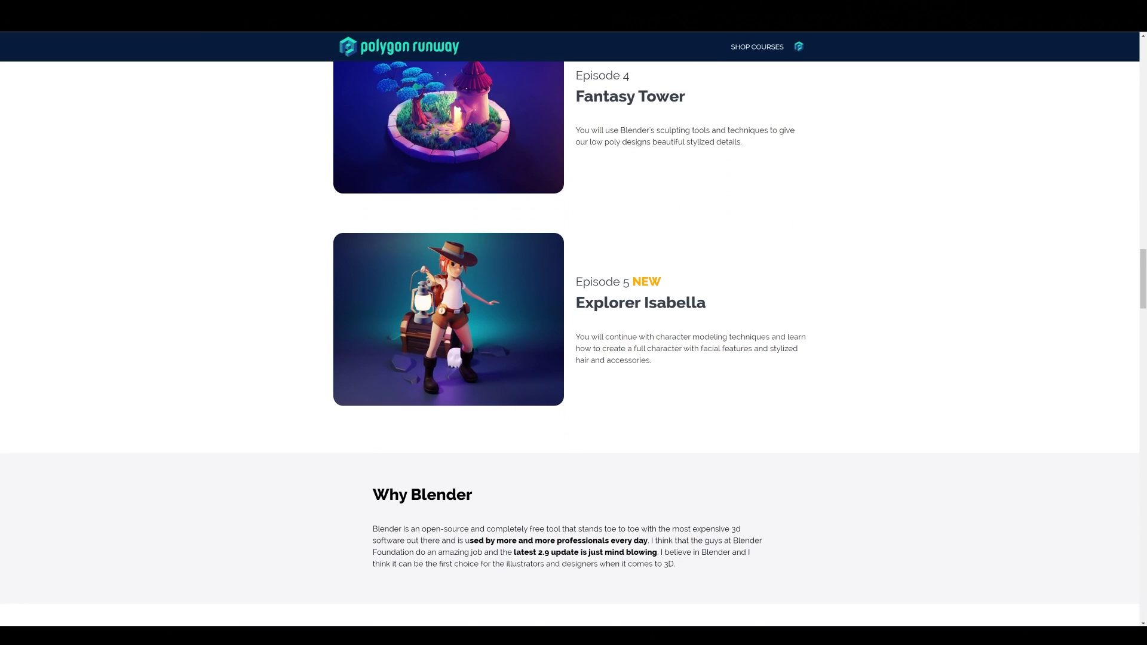
scroll(574, 335, down, 5)
scroll(573, 334, up, 6)
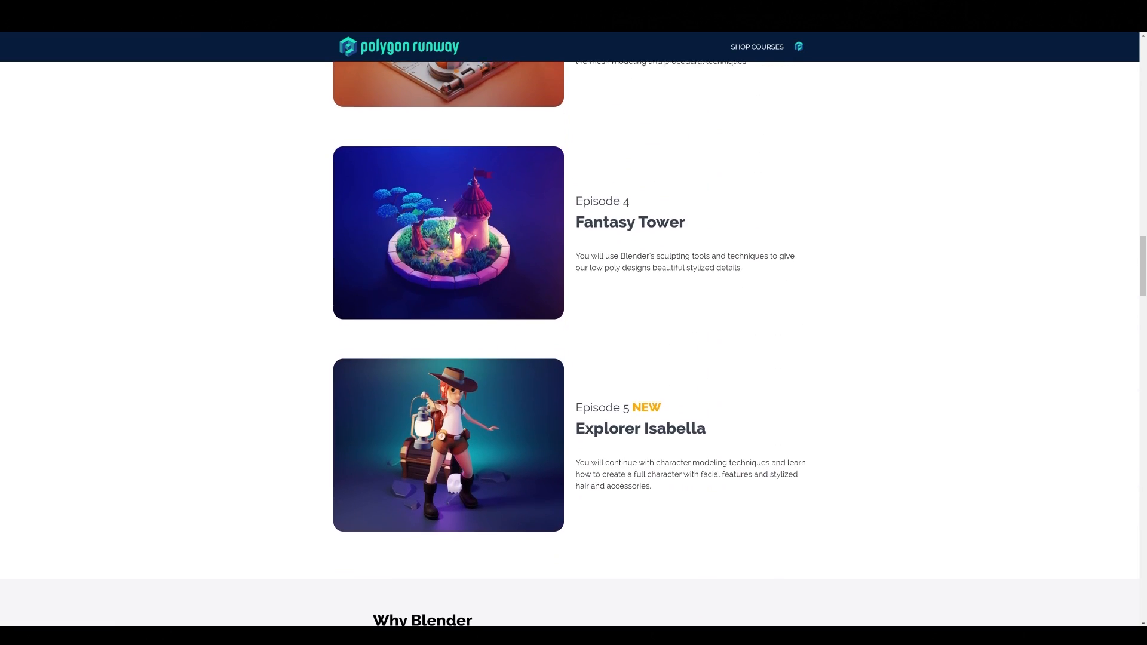
scroll(574, 334, down, 10)
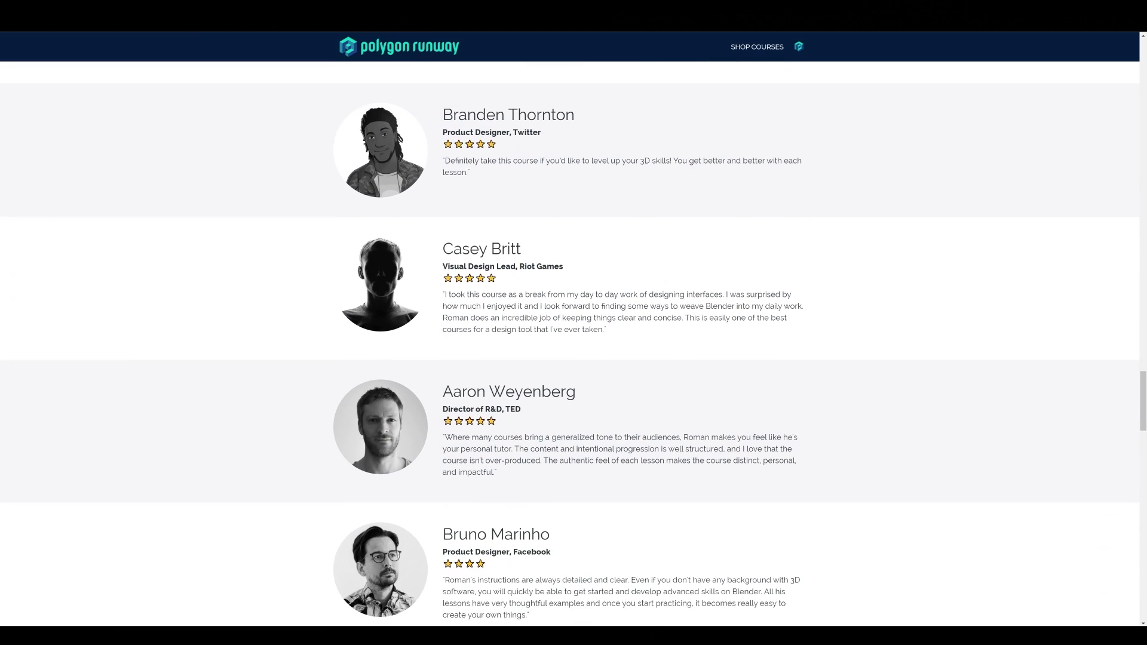
scroll(573, 335, down, 8)
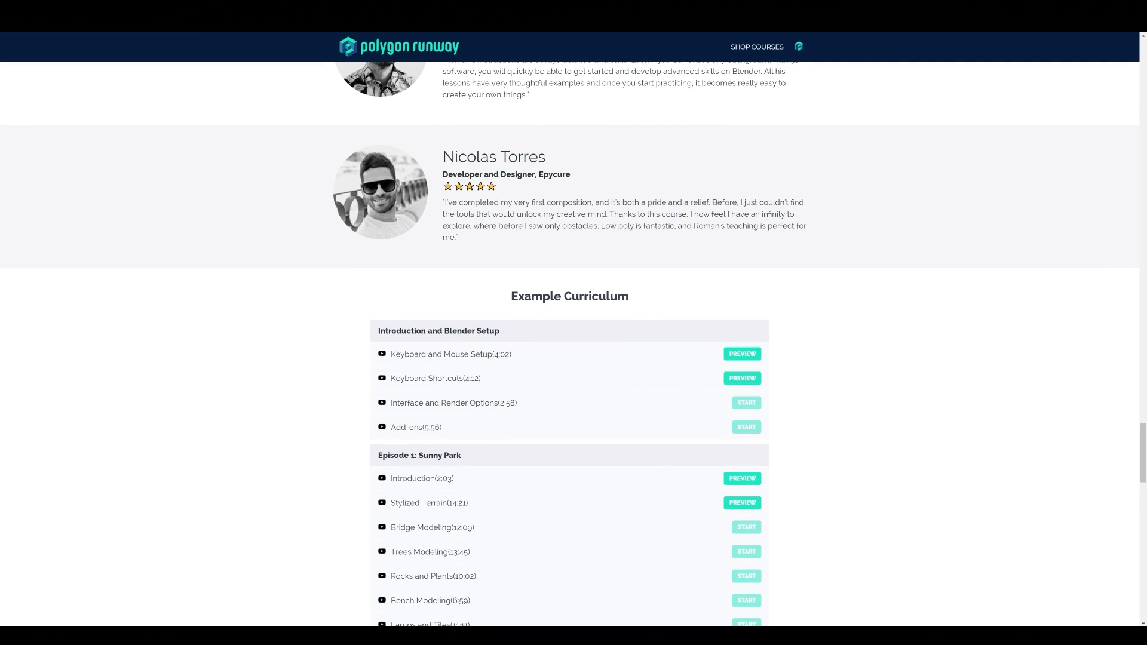
scroll(573, 335, up, 12)
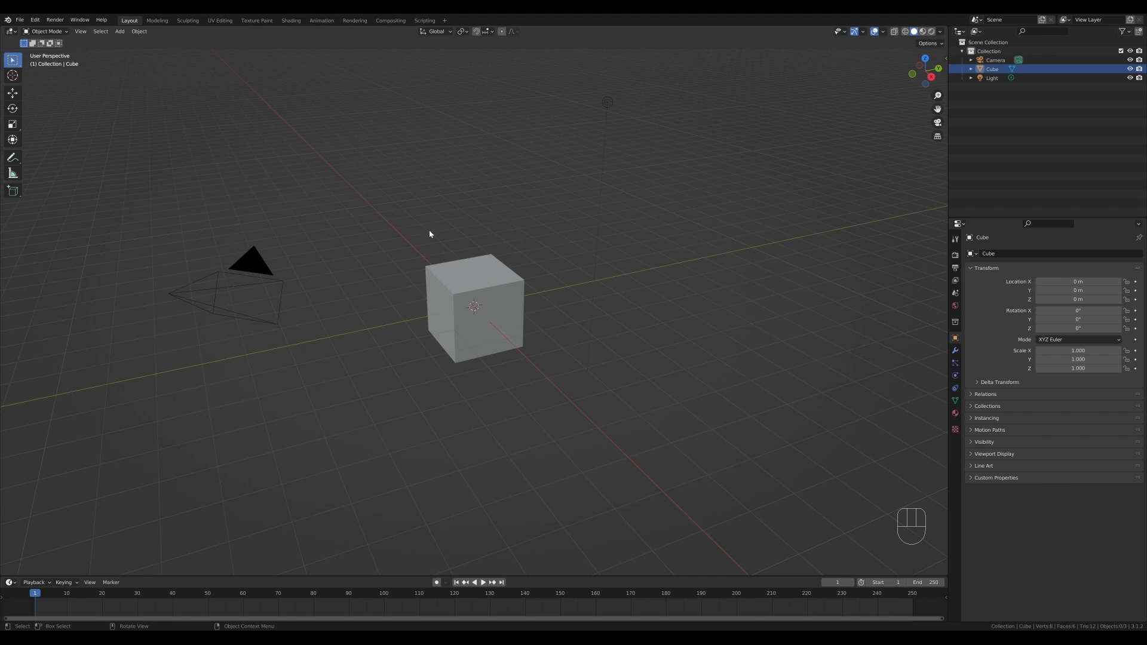
- Delete all the default objects from the scene
drag(173, 77, 708, 403)
key(x)
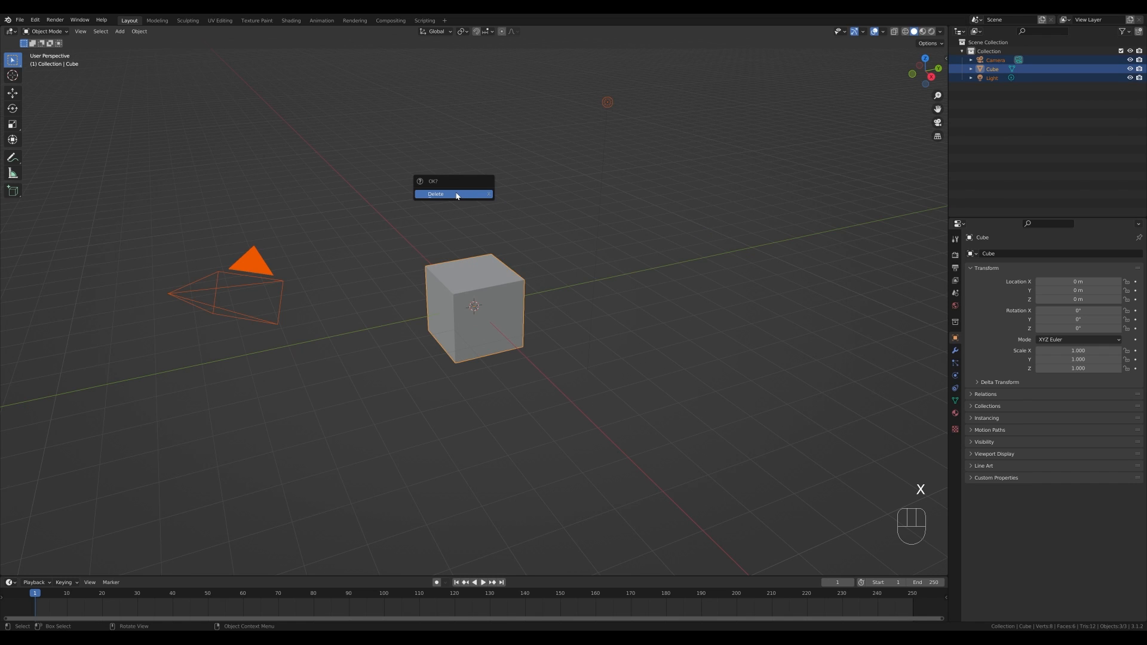
click(457, 195)
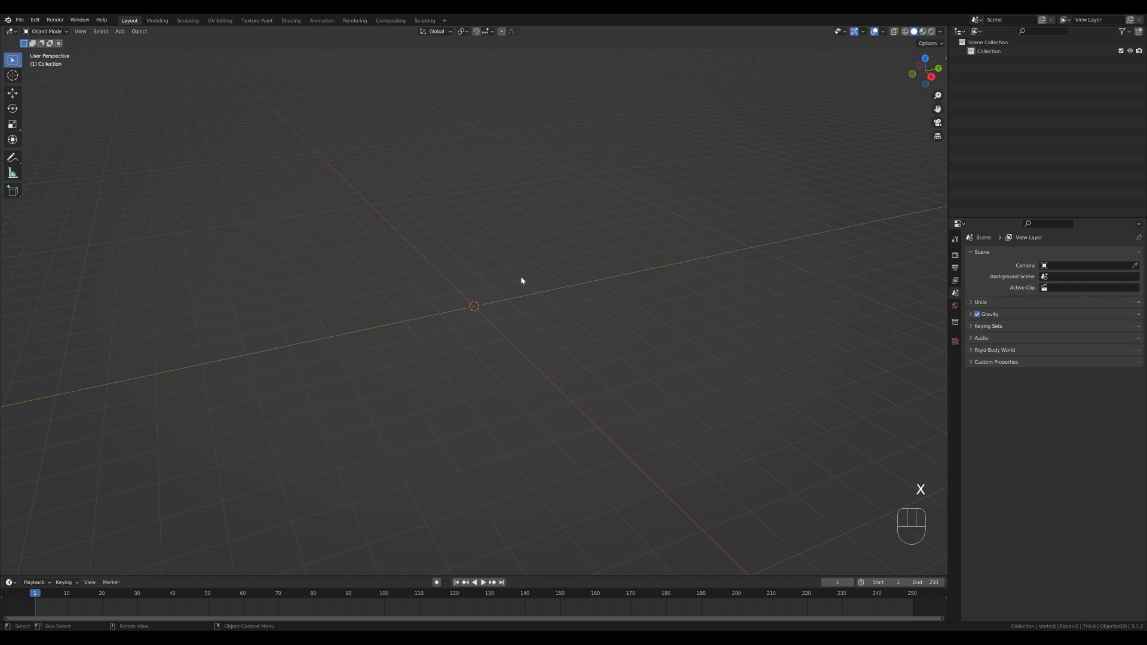
- Add a mesh plane and scale it up by a factor of 2 in Edit Mode
key(shift+a)
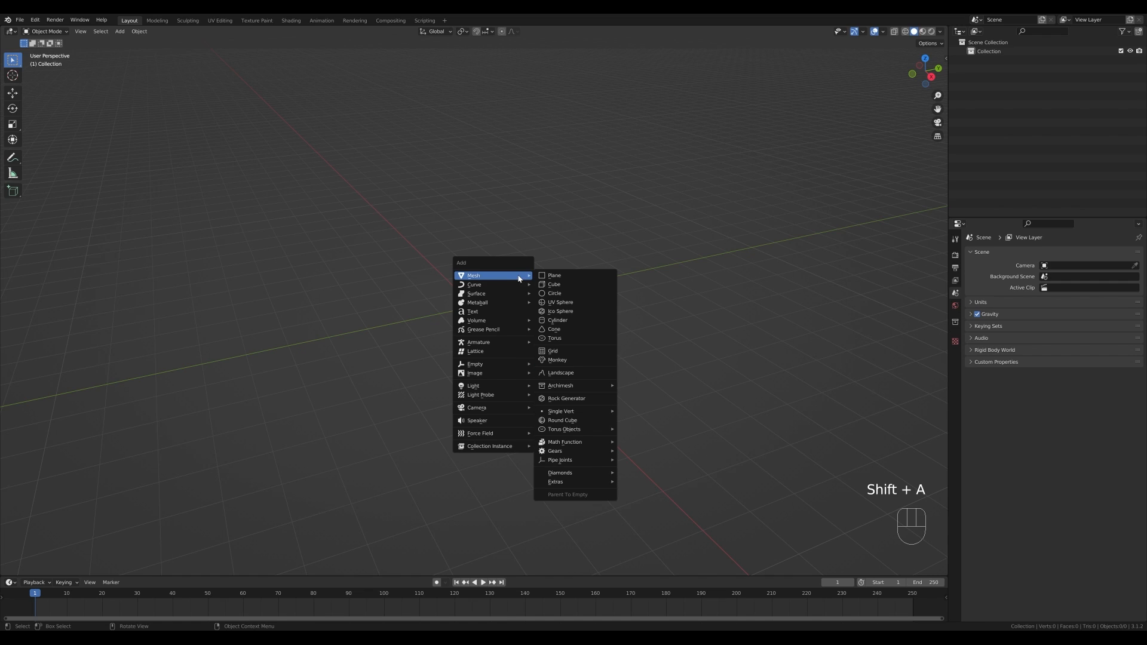
click(568, 276)
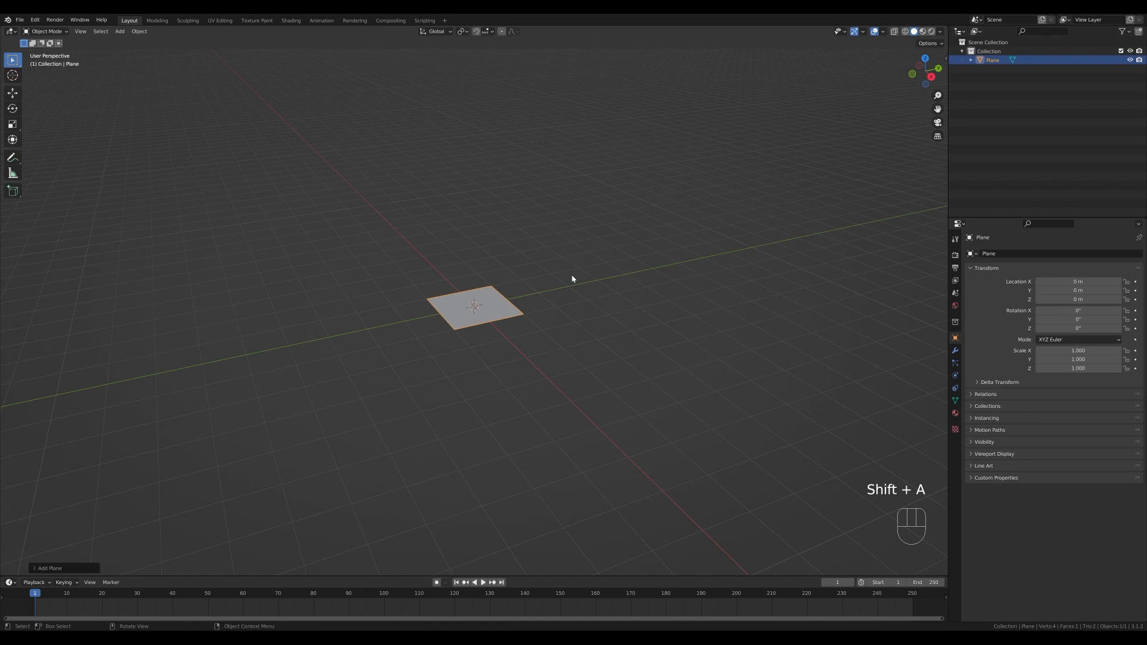
key(Tab)
key(s)
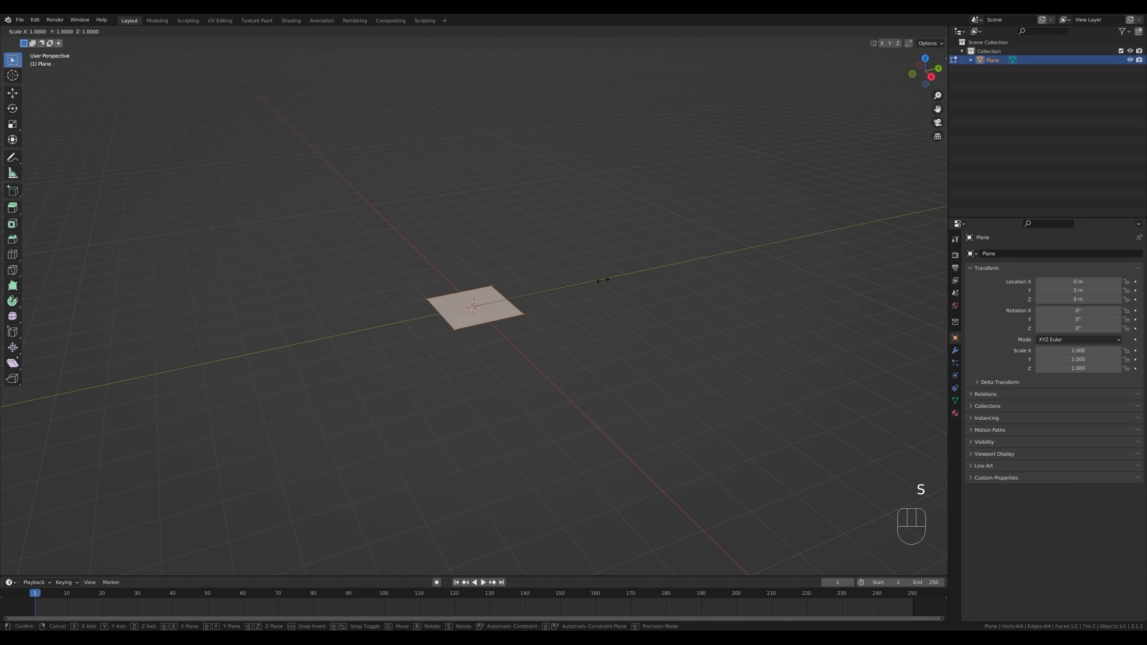
key(KP_2)
key(KP_Enter)
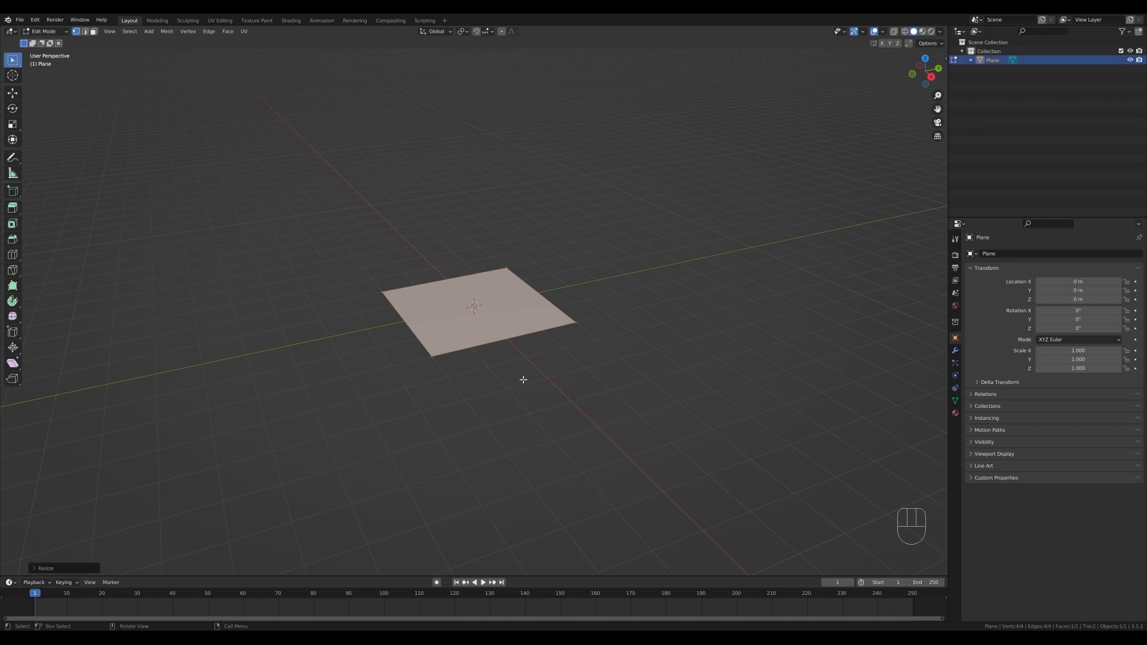
- Duplicate one edge of the plane in place and separate it into its own object
scroll(524, 379, up, 1)
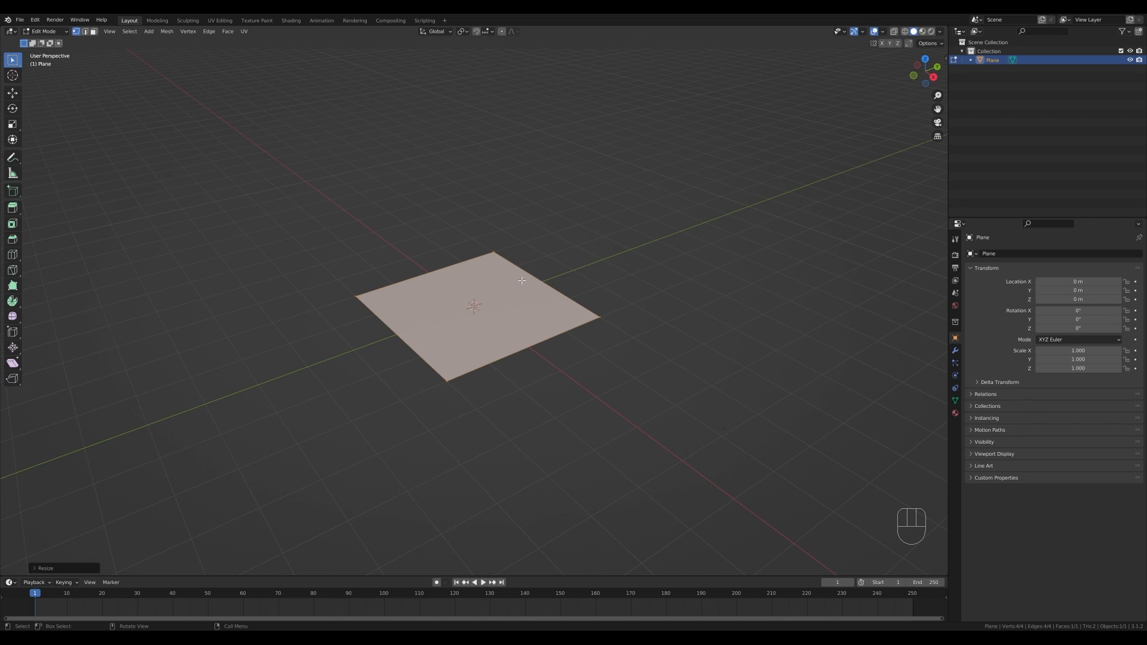
key(2)
click(393, 286)
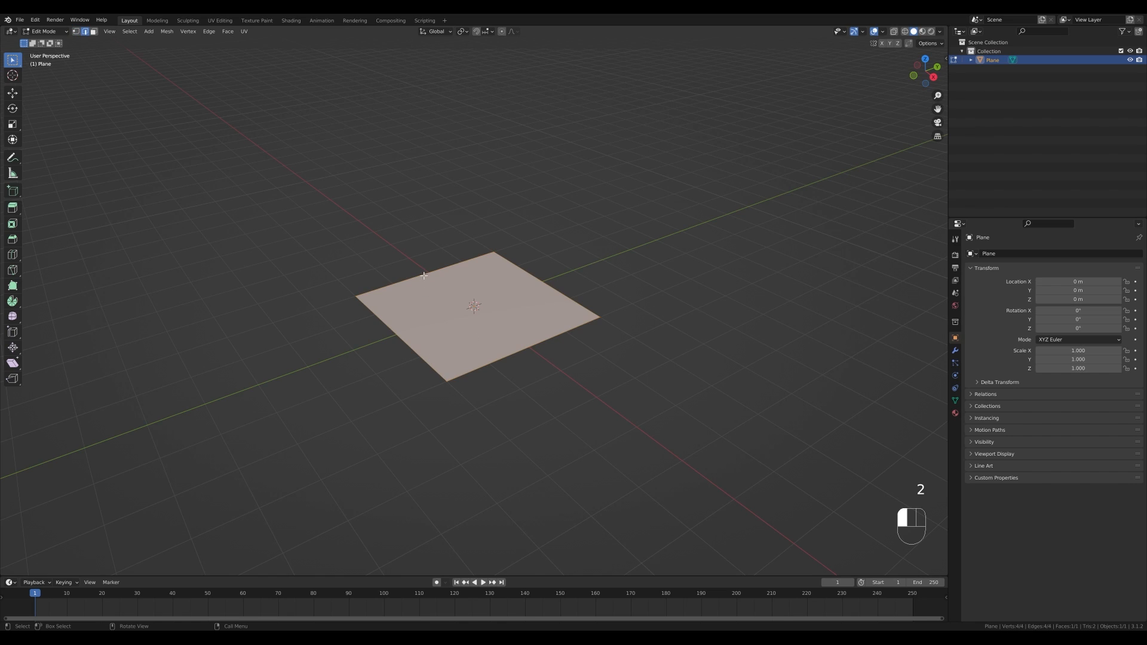
key(shift+d)
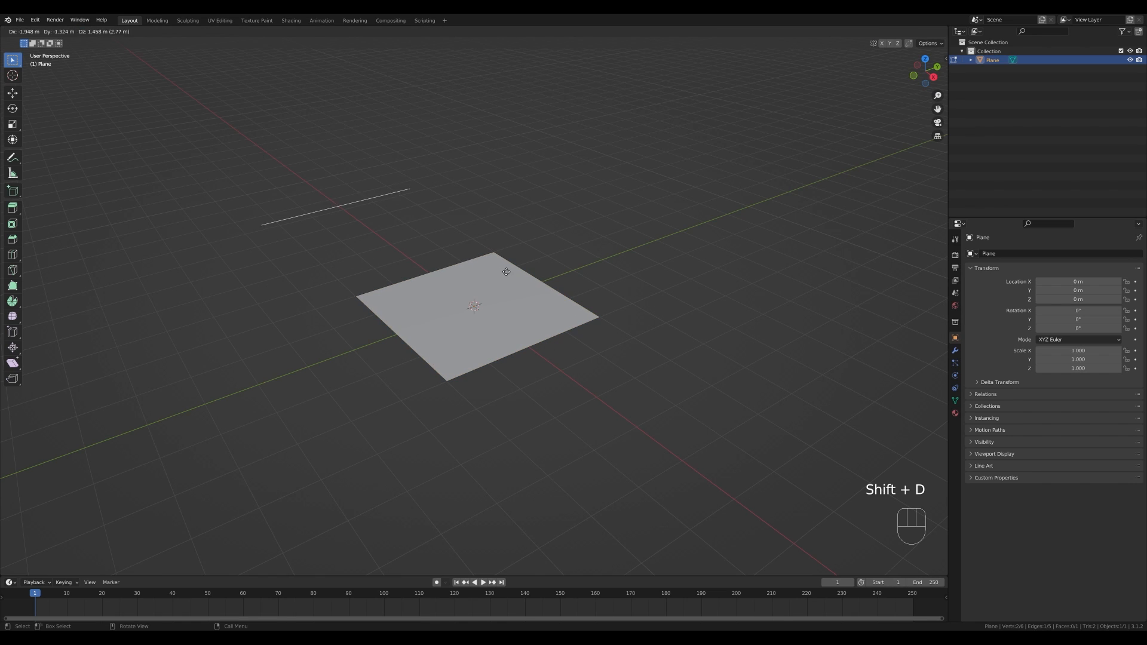
right_click(507, 264)
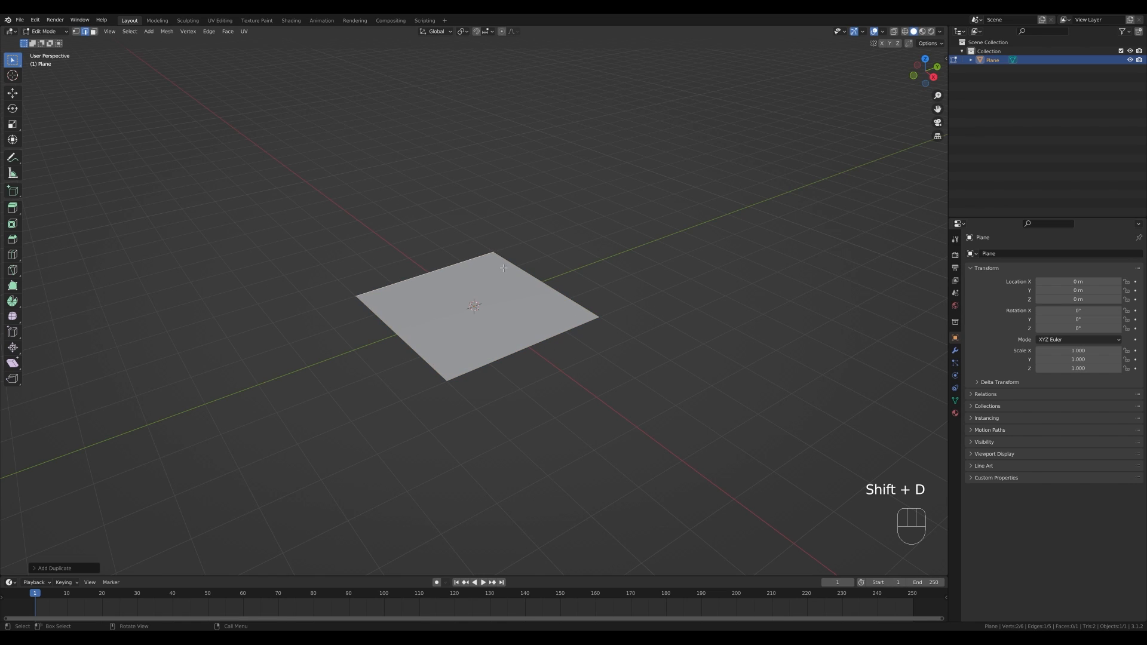
key(p)
click(579, 270)
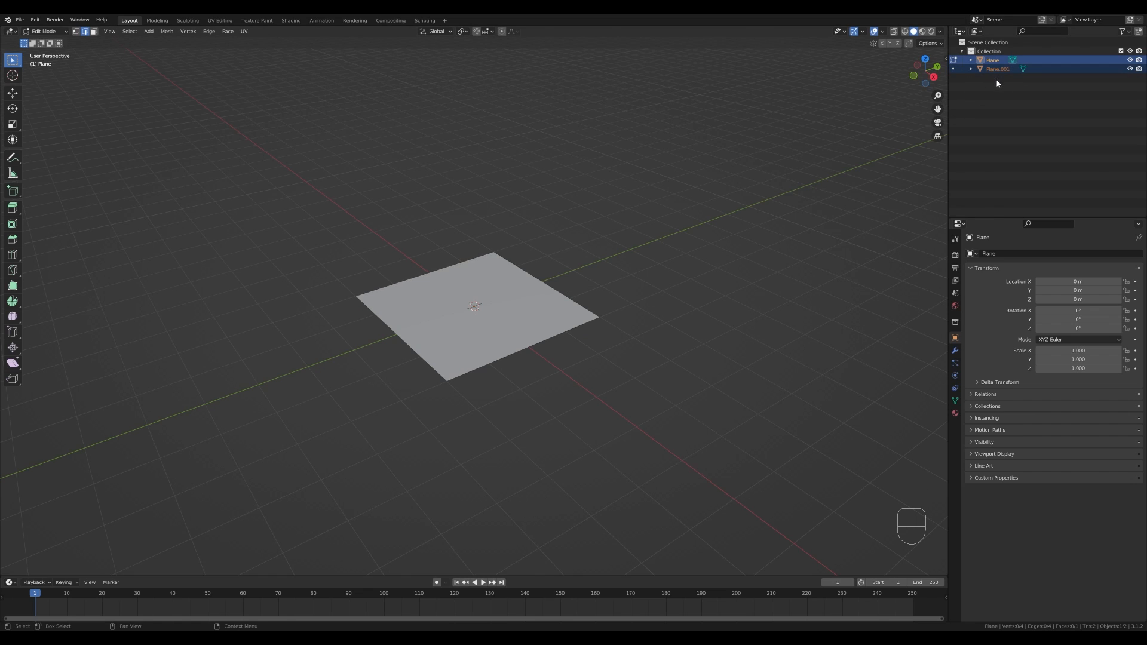
- Select the separated edge object and extrude its edge about 0.96 m along the X axis into a strip
key(Tab)
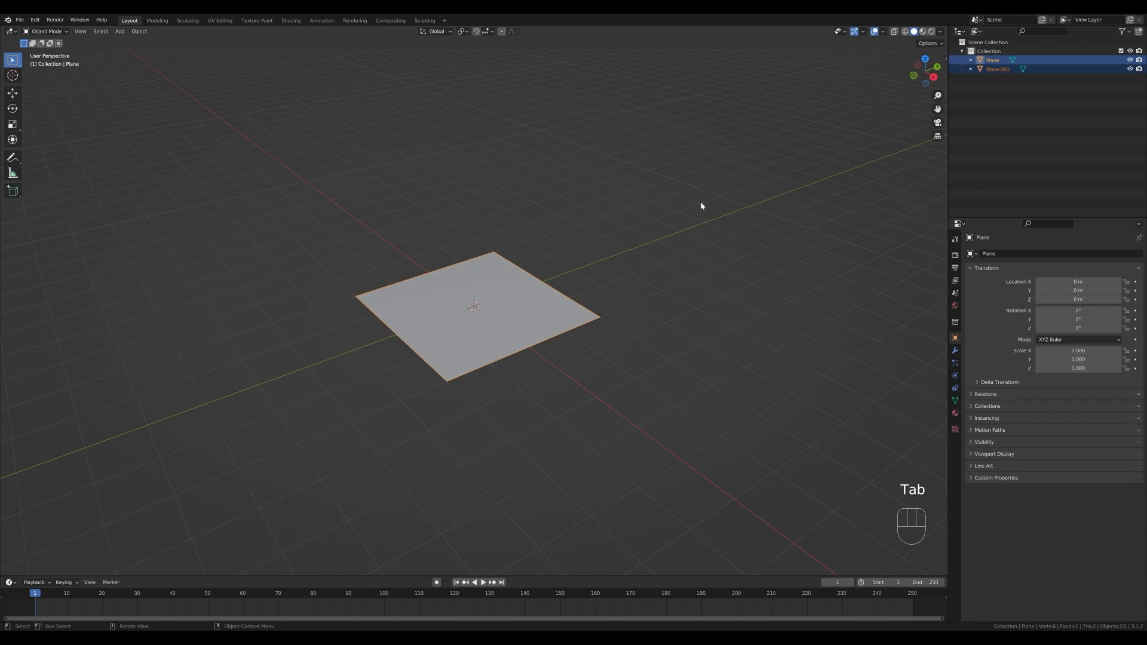
click(998, 69)
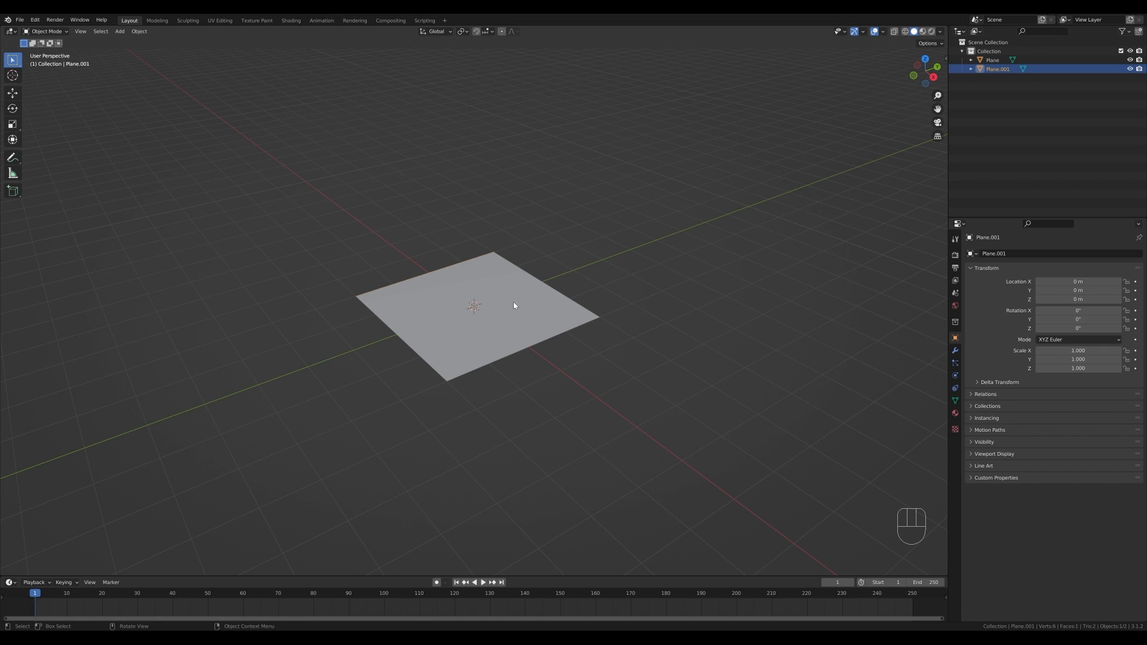
middle_drag(521, 272, 529, 285)
key(Tab)
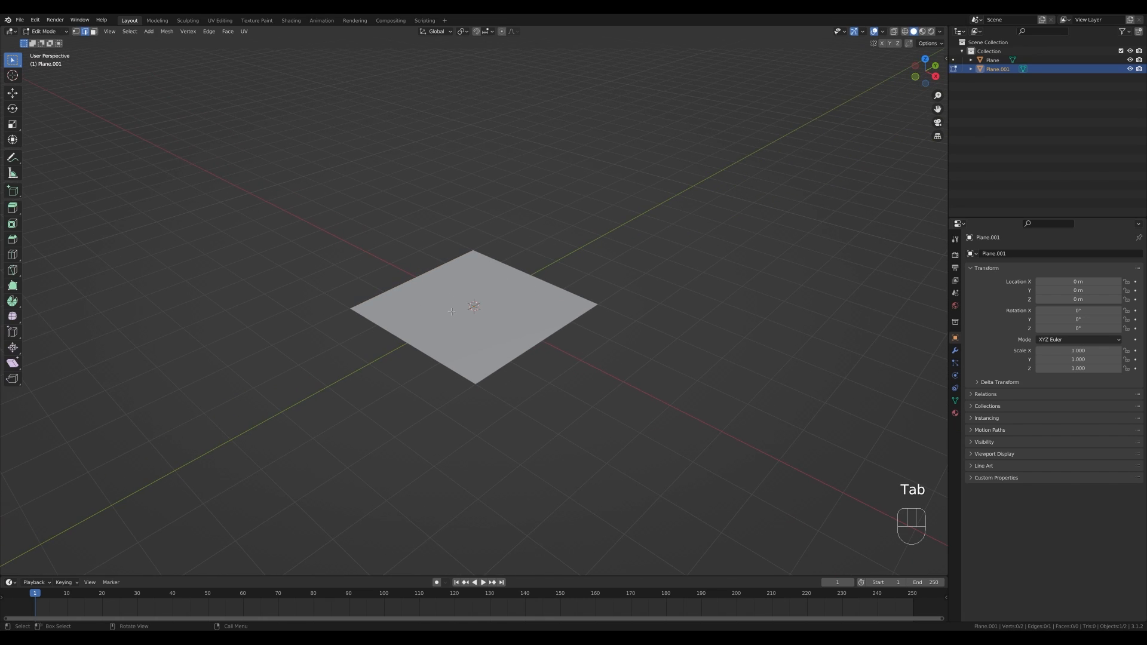
key(a)
key(e)
key(x)
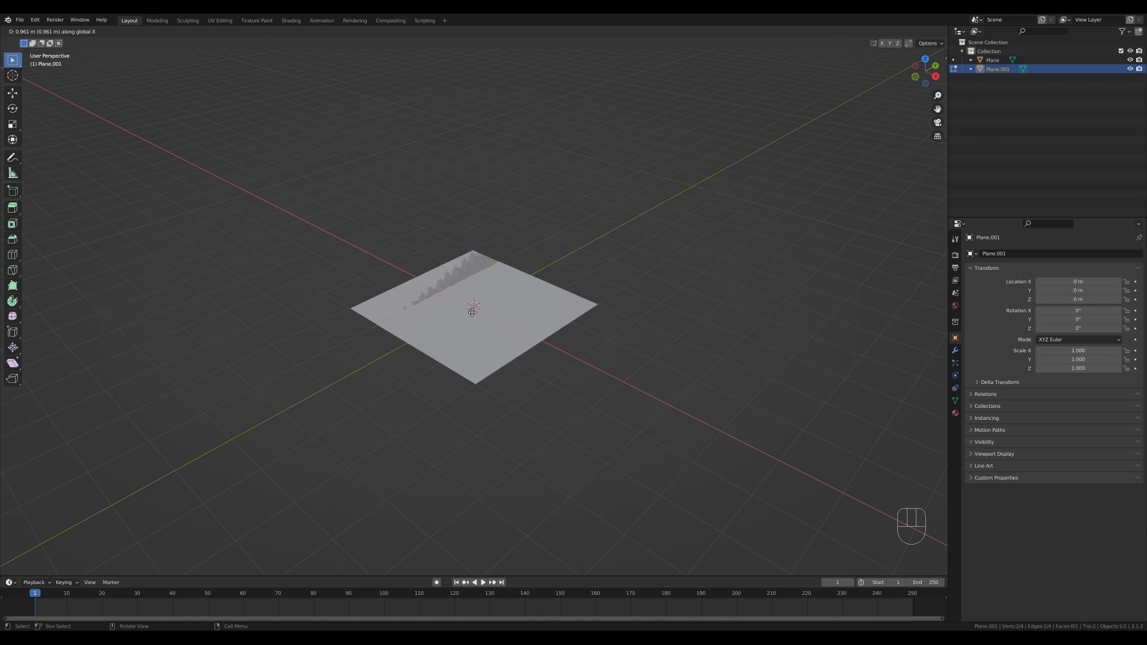
click(465, 310)
- Extrude the whole strip about 0.09 m along its normal to give it thickness
key(a)
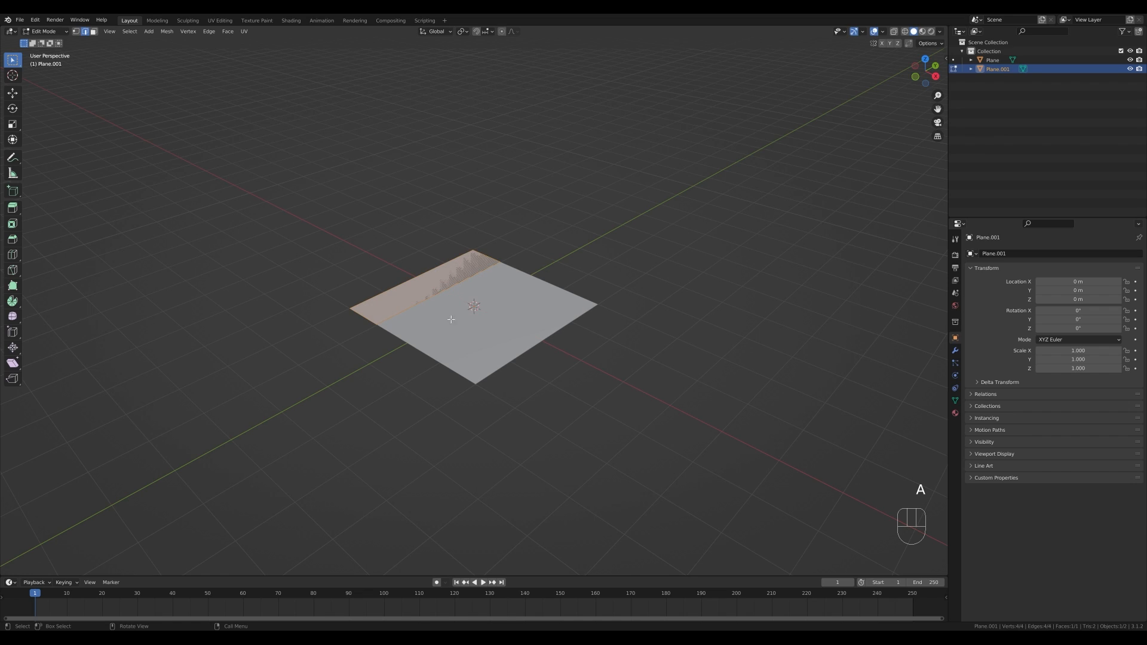
key(e)
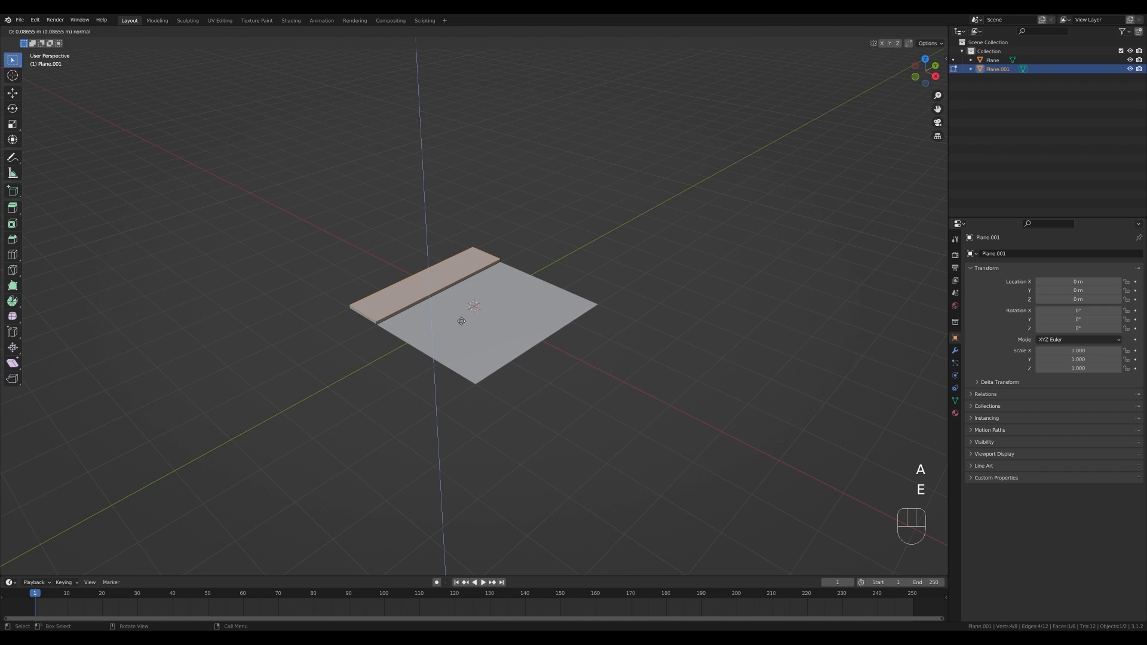
click(458, 322)
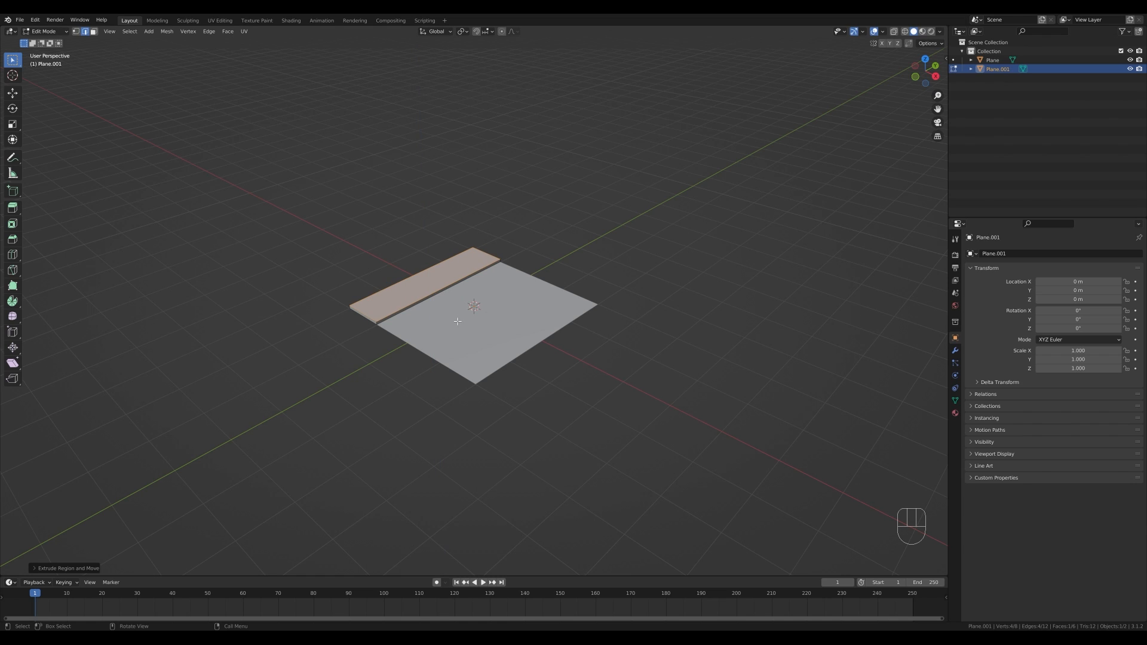
- Duplicate the strip's inner side face in place and separate it into a new object
scroll(427, 310, up, 3)
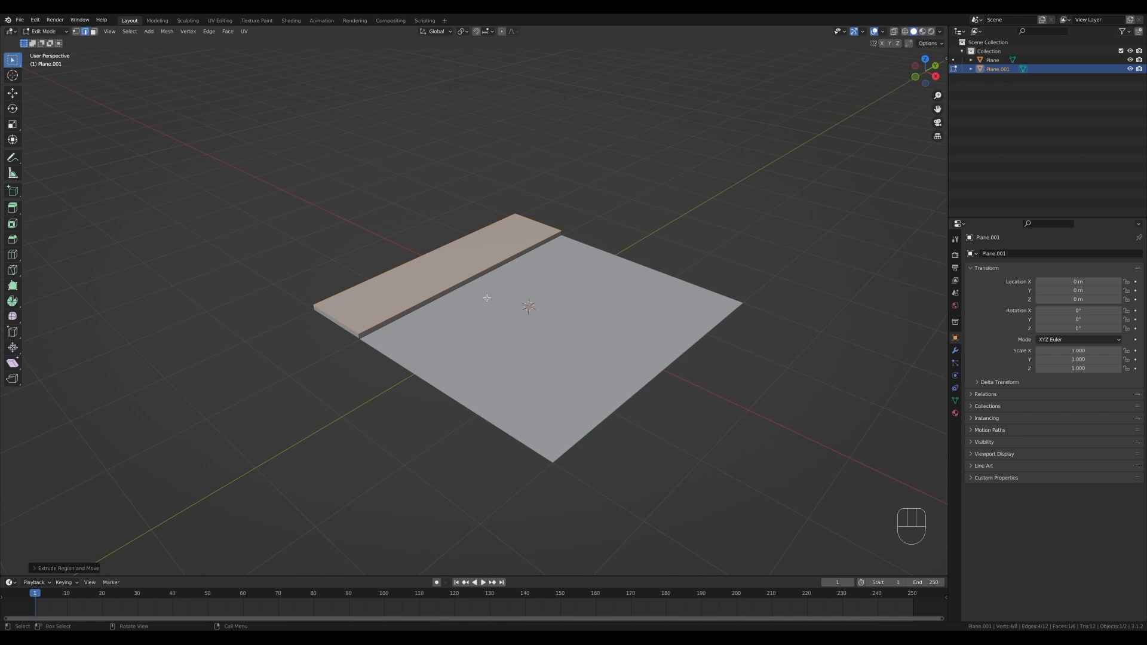
key(3)
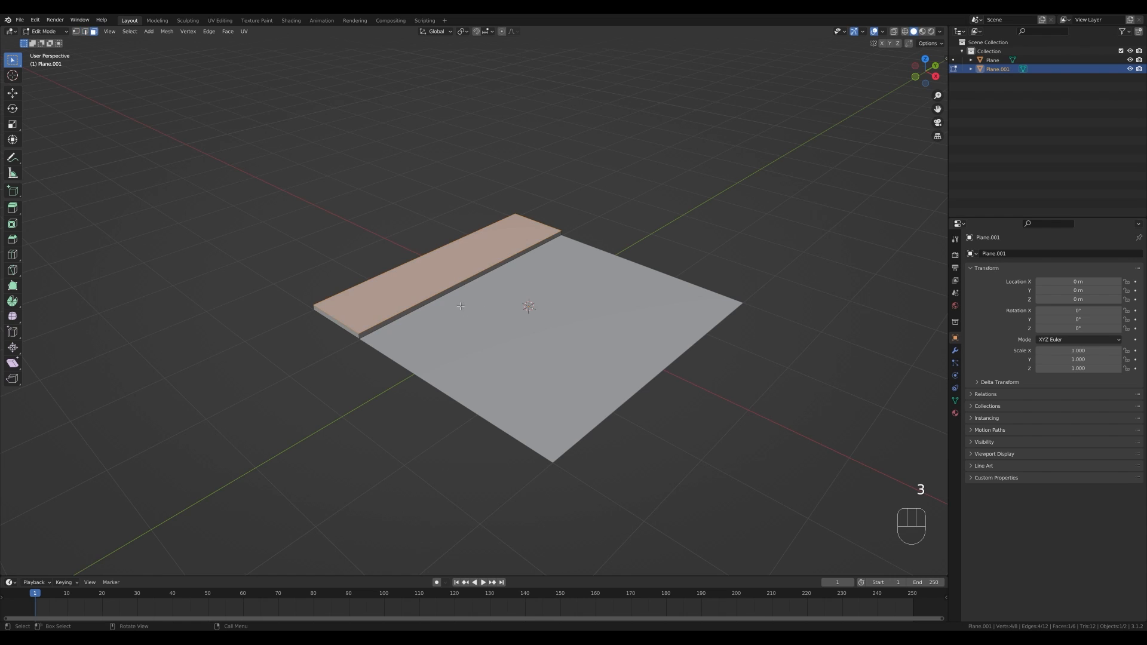
click(468, 282)
key(shift)
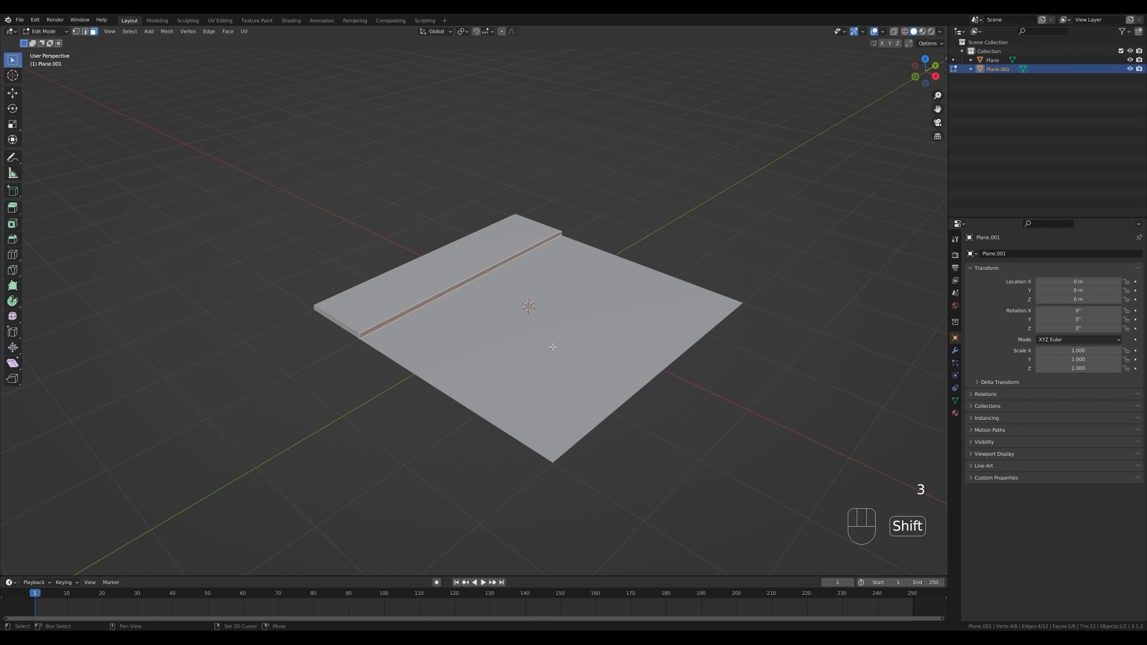
key(shift+d)
right_click(526, 307)
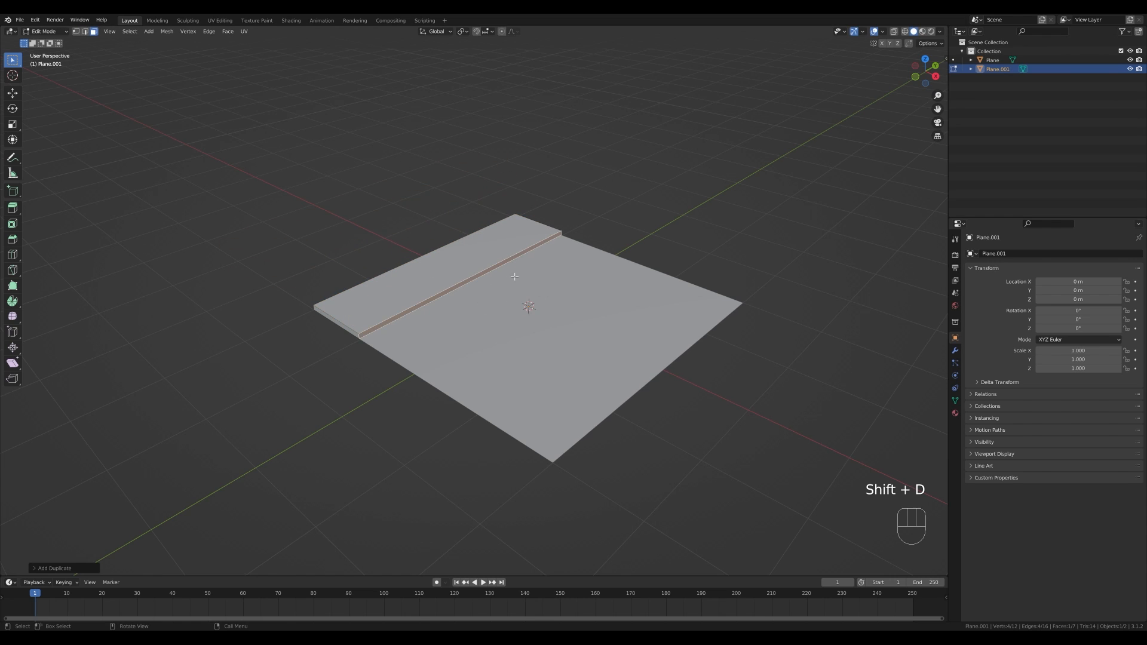
key(p)
click(506, 281)
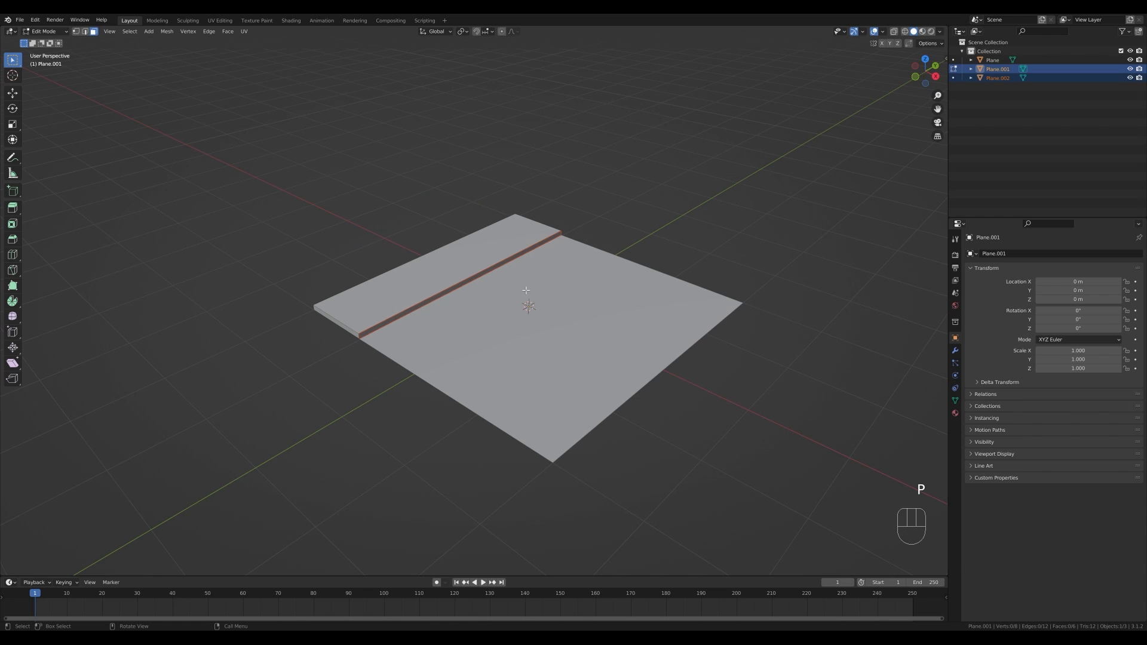
- Edit the new side-face object and add three loop cuts across it
key(Tab)
click(997, 78)
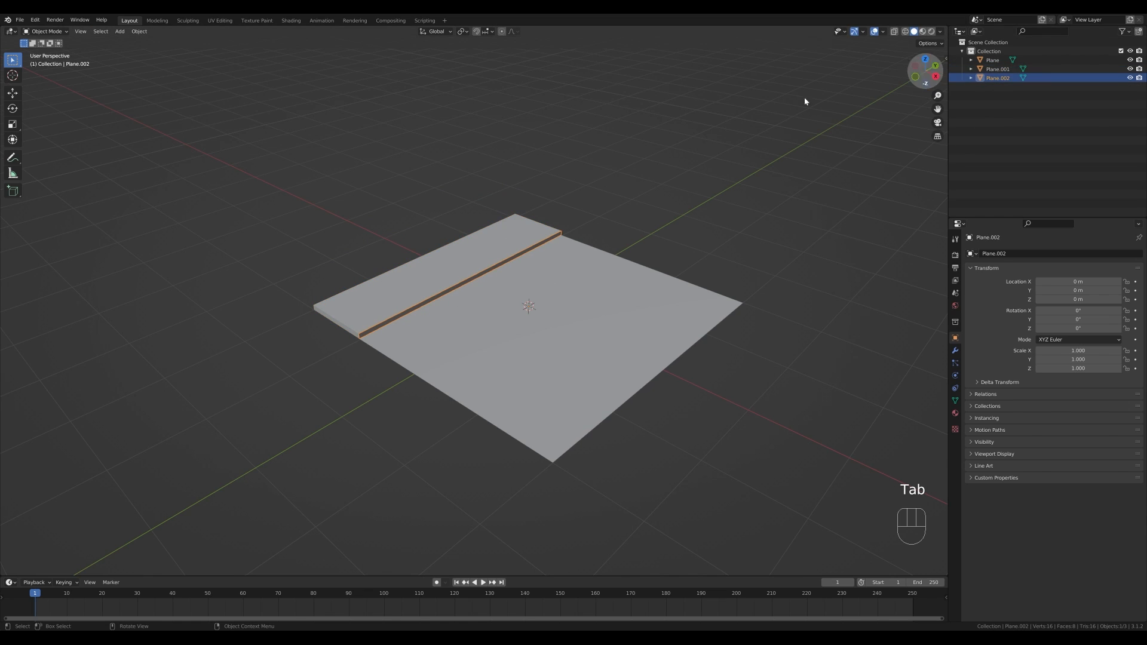
key(Tab)
key(a)
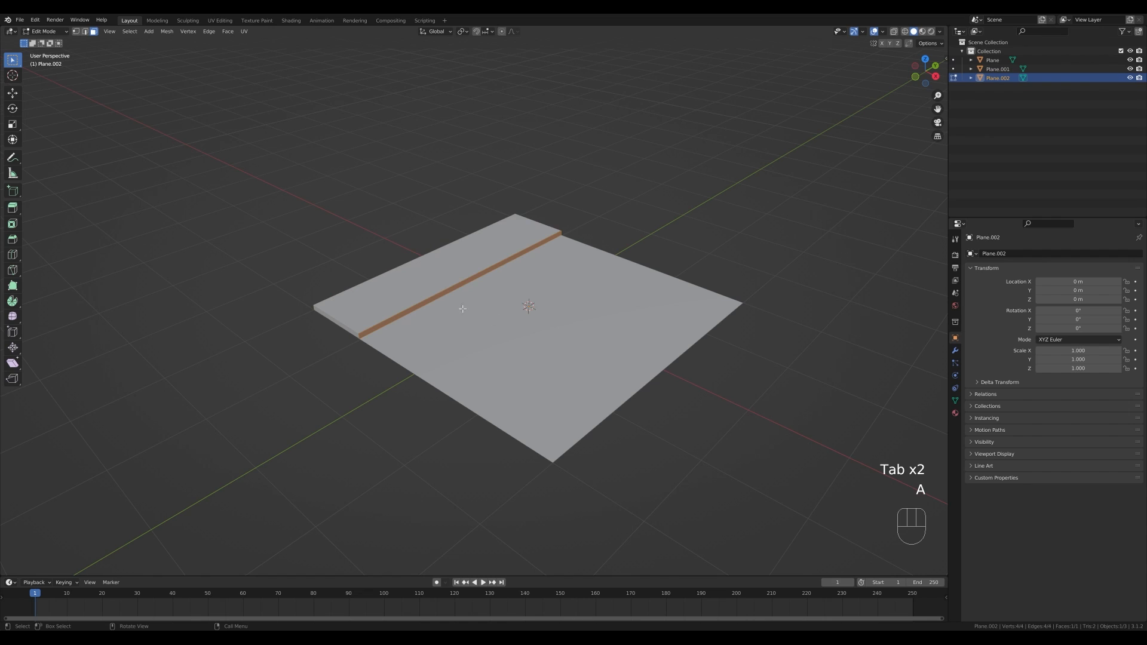
scroll(436, 321, up, 2)
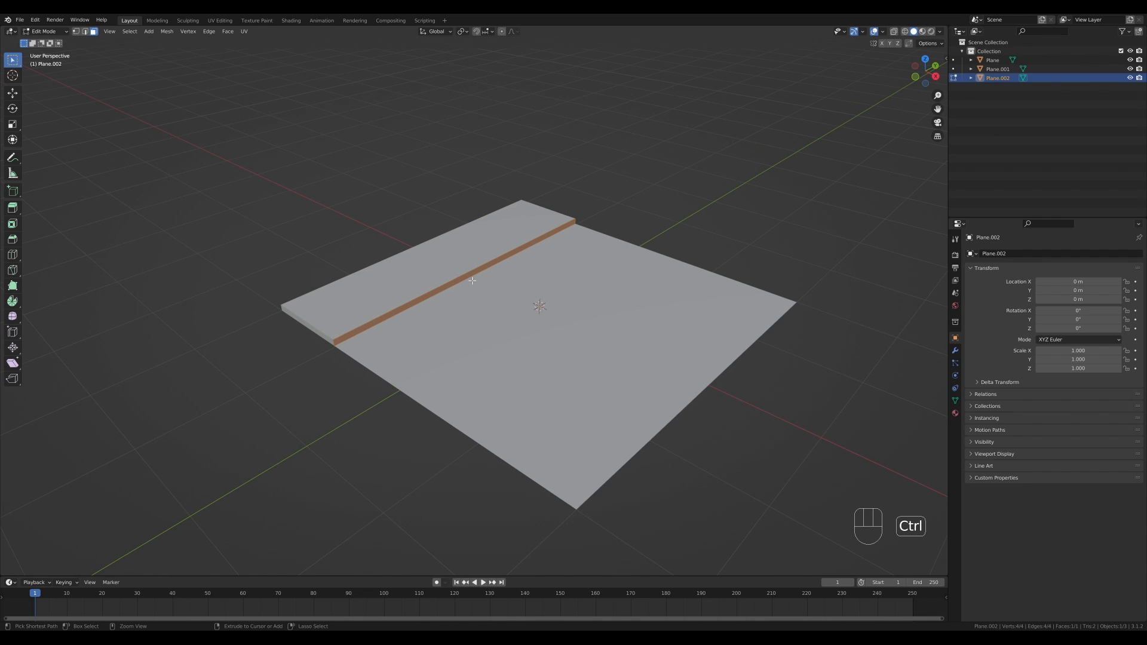
key(ctrl+r)
scroll(470, 280, up, 1)
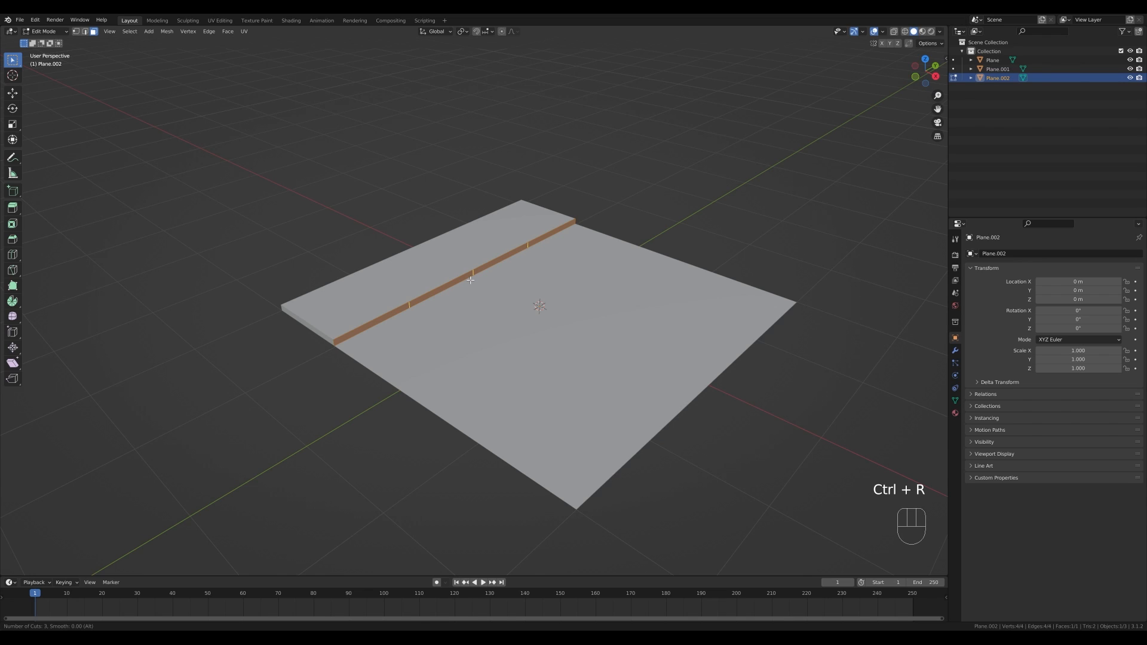
click(470, 280)
right_click(487, 321)
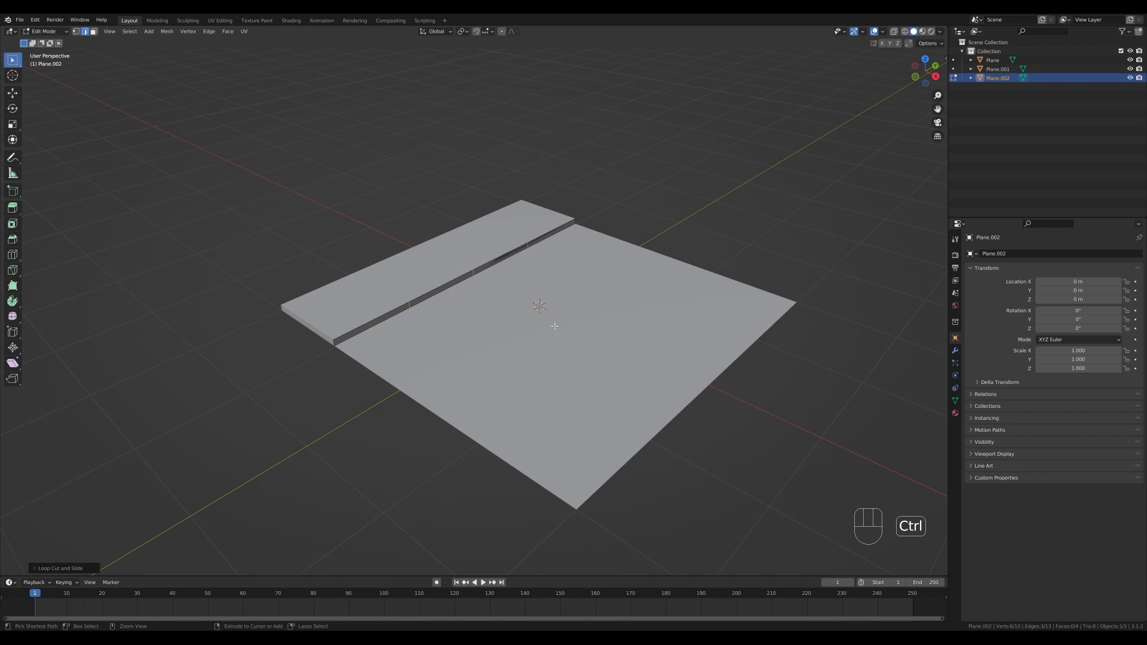
- Bevel the three loop-cut edges into narrow bands
key(ctrl+b)
key(ctrl+z)
key(ctrl+z)
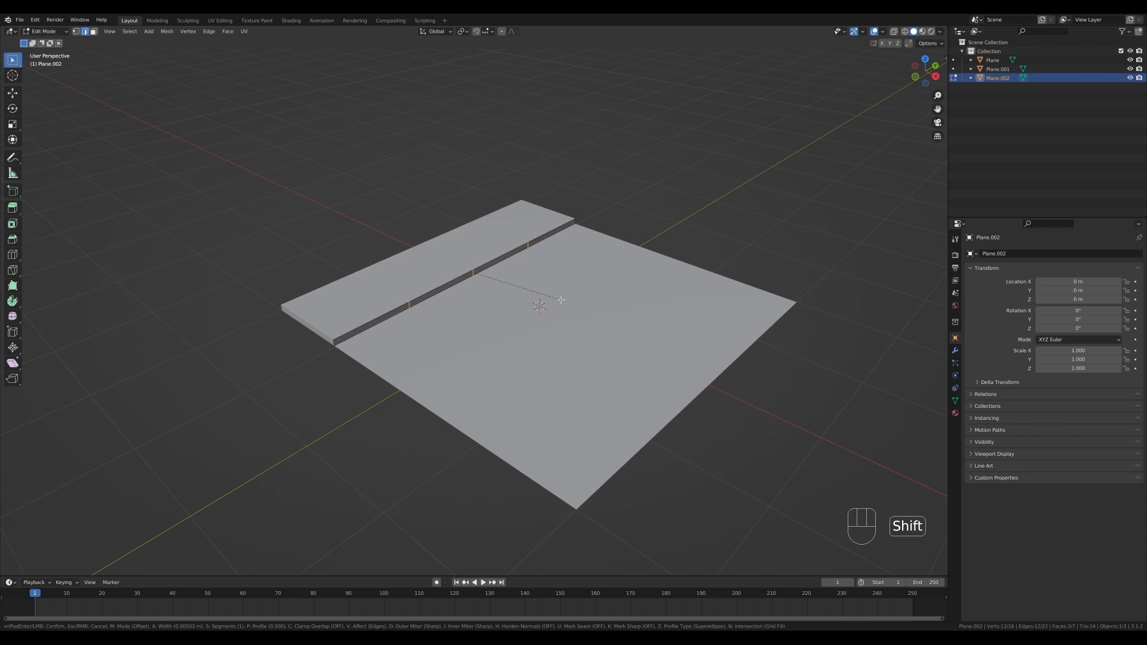
click(561, 300)
- Delete the beveled faces to cut gaps into the side strip
key(x)
click(520, 291)
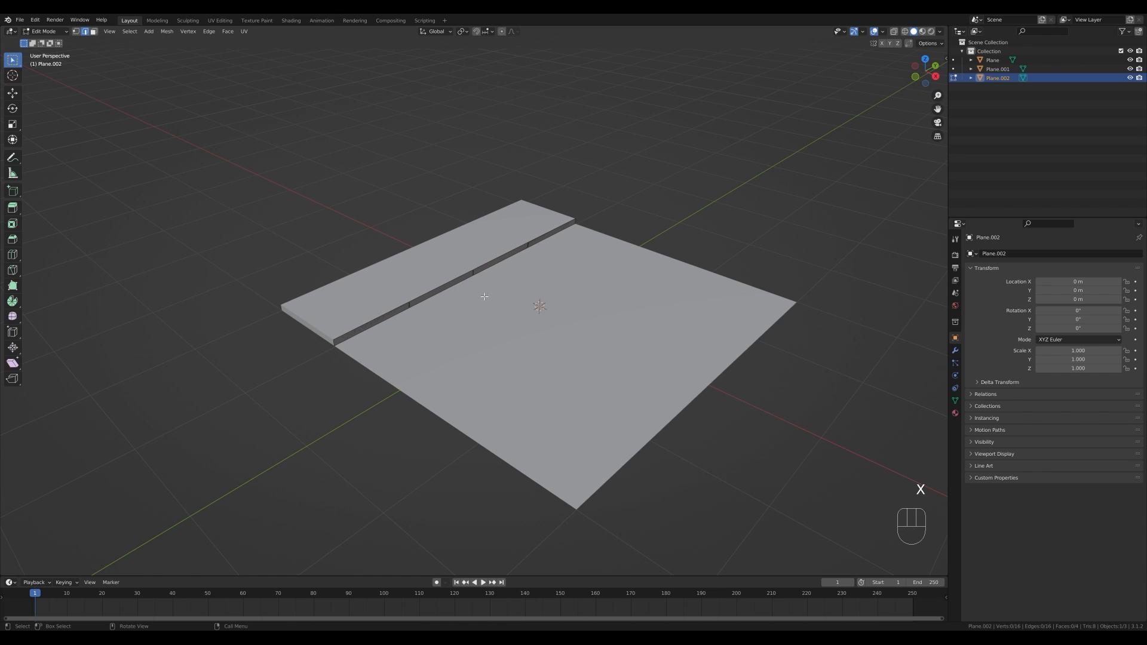
scroll(412, 273, up, 2)
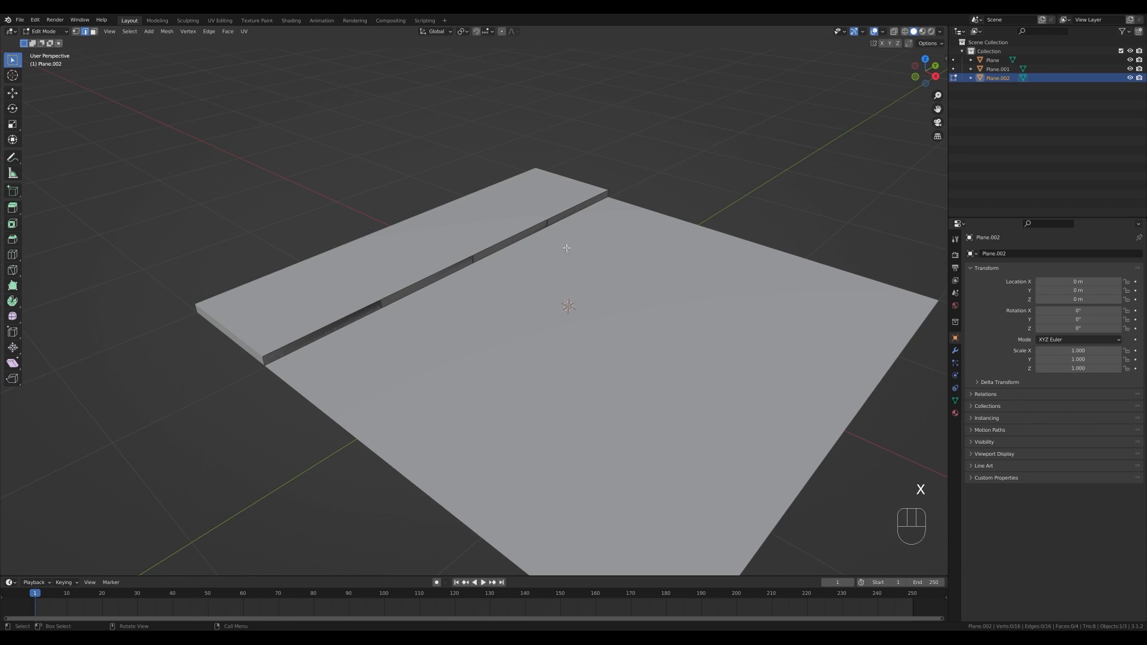
- Select all faces of the segmented side strip and extrude them outward to give the strip thickness
key(a)
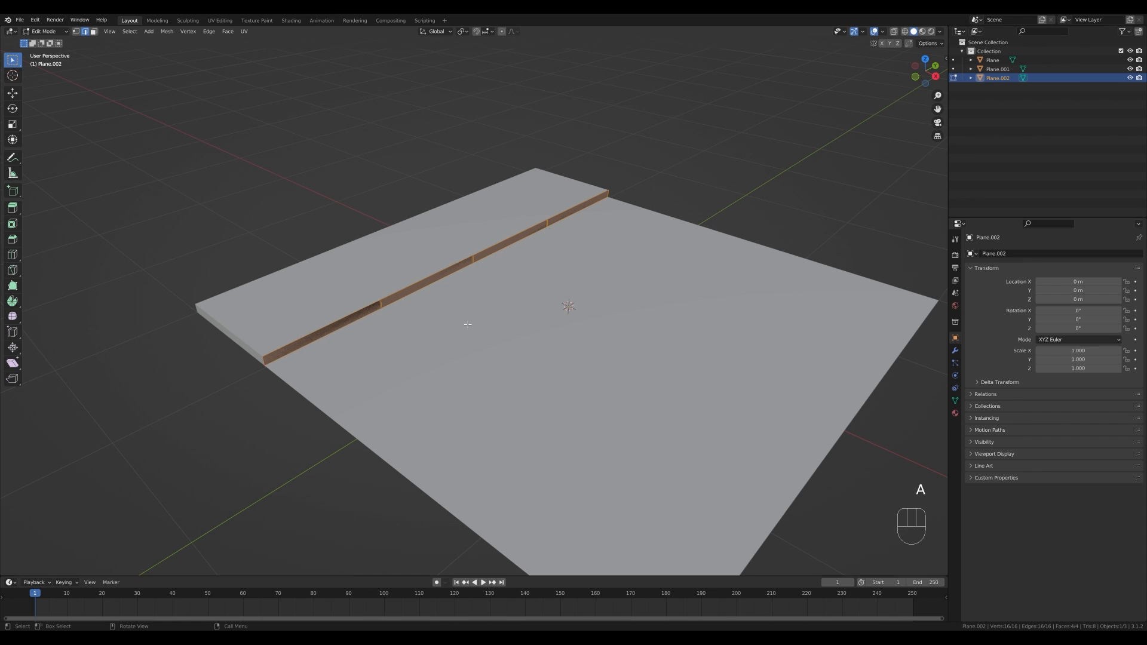
key(e)
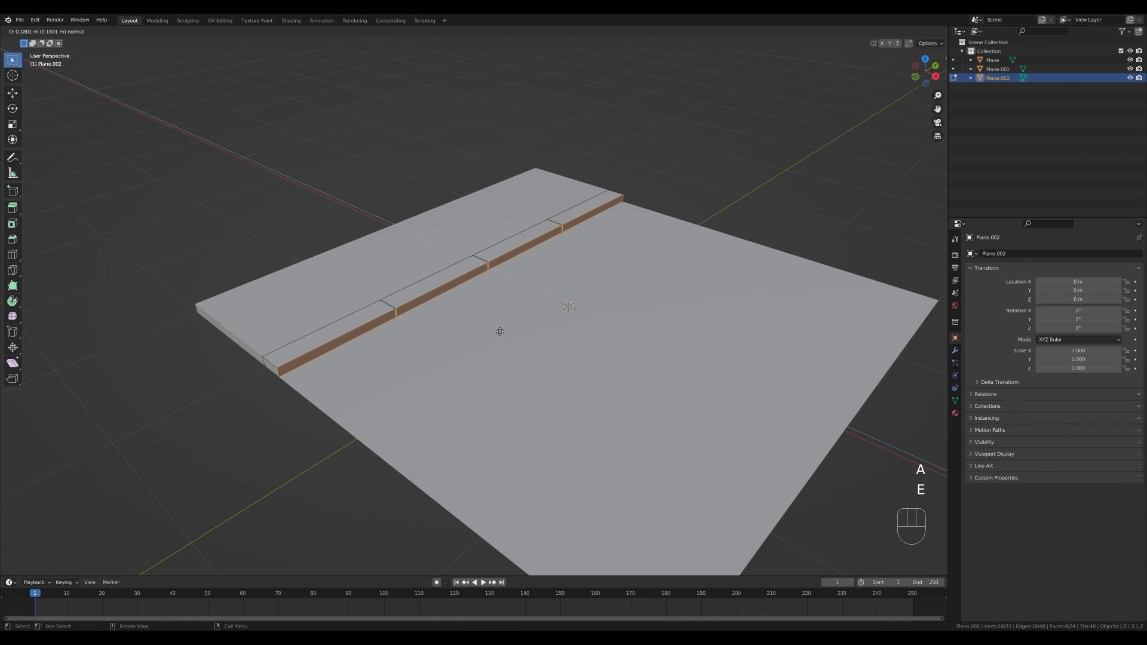
click(499, 330)
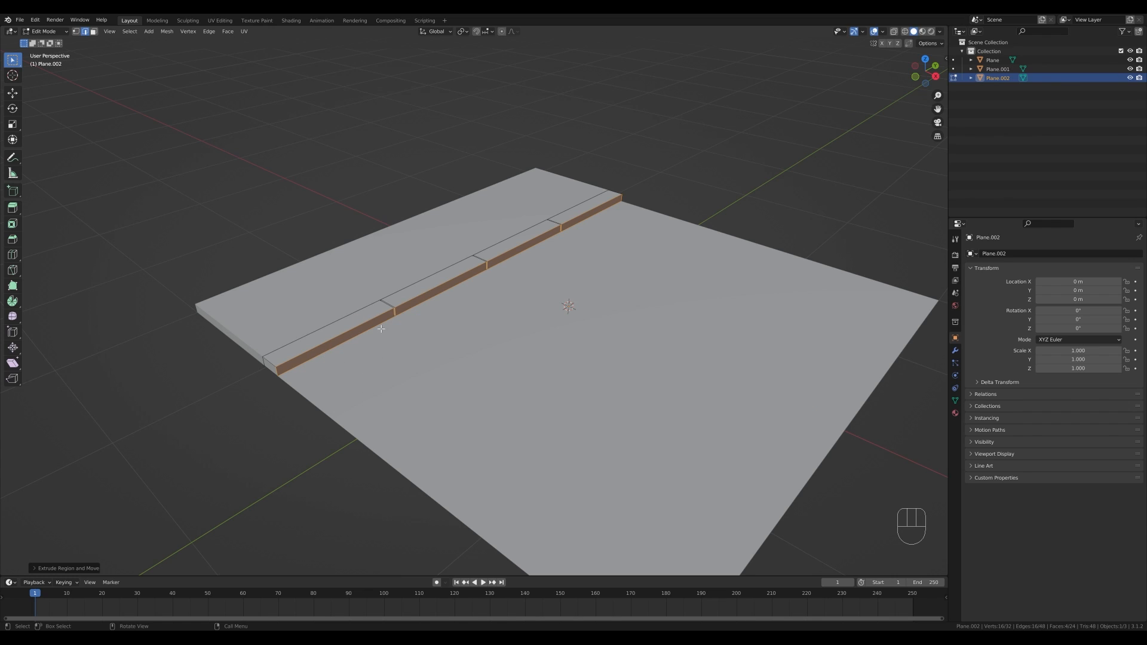
- Bevel two corner vertices of the strip segments into chamfers and slide a vertex along its edge
key(1)
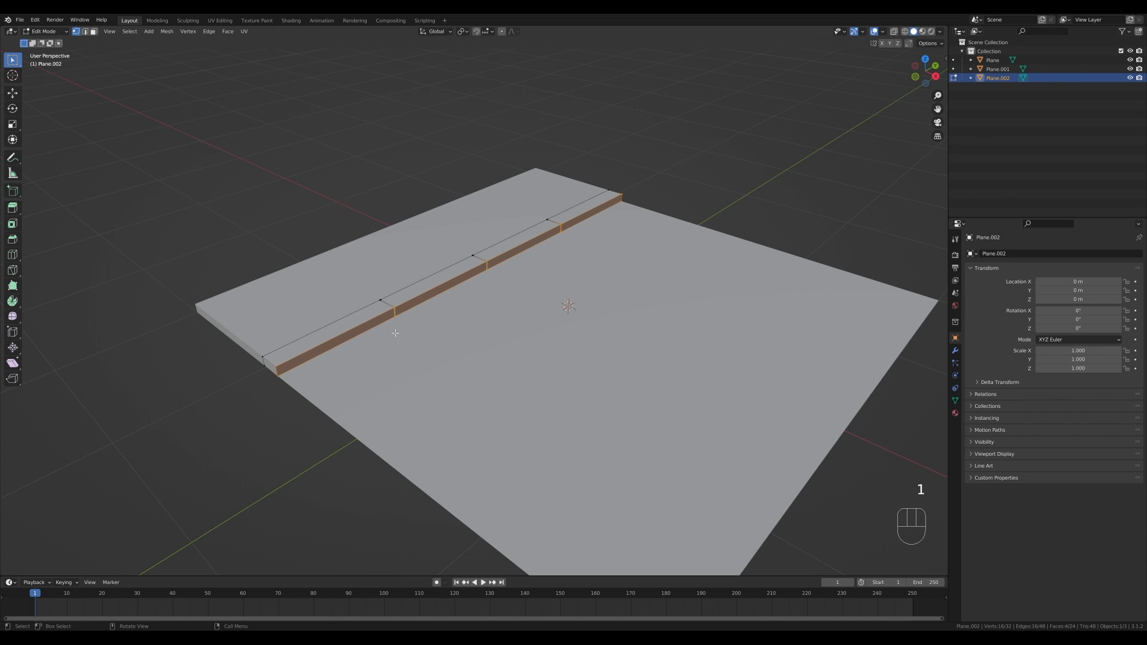
click(390, 311)
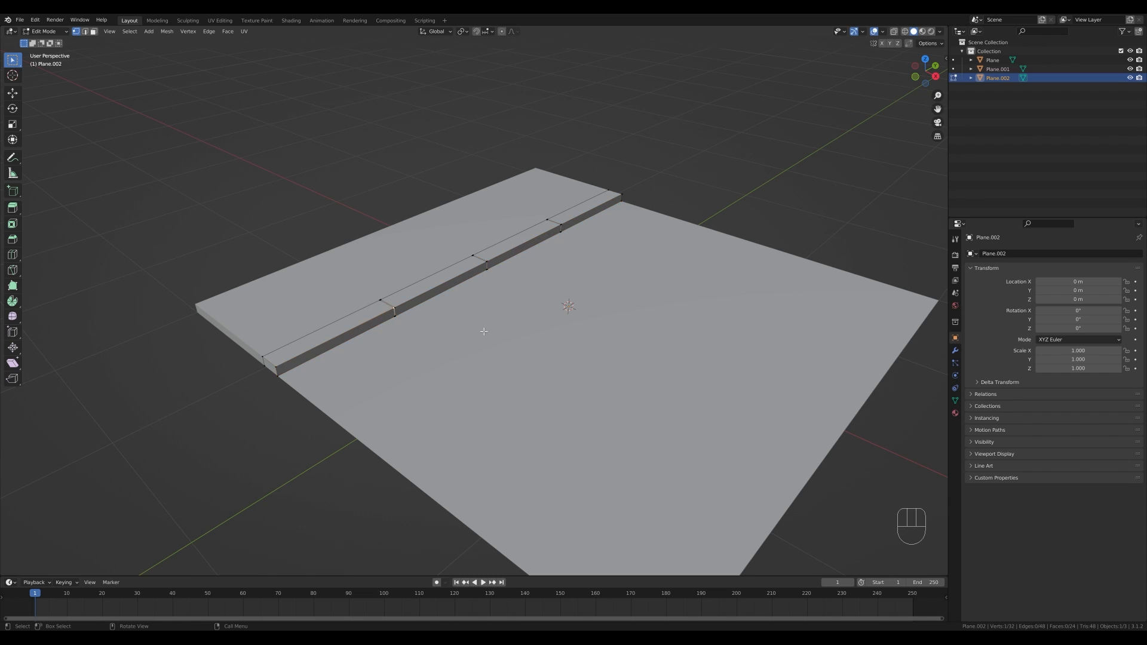
key(shift+ctrl+b)
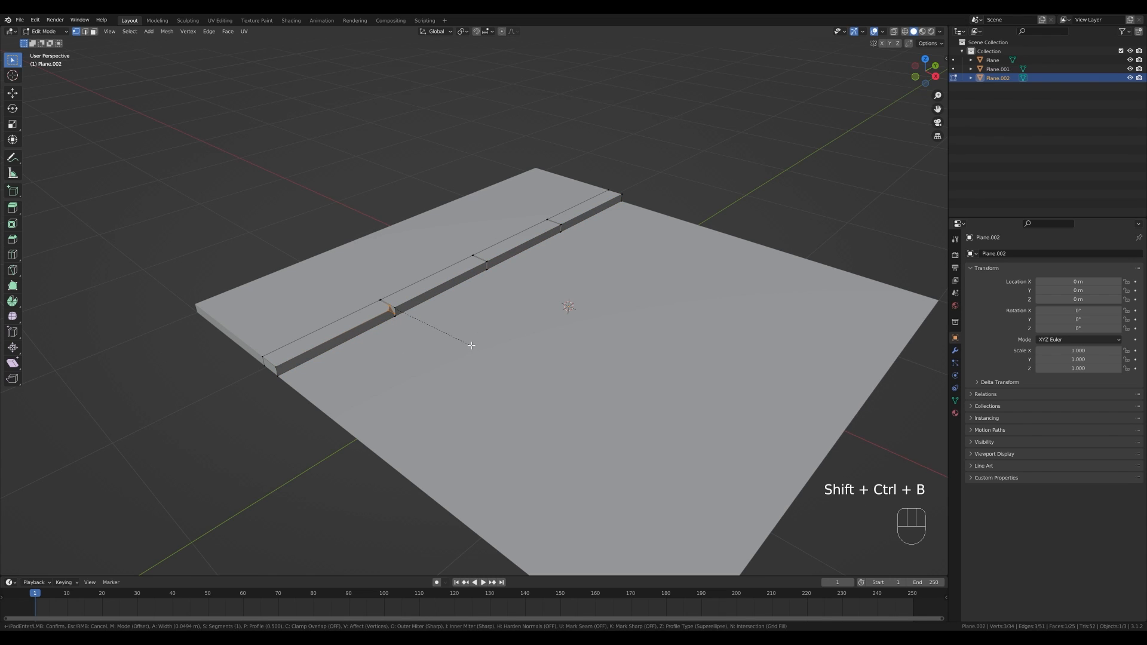
click(471, 346)
click(278, 367)
key(shift+ctrl+b)
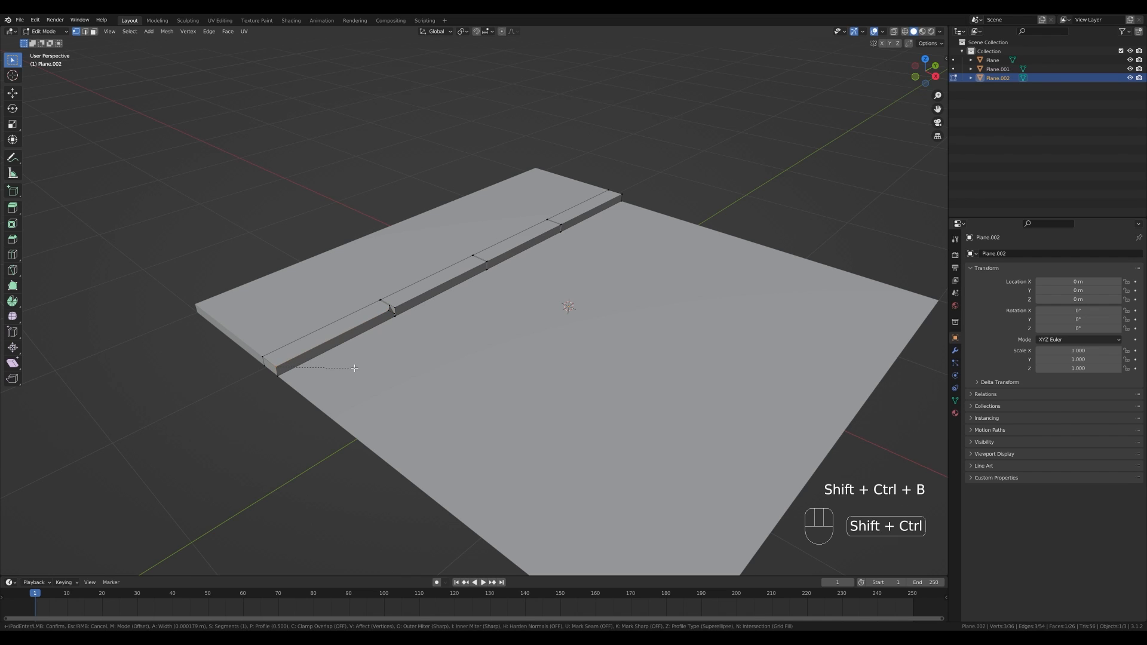
click(287, 362)
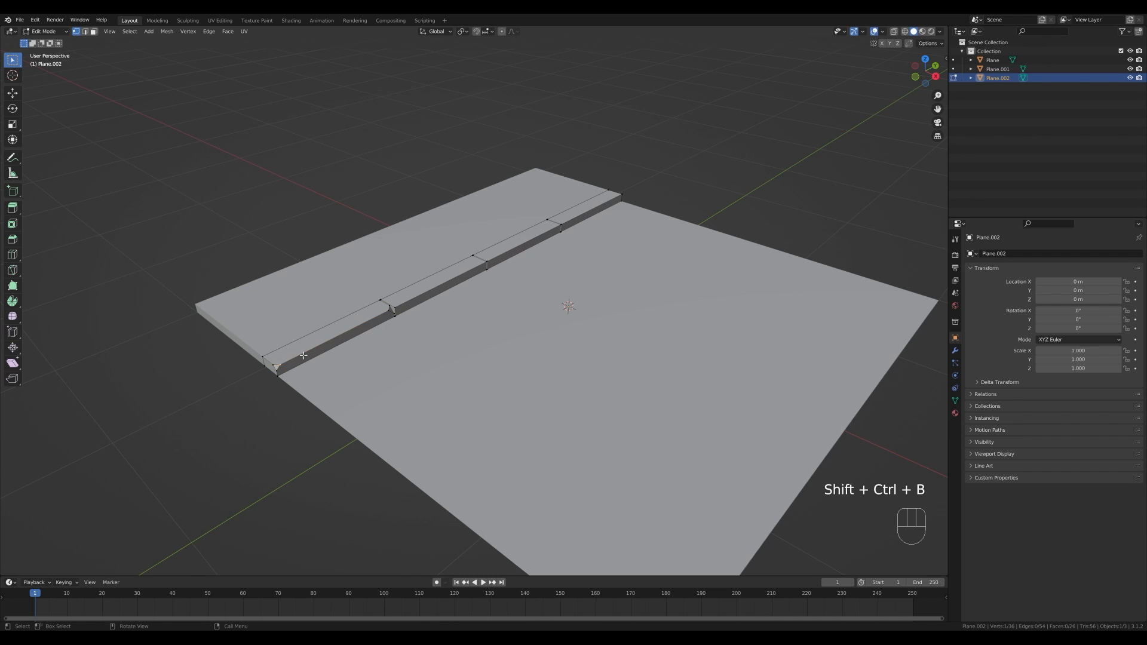
key(g)
key(g)
click(379, 351)
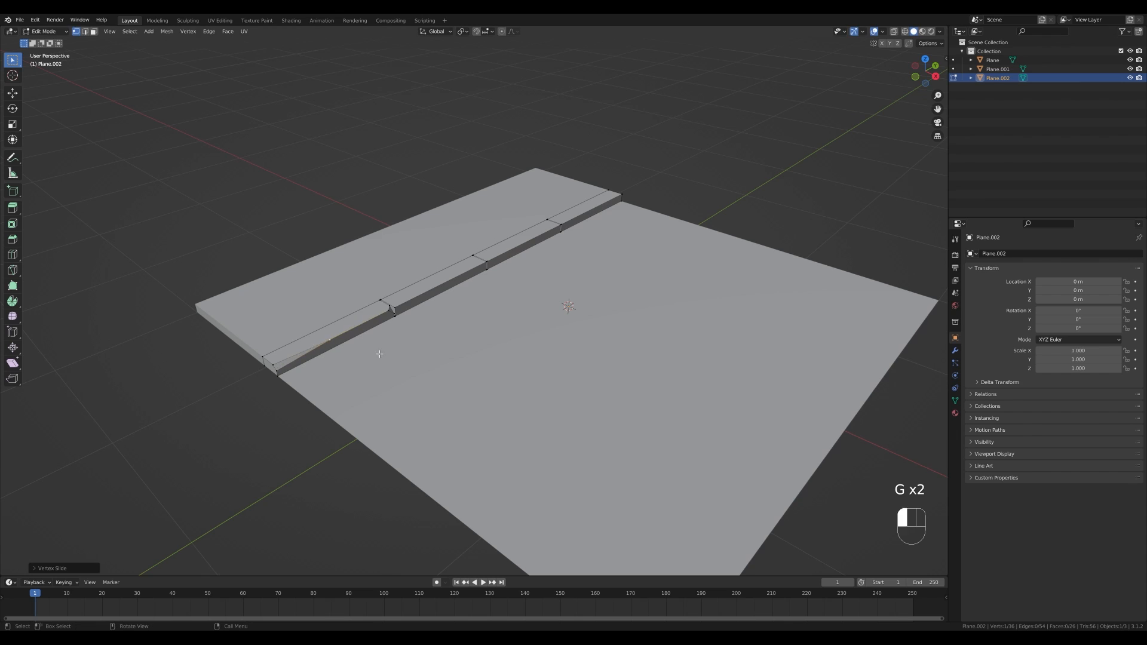
- Bevel the top edge of the middle strip segment into a narrow chamfer
key(2)
click(436, 287)
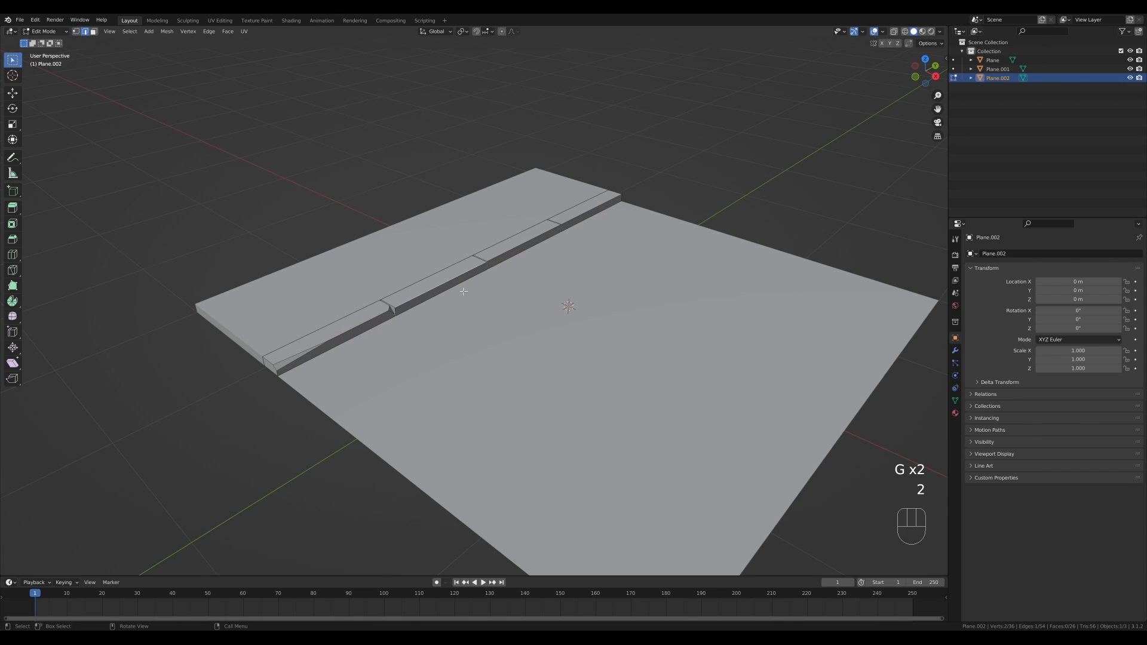
key(ctrl+b)
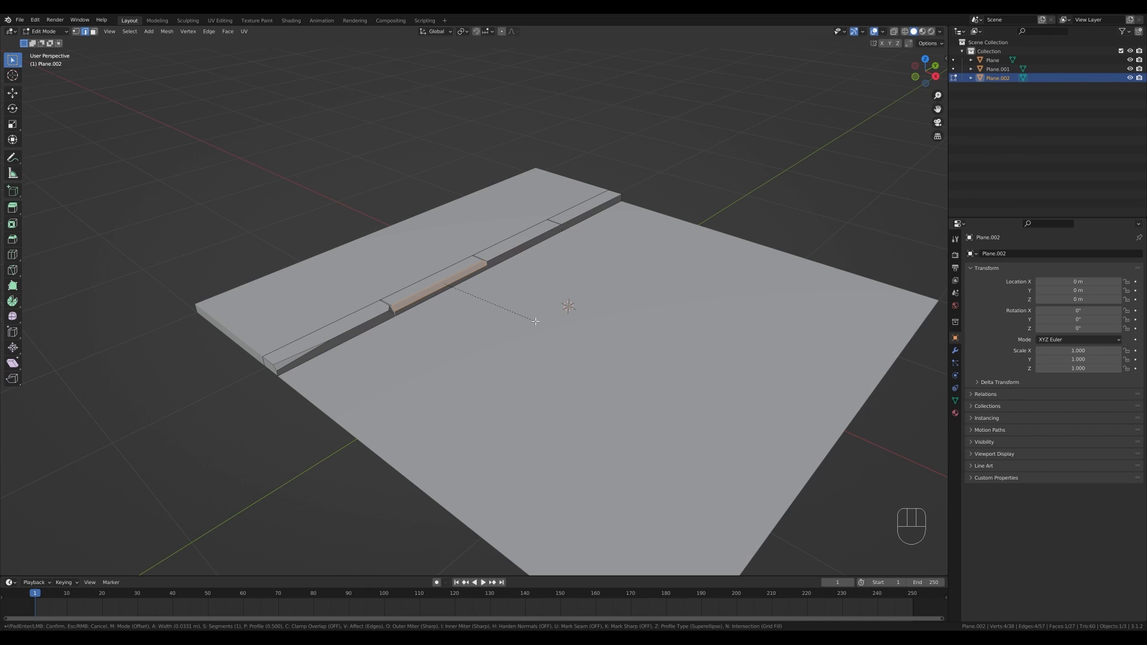
click(535, 321)
- Bevel a corner vertex of the middle segment and slide a neighbouring vertex along its edge
key(1)
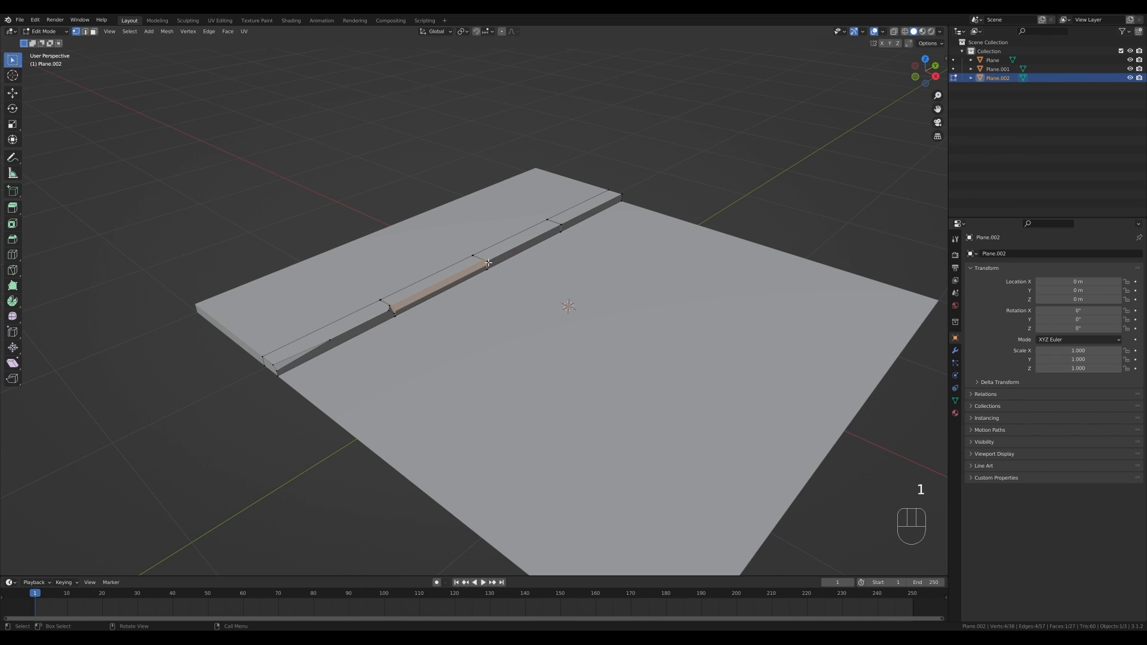
key(ctrl+b)
key(v)
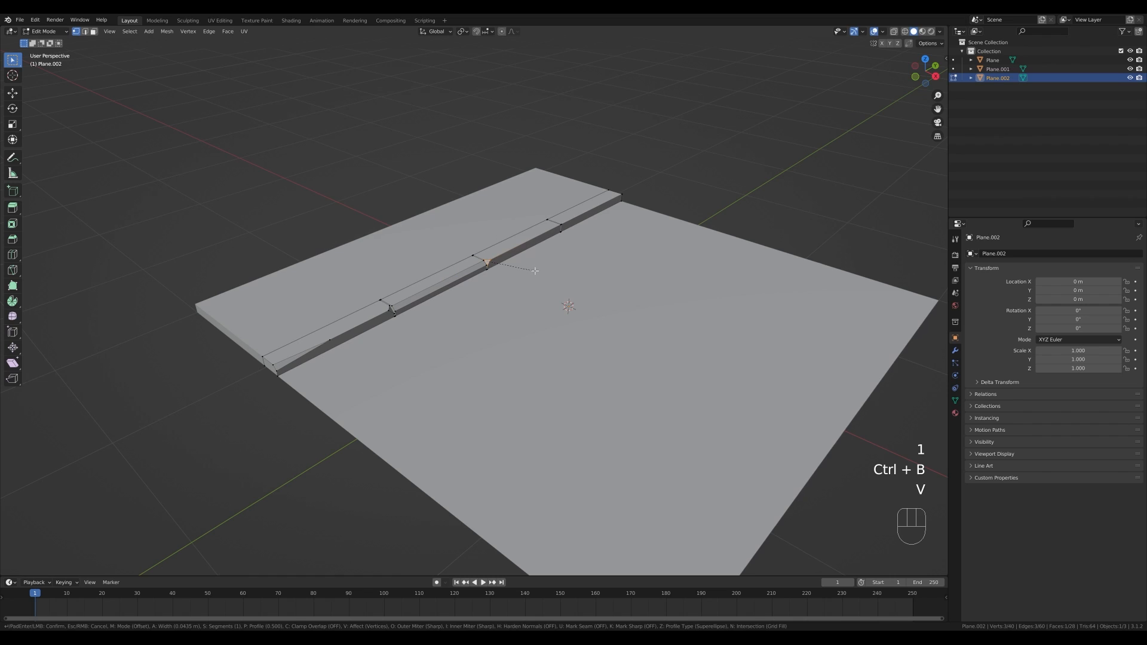
click(534, 270)
click(494, 258)
key(g)
key(g)
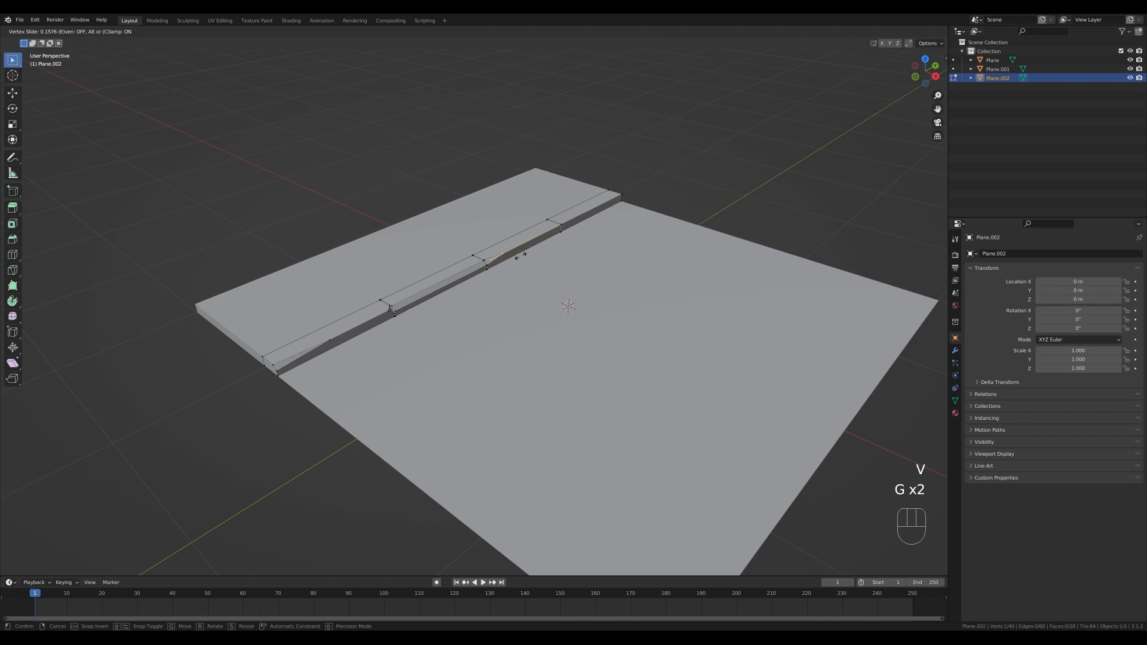
click(548, 234)
- Bevel the corner vertices at the far segment's end, slide a vertex along its edge, and leave Edit Mode
click(560, 226)
key(ctrl+b)
key(v)
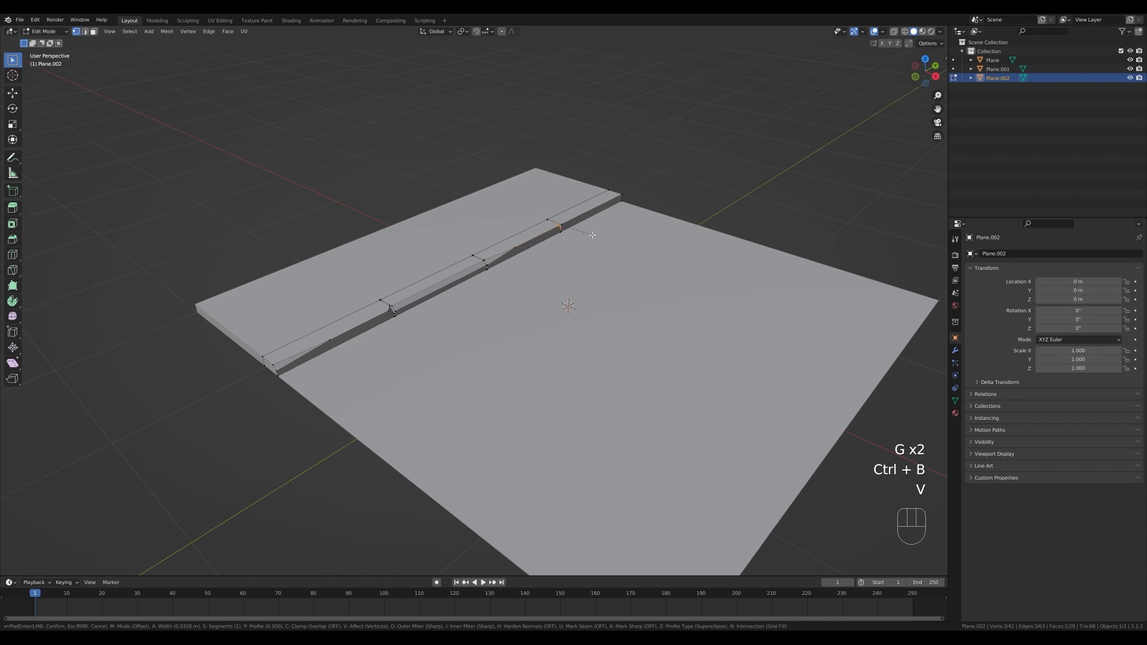
click(592, 235)
click(559, 225)
key(ctrl+b)
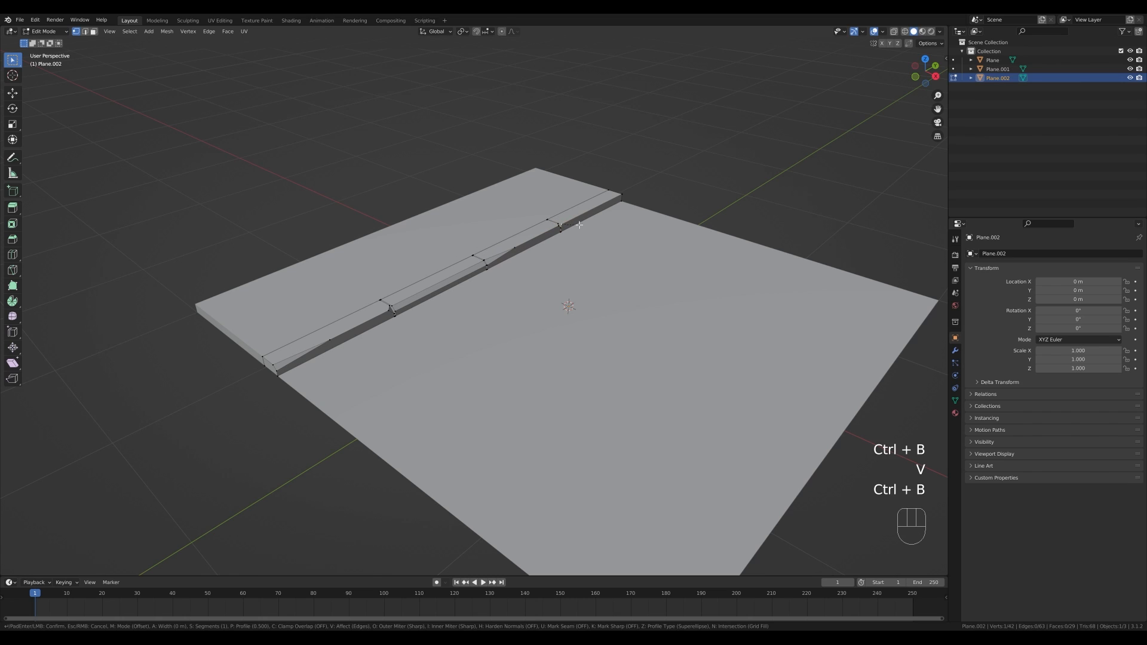
key(v)
click(582, 225)
click(568, 222)
key(g)
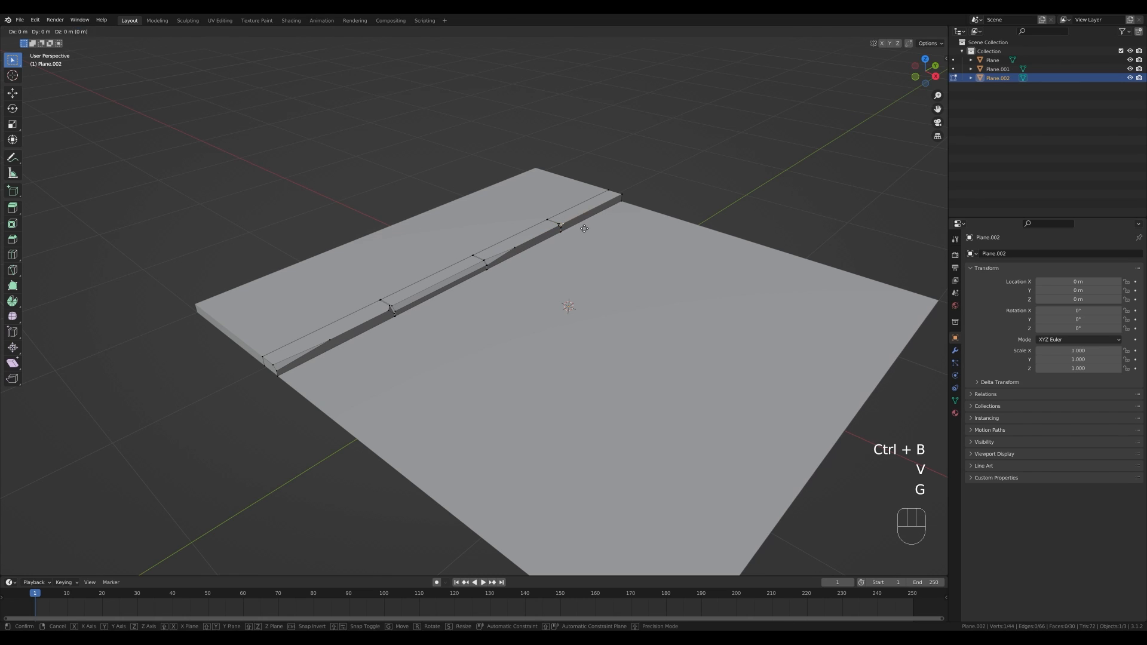
key(g)
click(608, 220)
key(Tab)
- Place the 3D cursor on the border strip and add a single-vertex mesh object there
scroll(434, 274, down, 1)
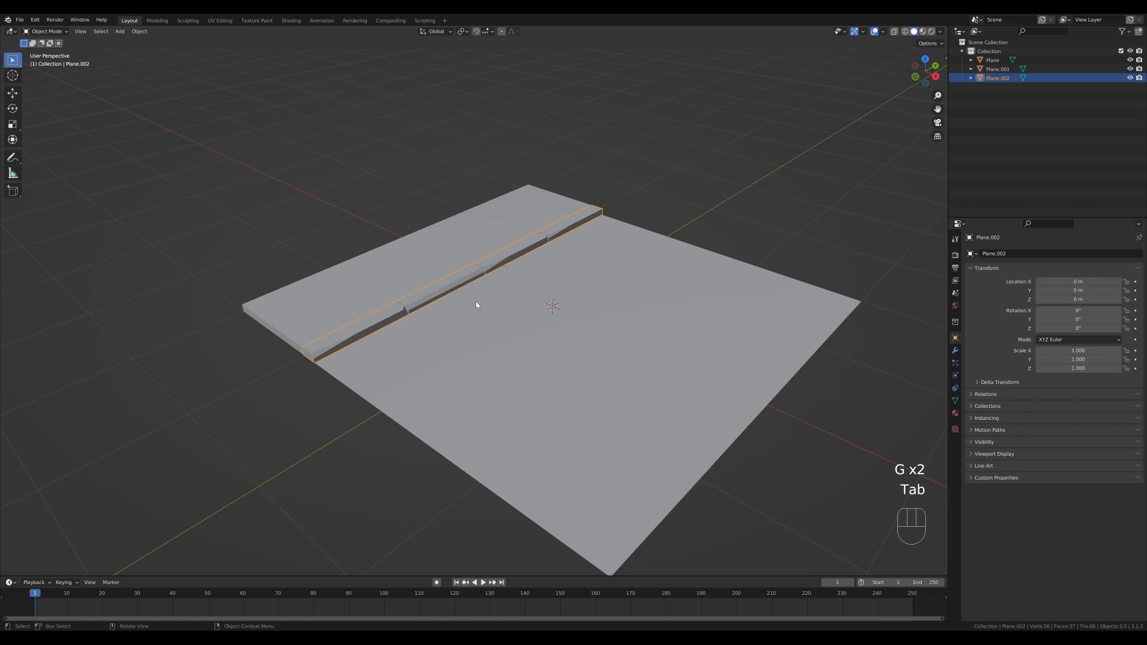
middle_drag(476, 304, 540, 307)
middle_drag(460, 329, 496, 316)
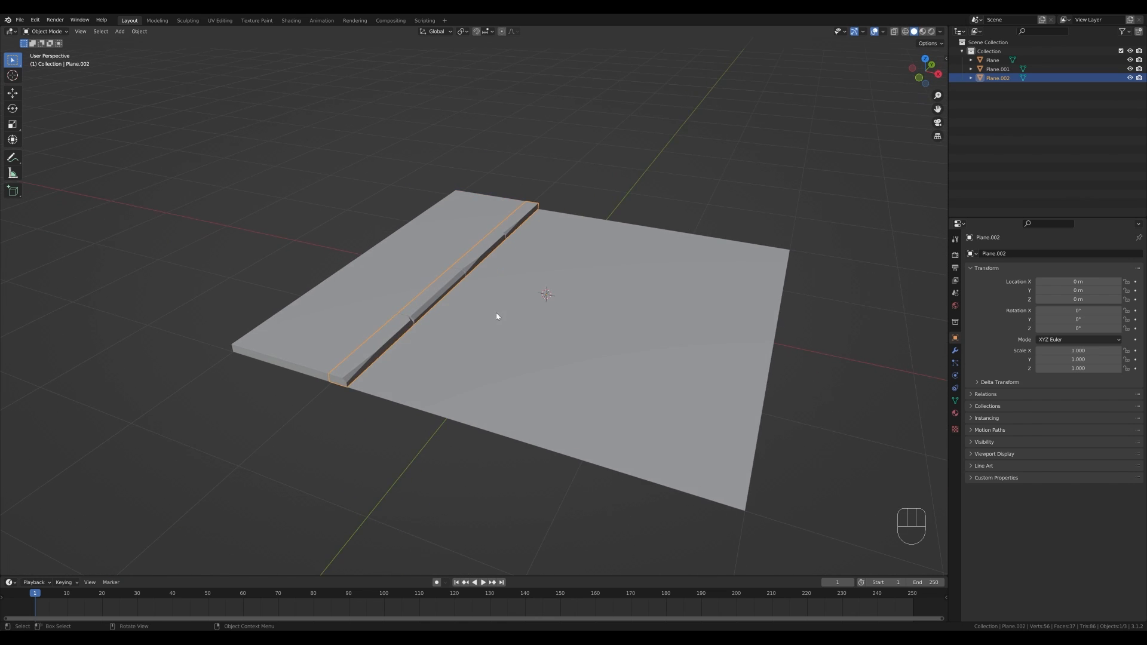
scroll(495, 314, down, 1)
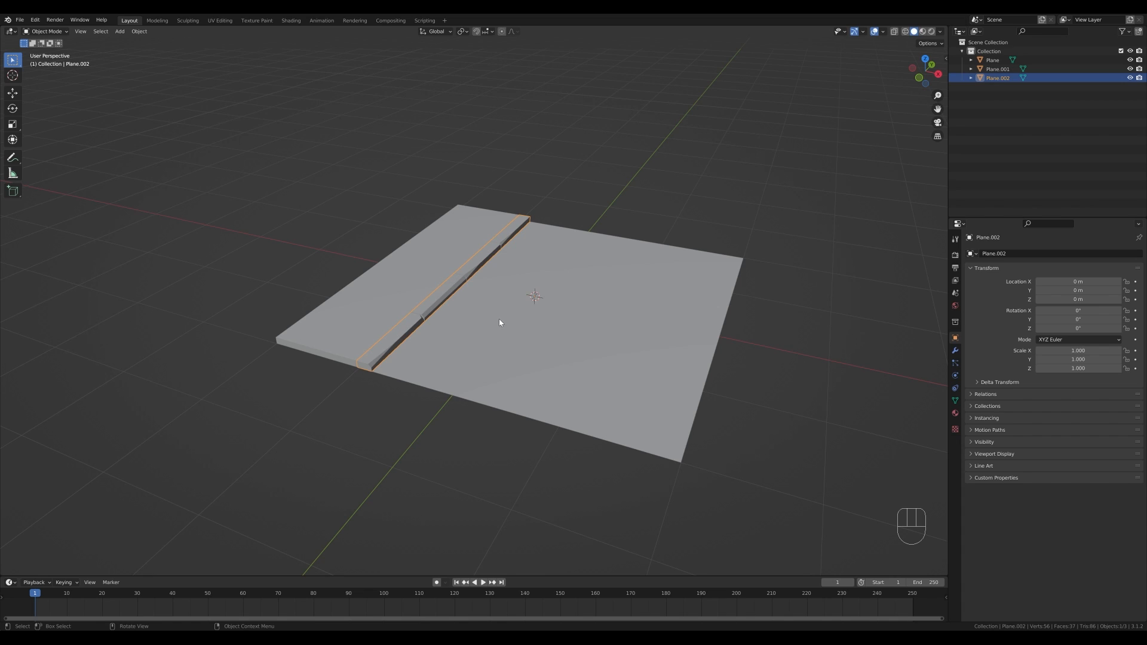
shift+right_click(438, 273)
shift+right_click(431, 272)
shift+middle_drag(432, 271, 429, 273)
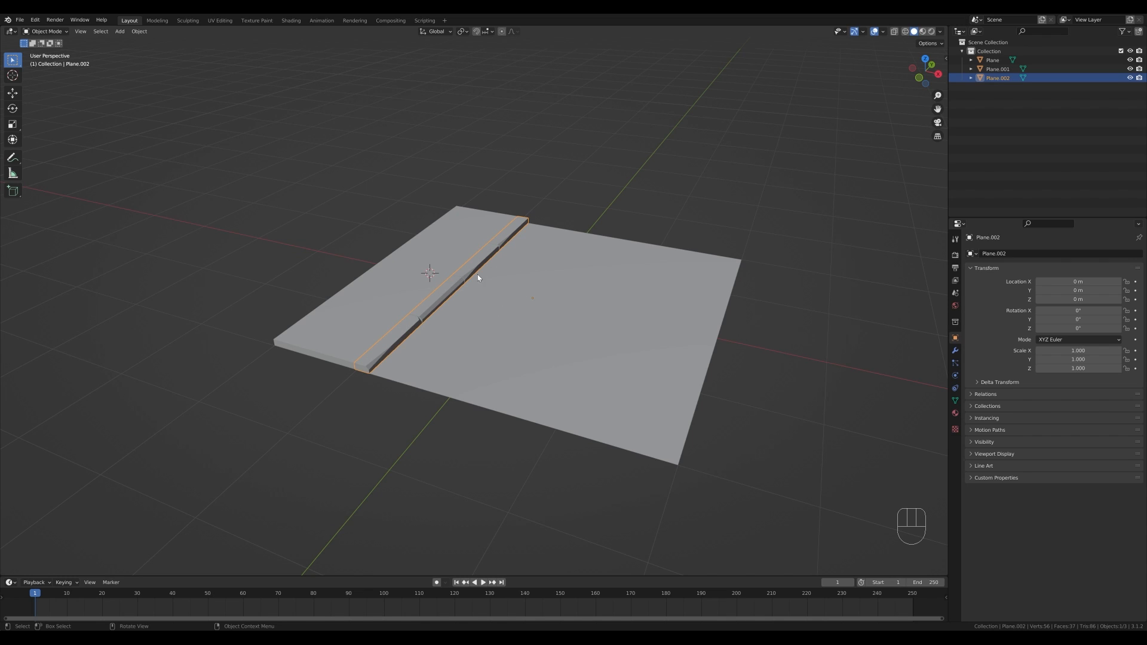
key(shift+a)
mouse_move(492, 299)
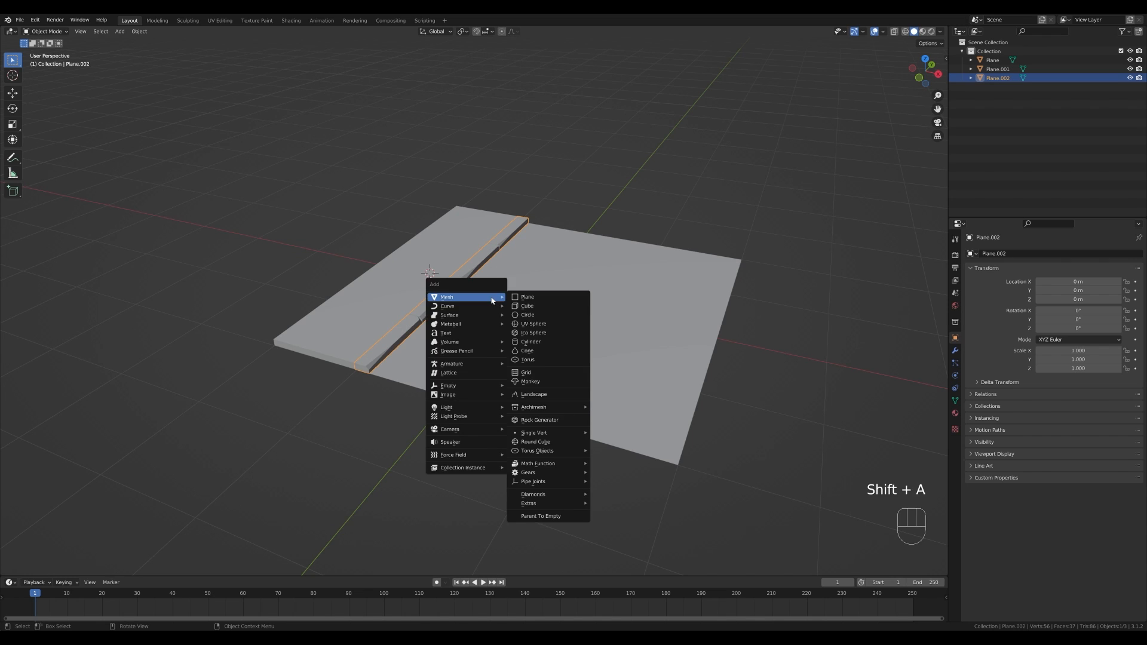
mouse_move(562, 433)
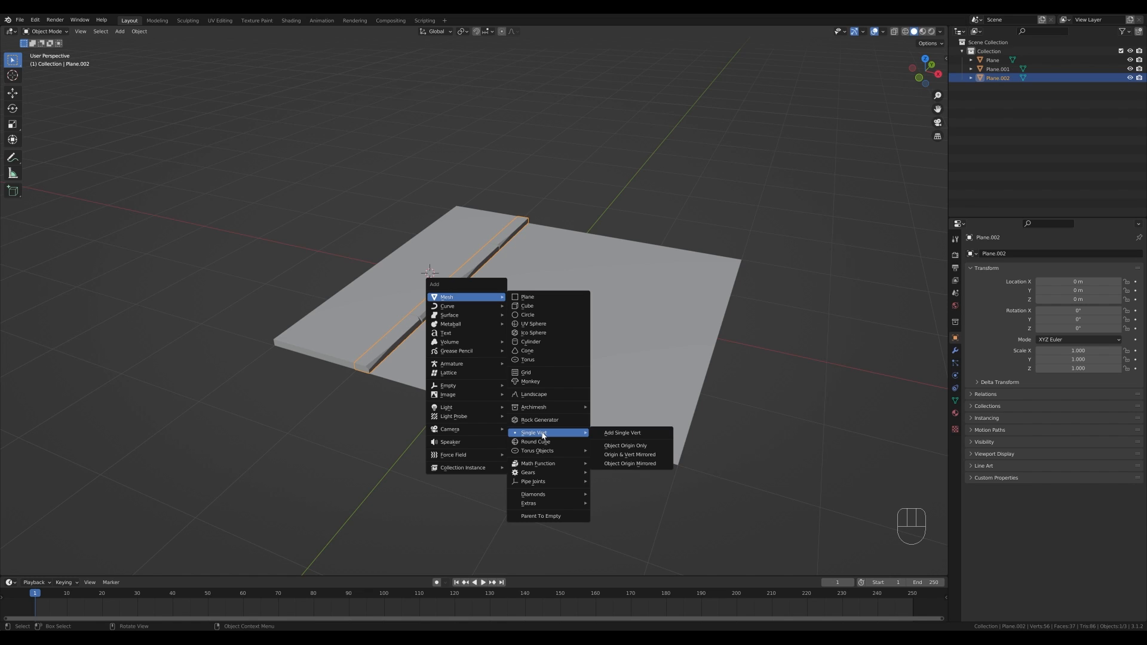
click(636, 436)
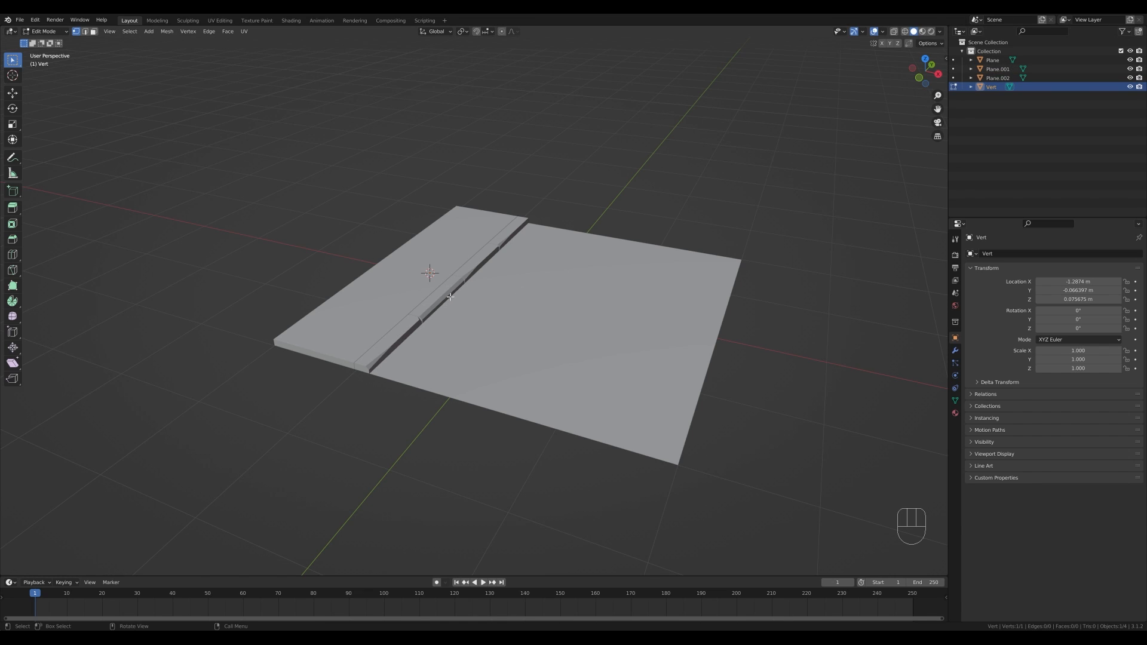
- Extrude the vertex straight up along Z about 2.7 m to form a pole
key(1)
key(1)
scroll(463, 298, down, 3)
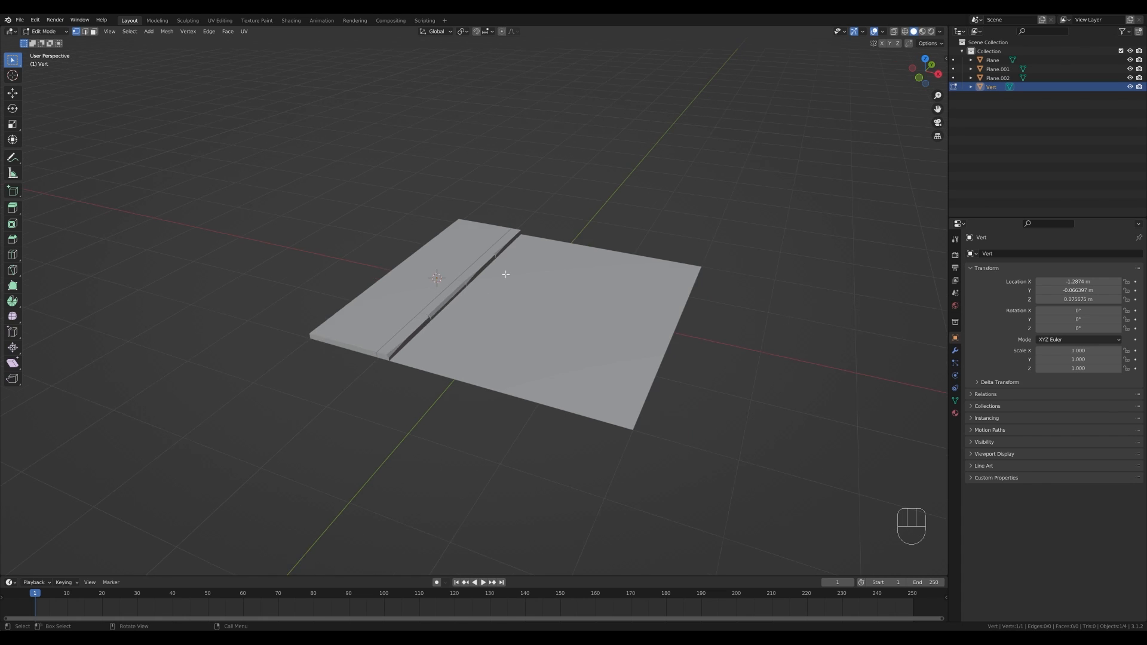
key(e)
key(z)
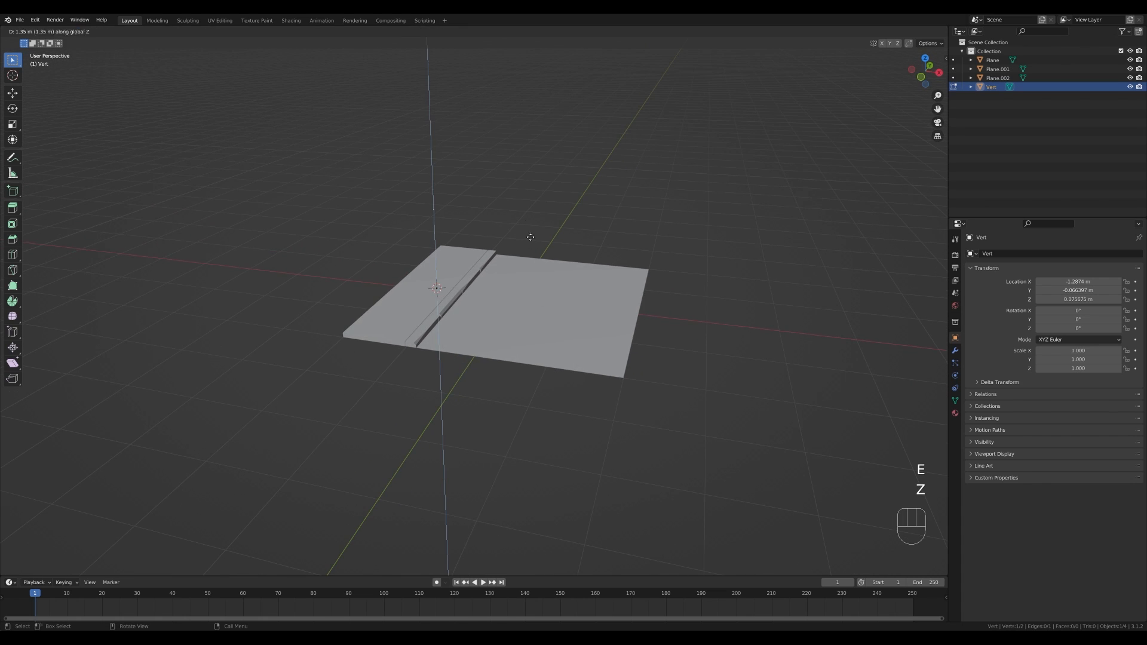
click(523, 156)
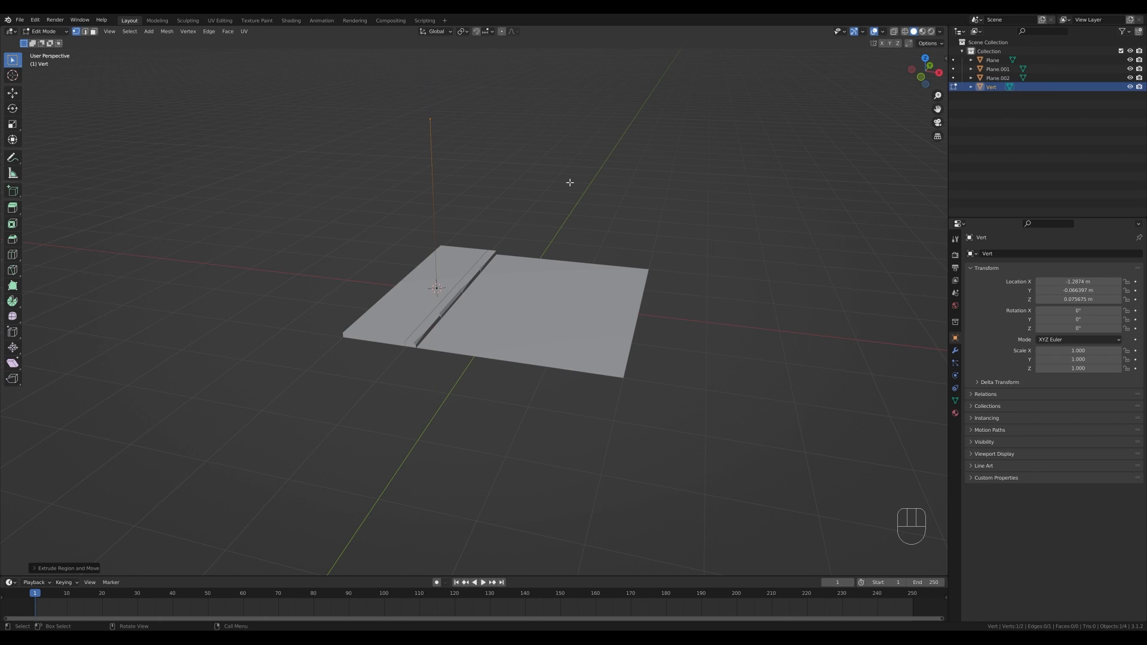
- Extrude the pole's top vertex diagonally up and sideways to form an angled arm
key(KP_1)
shift+middle_drag(559, 234, 553, 240)
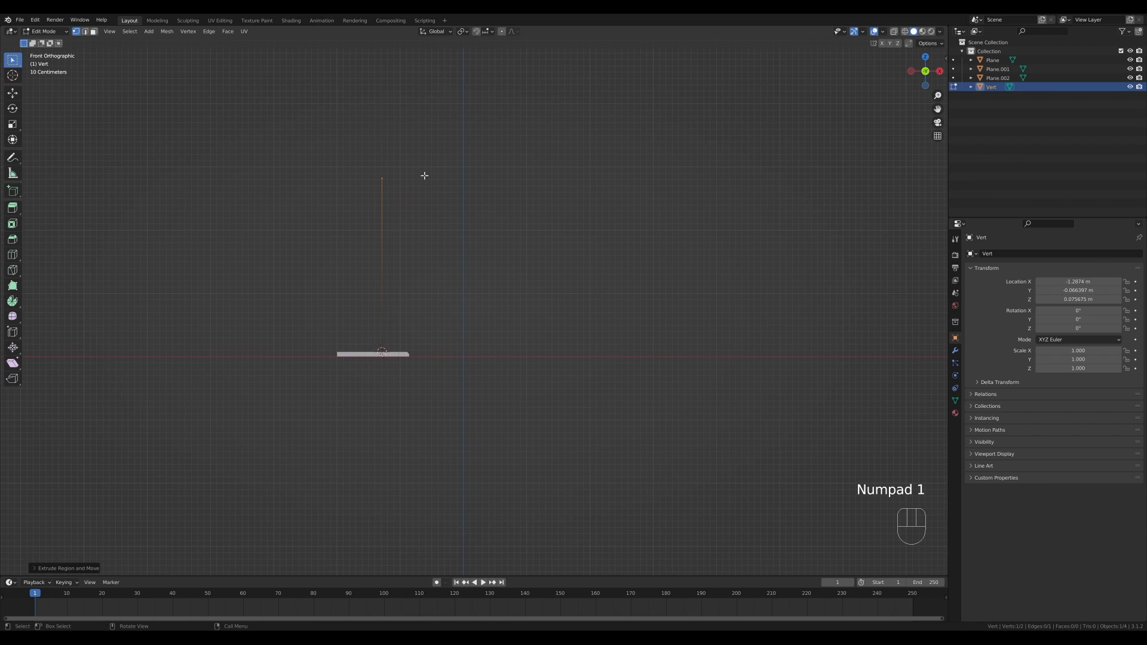
key(ctrl+z)
key(e)
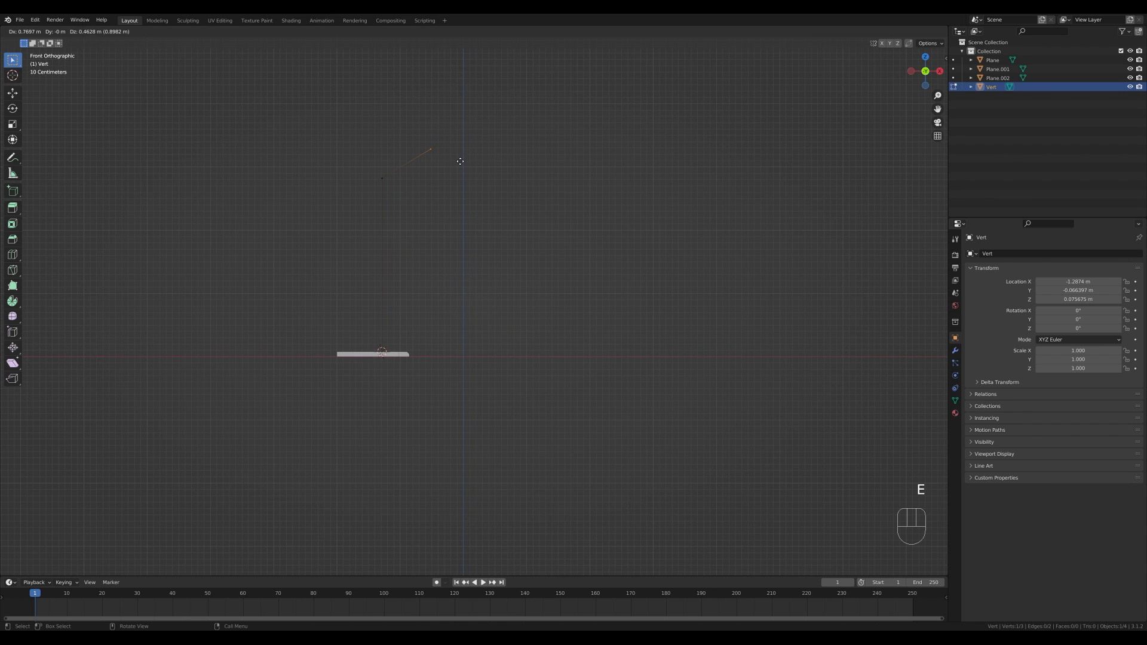
click(462, 160)
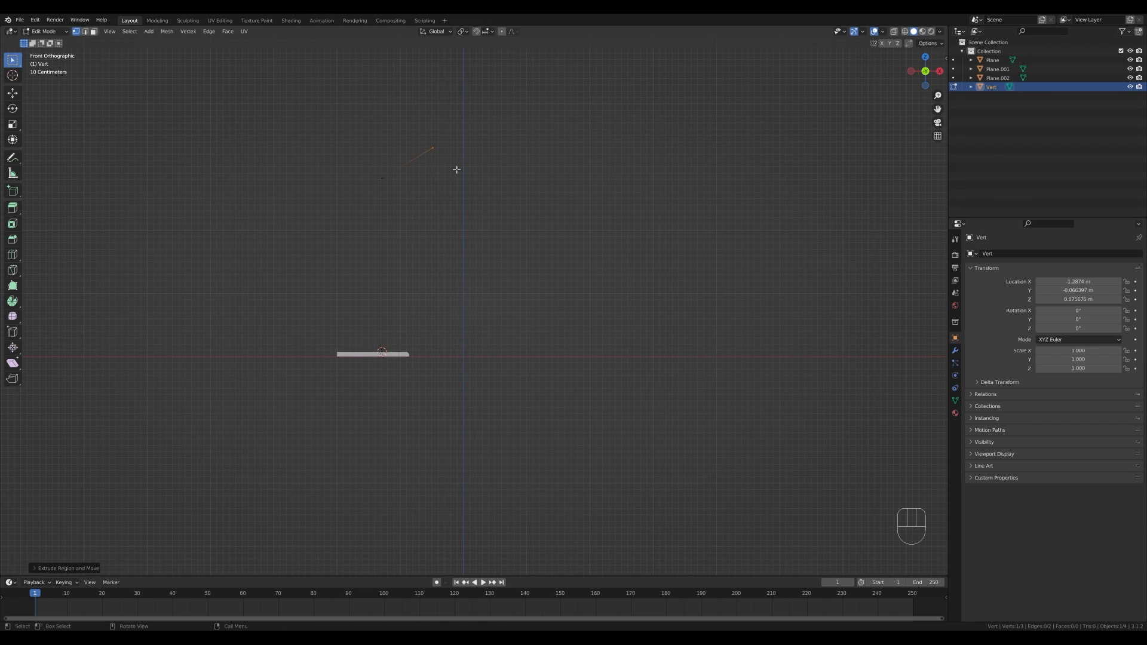
- Extrude the arm's end vertex along X about 0.49 m
key(e)
key(x)
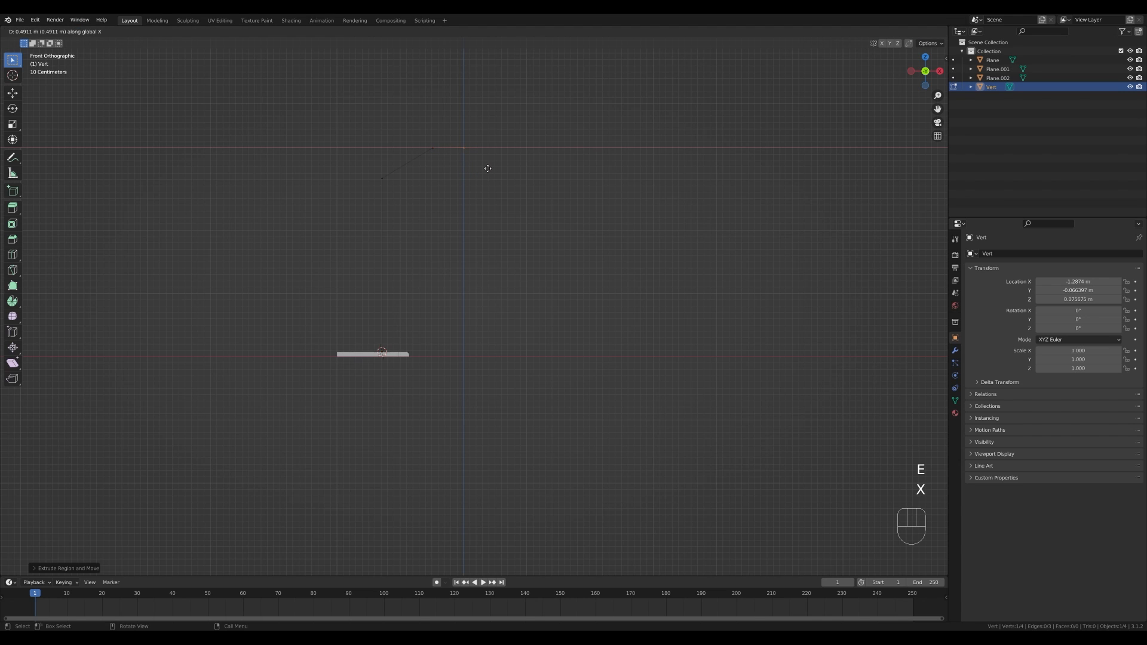
click(483, 165)
- Snap the 3D cursor to the selected end vertex of the arm
key(KP_1)
middle_drag(482, 157, 482, 132)
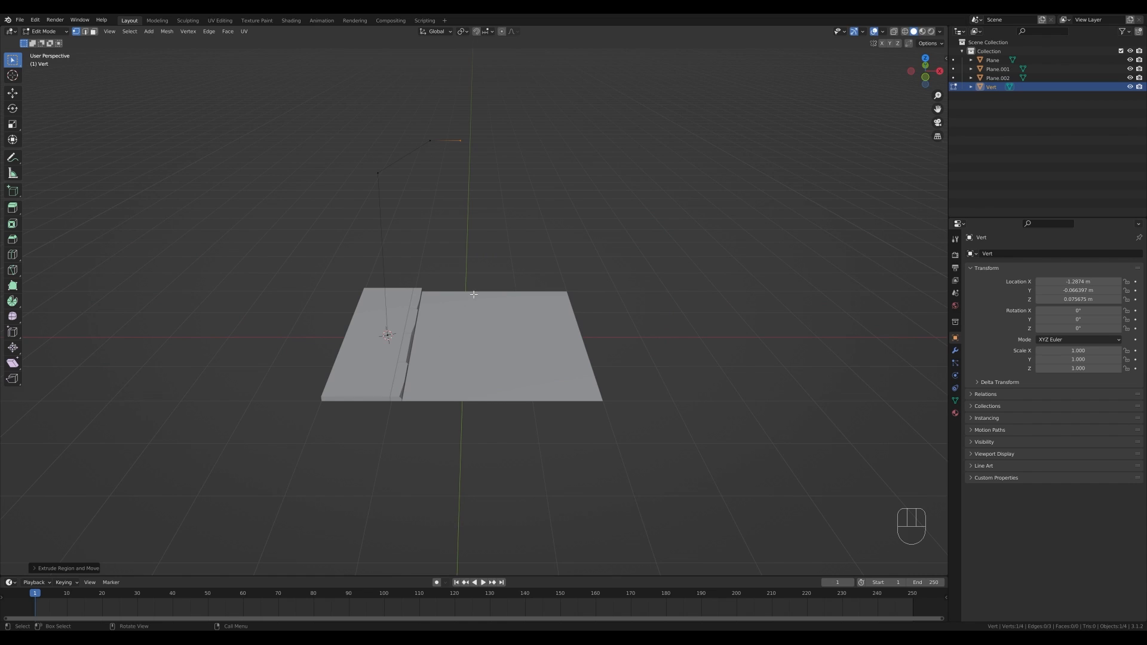
key(shift+s)
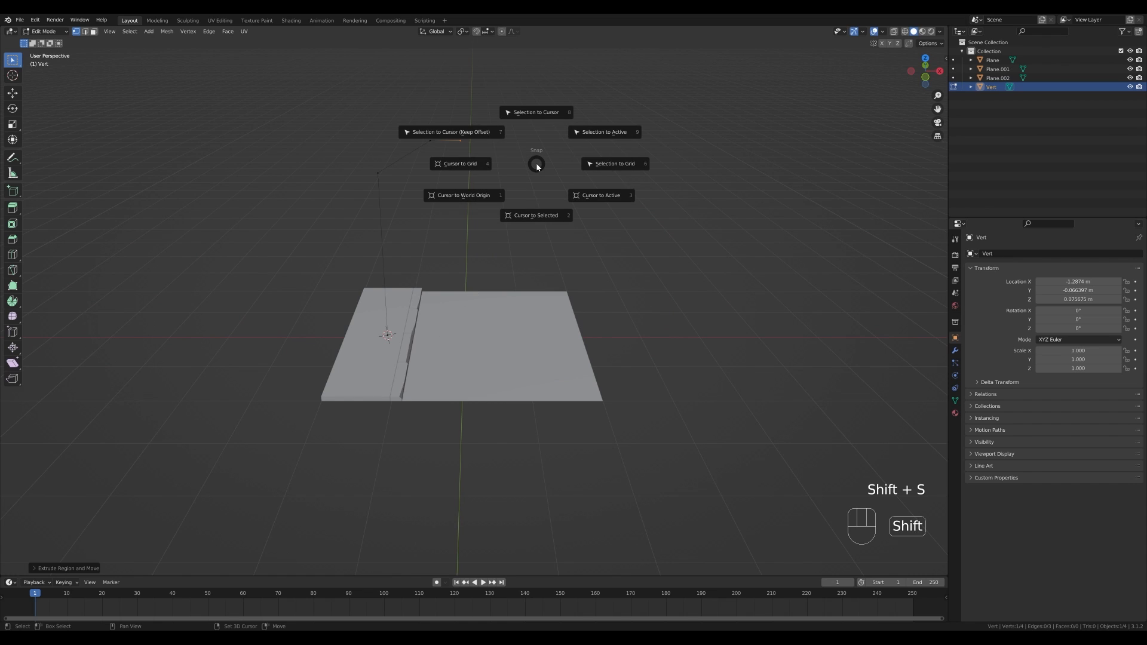
click(540, 194)
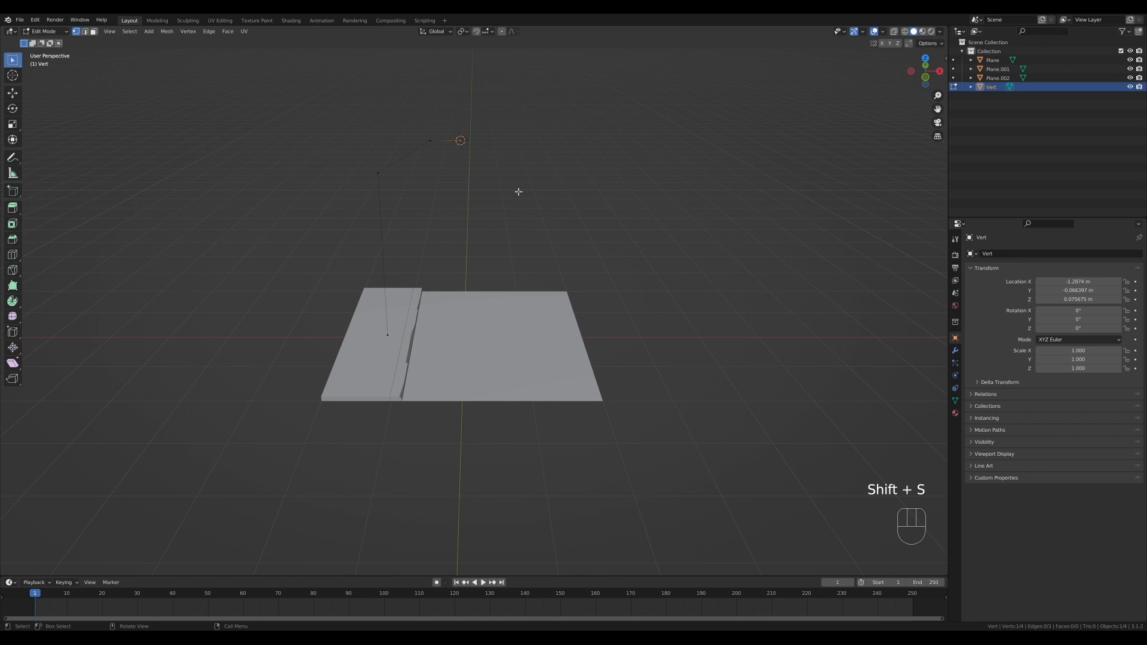
- Add a new plane in Object Mode at the 3D cursor on the end of the lamp arm
key(Tab)
key(shift+a)
mouse_move(506, 186)
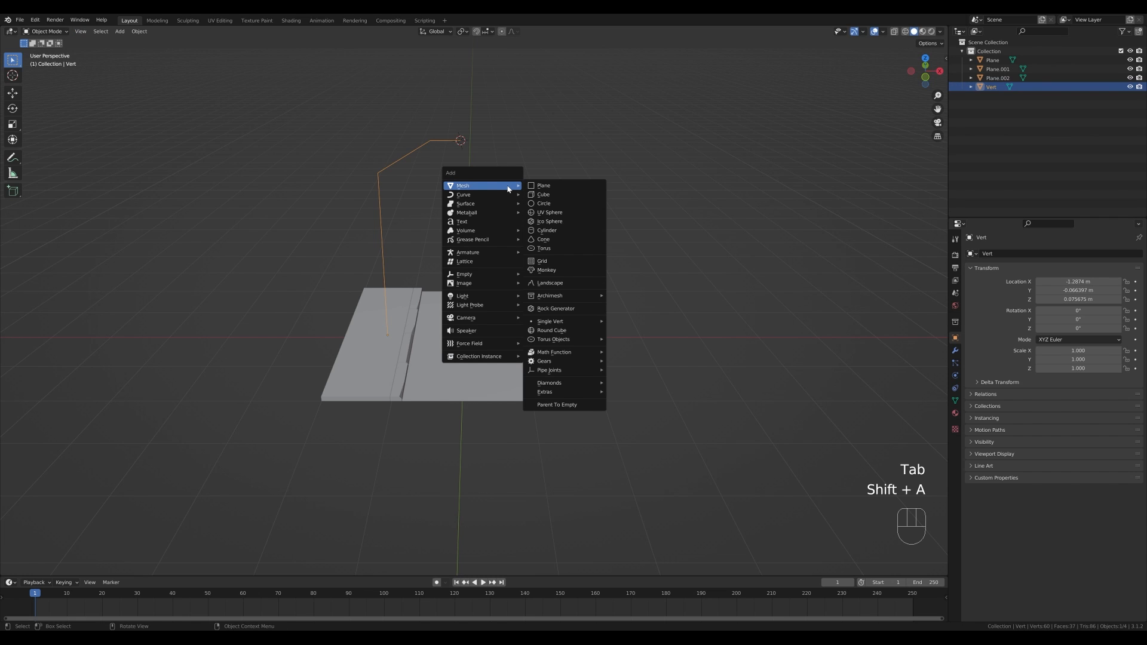
click(543, 186)
middle_drag(614, 145, 600, 185)
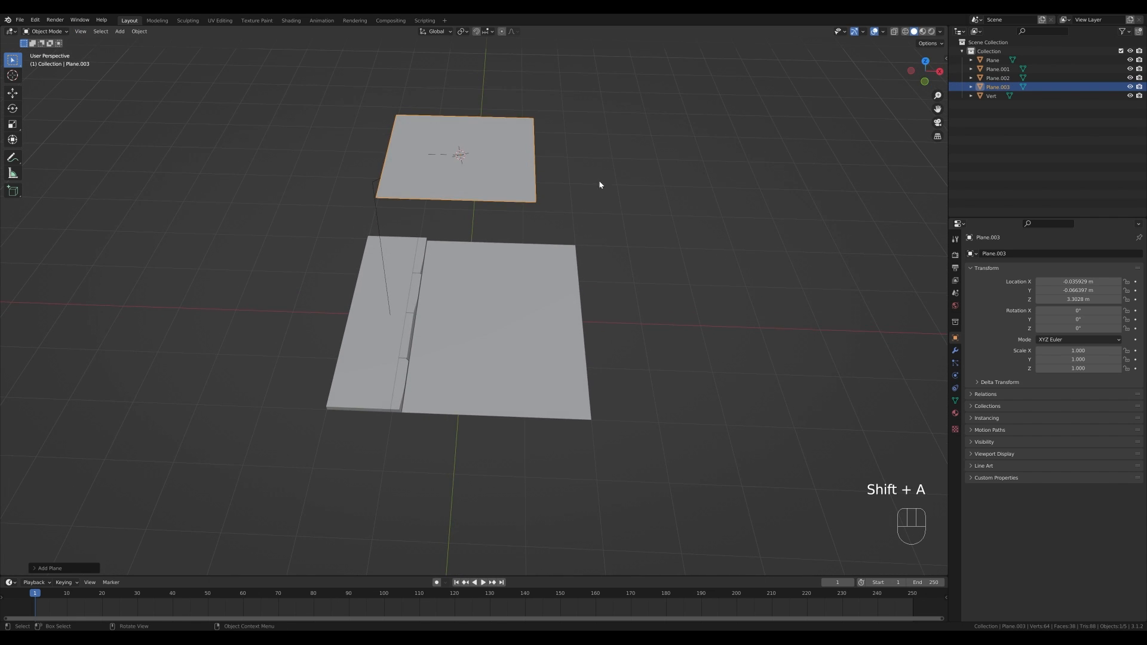
- Move the plane's geometry 1 m along X in Edit Mode
key(Tab)
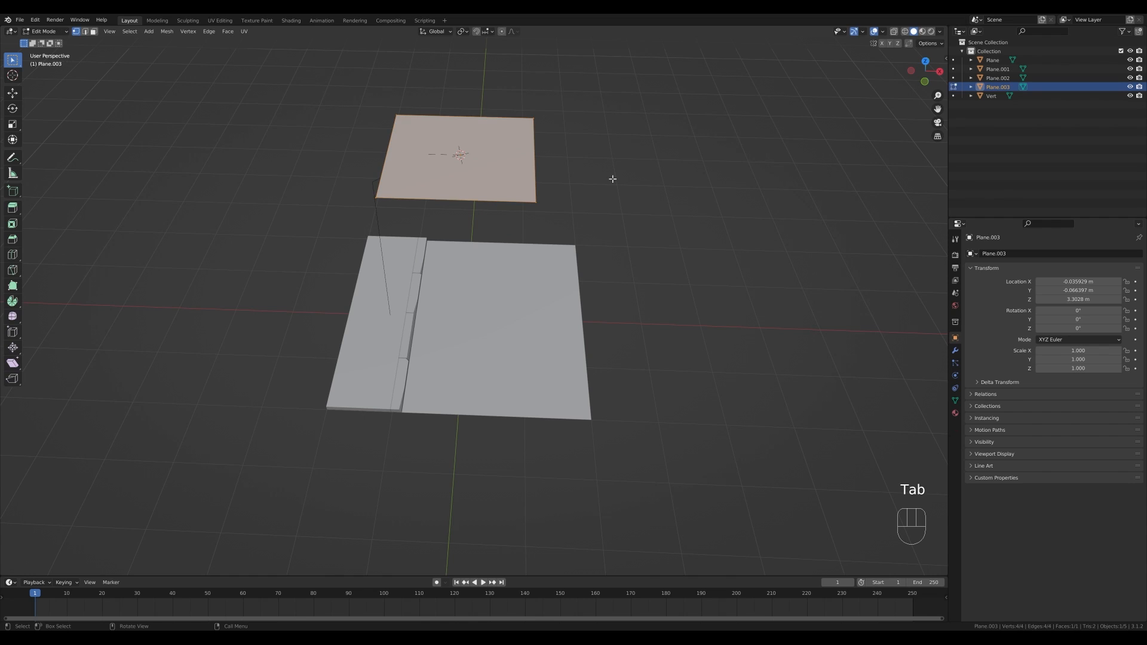
key(g)
text(x)
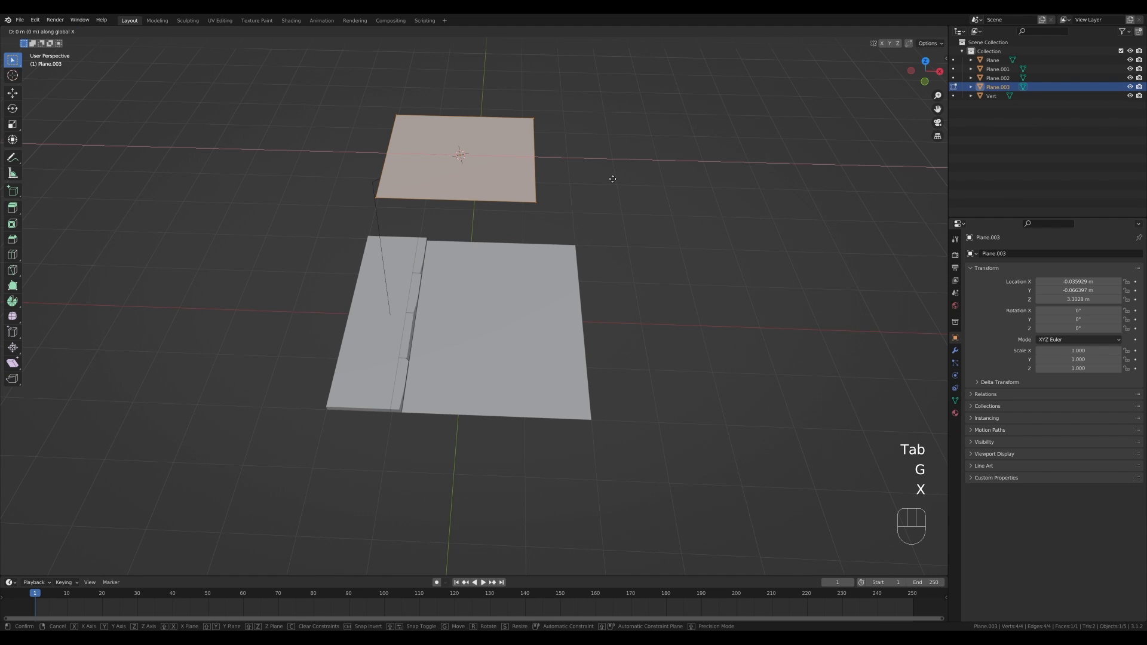
text(1)
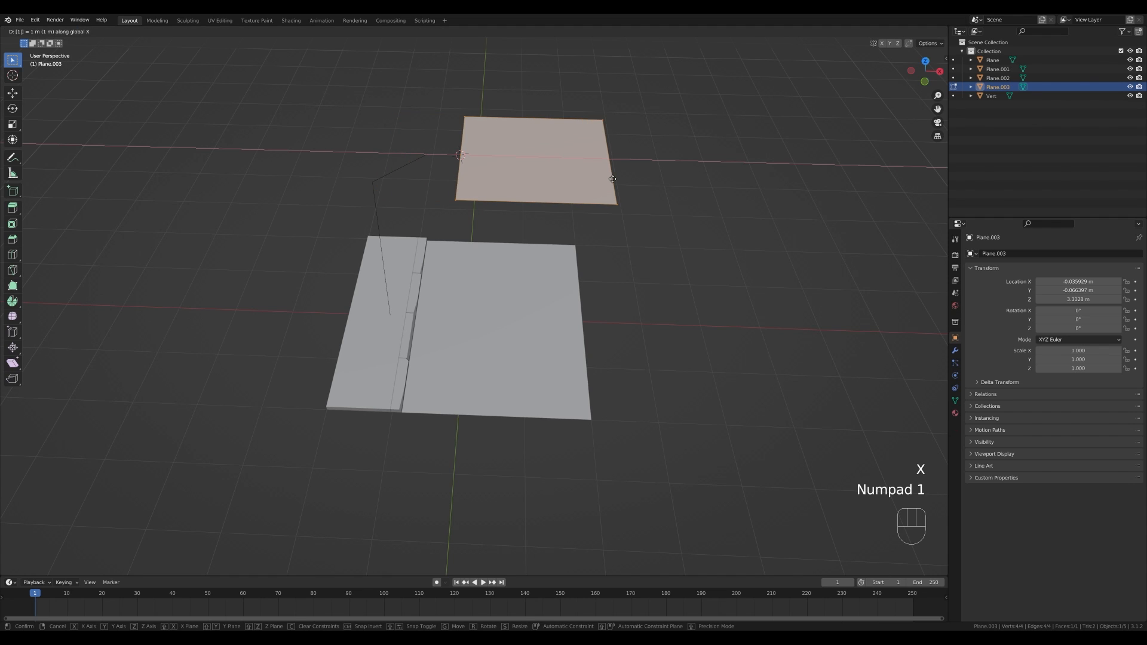
key(KP_Enter)
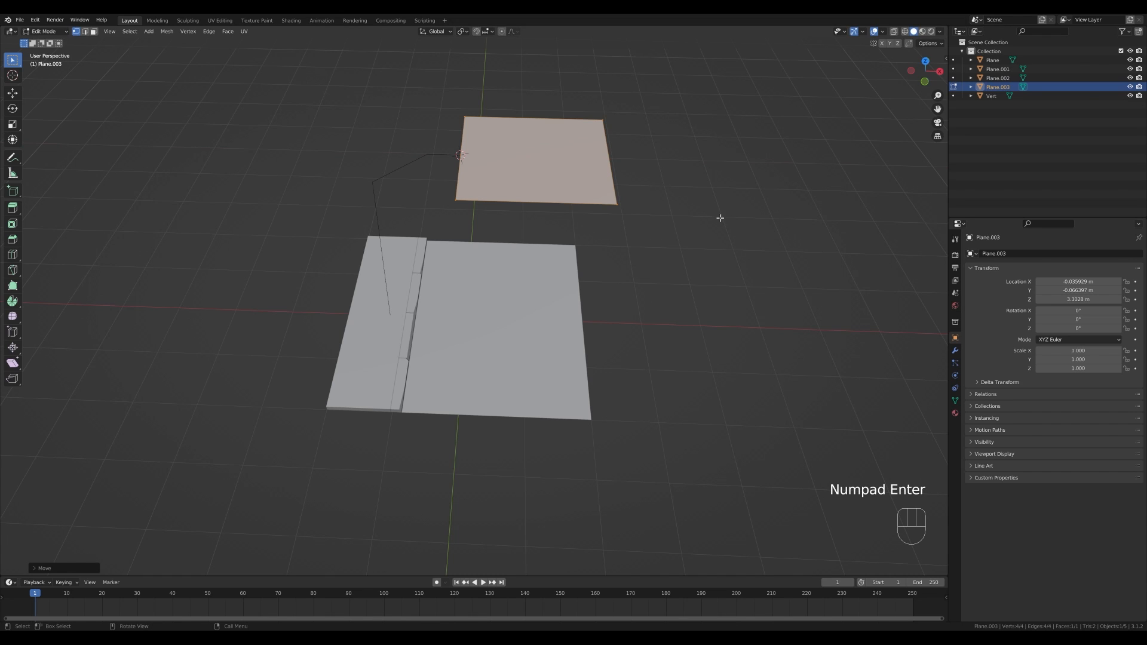
- Scale the plane along Y to about 0.27 to make a narrow strip
key(s)
key(y)
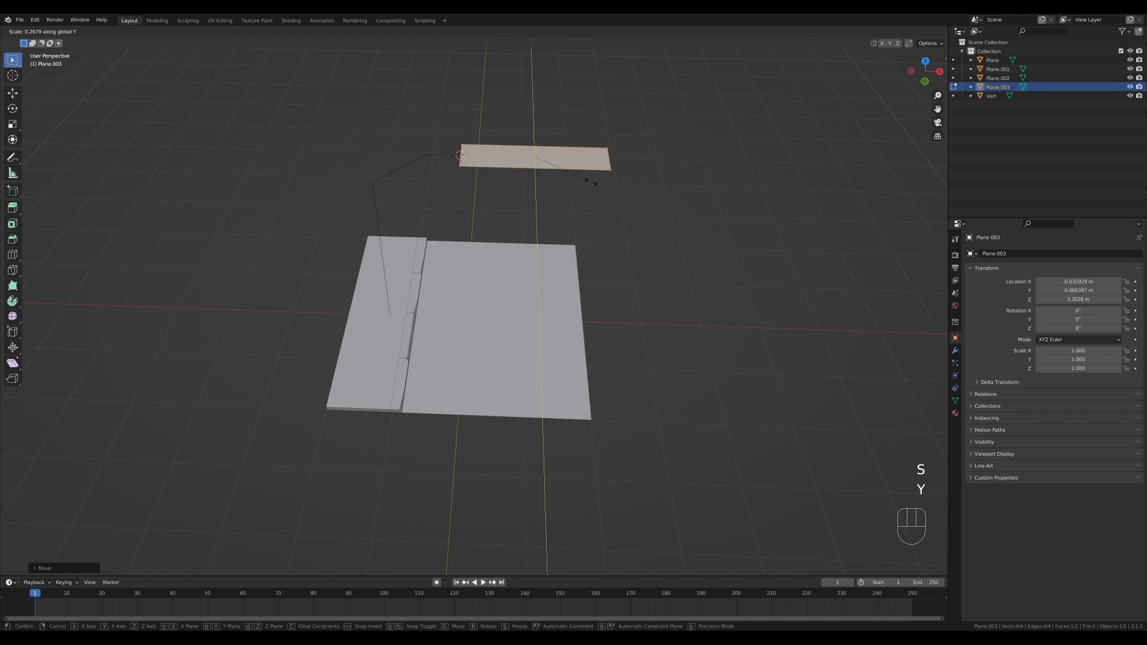
click(597, 181)
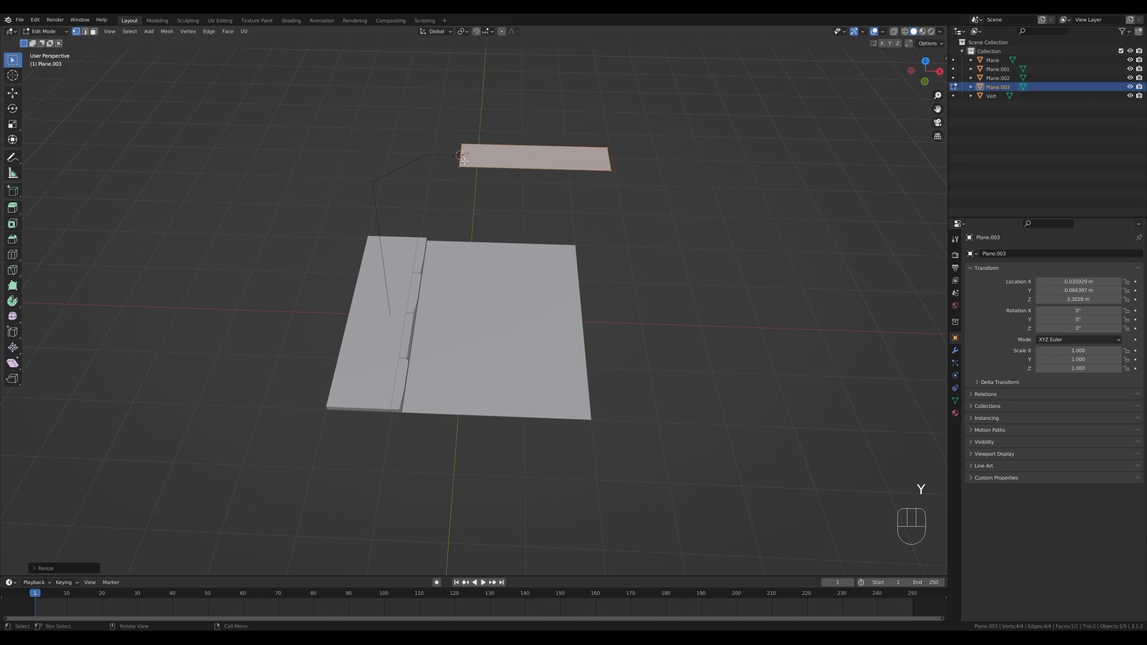
- Scale the whole plane object down to about 0.48 and apply its scale
key(Tab)
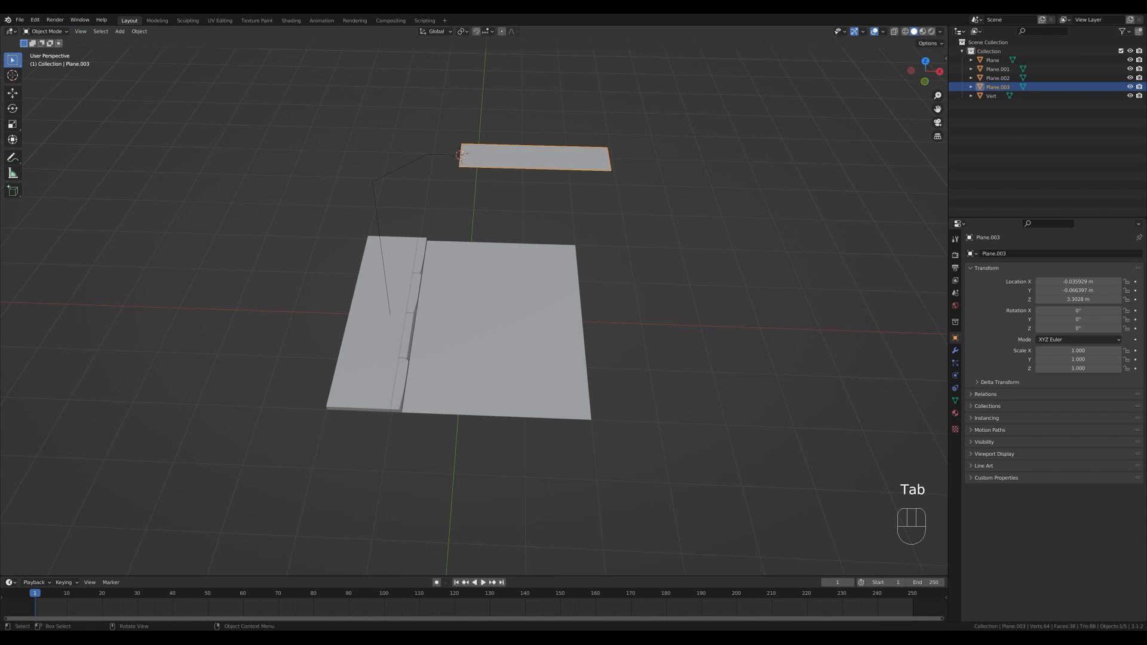
key(s)
click(593, 191)
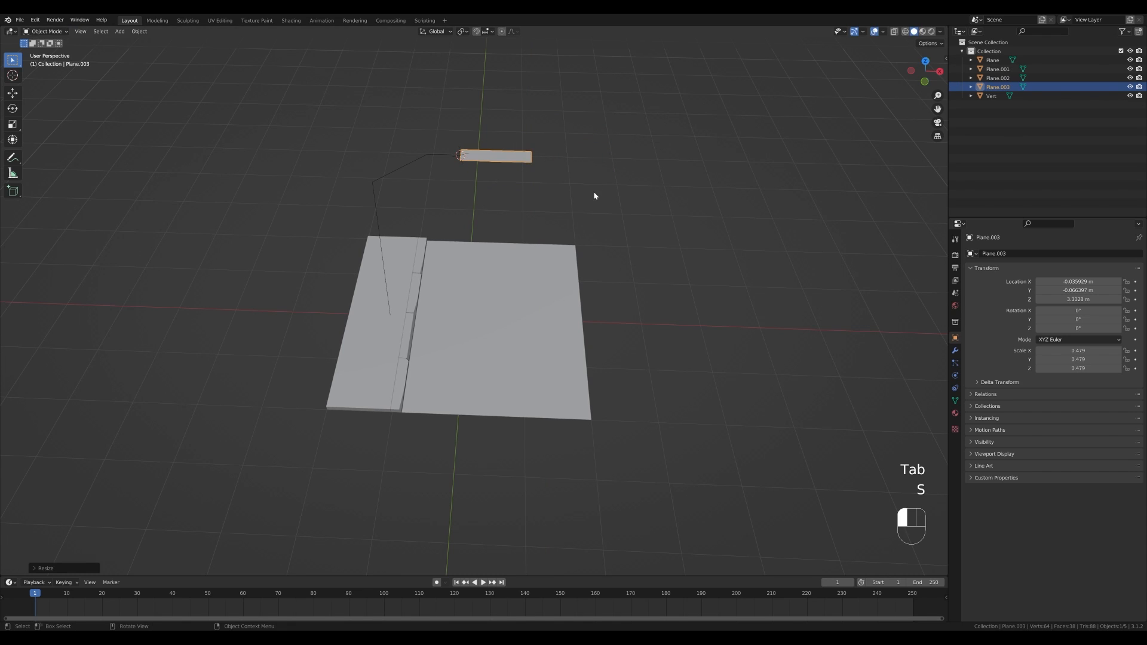
key(ctrl+a)
click(536, 208)
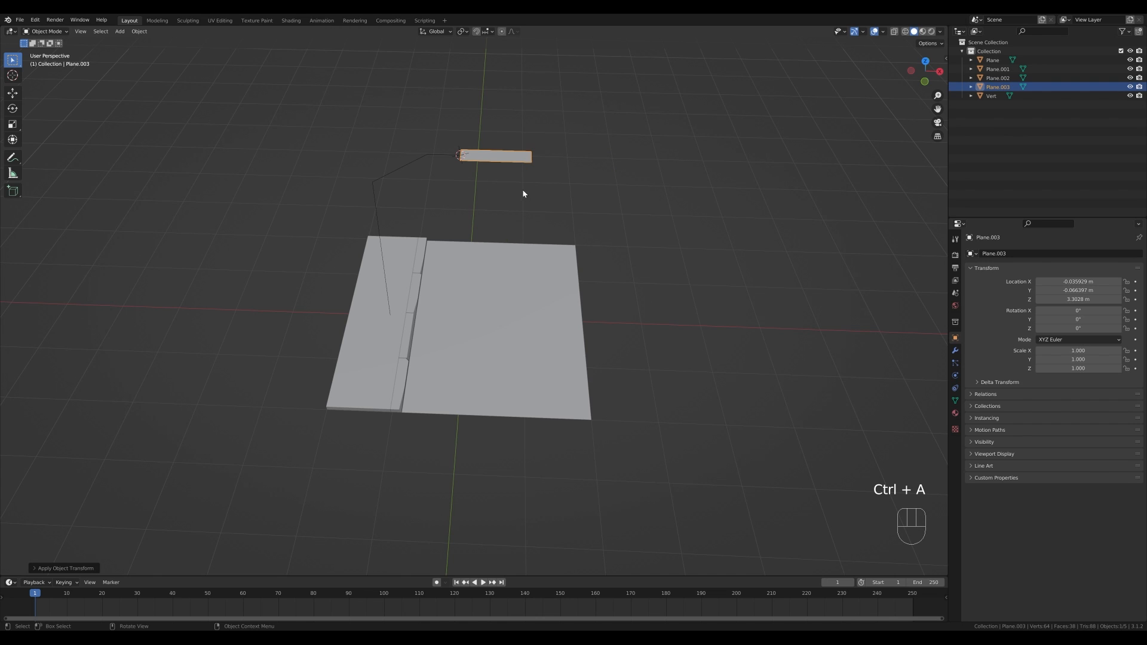
- Bevel the plane's corner vertices to round the lamp head's ends
key(Tab)
shift+middle_drag(593, 167, 558, 225)
scroll(528, 228, up, 2)
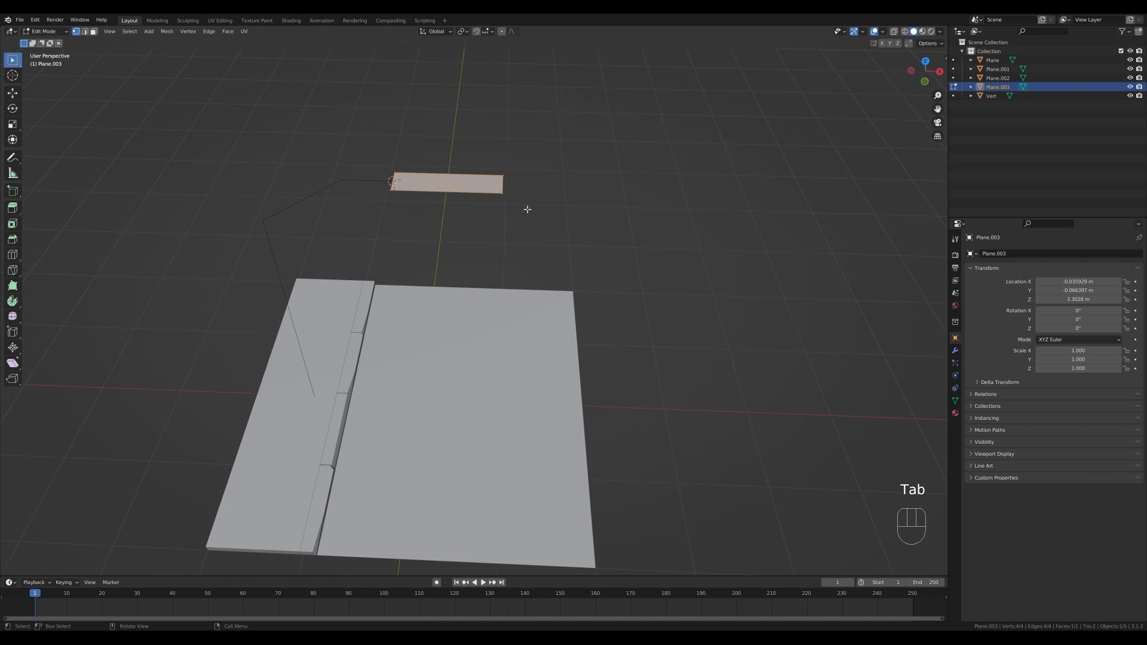
key(ctrl+shift+b)
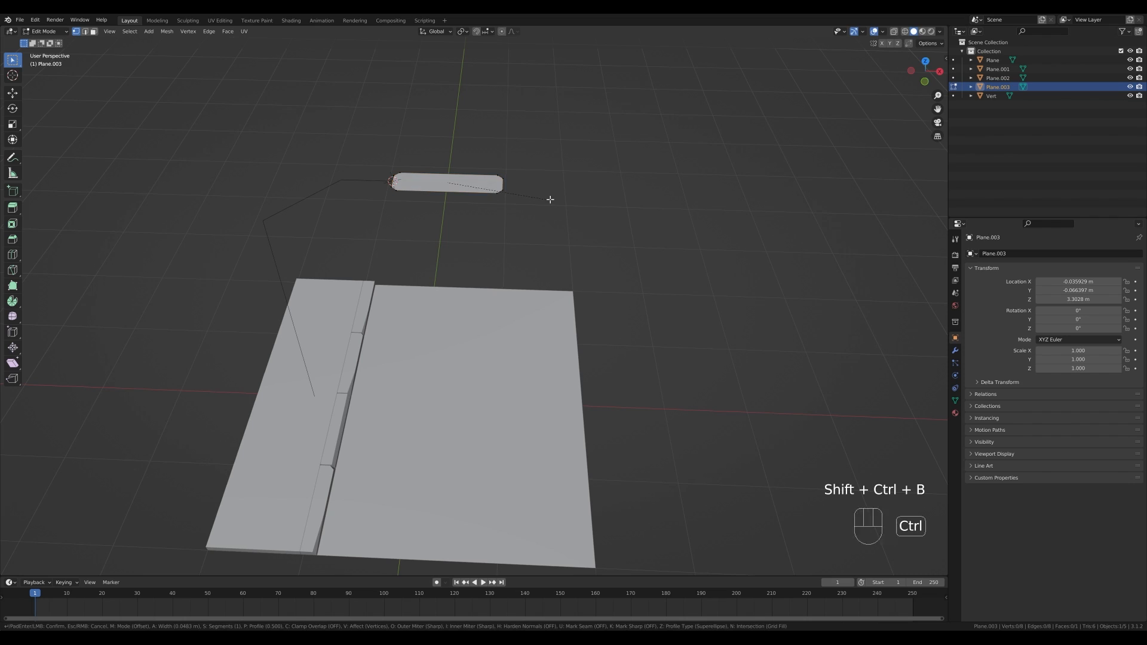
click(547, 197)
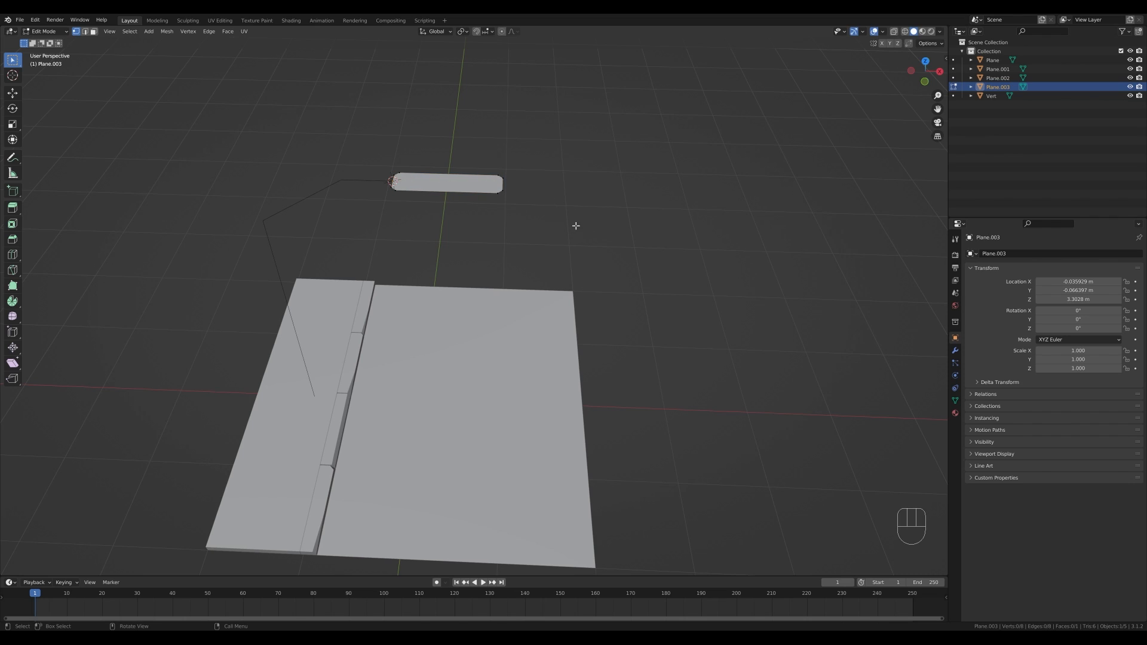
- Select all of the lamp head and extrude it about 0.06 m along its normal
key(a)
key(e)
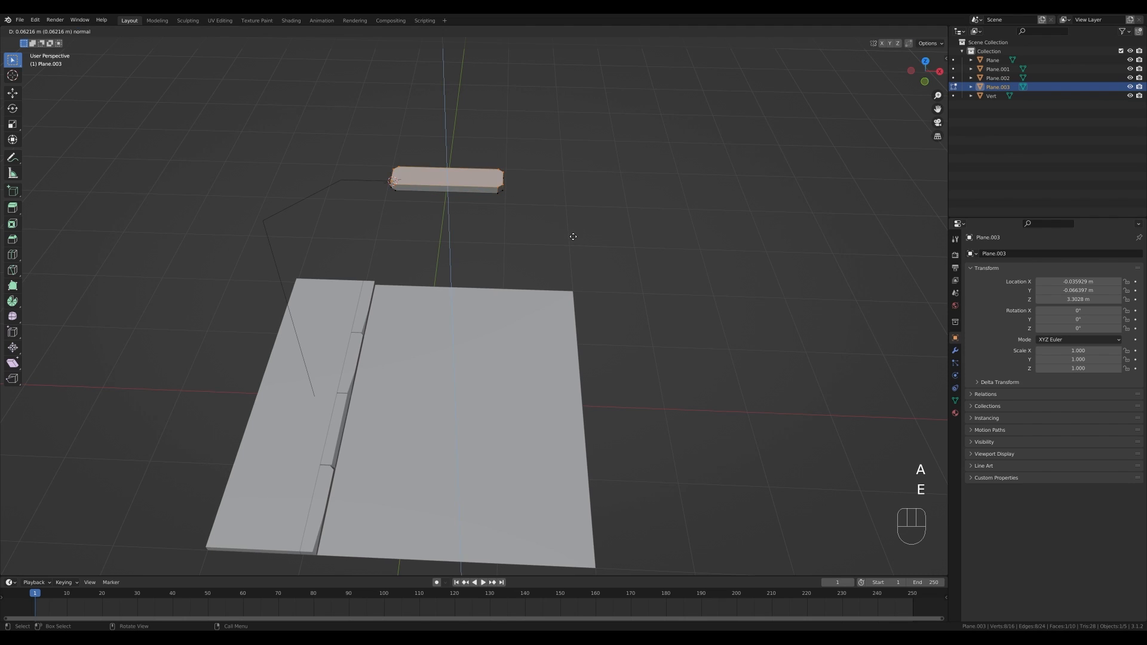
click(570, 236)
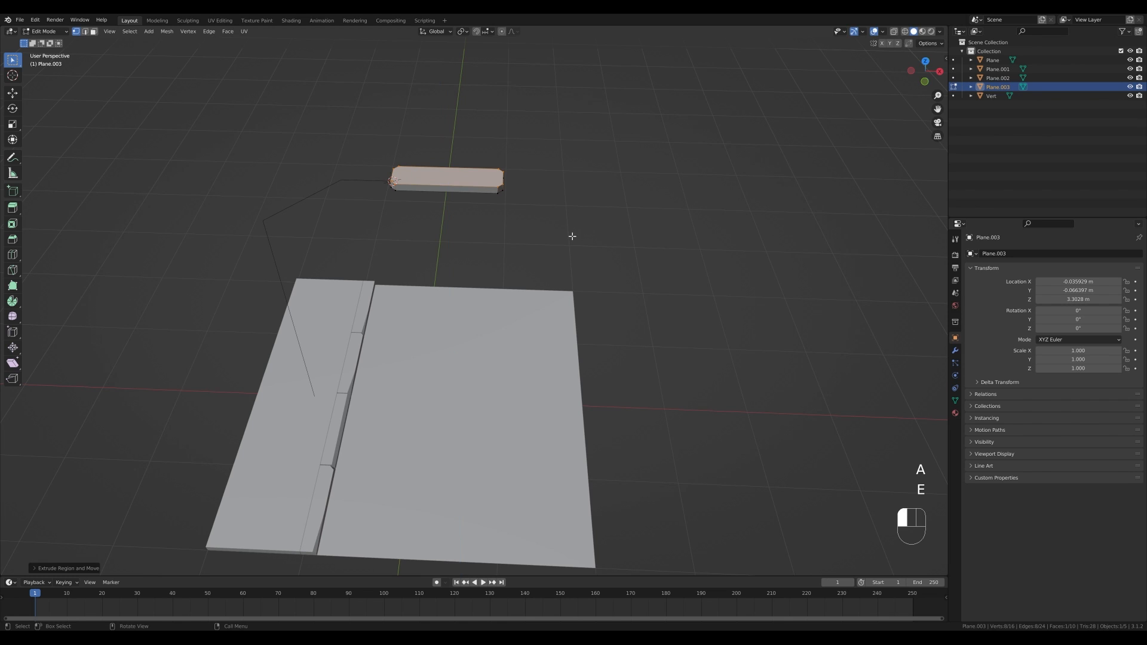
- Inset the lamp head's underside face about 0.036 m and extrude the inset face
middle_drag(525, 202, 486, 137)
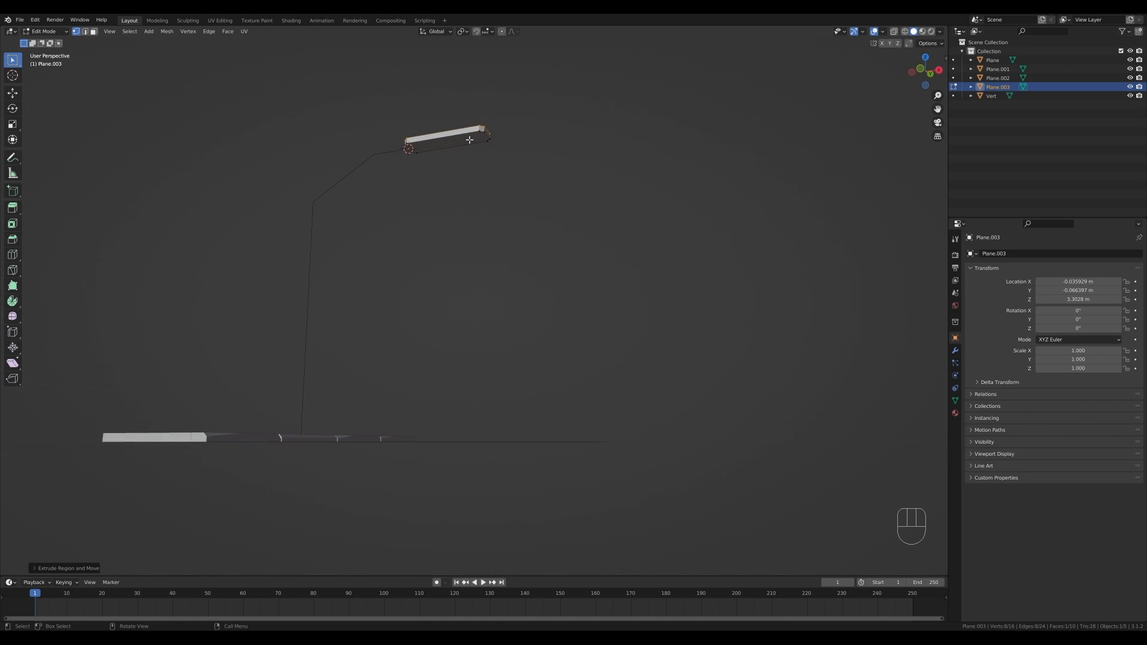
key(3)
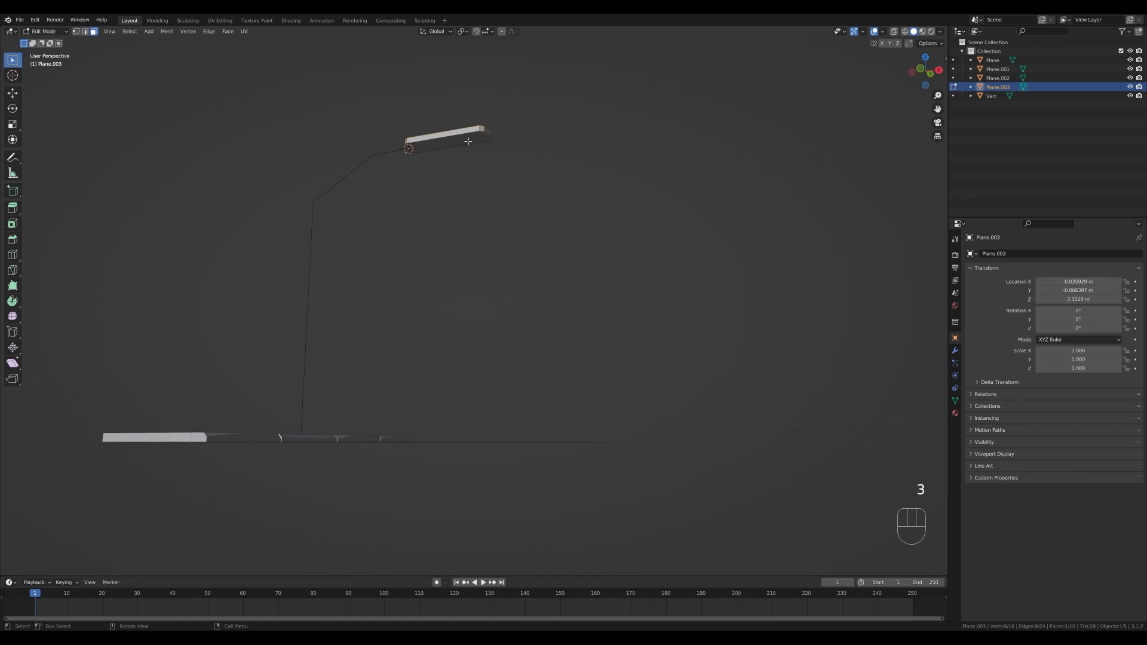
click(467, 141)
key(i)
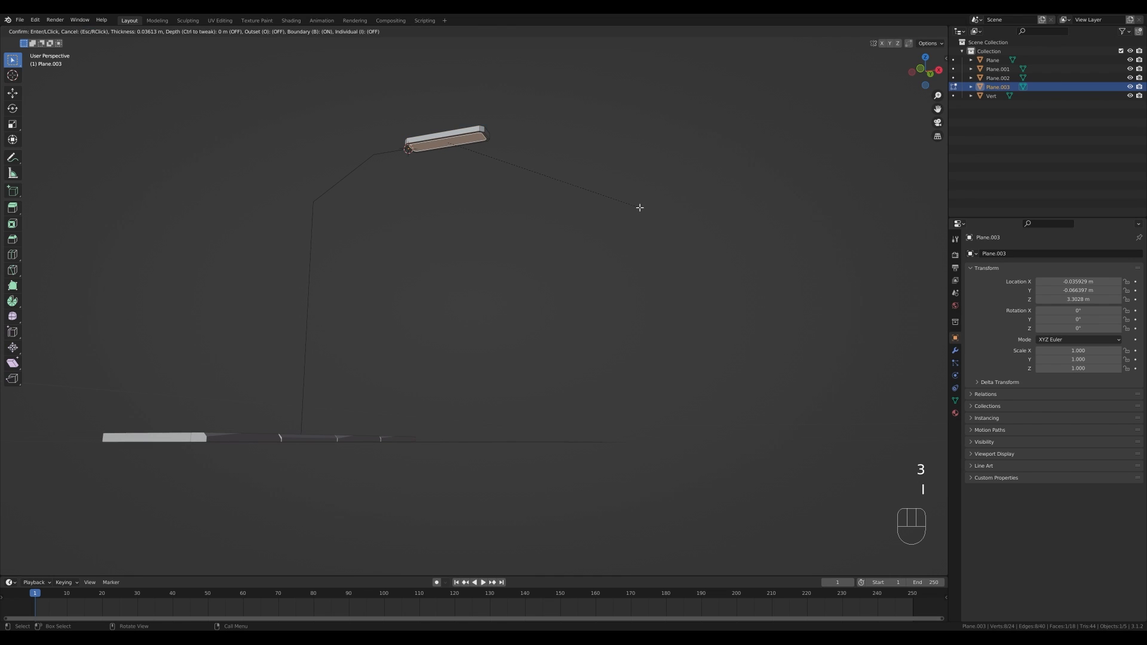
click(638, 210)
key(e)
click(637, 212)
middle_drag(637, 212, 321, 145)
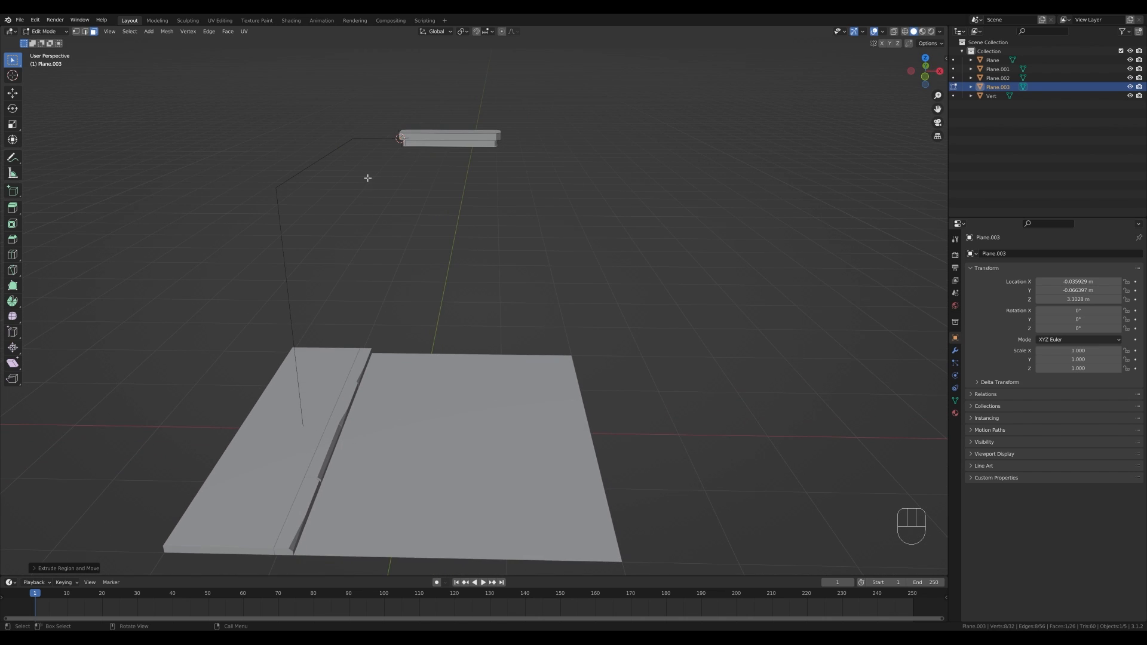
- Select the pole object's upper bend vertices and bevel them to round the arm's corners
key(Tab)
click(331, 153)
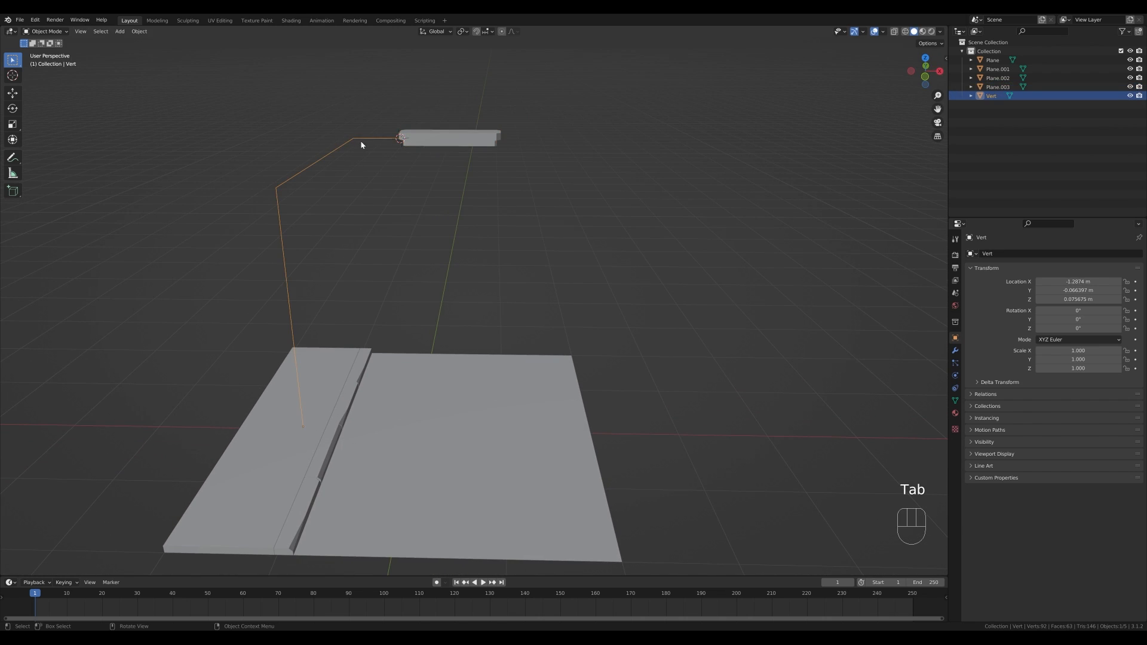
key(Tab)
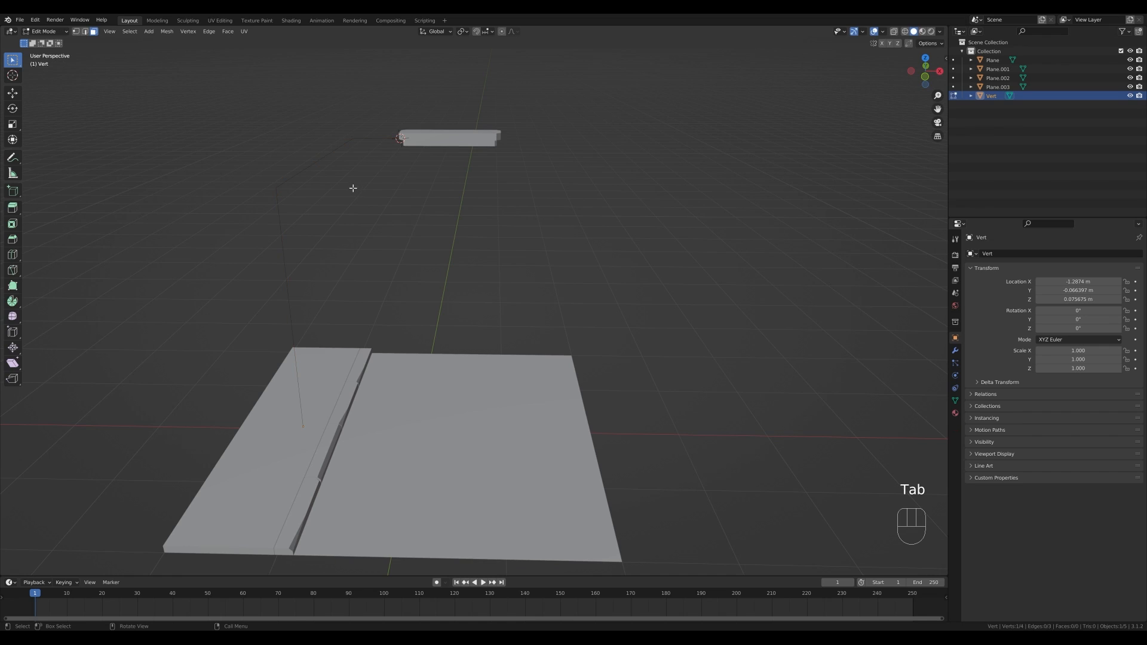
key(1)
drag(247, 102, 383, 233)
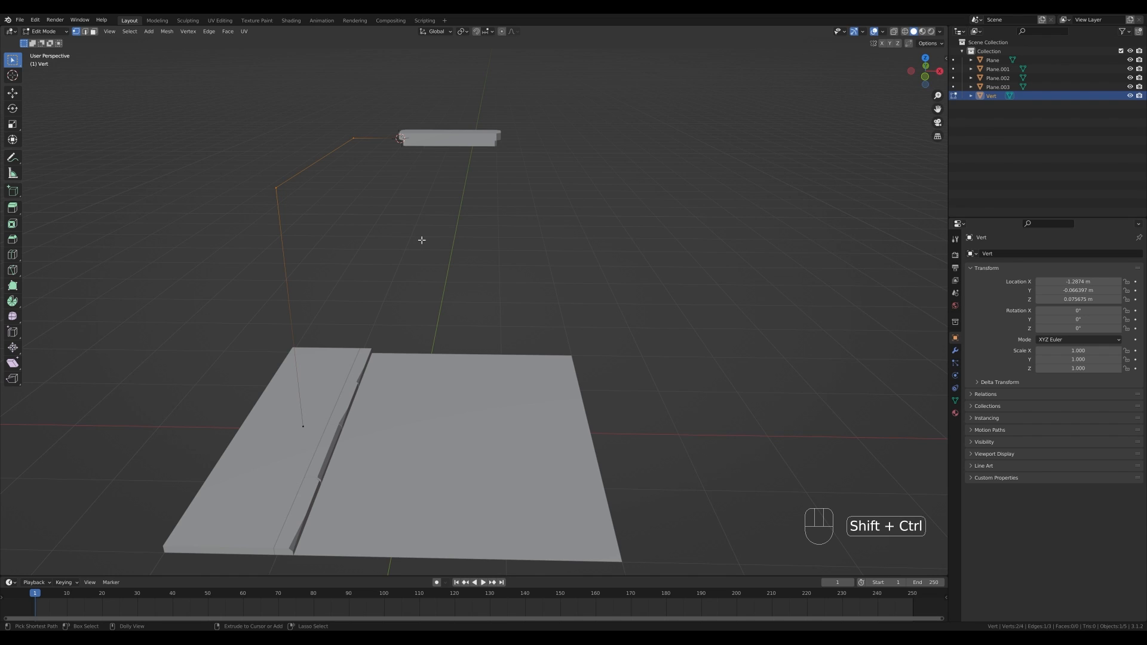
key(ctrl+shift+b)
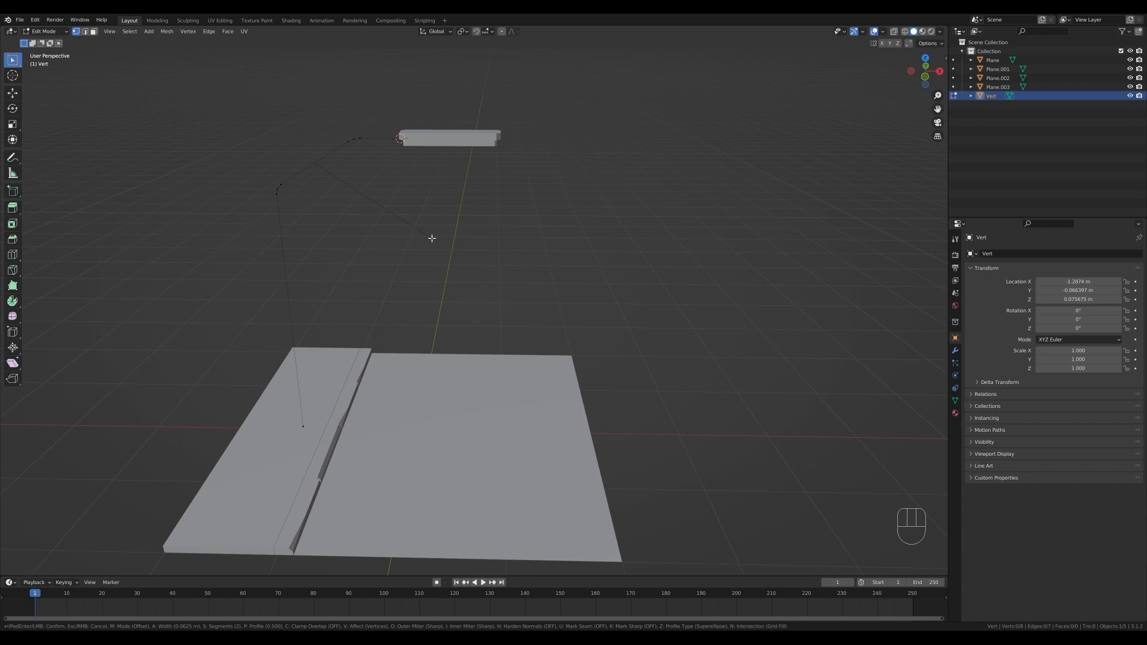
click(431, 238)
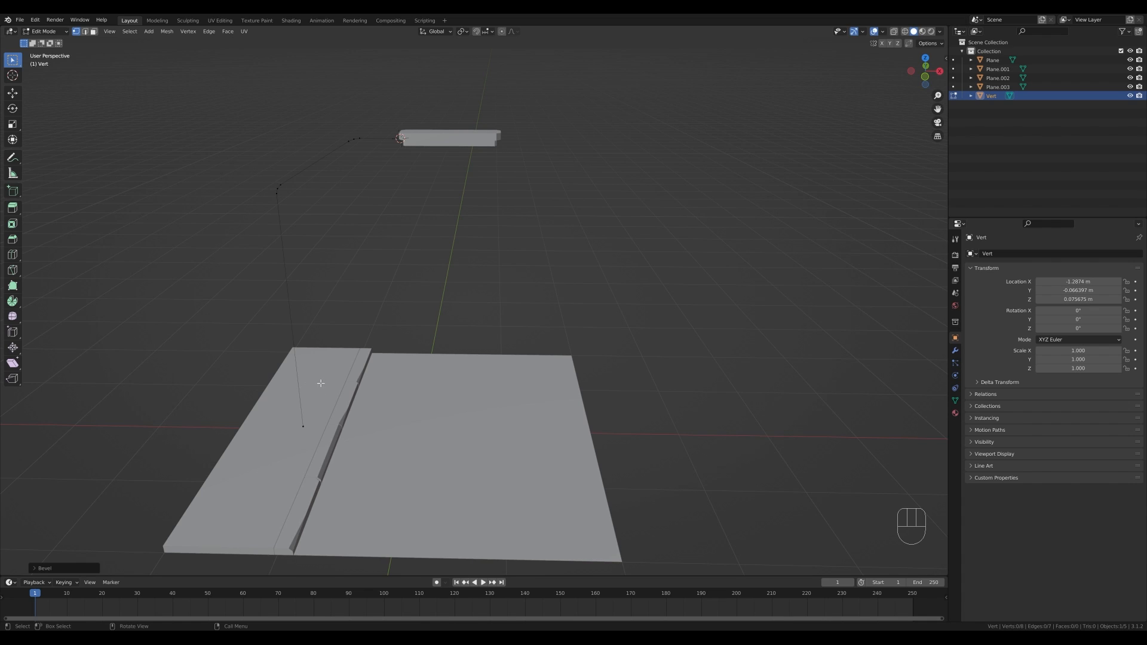
- Cut the lower pole edge, slide the new vertex up near the border strip, and bevel it
key(ctrl+r)
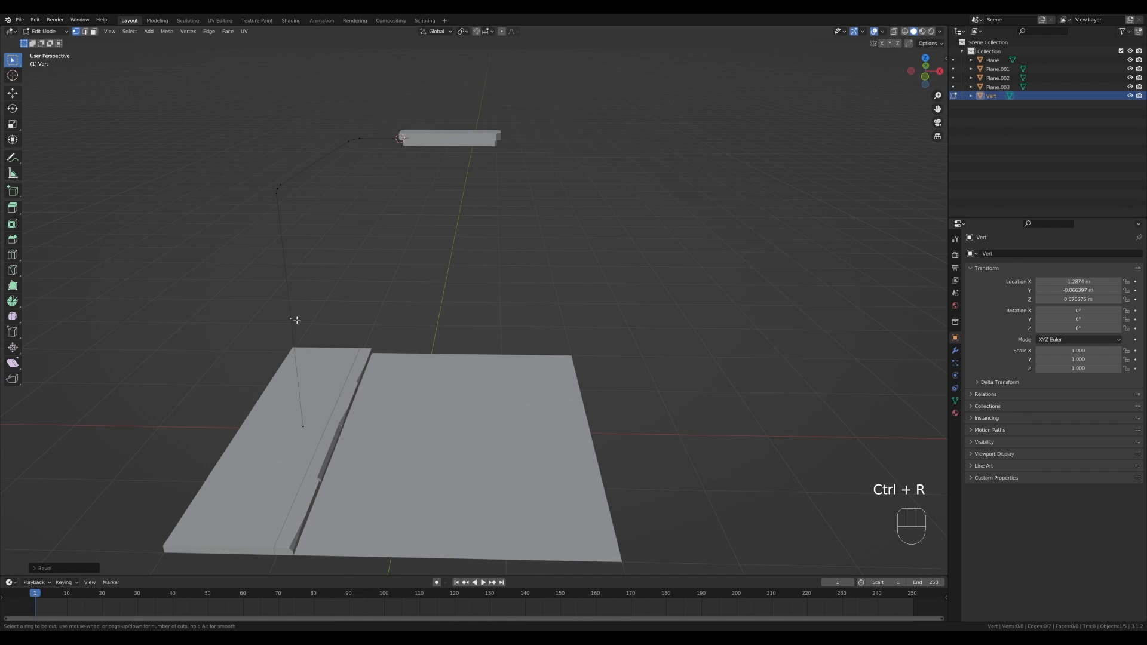
click(297, 320)
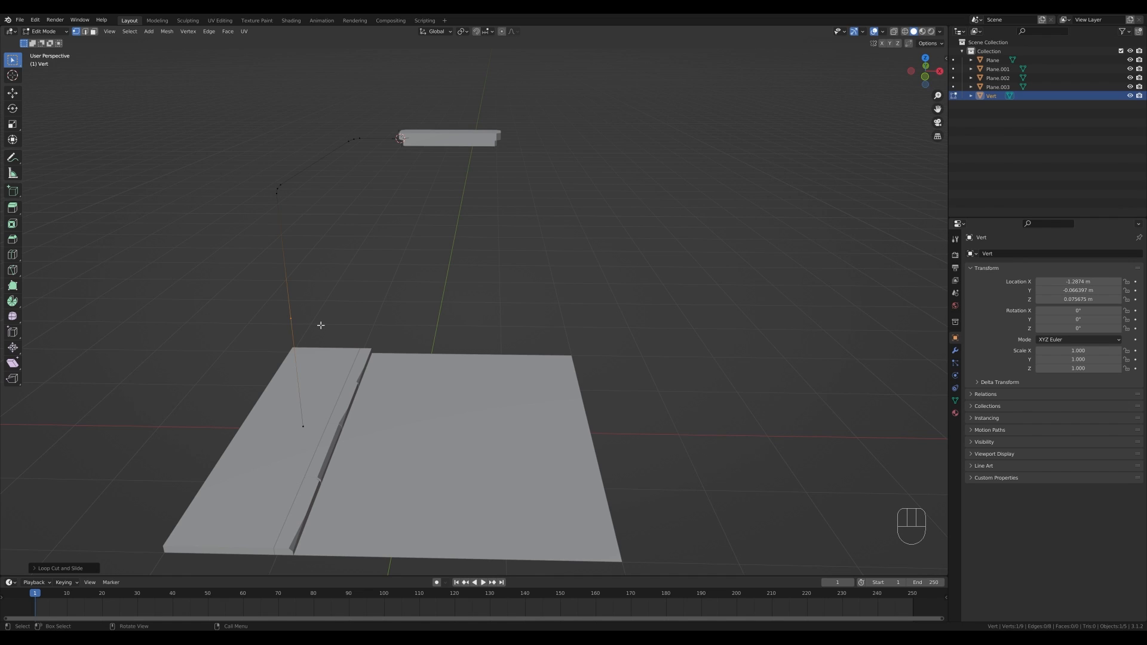
key(g)
key(g)
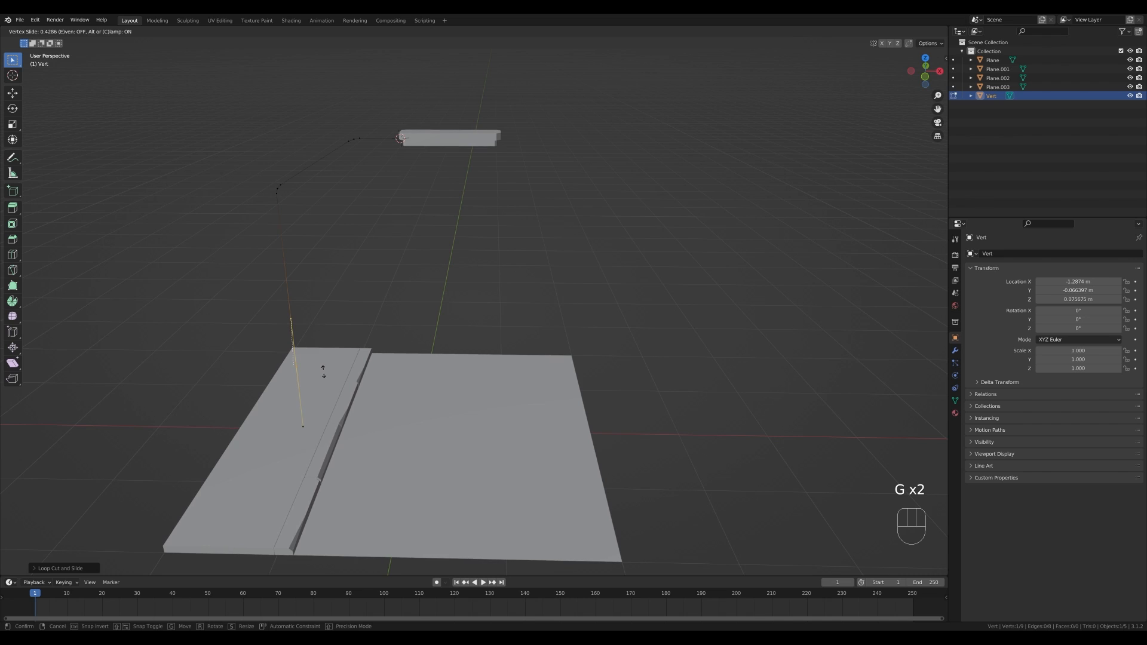
click(321, 369)
key(shift+ctrl+b)
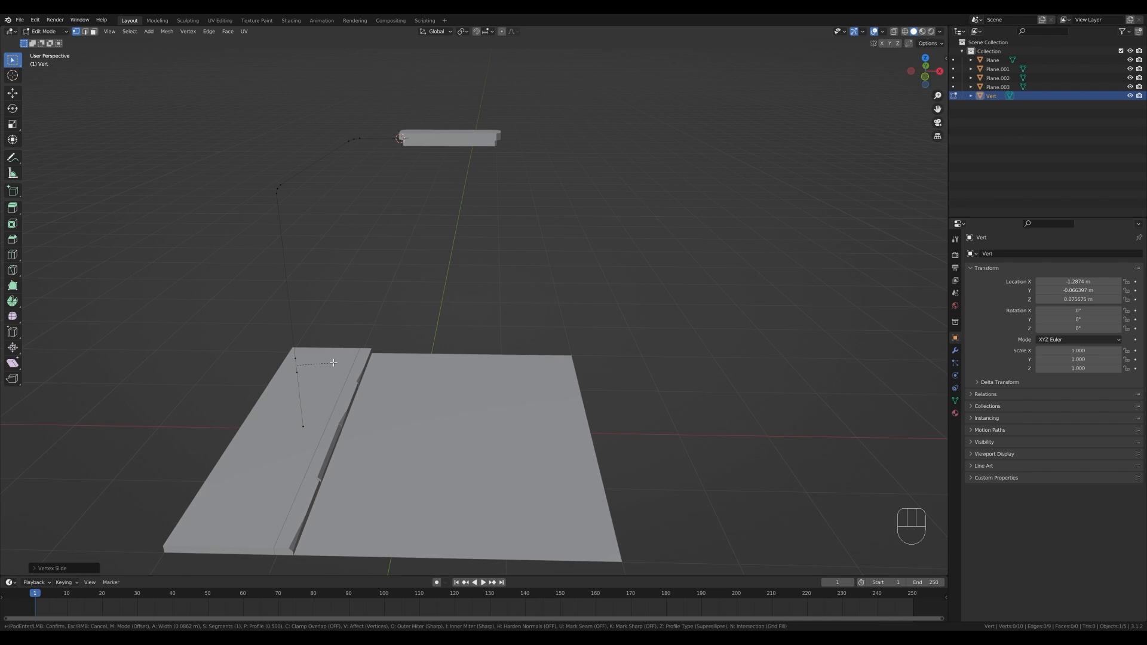
click(334, 362)
- Cut the bottom pole segment again, slide the new vertex down near the base, and bevel it
key(ctrl+r)
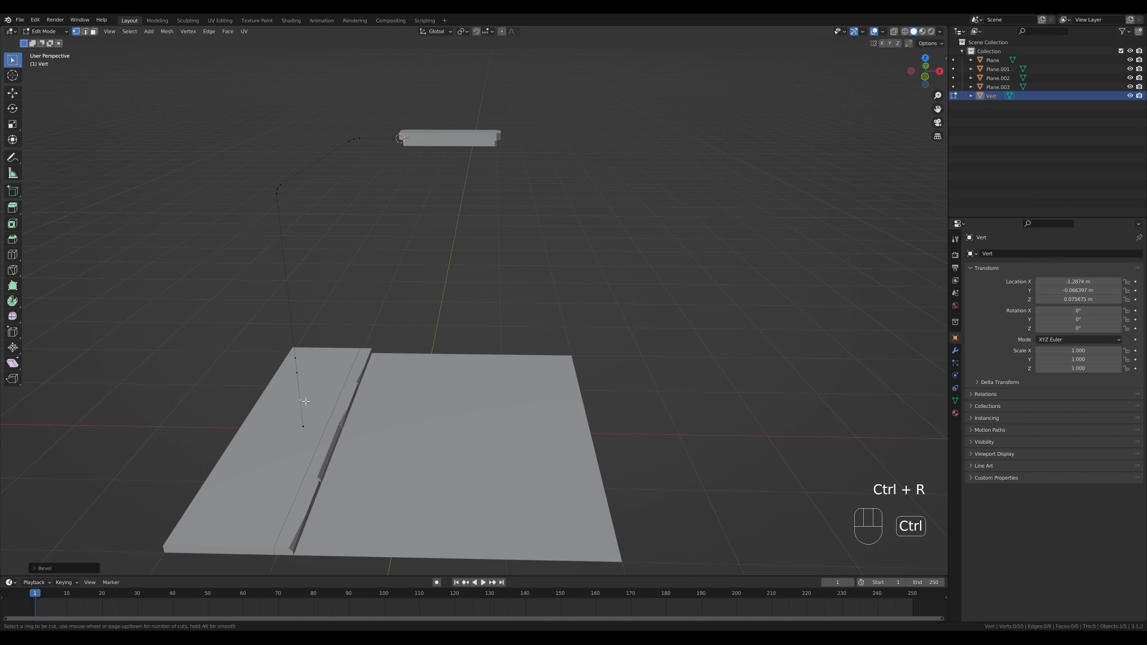
key(g)
key(g)
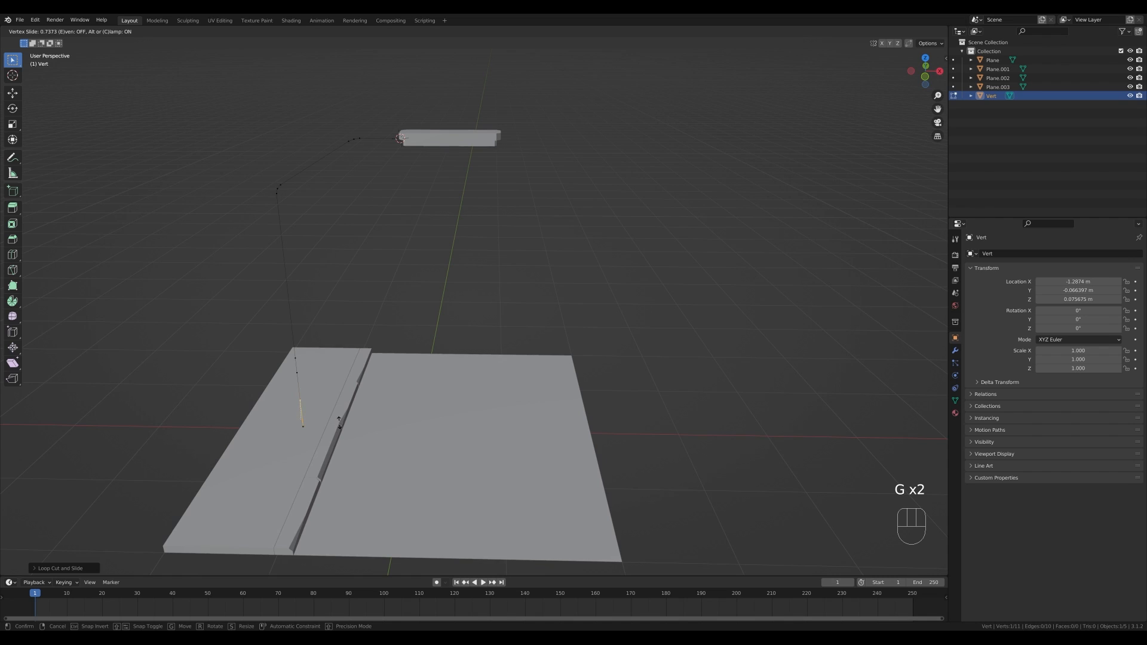
click(339, 421)
key(ctrl+shift+b)
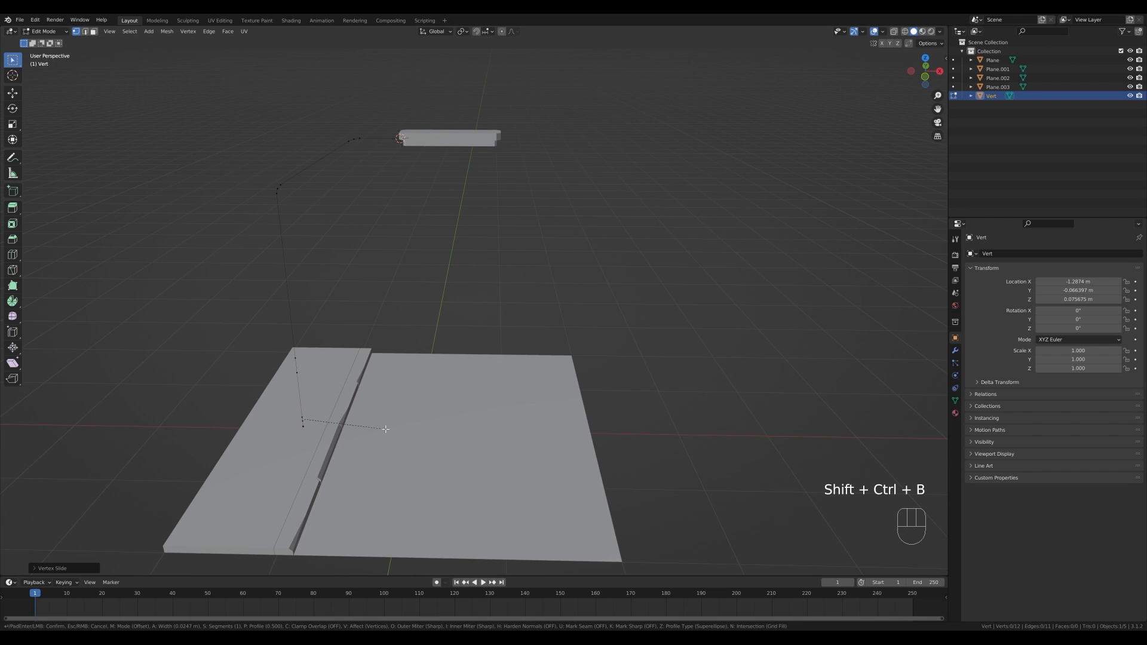
click(299, 427)
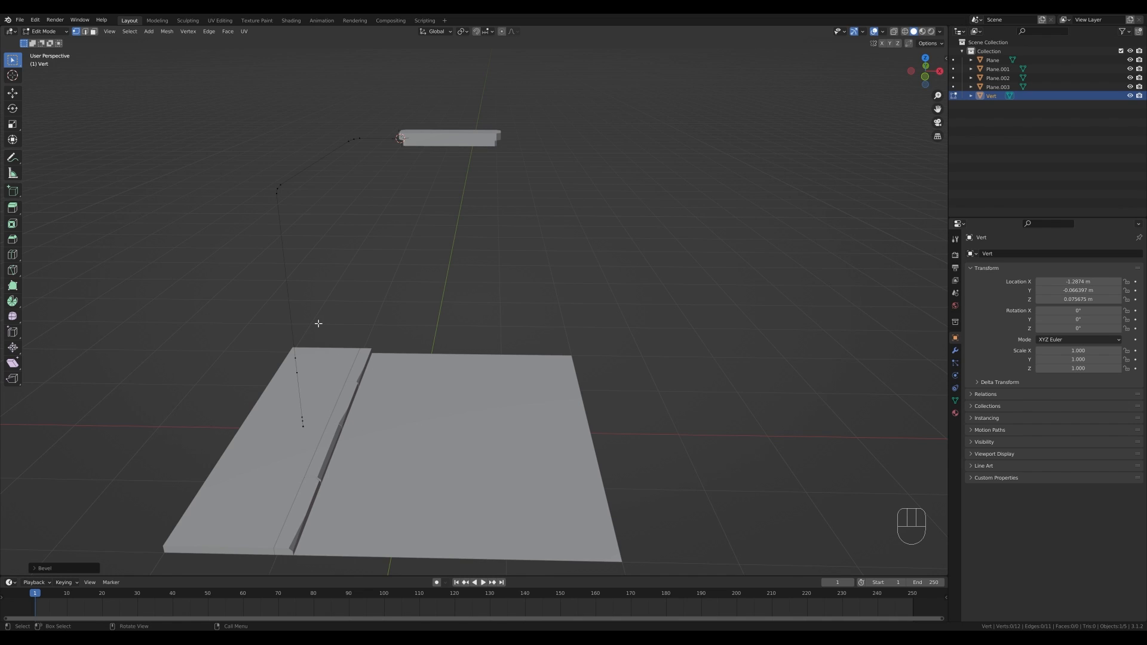
- Convert the pole mesh object to a curve
key(Tab)
right_click(317, 222)
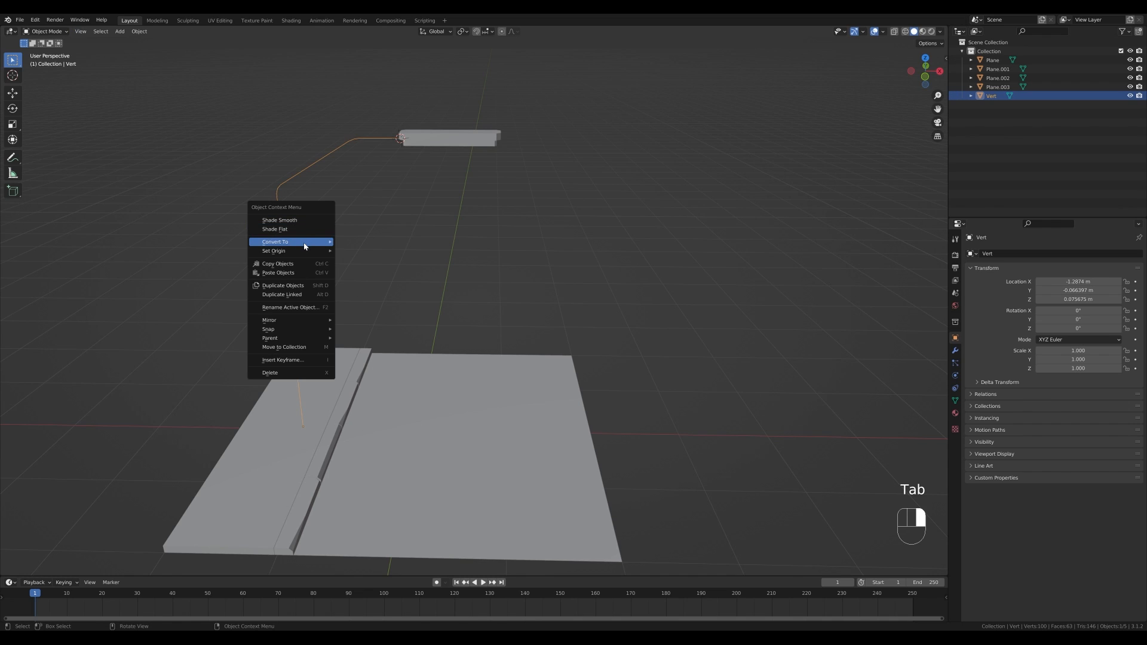
mouse_move(304, 245)
click(355, 242)
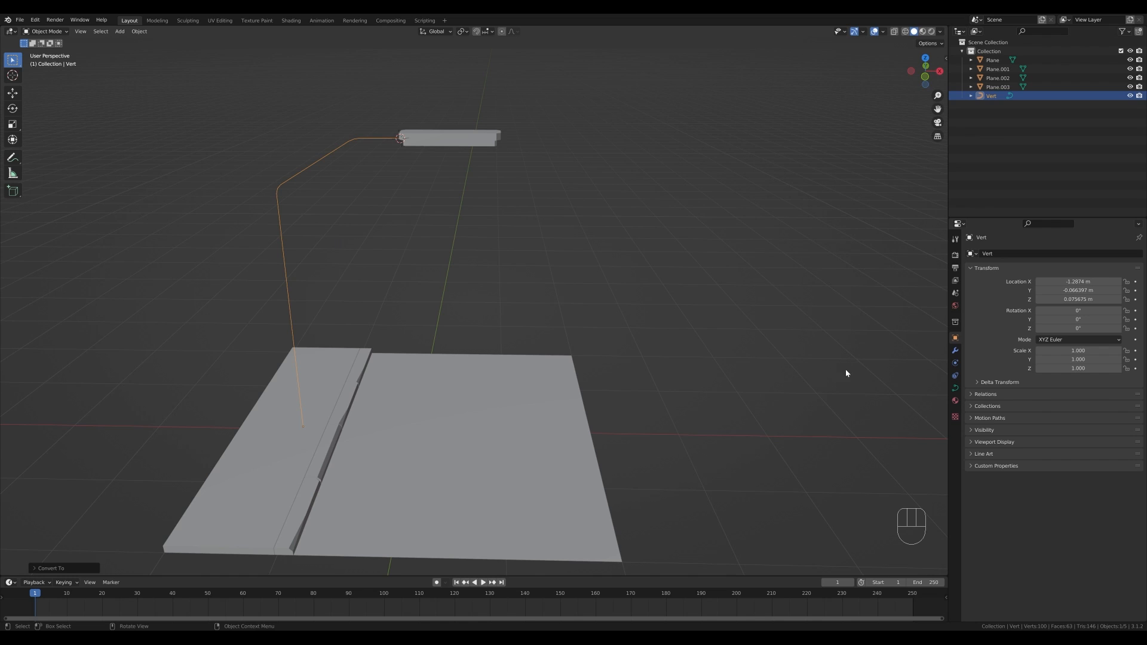
- Give the pole curve a round bevel with 0.039 m depth and reduce its bevel resolution
key(Tab)
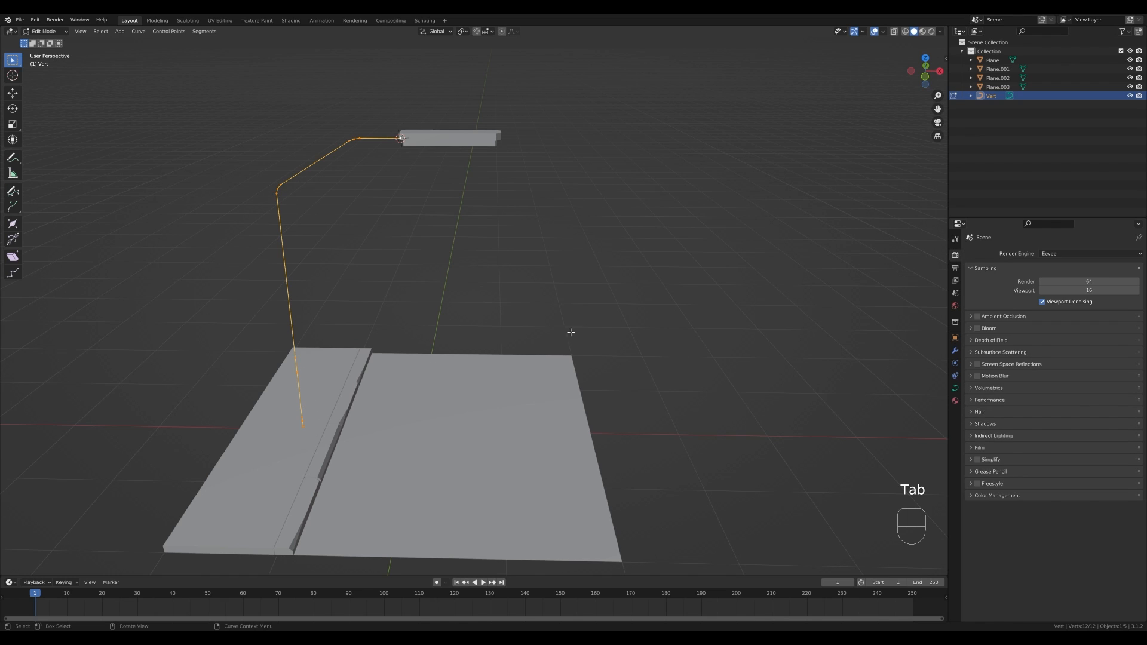
key(Tab)
click(954, 388)
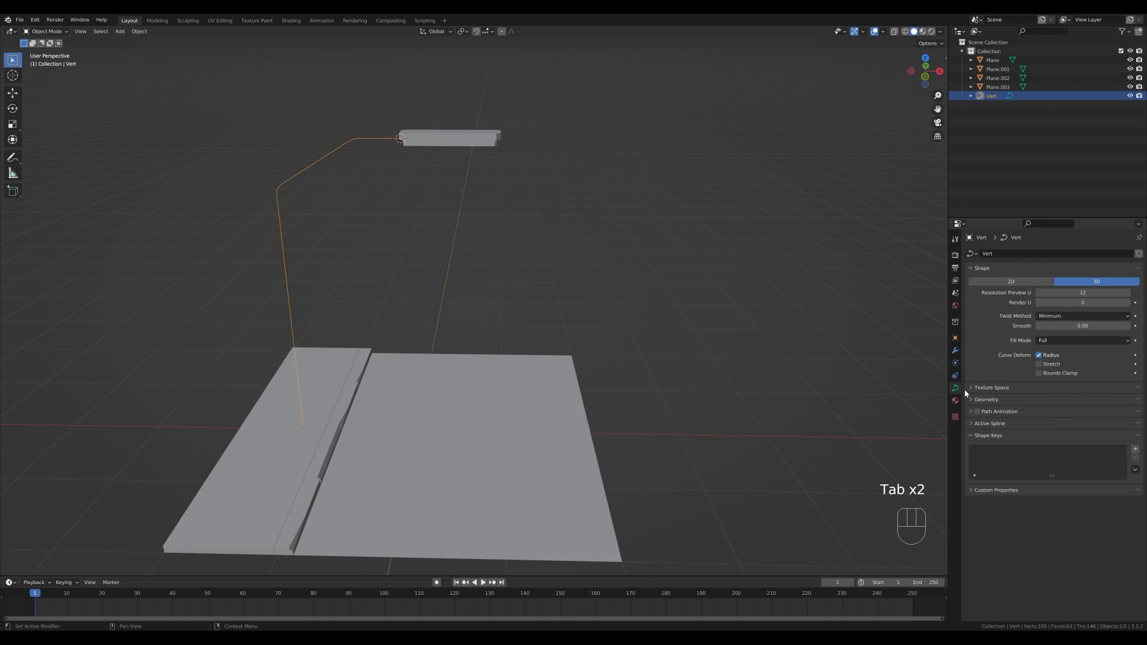
click(983, 400)
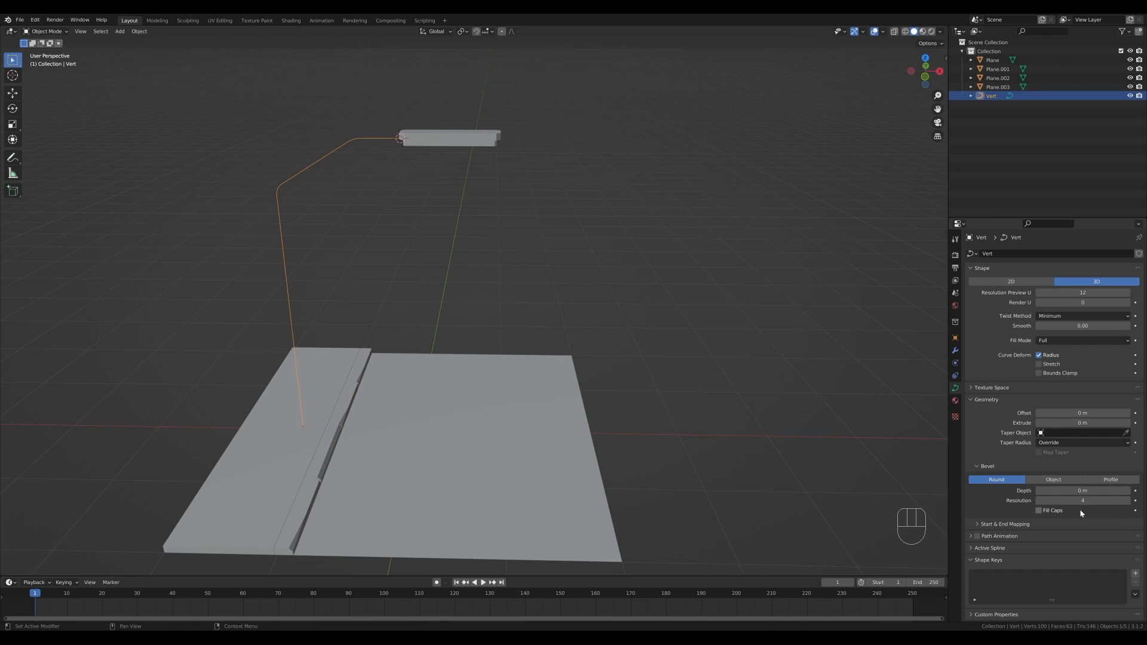
shift+drag(1081, 490, 1110, 491)
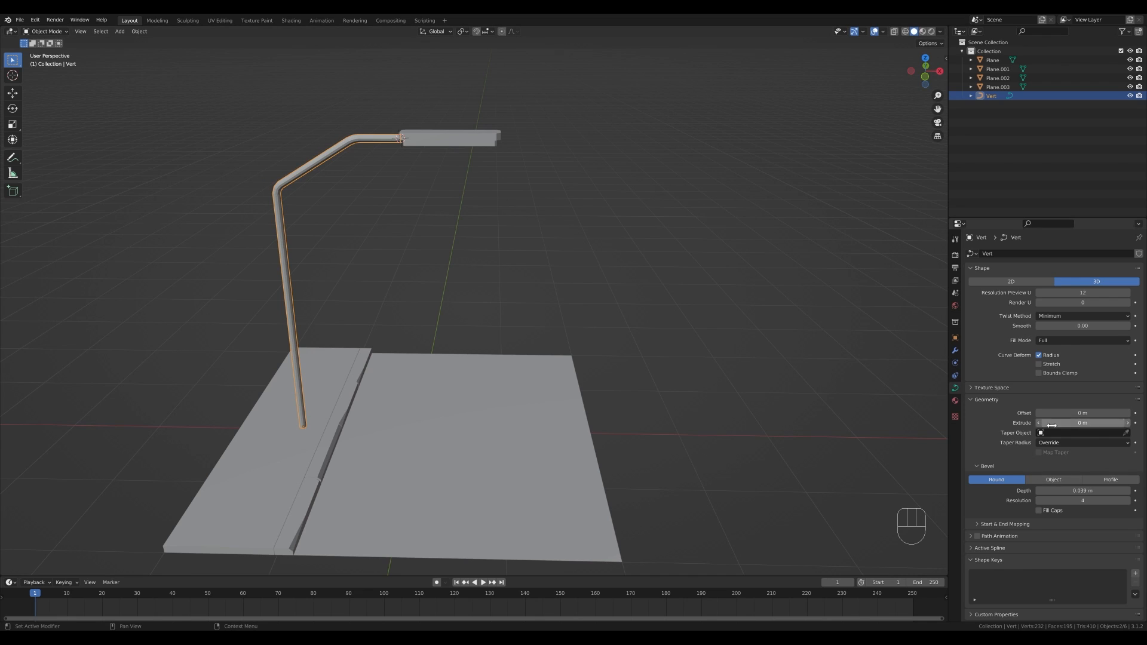
click(1039, 501)
click(1039, 502)
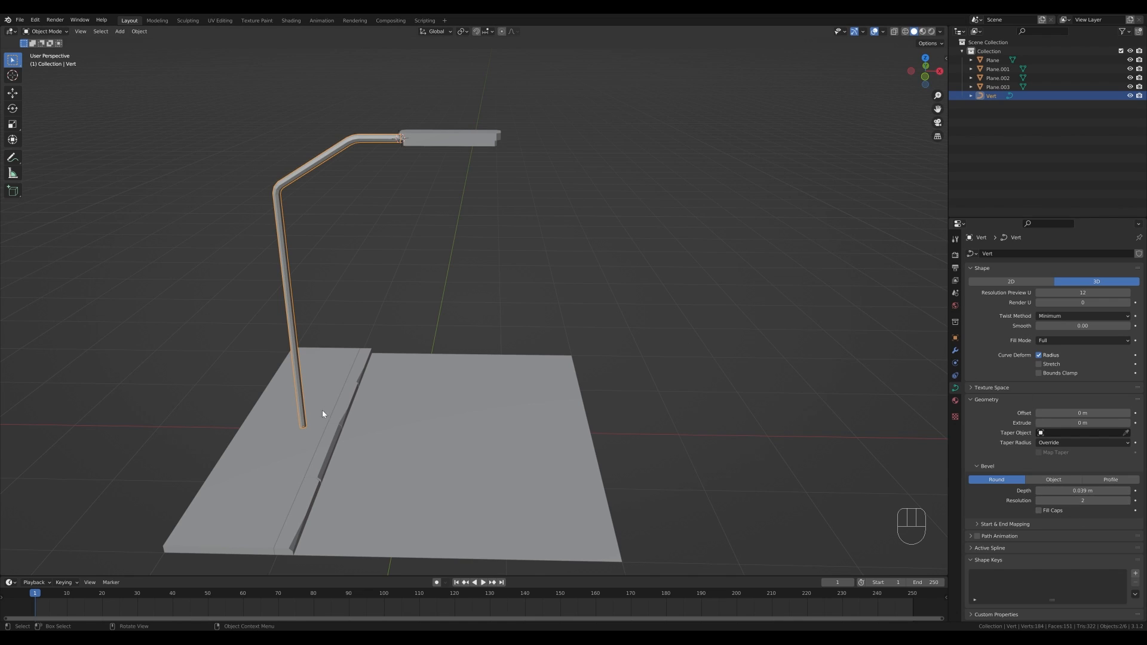
- Select the pole's lower control points and fatten their radius to form a thicker base
key(Tab)
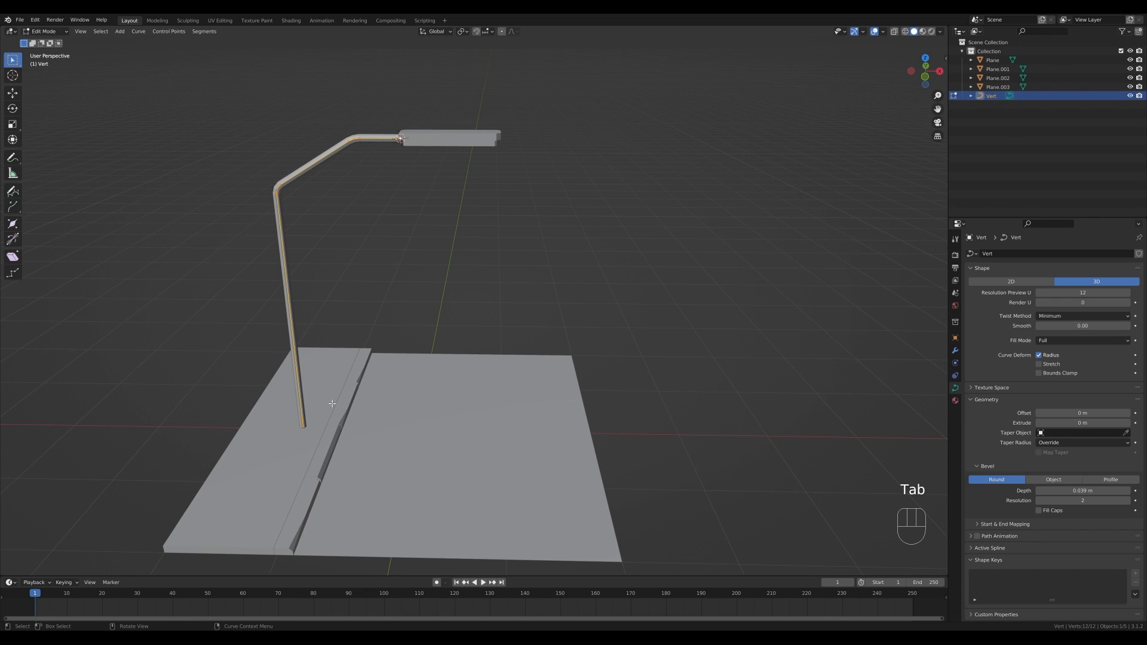
drag(286, 369, 283, 368)
drag(366, 463, 367, 463)
drag(269, 382, 364, 472)
key(alt+s)
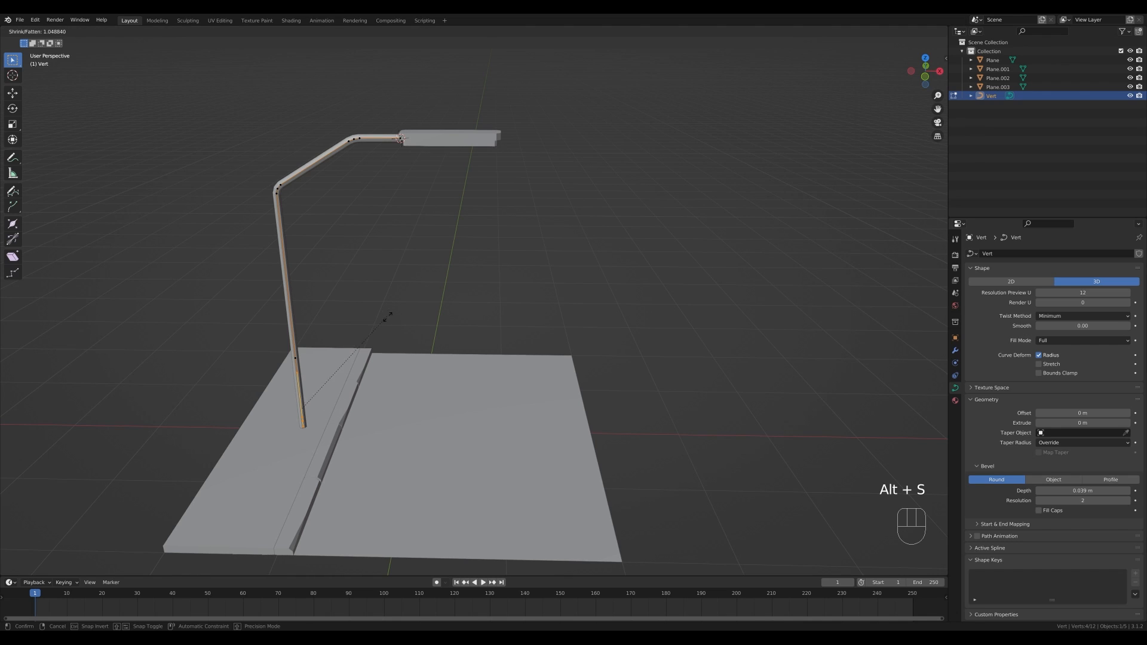
click(758, 388)
- Fatten the bottom control point's radius further to widen the base's foot
drag(301, 419, 339, 442)
key(alt+s)
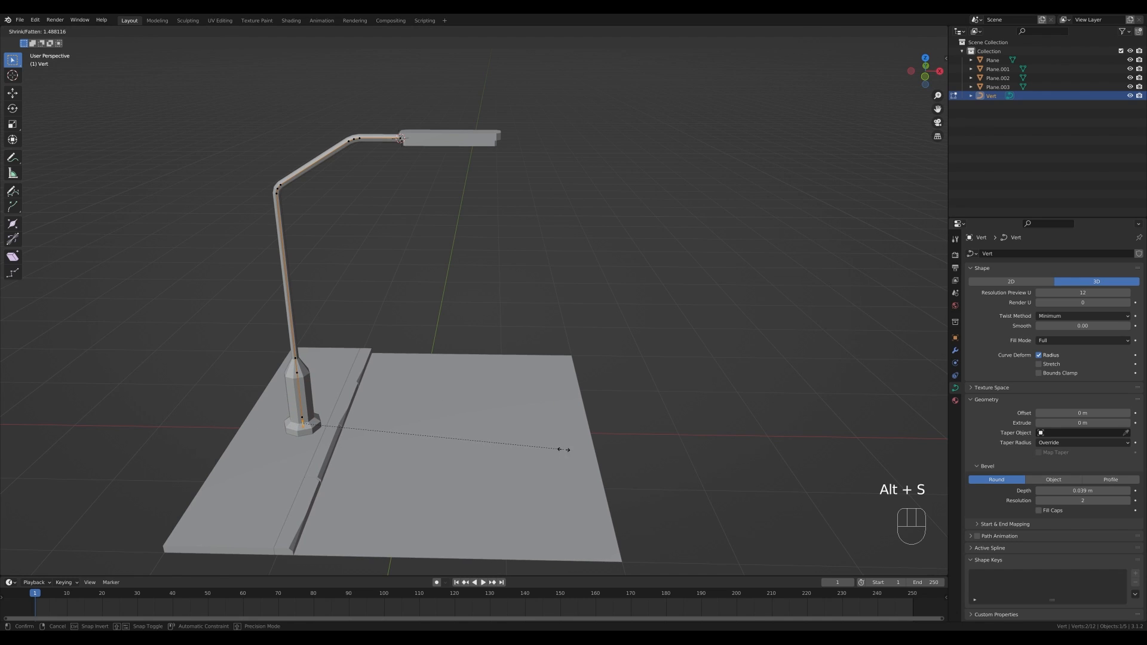
click(539, 446)
middle_drag(540, 446, 383, 345)
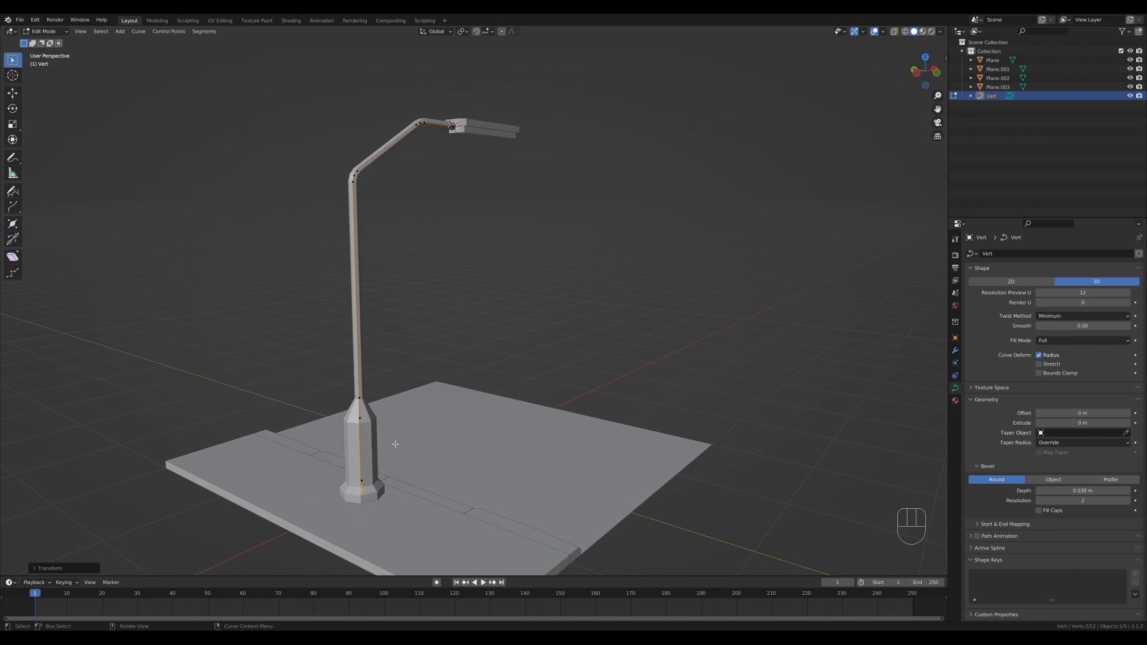
scroll(556, 317, down, 3)
drag(335, 160, 466, 261)
key(g)
key(z)
key(Escape)
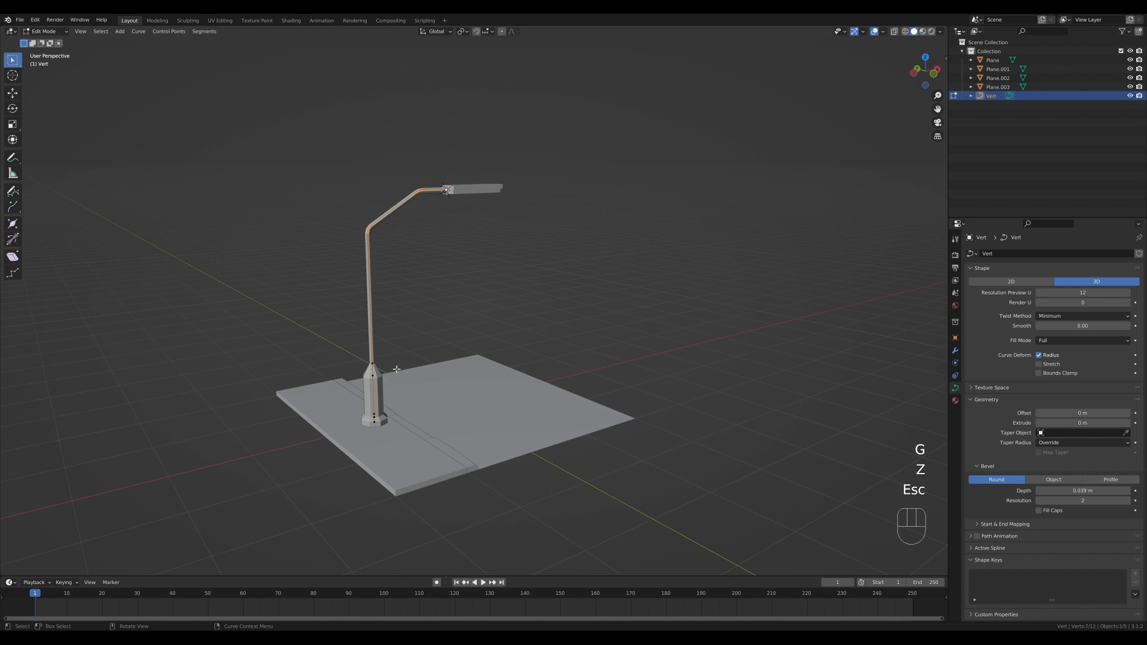
drag(345, 385, 389, 344)
key(g)
key(z)
key(Escape)
key(g)
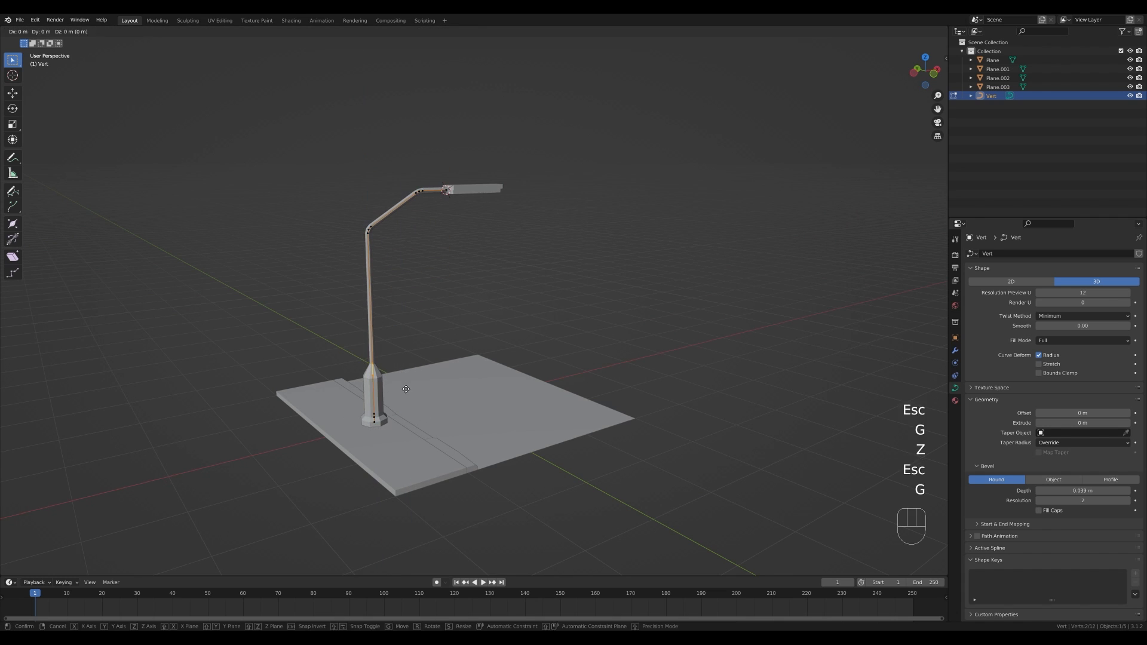
key(z)
key(Escape)
- Parent the lamp head object to the pole curve
middle_drag(579, 361, 543, 308)
scroll(420, 290, up, 2)
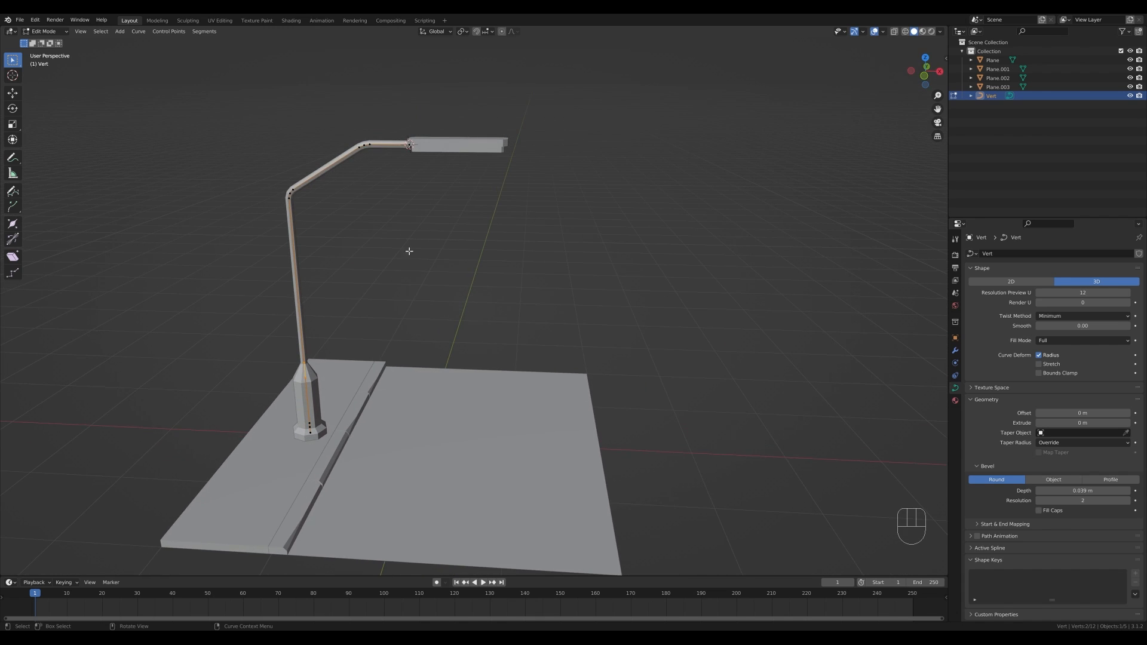
scroll(466, 281, down, 2)
key(Tab)
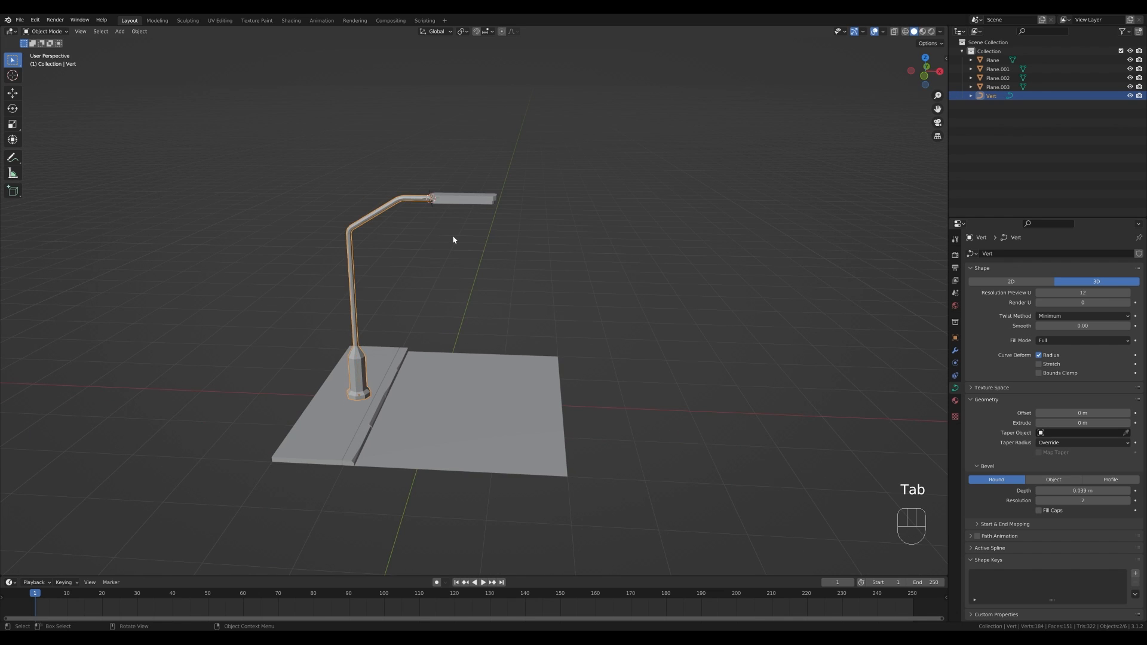
key(Escape)
scroll(452, 200, up, 1)
click(452, 178)
shift+click(382, 175)
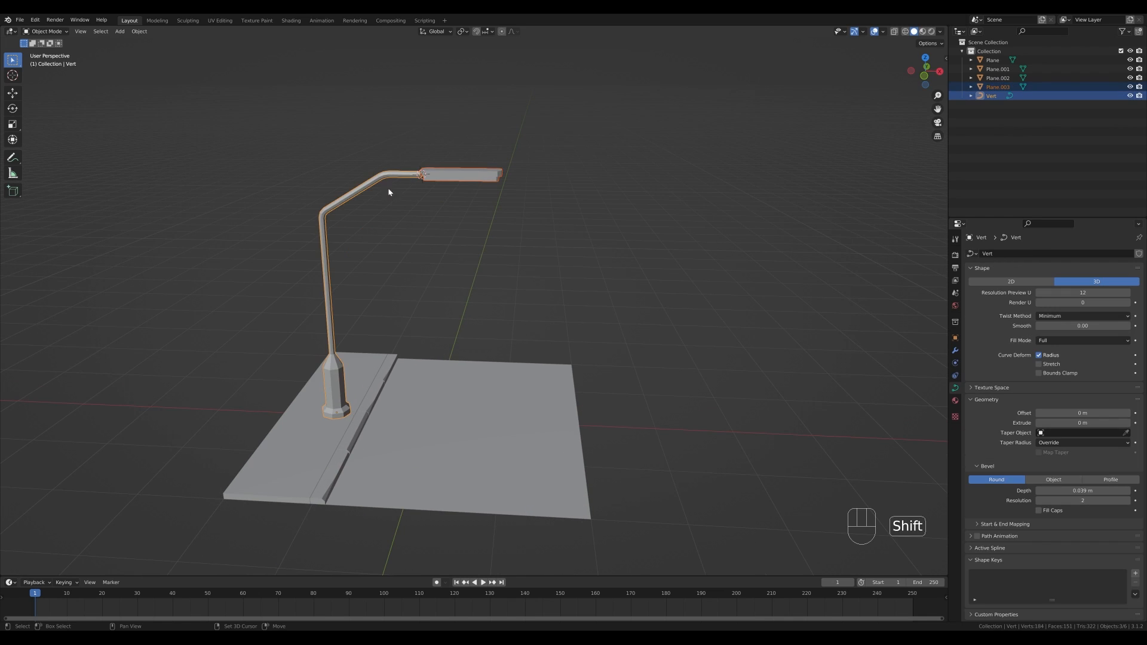
key(ctrl+p)
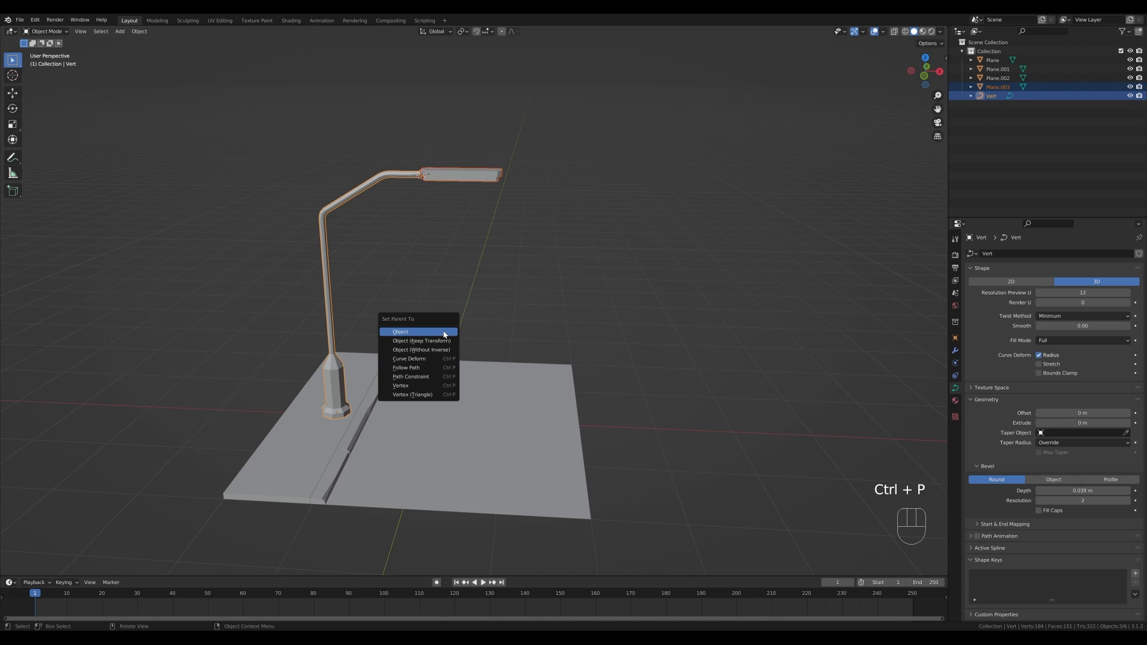
click(436, 332)
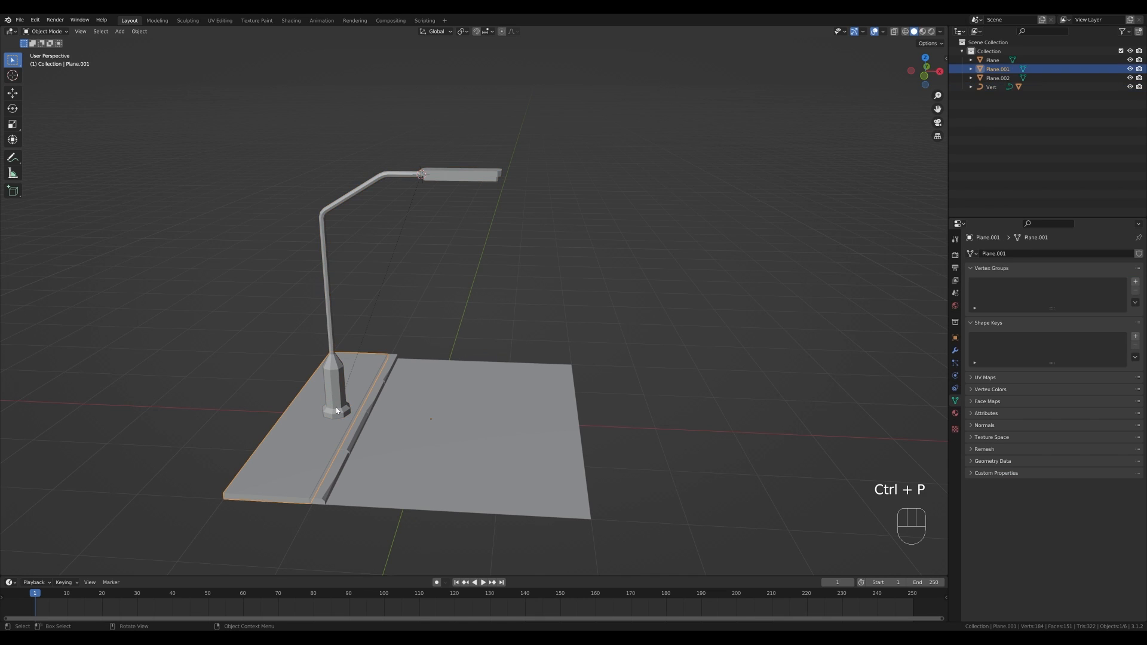
- Scale the lamp pole and head down slightly
key(s)
click(553, 381)
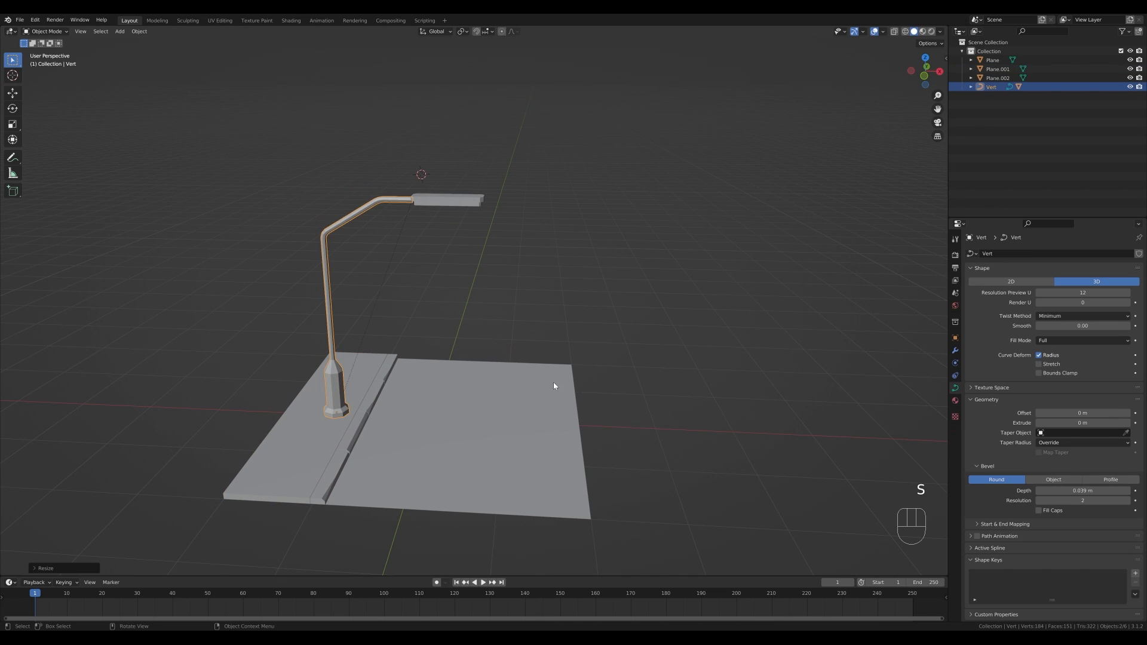
middle_drag(553, 382, 509, 354)
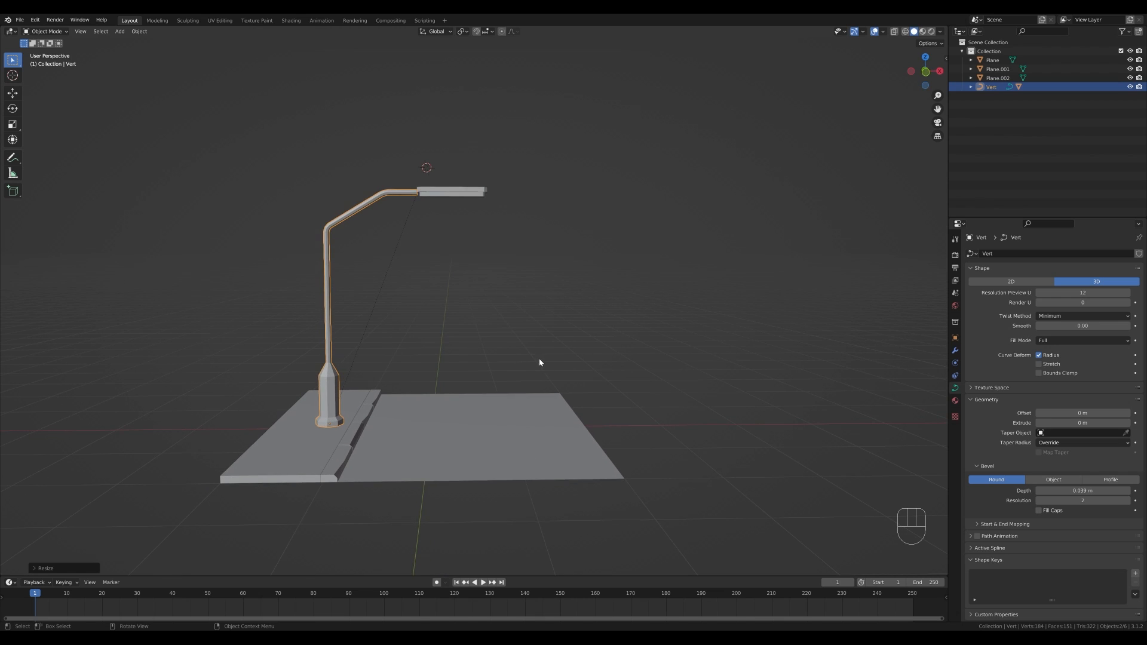
key(s)
click(535, 357)
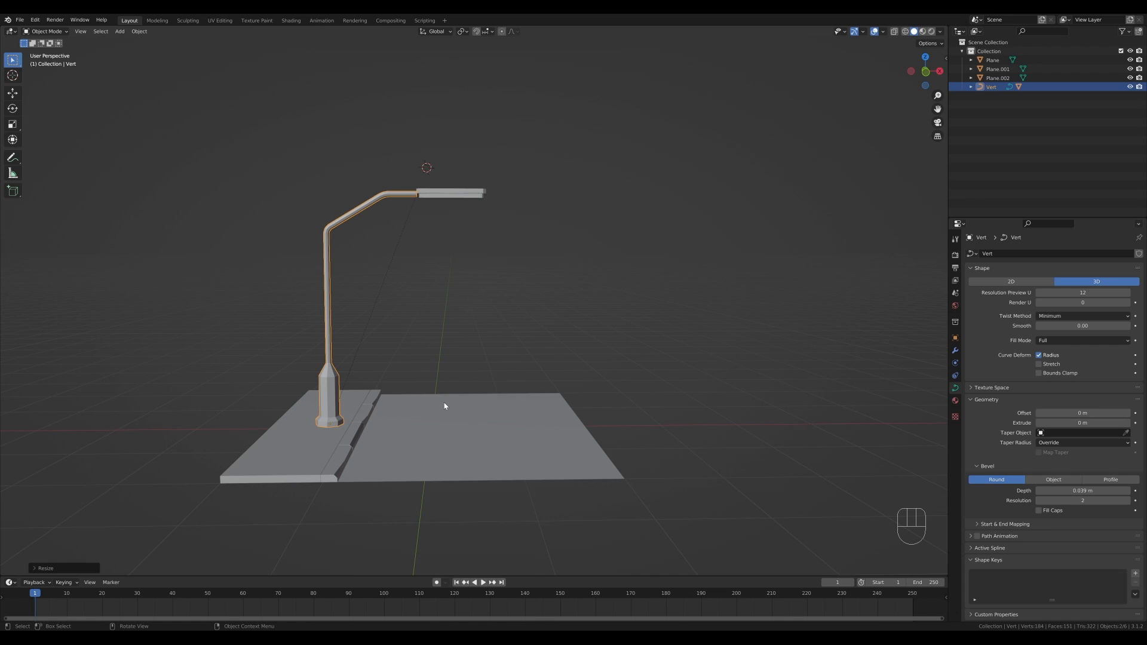
key(g)
key(x)
key(Escape)
mouse_move(538, 220)
middle_down()
mouse_move(530, 225)
mouse_move(568, 235)
mouse_move(538, 225)
middle_up()
- Snap the 3D cursor to the world origin
key(shift+s)
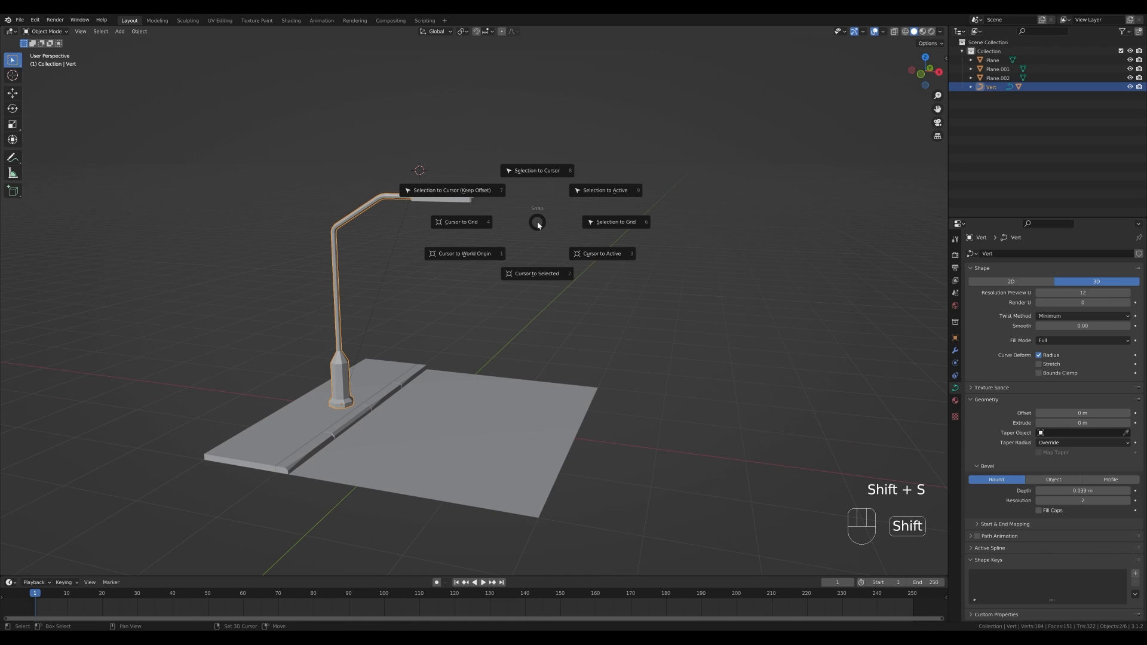
click(479, 265)
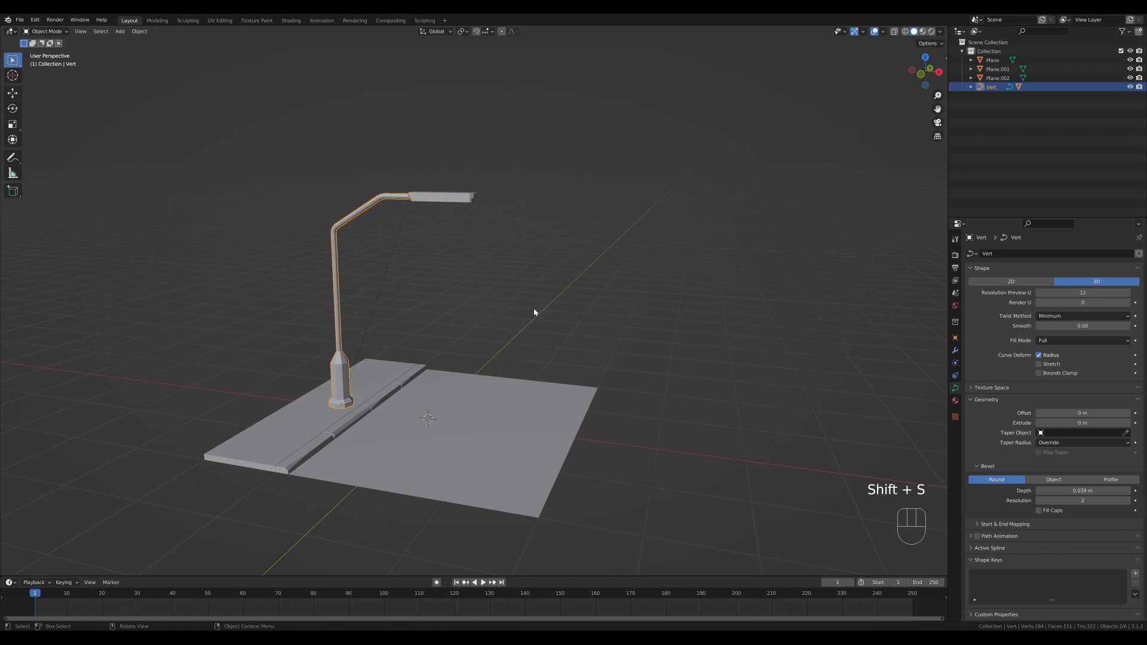
middle_drag(534, 312, 519, 319)
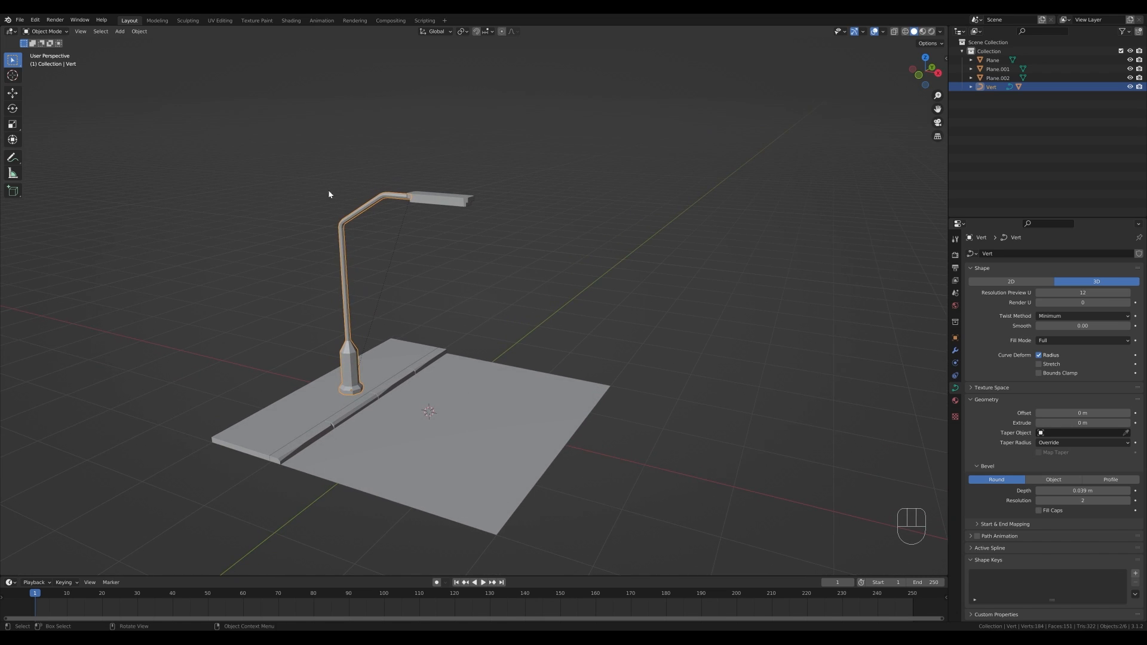
- Convert the pole curve to a mesh
right_click(346, 291)
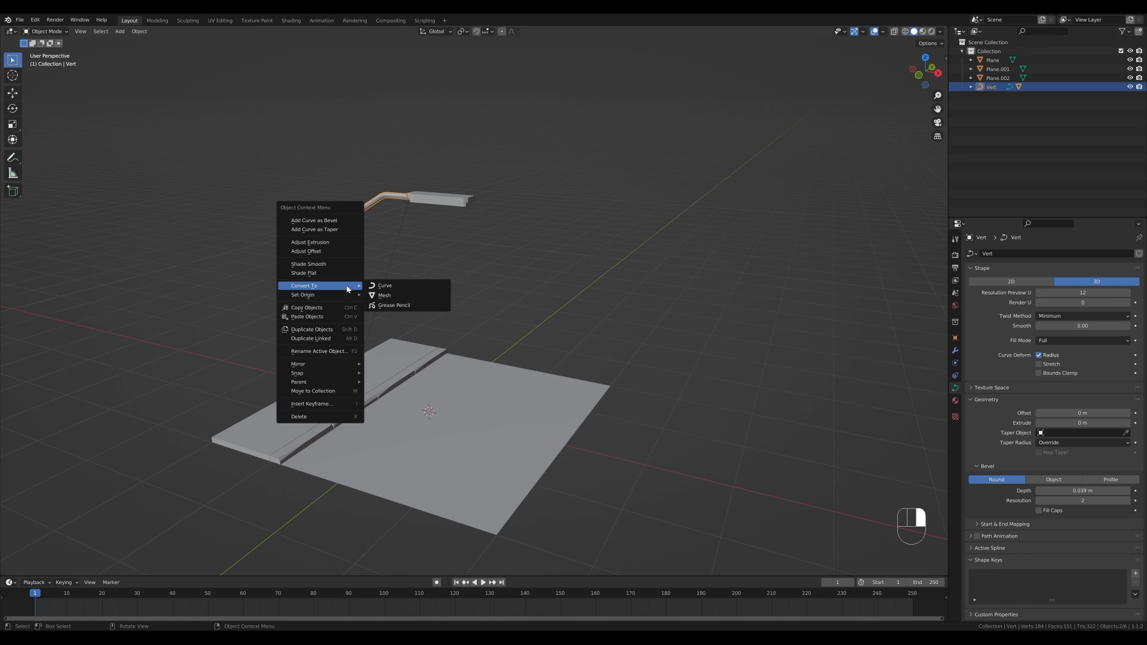
click(384, 295)
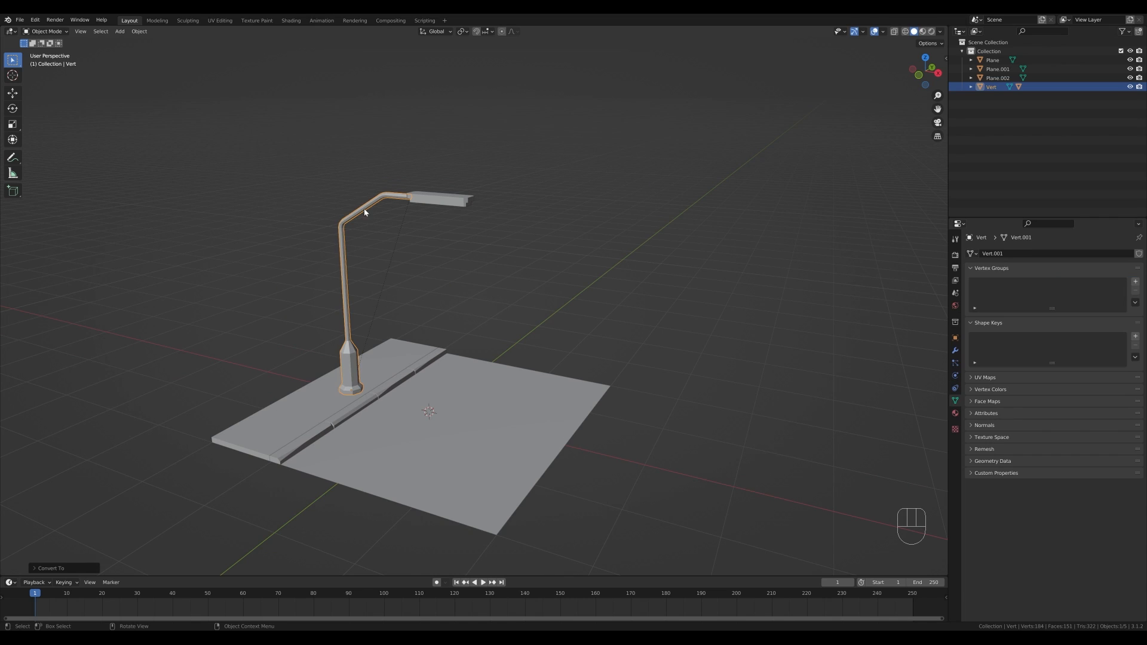
key(Tab)
scroll(298, 394, up, 3)
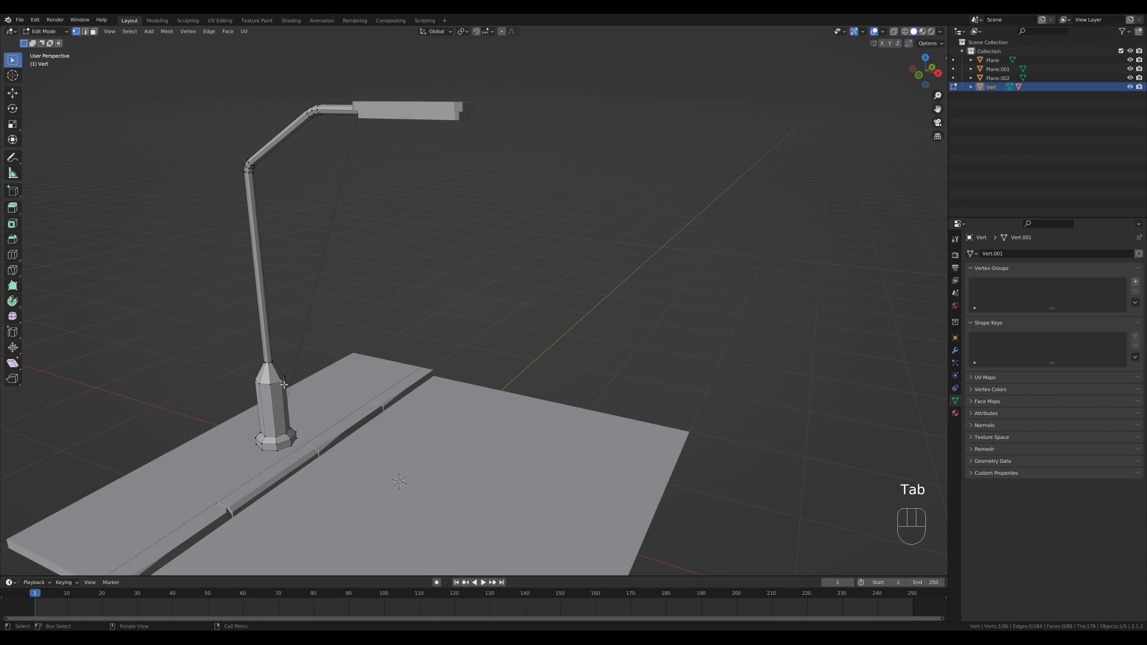
key(Tab)
scroll(431, 341, down, 3)
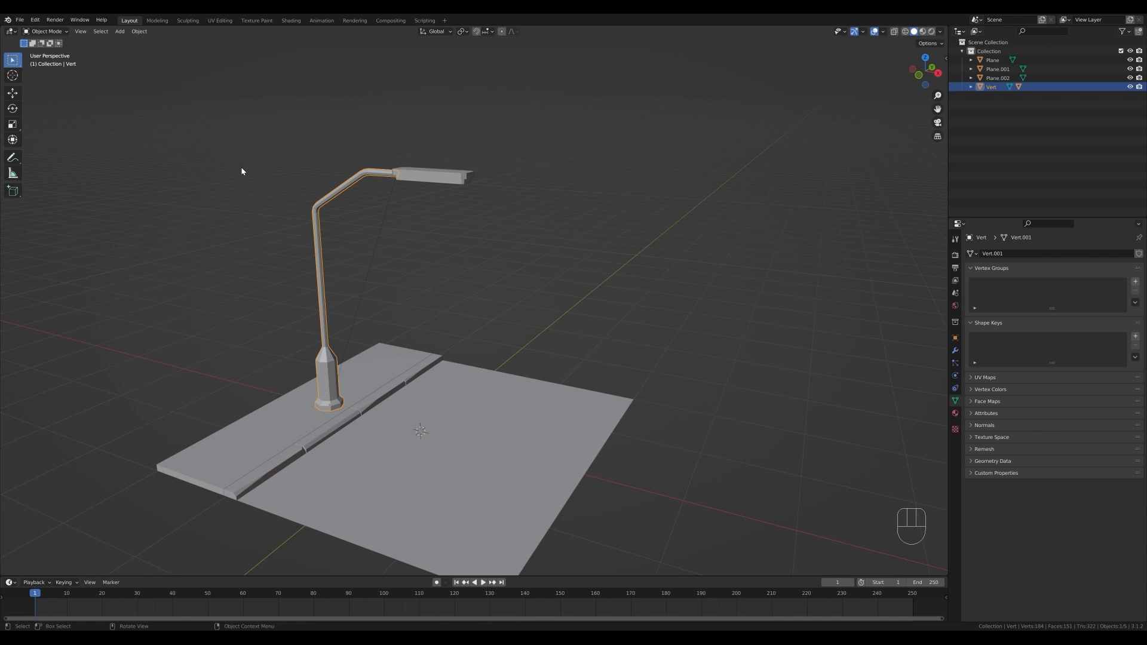
- Select all the scene objects and join them into a single mesh
shift+drag(205, 115, 608, 434)
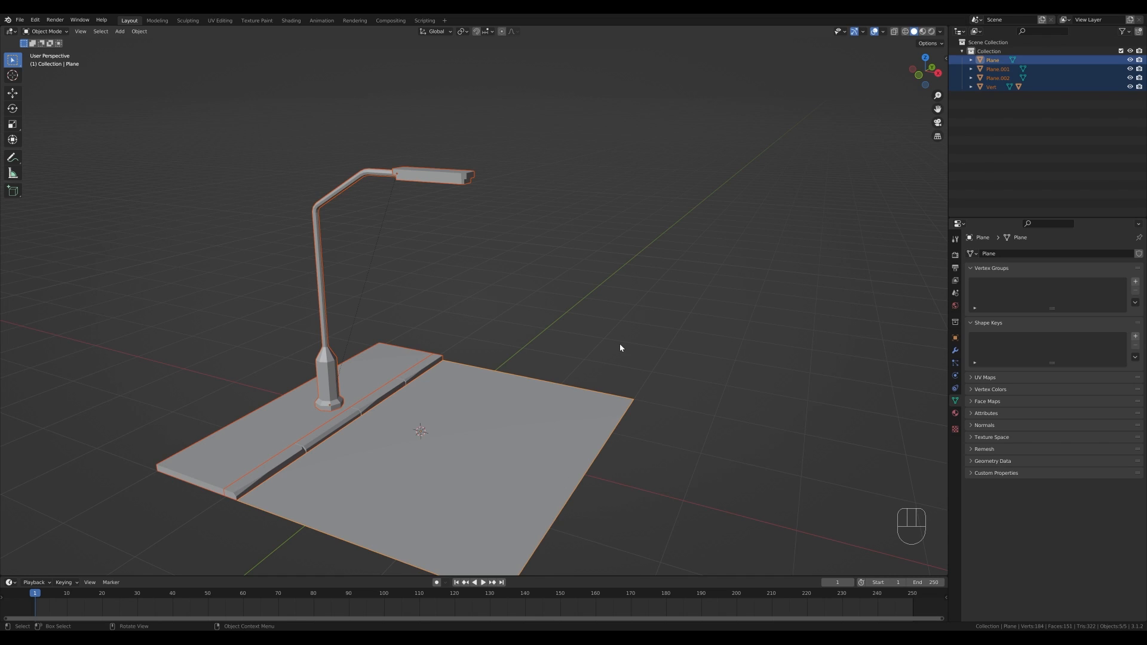
key(ctrl+j)
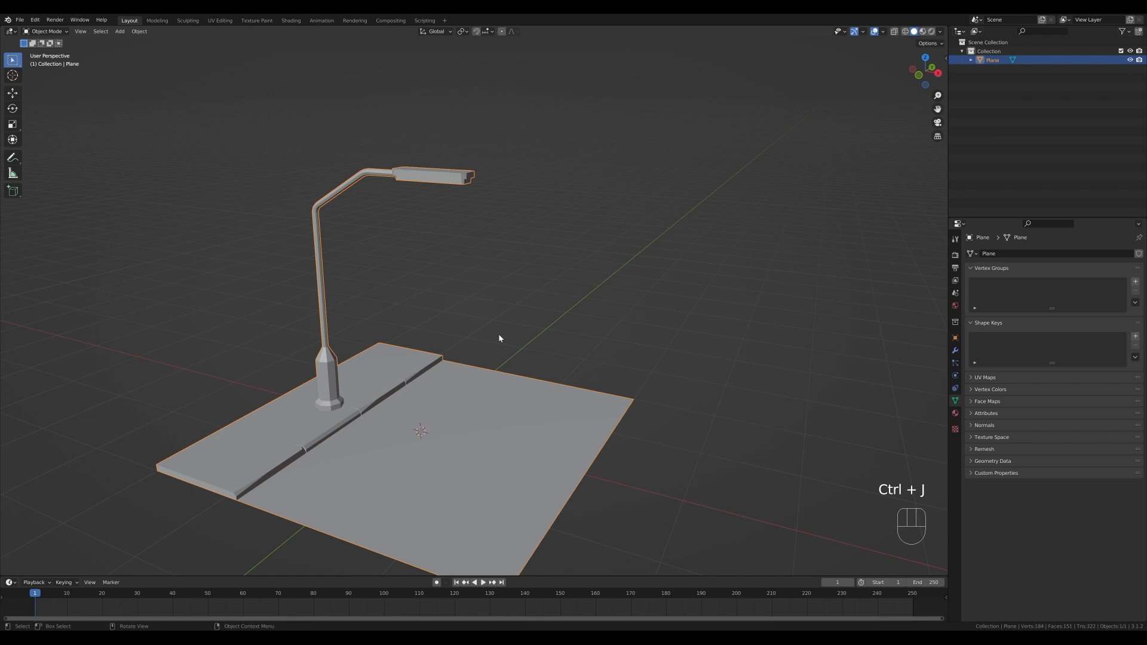
scroll(499, 338, down, 1)
shift+middle_drag(561, 335, 579, 267)
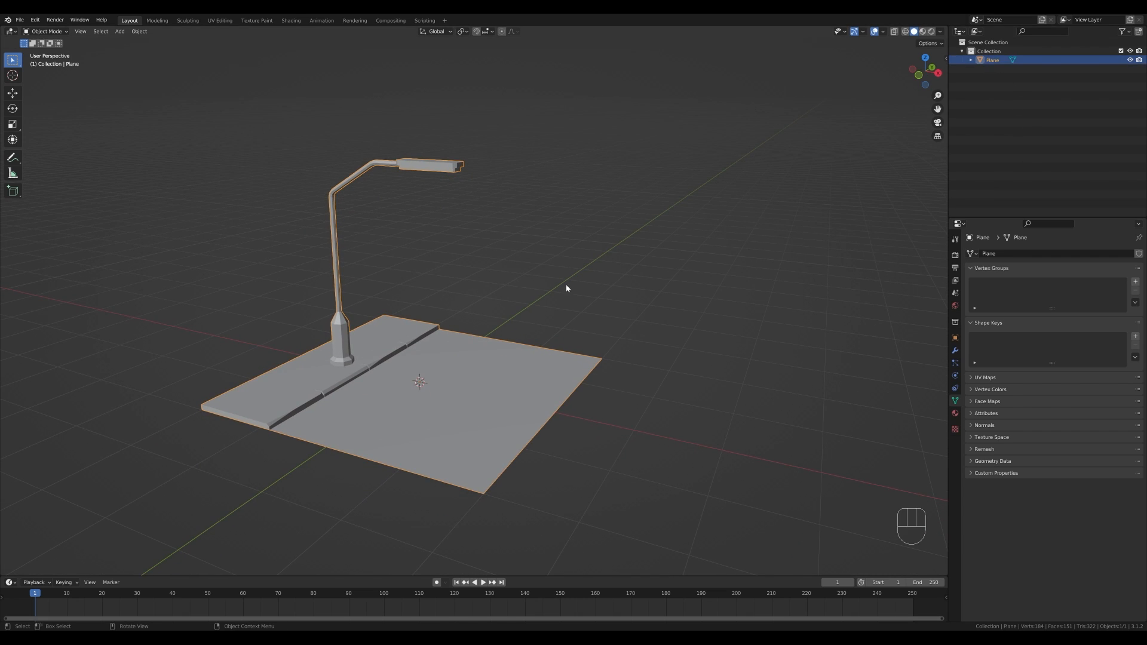
- Add an Array modifier with relative offset factor X set to 0 and Y set to -1
click(954, 350)
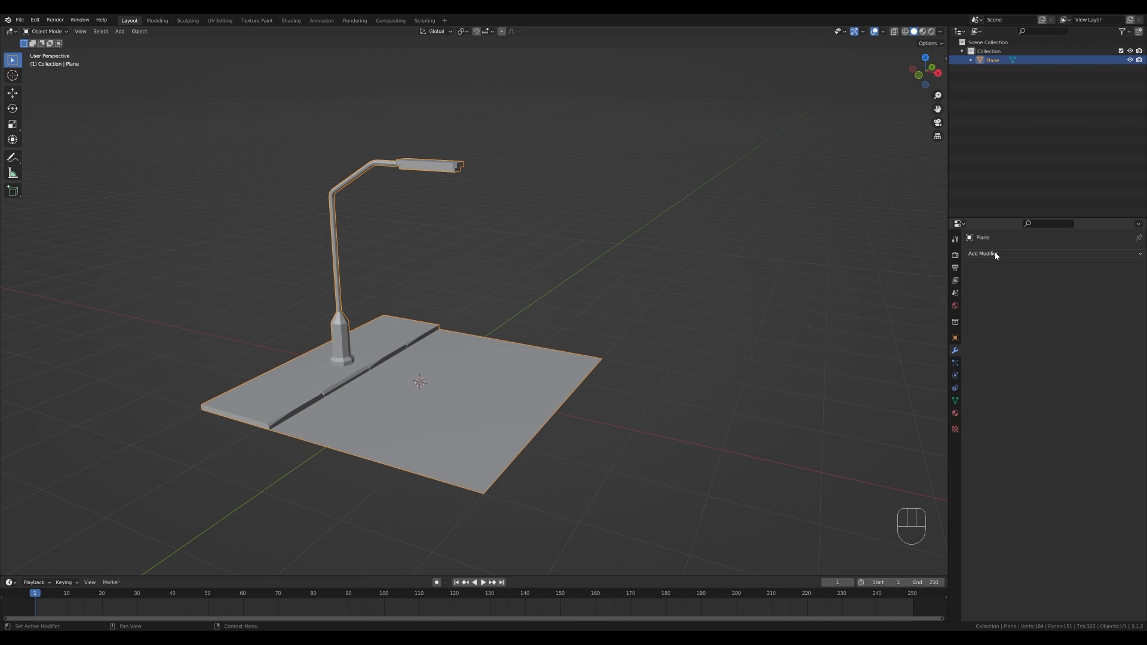
click(995, 256)
click(957, 279)
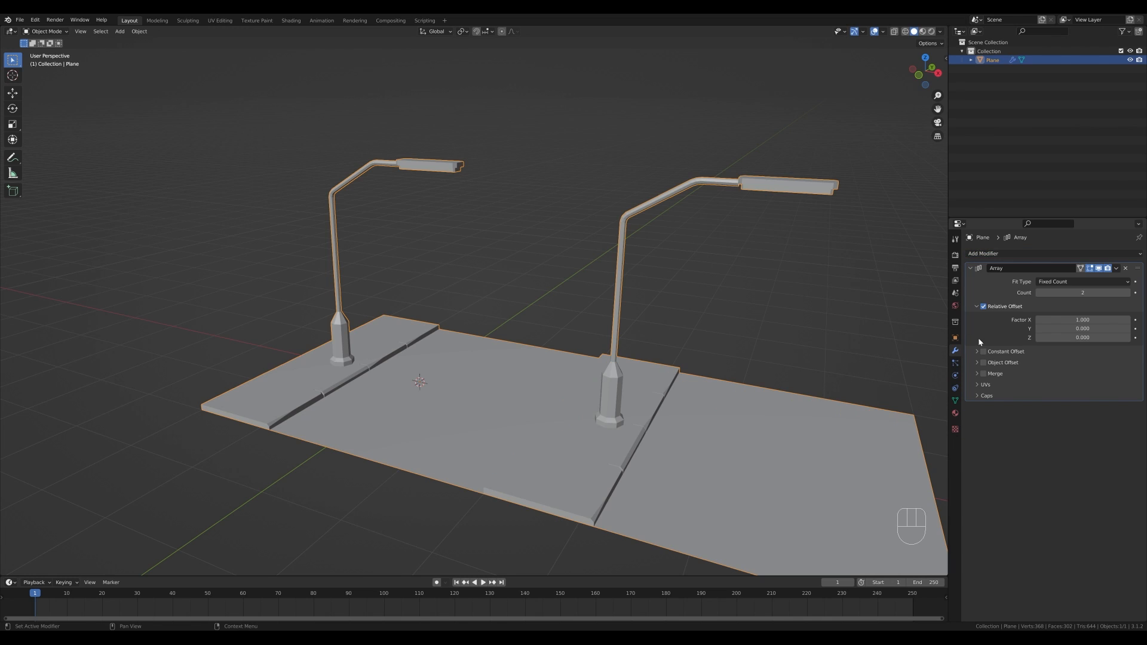
click(1094, 319)
text(0)
click(1068, 330)
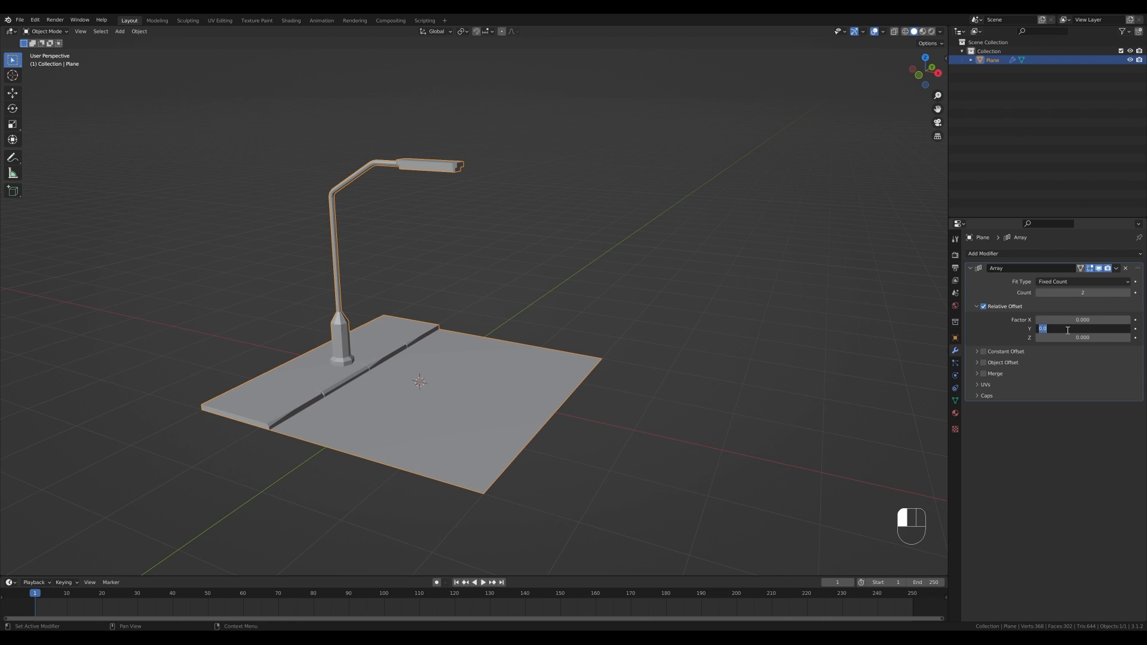
text(-1)
key(Return)
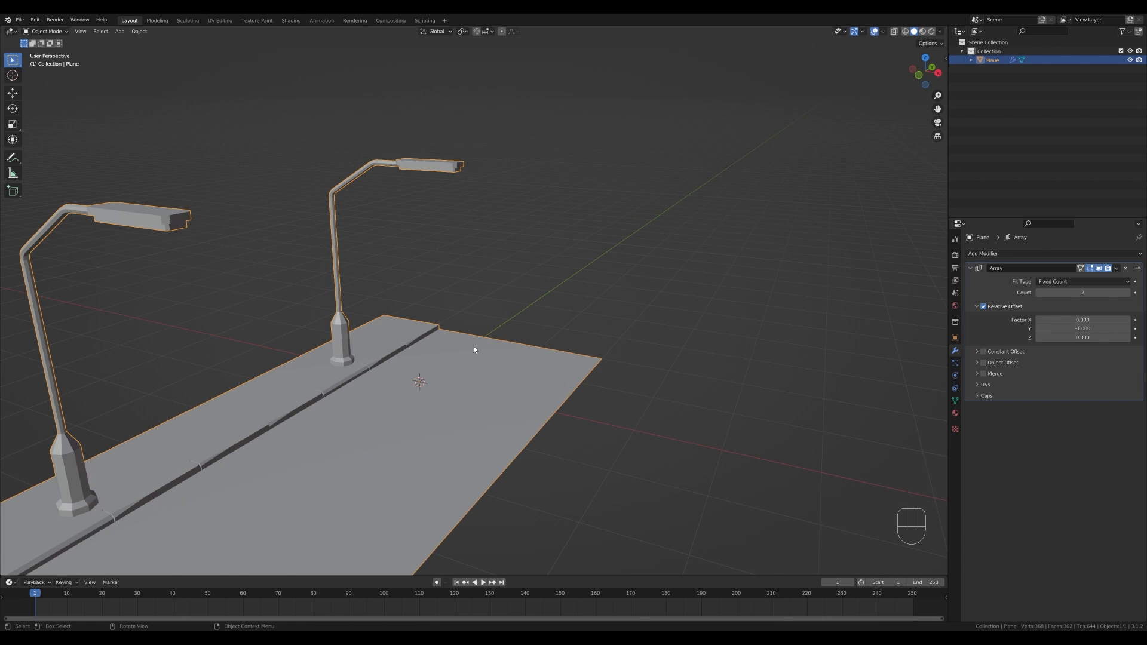
- Set the array count to 20
scroll(630, 340, down, 3)
middle_drag(629, 335, 591, 342)
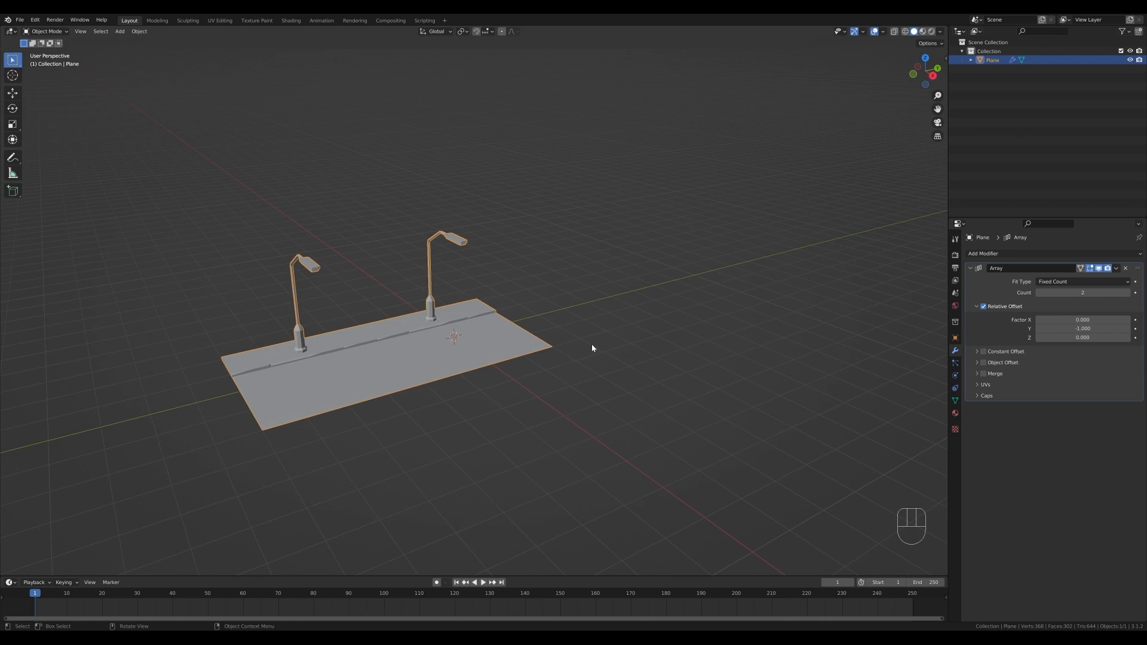
click(1104, 289)
text(20)
key(Return)
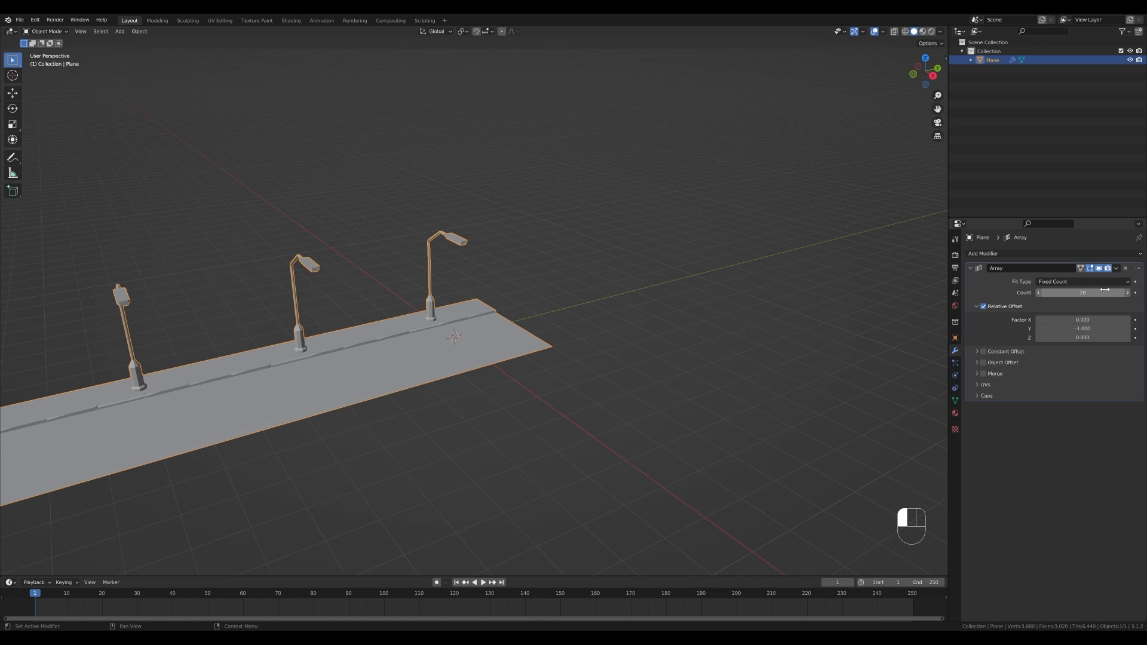
scroll(201, 409, down, 2)
scroll(263, 371, down, 3)
middle_drag(261, 386, 347, 365)
scroll(347, 365, up, 8)
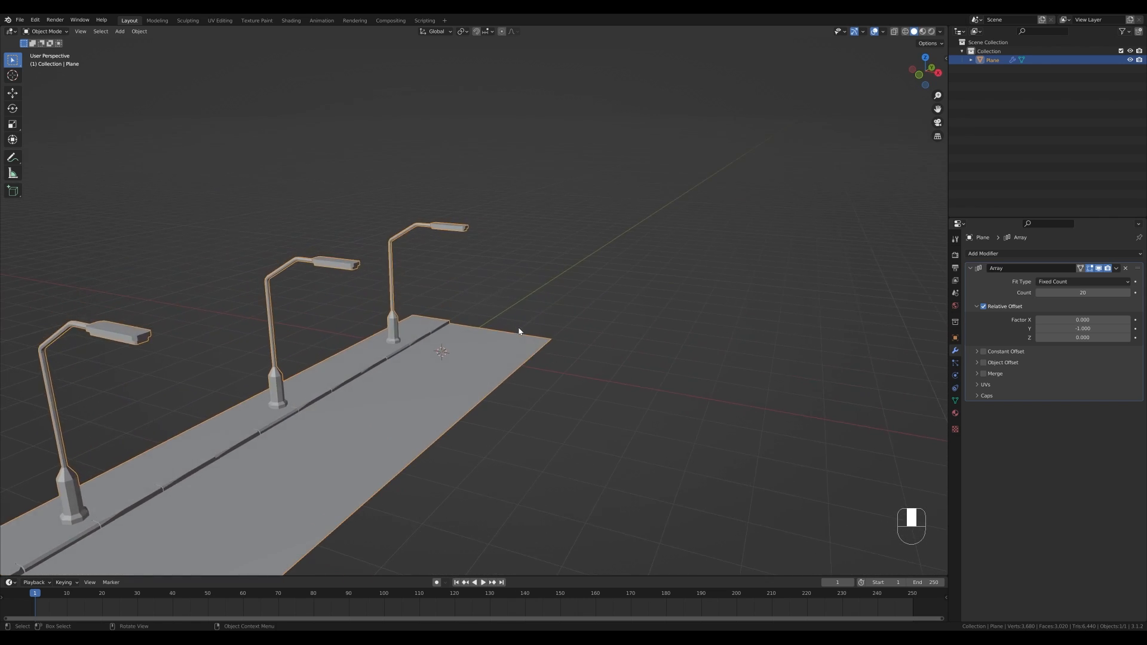
- Deselect everything and switch the viewport to rendered shading
click(587, 303)
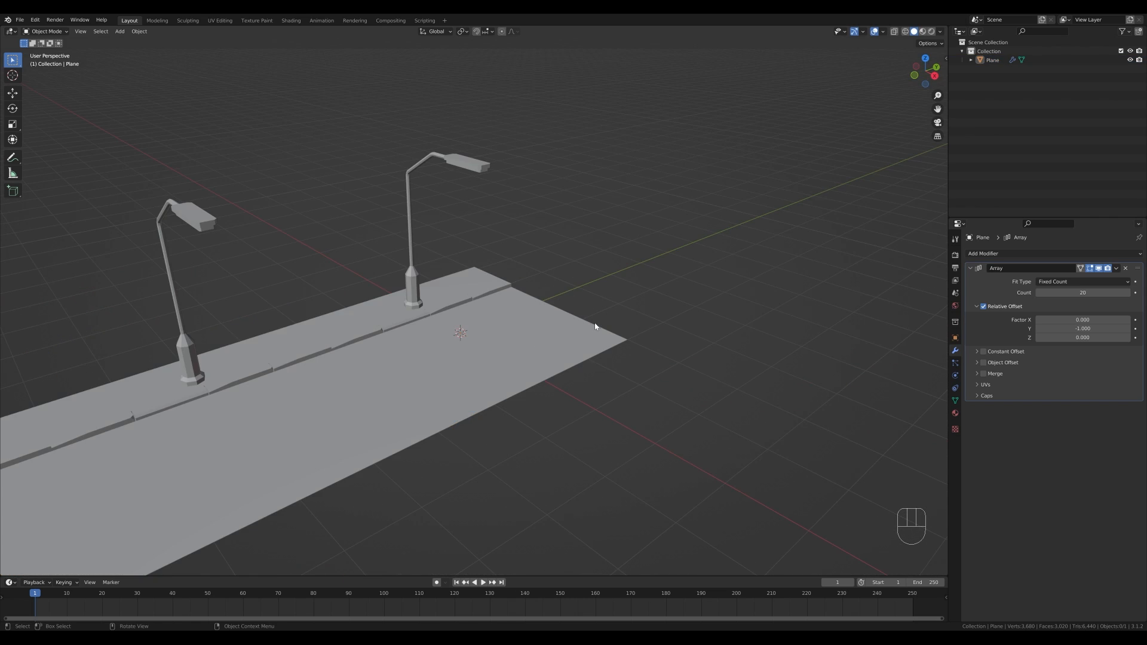
key(z)
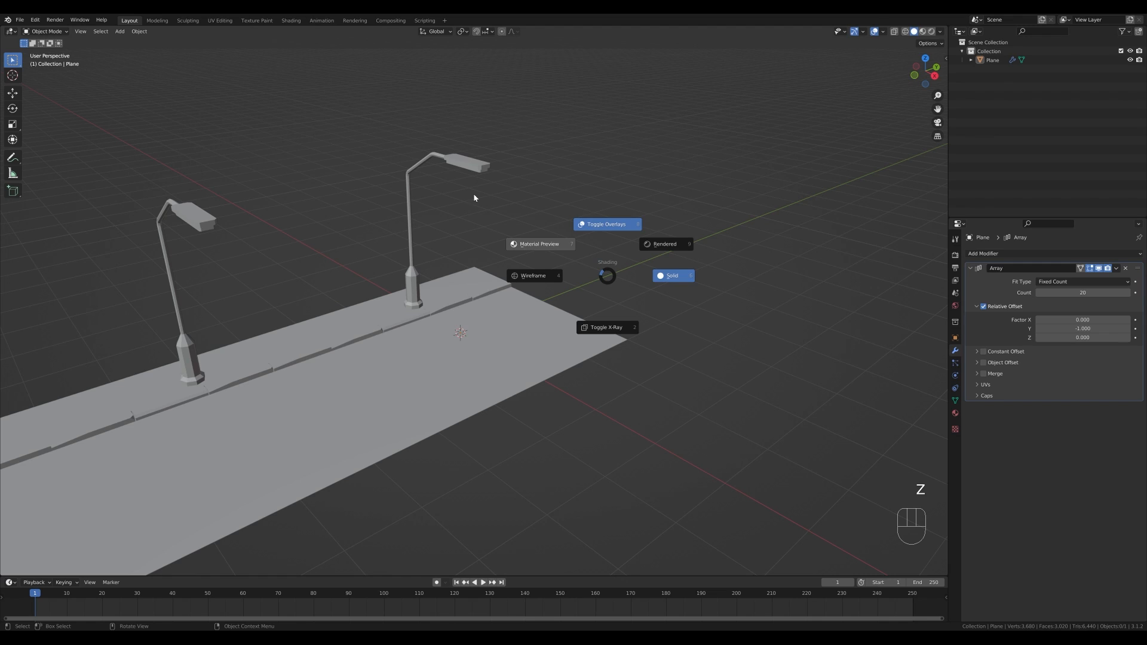
click(607, 325)
- Enable Ambient Occlusion, Bloom and Screen Space Reflections in the Eevee render settings
click(955, 255)
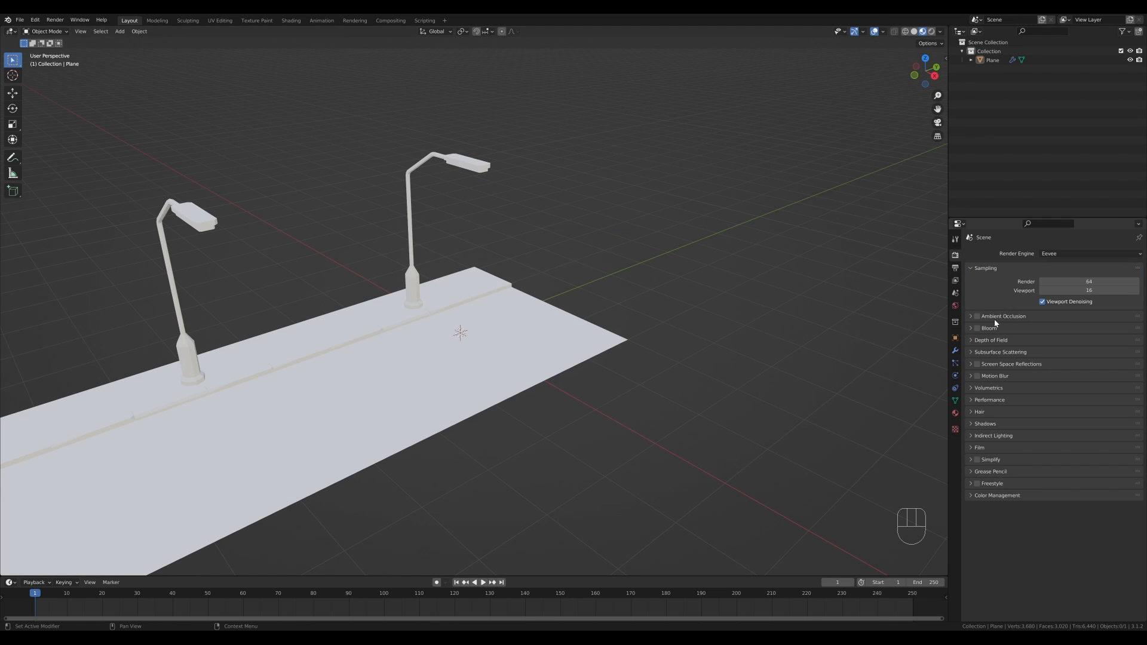
click(977, 316)
click(978, 328)
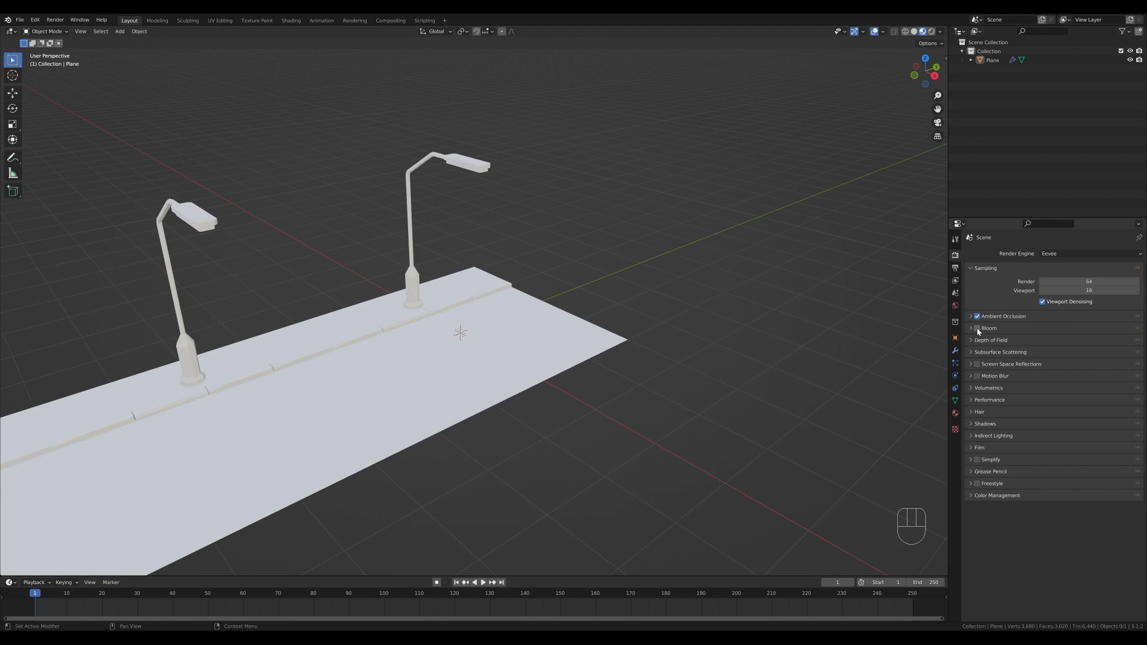
click(969, 364)
click(970, 364)
click(969, 365)
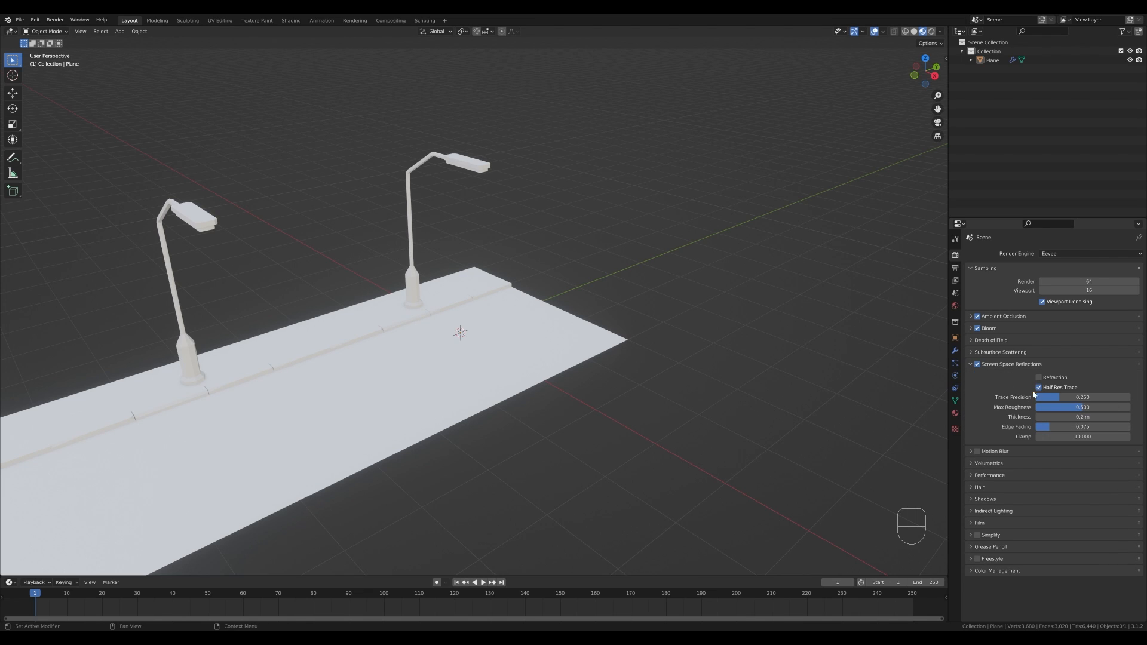
click(970, 364)
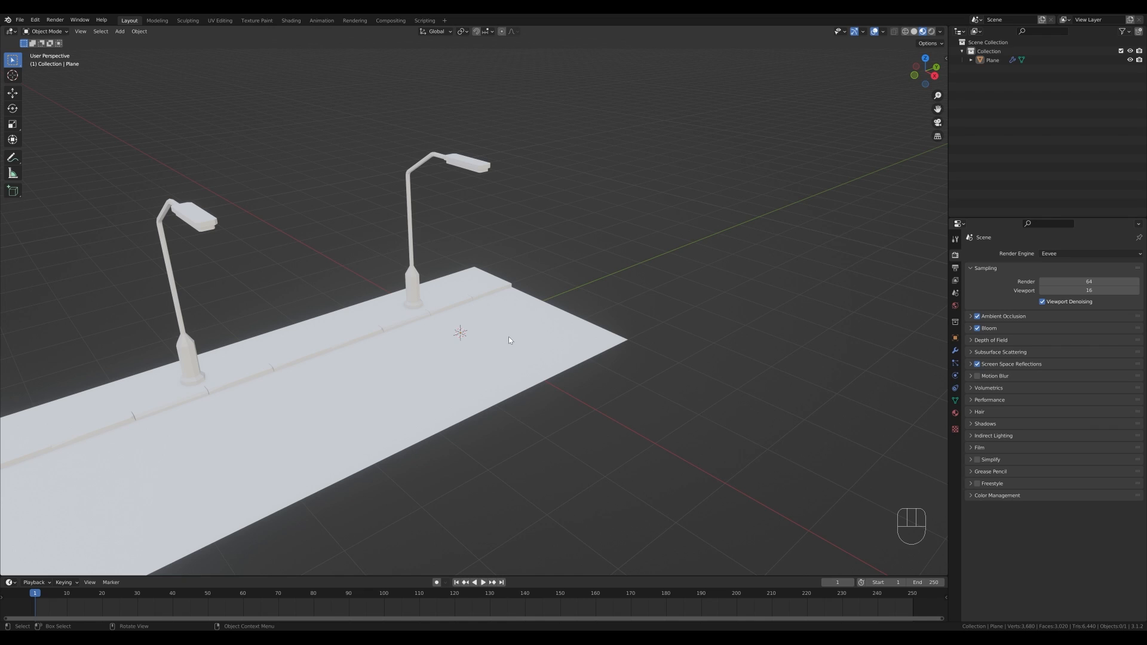
- Select the street object and give it a new material named Road
click(955, 413)
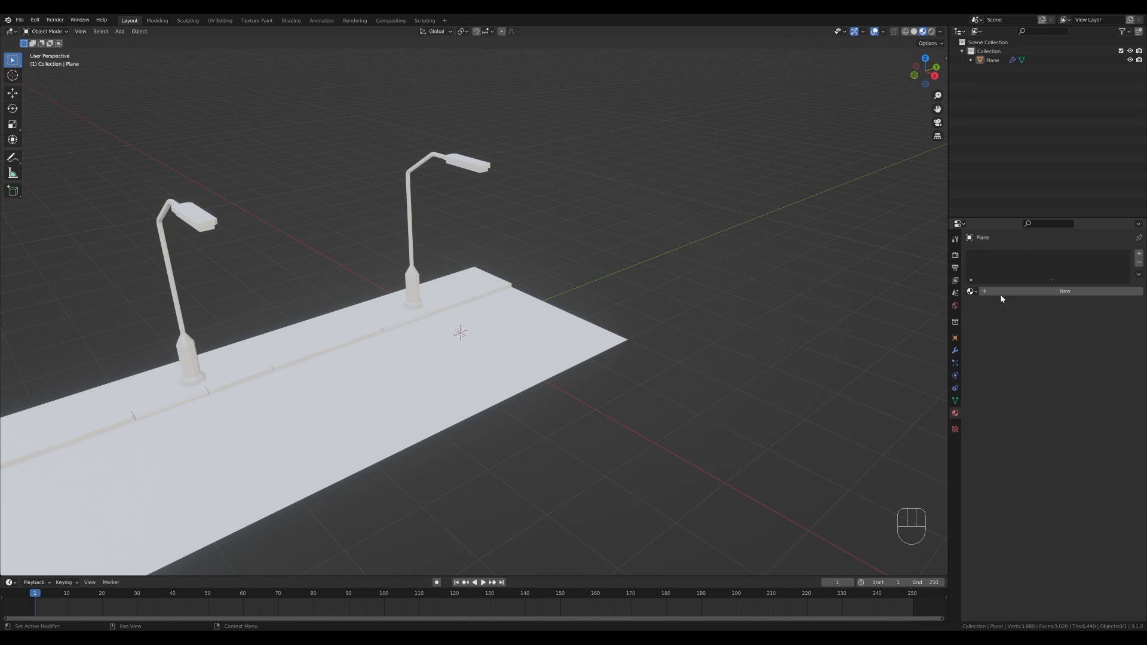
click(586, 318)
click(1042, 292)
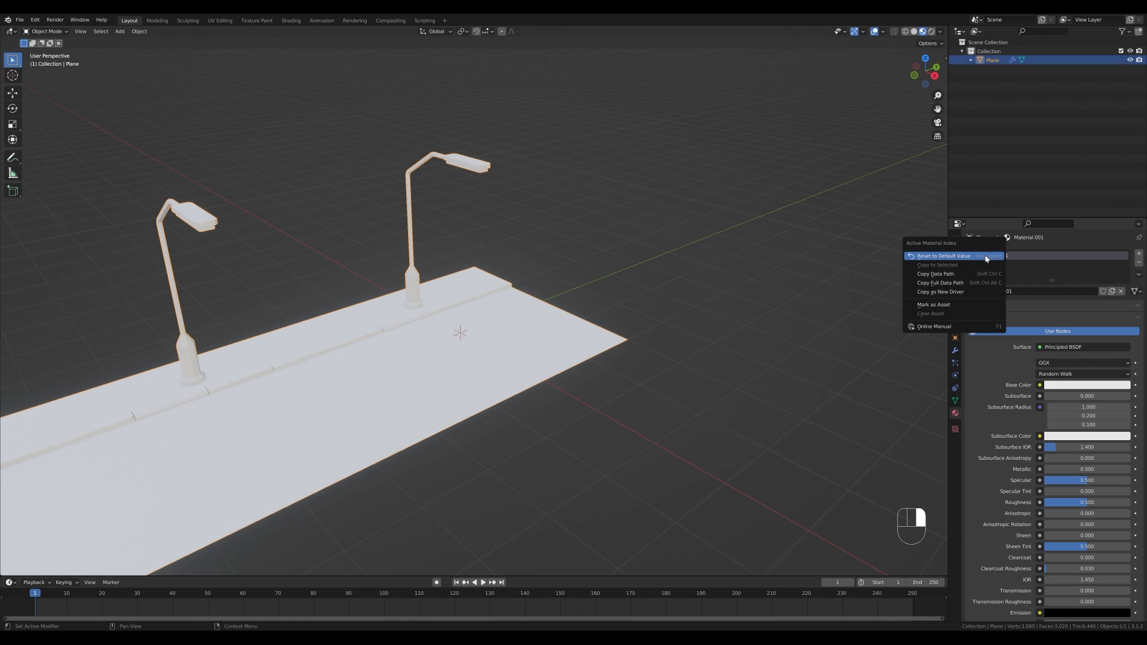
double_click(998, 256)
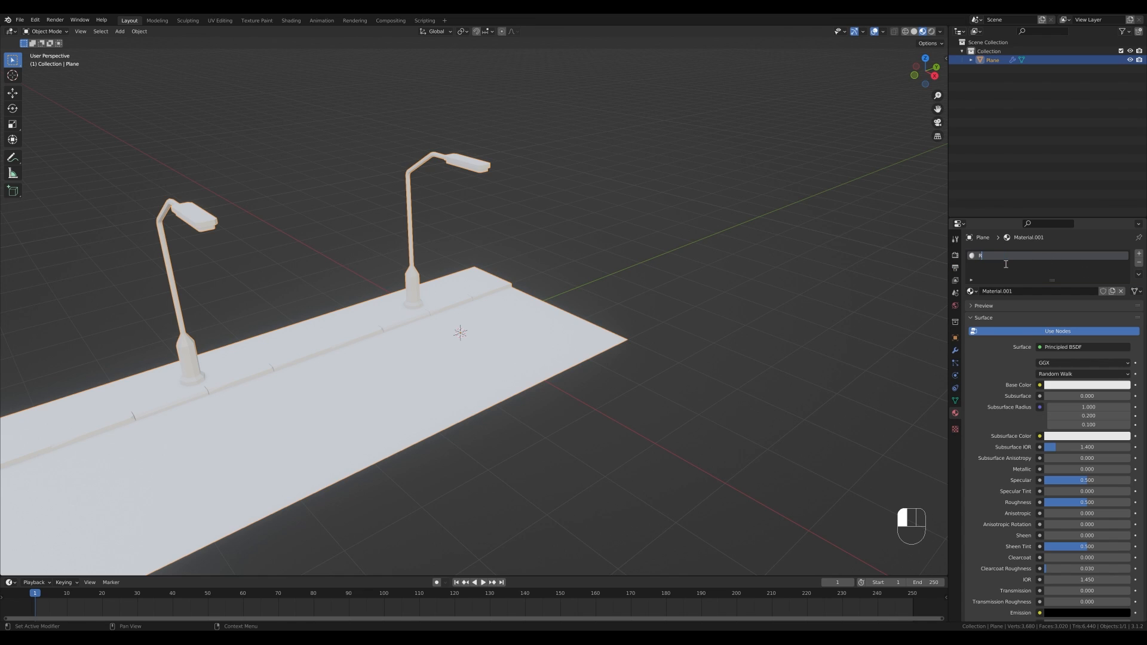
text(Road)
- Add a second material slot with a new material named Concrete
click(1006, 264)
click(1139, 253)
click(1006, 310)
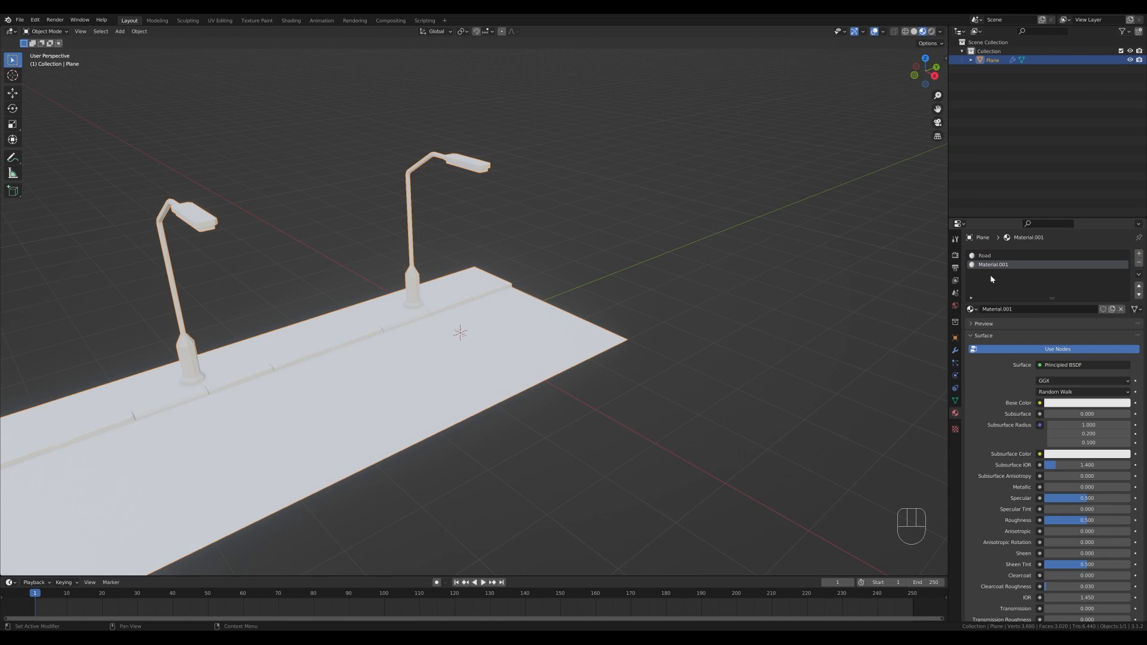
double_click(988, 265)
text(Concrete)
key(Return)
- In Edit Mode, select the raised border strip, assign it the Concrete material, and darken Concrete's base color
key(Tab)
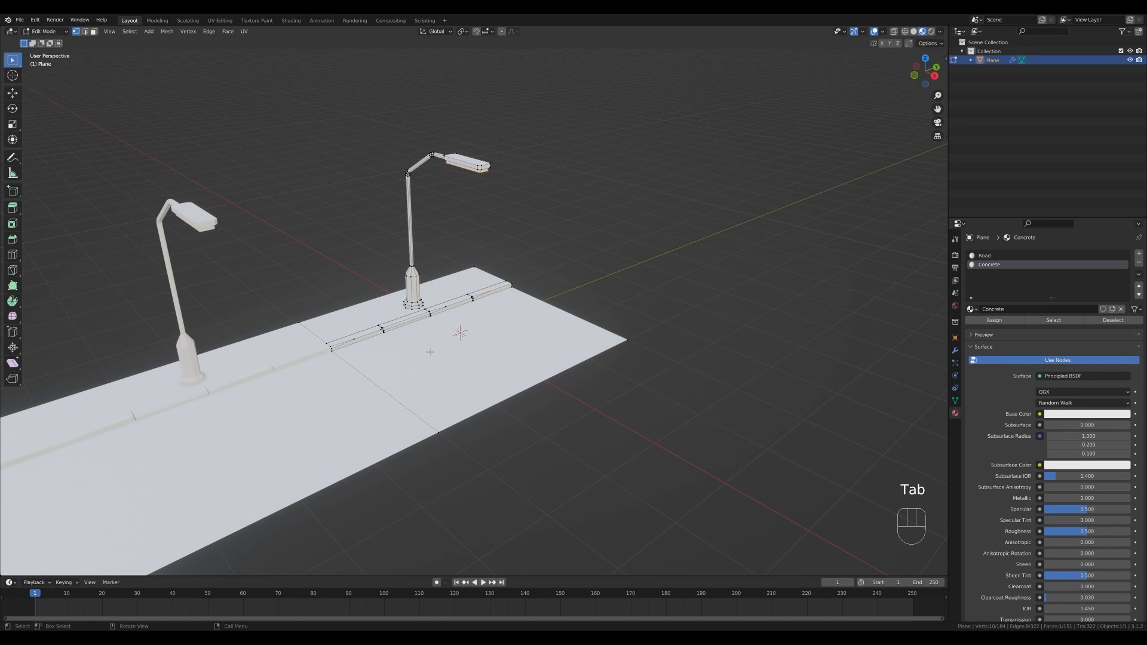
scroll(359, 339, up, 2)
click(341, 338)
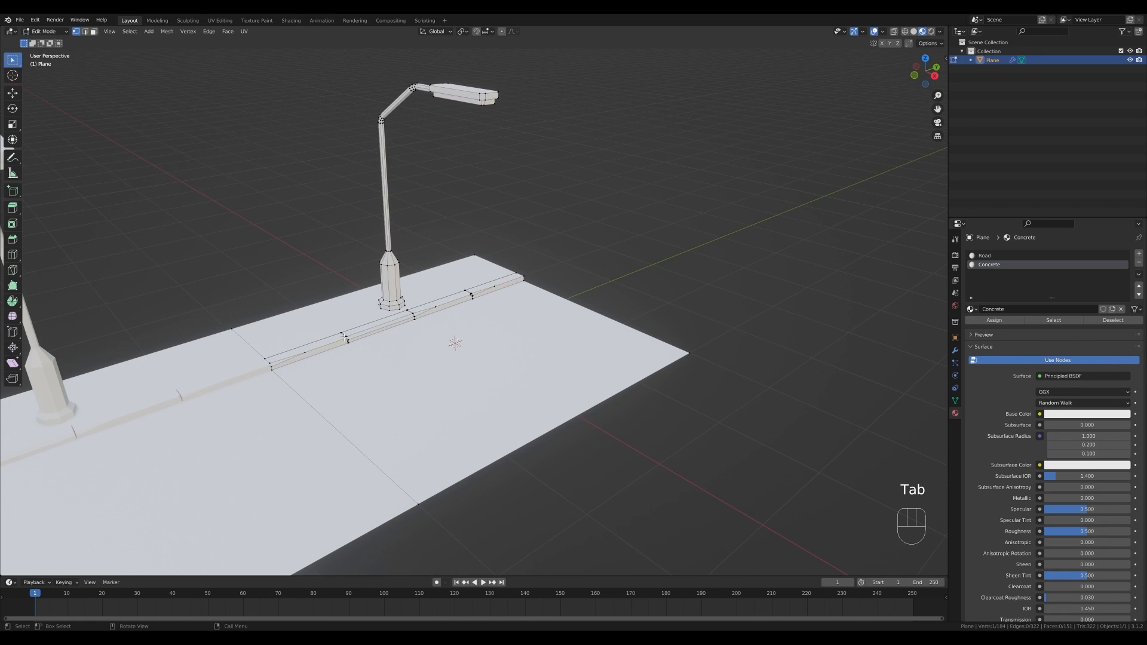
key(l)
key(l)
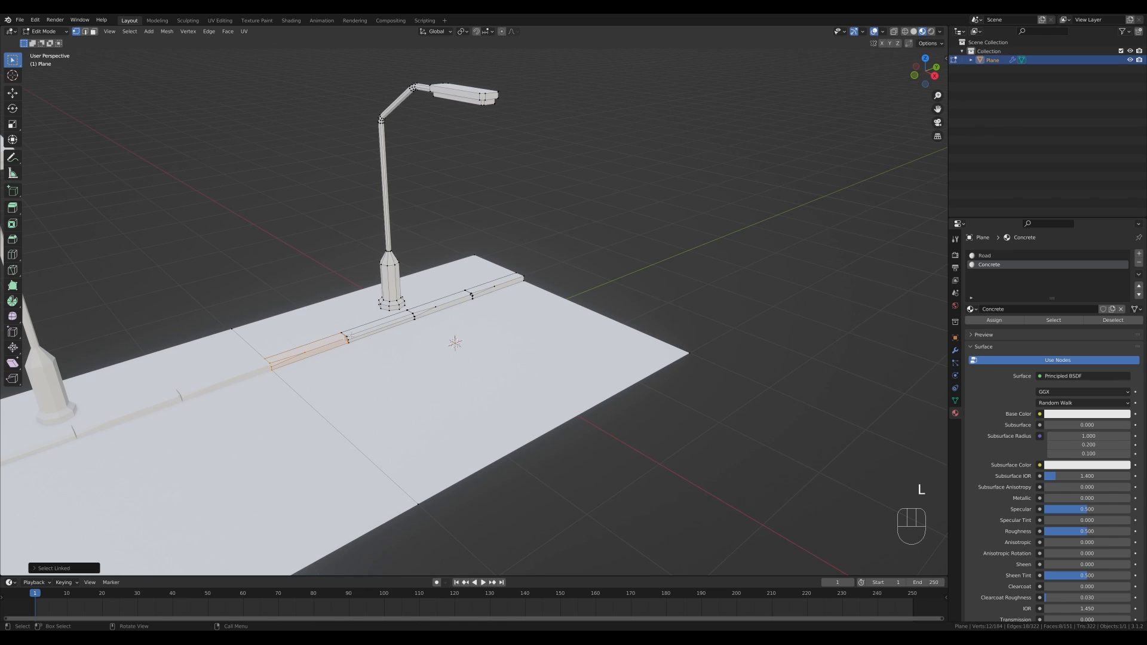
key(l)
key(l)
click(993, 320)
click(1067, 414)
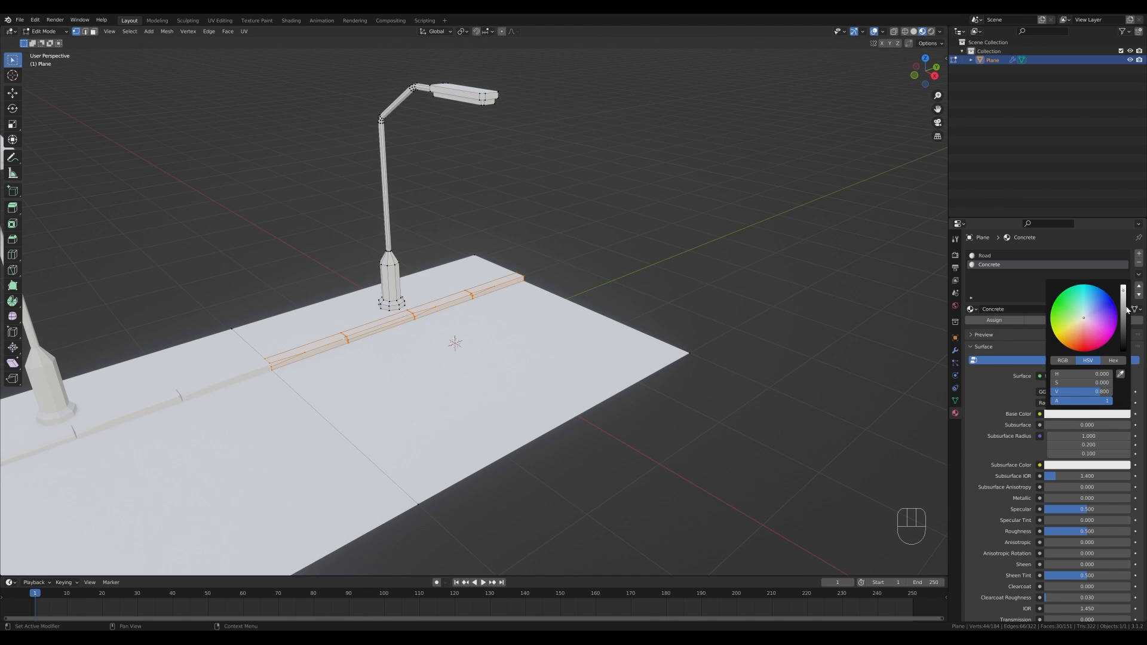
drag(1124, 298, 1123, 323)
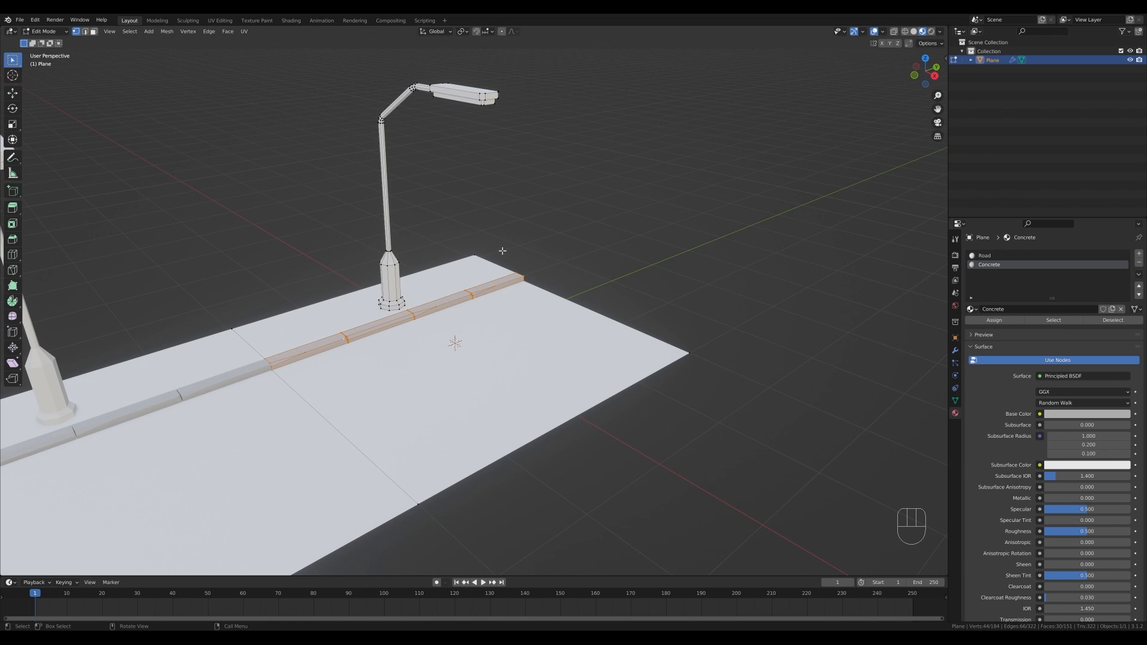
- Select the sidewalk surface and assign it the Concrete material as well
click(475, 257)
key(l)
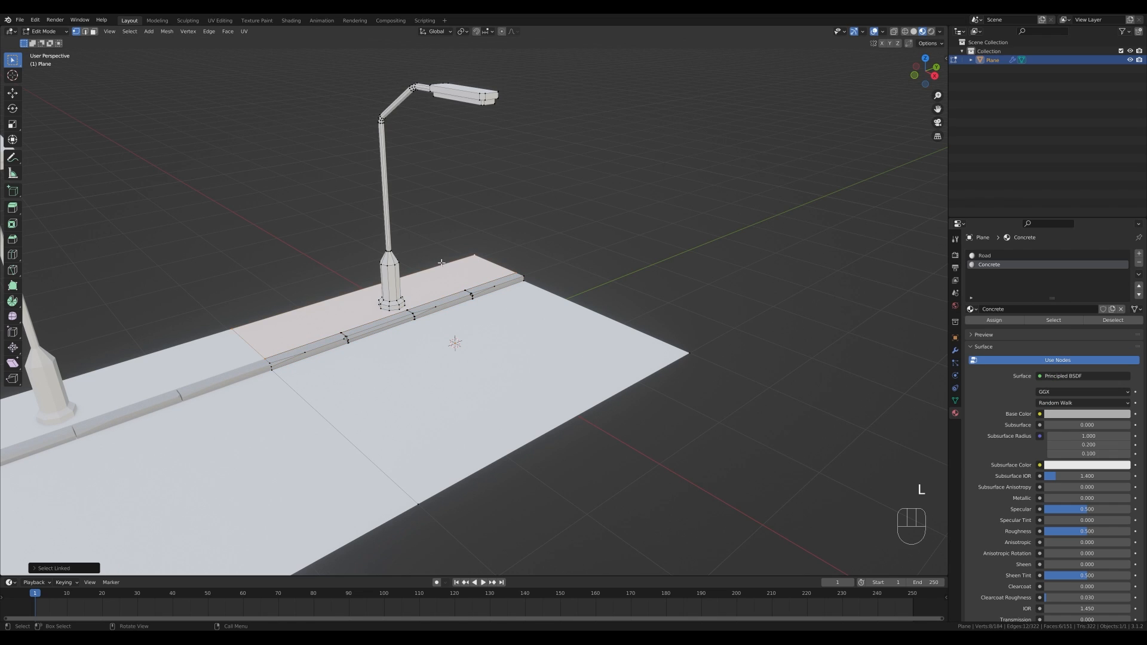
click(995, 321)
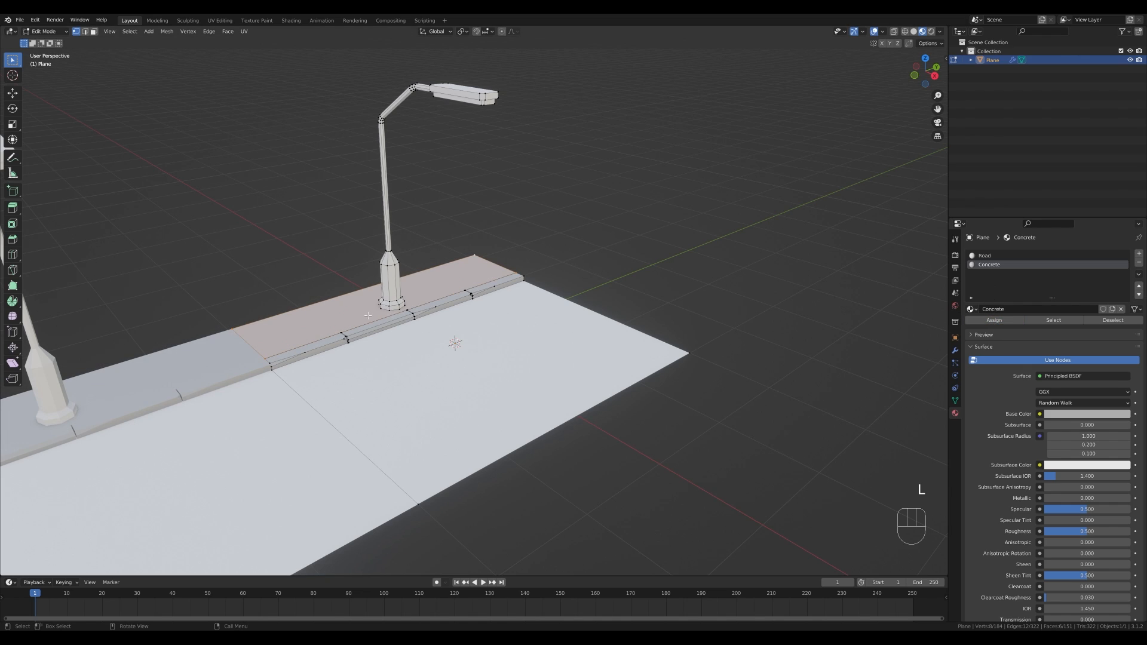
- Select the street lamp geometry and add a new material slot with a material named Metal
click(388, 259)
key(l)
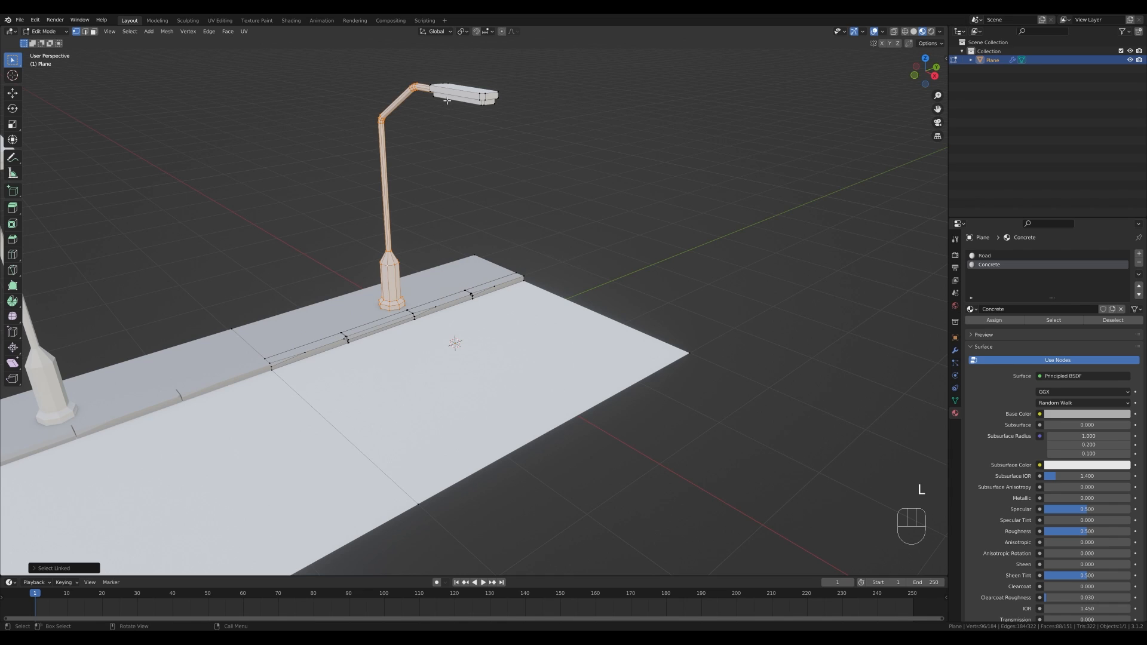
key(l)
click(1139, 254)
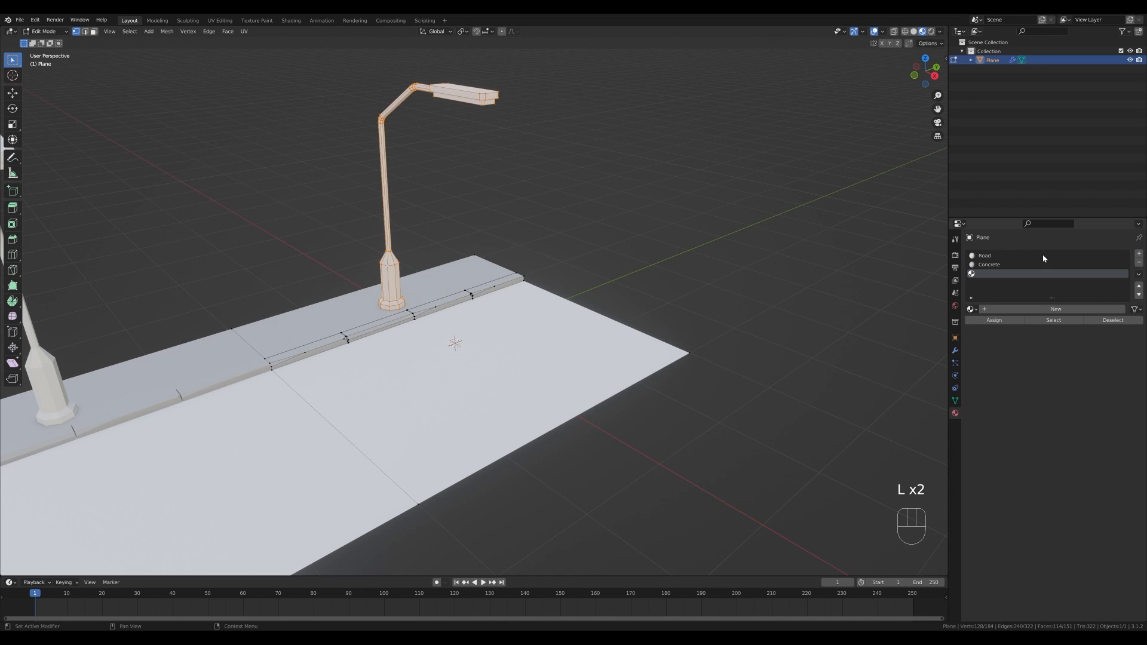
click(1009, 310)
double_click(997, 274)
text(Metal)
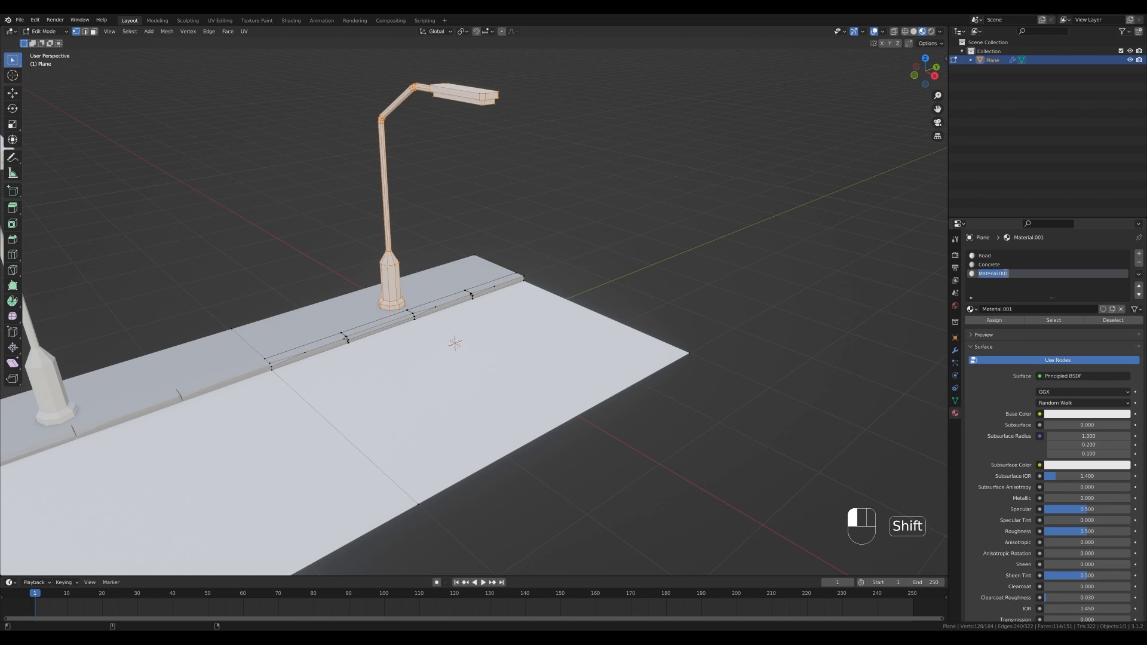
- Set the Metal material's Metallic to 1.000 and darken its base color
click(1005, 271)
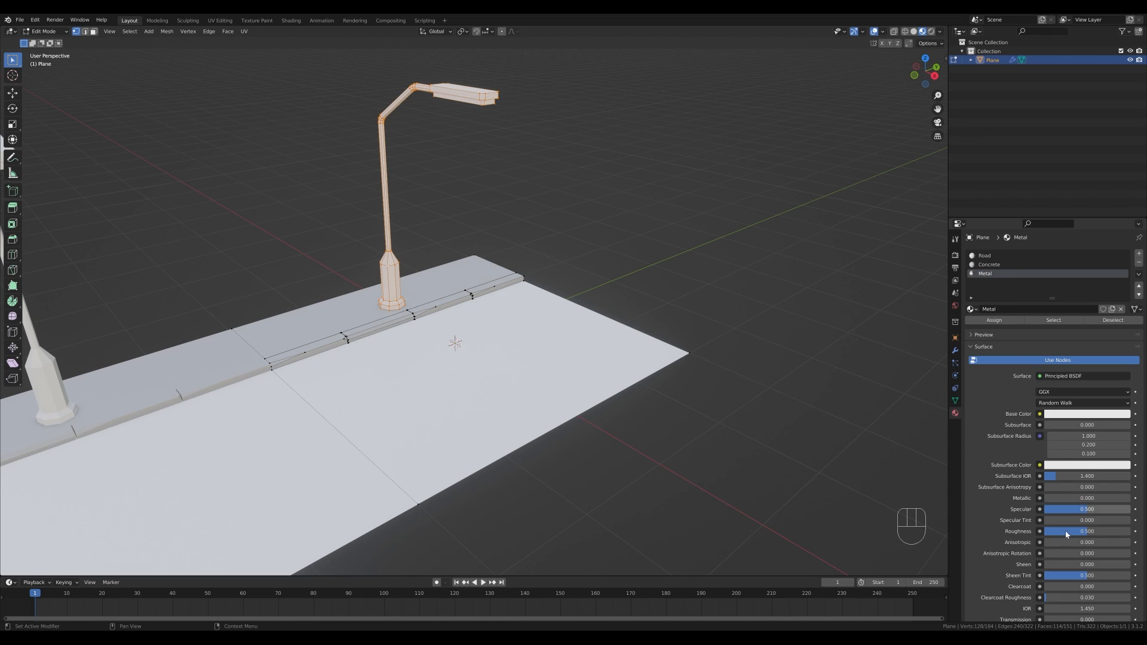
drag(1078, 498, 1131, 498)
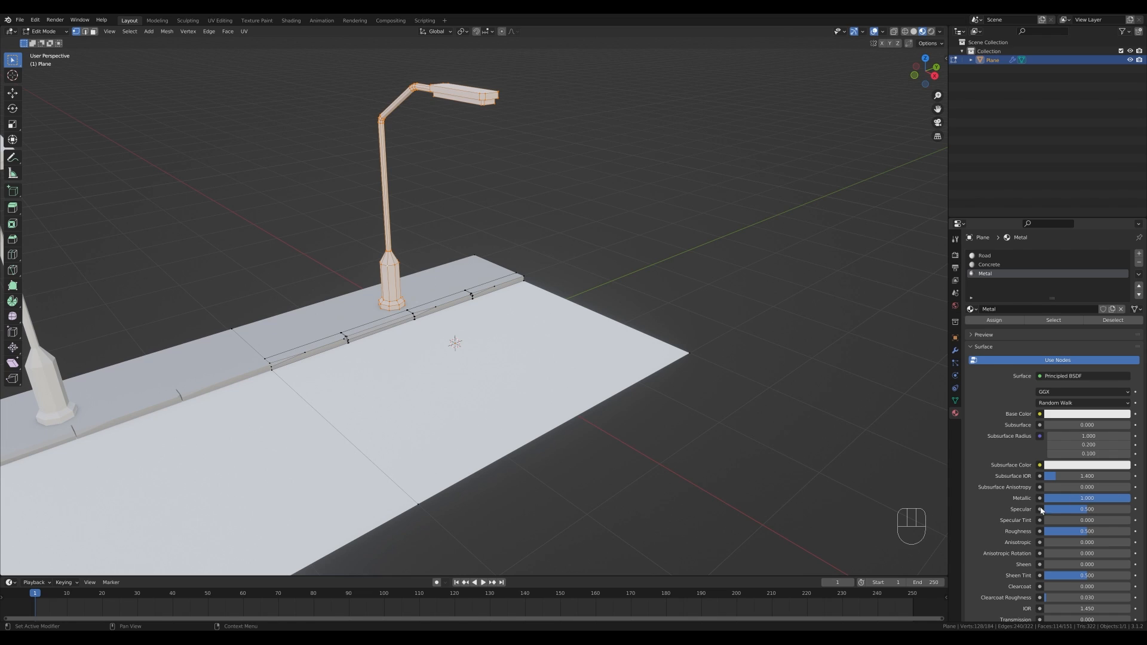
click(1104, 418)
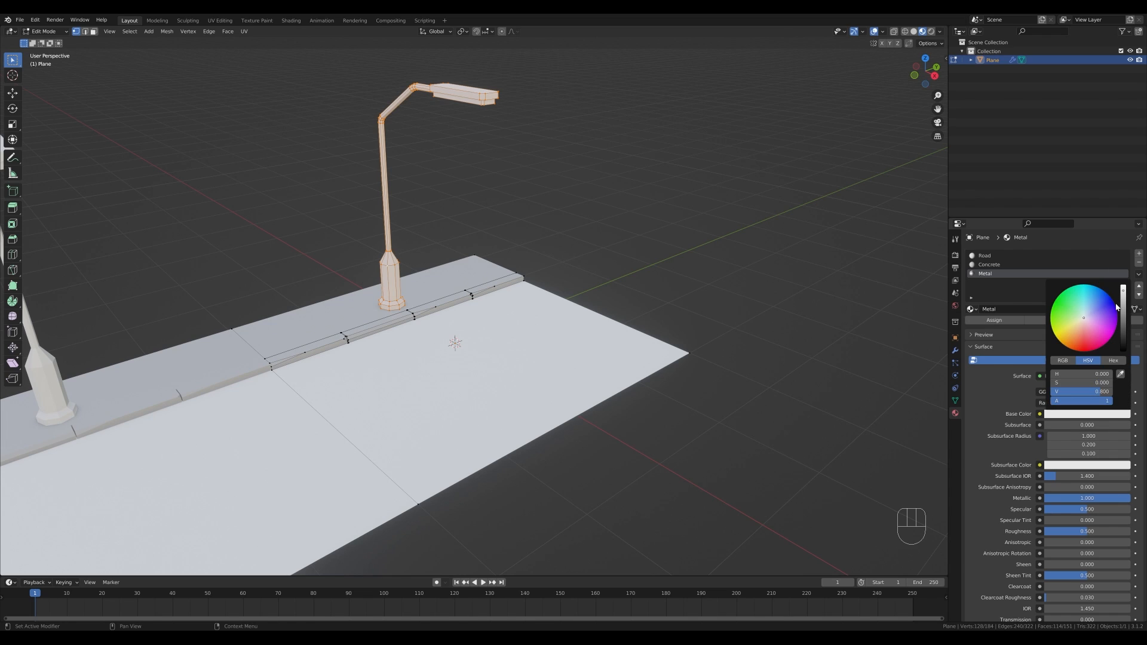
drag(1123, 293, 1124, 309)
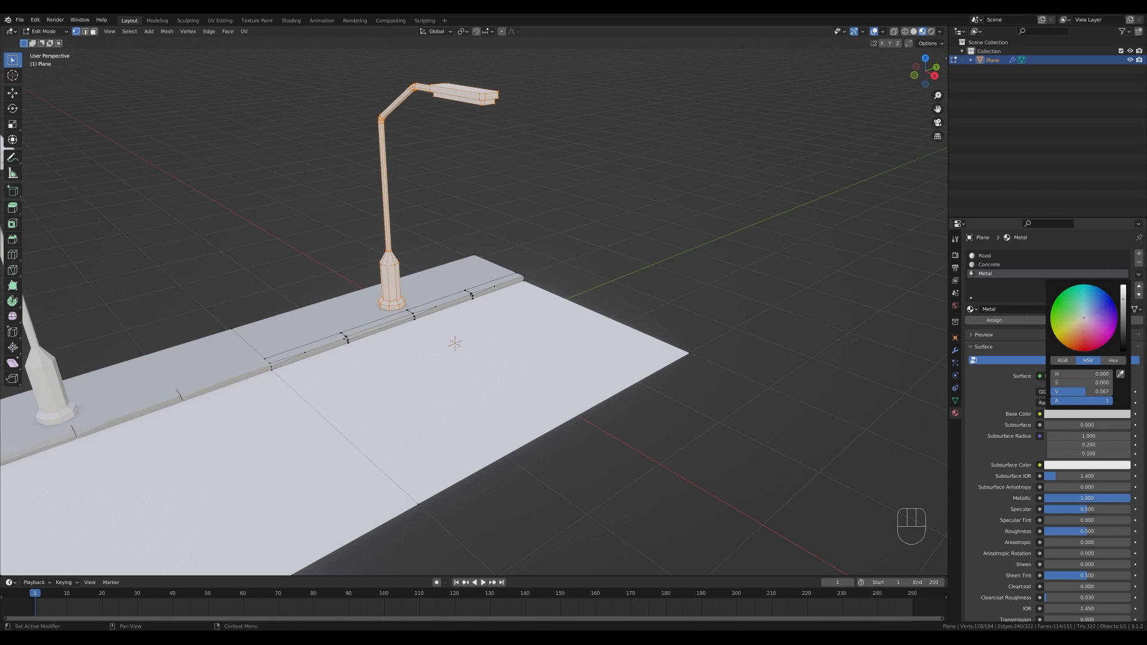
- Switch to face selection and select the light panel faces on the lamp head
key(Tab)
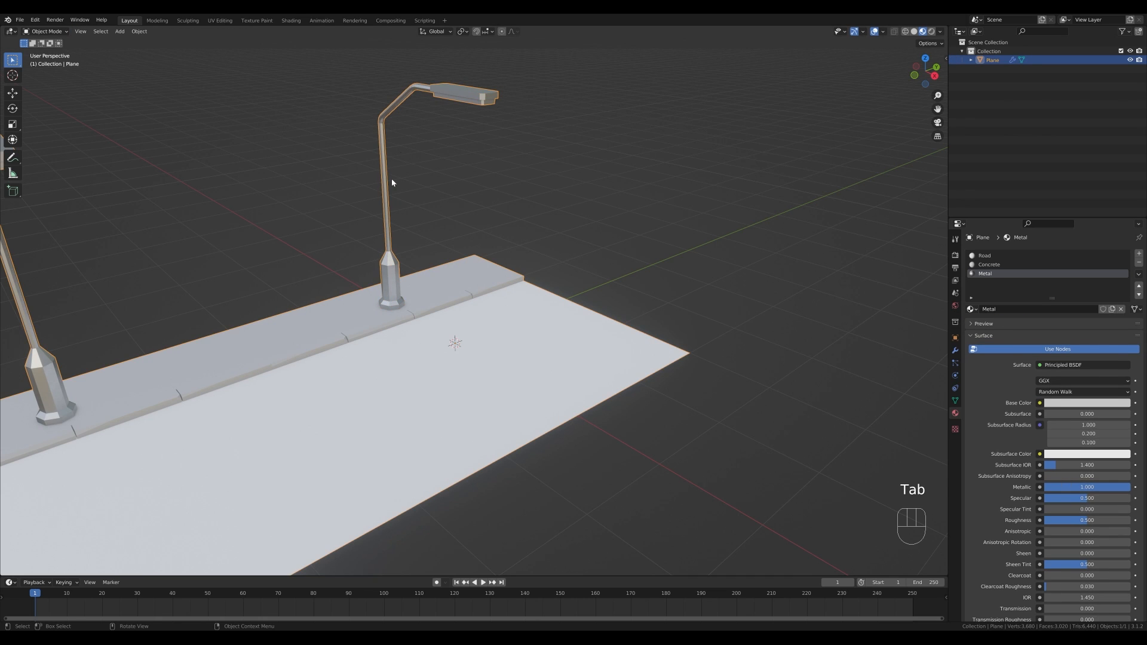
middle_drag(528, 128, 486, 133)
key(Tab)
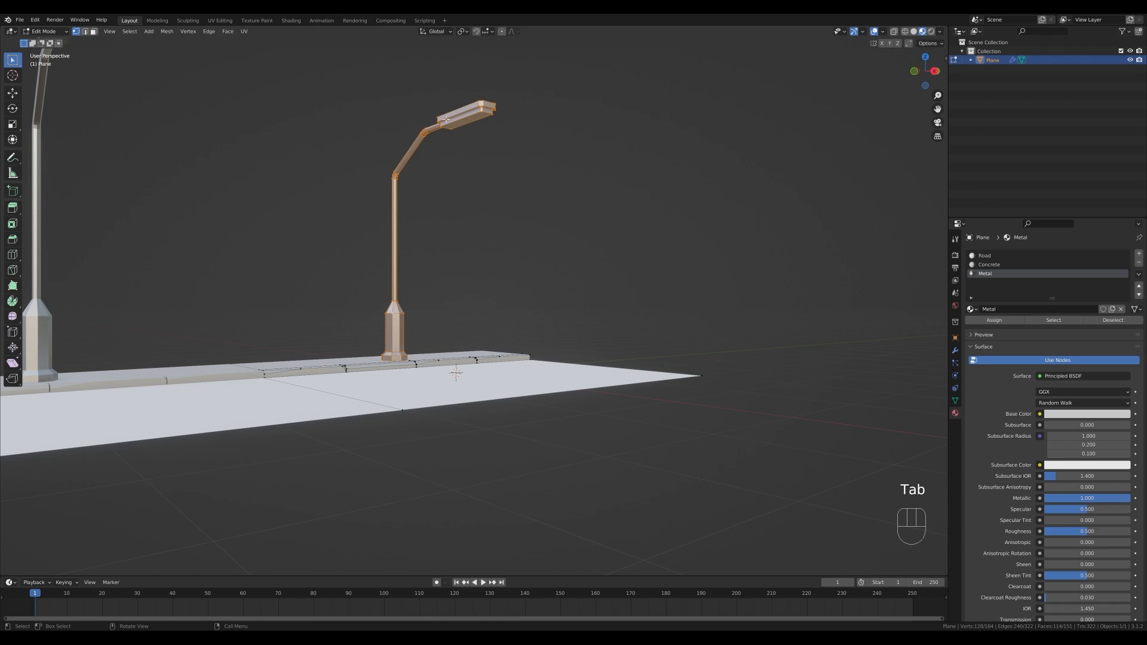
key(3)
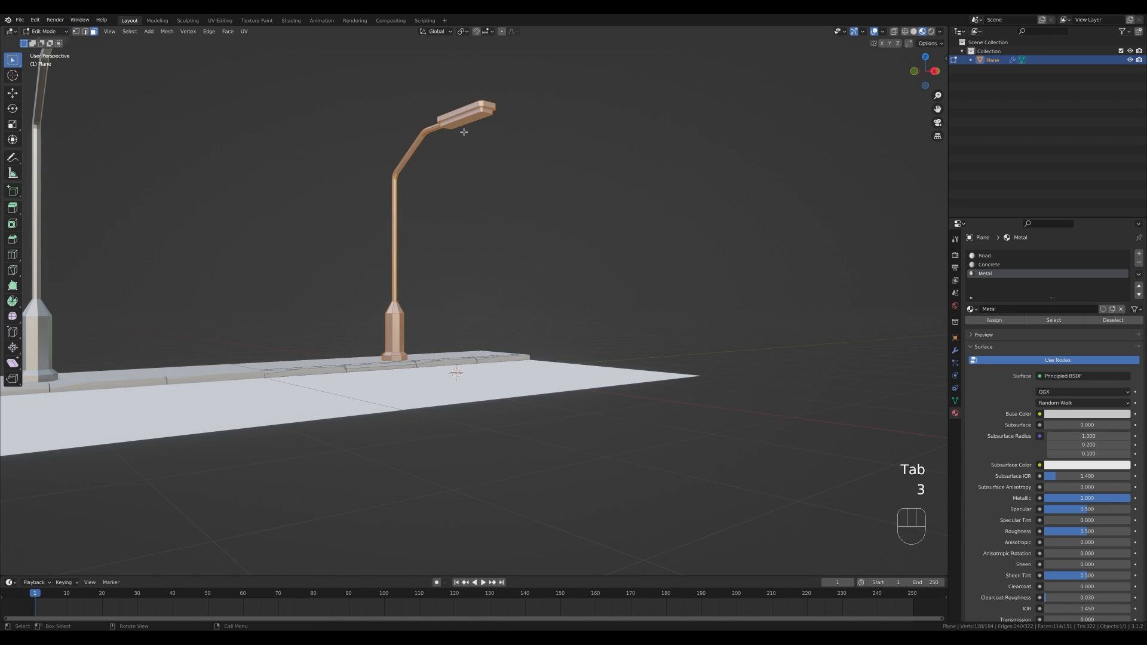
click(689, 133)
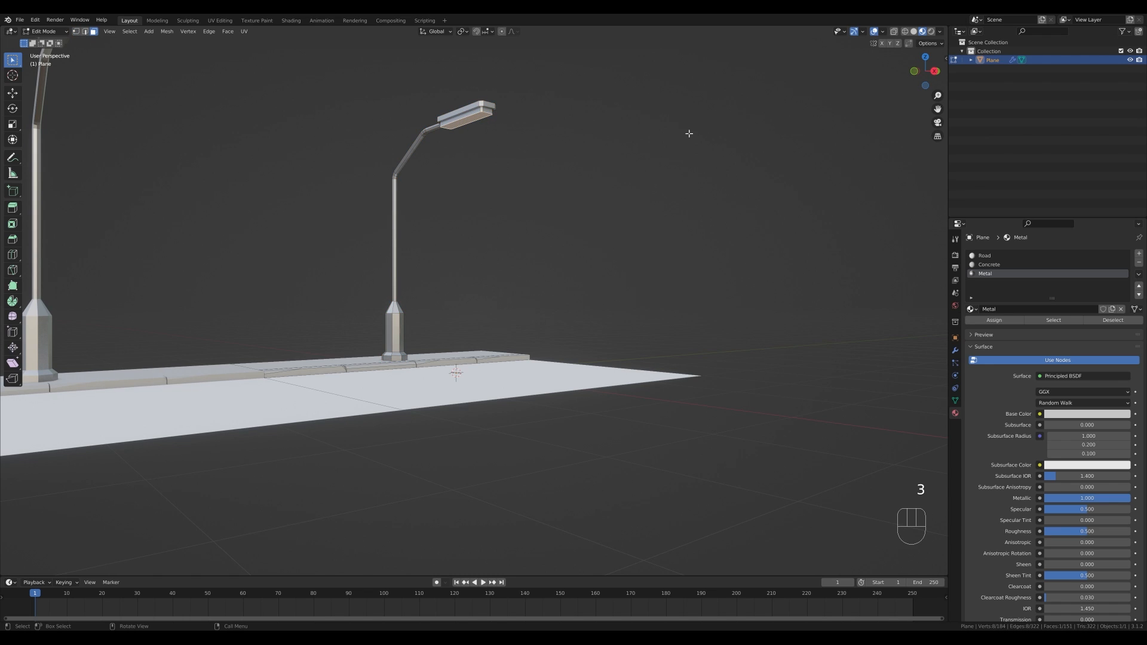
key(ctrl+KP_Add)
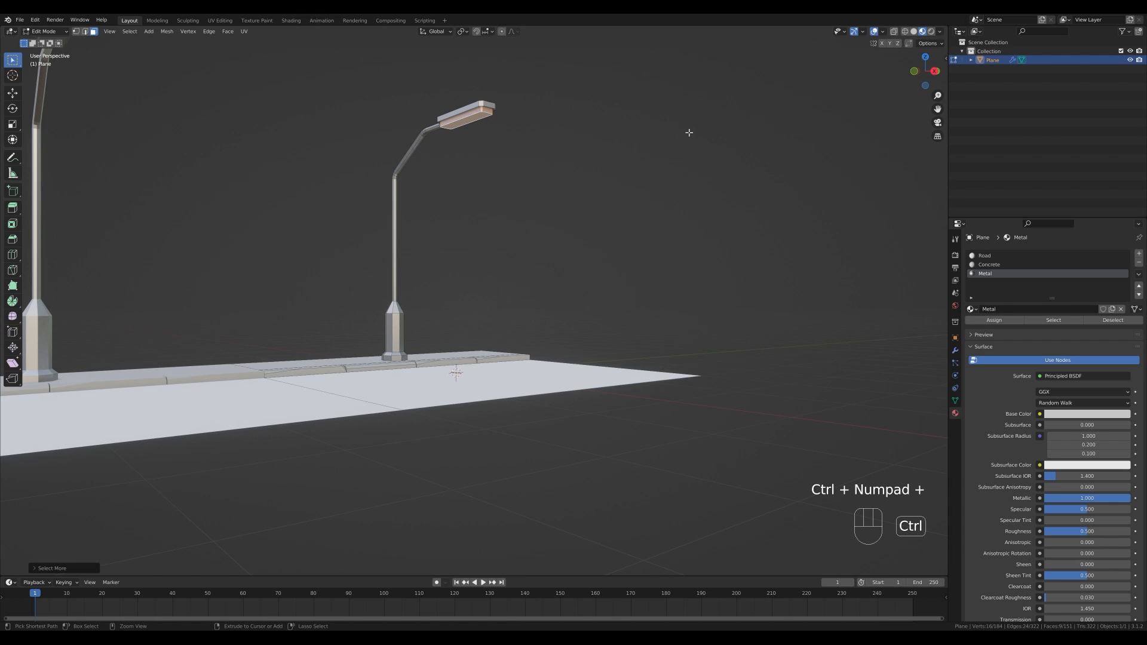
- Add a new material with an Emission surface of strength 5 and assign it to the lamp head faces
click(1138, 254)
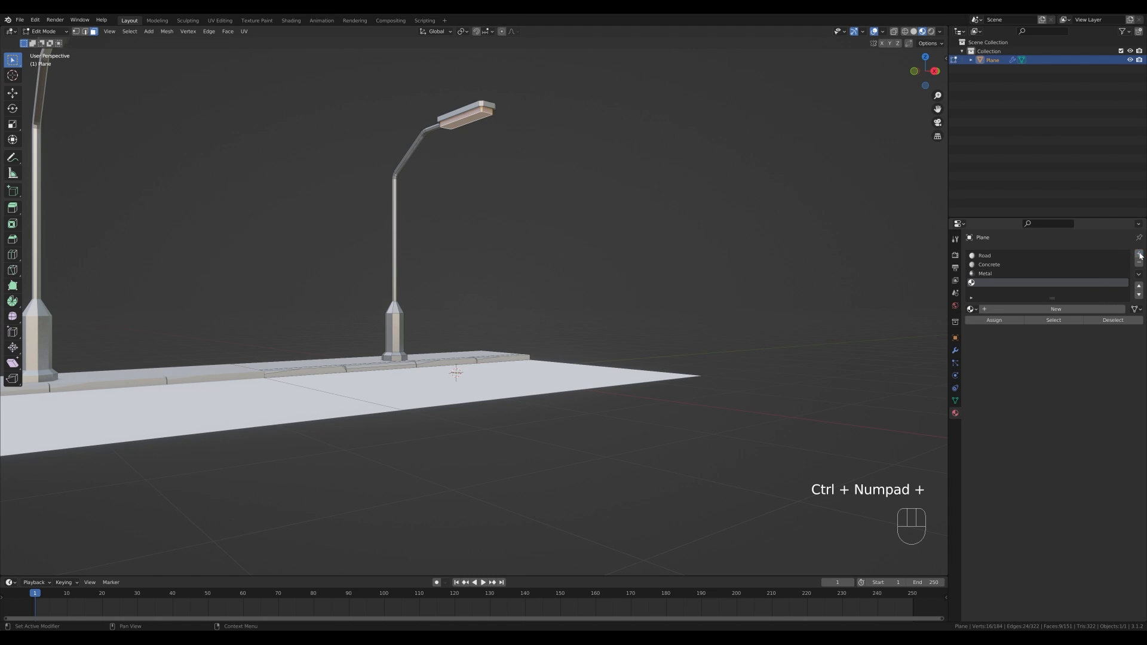
click(1018, 310)
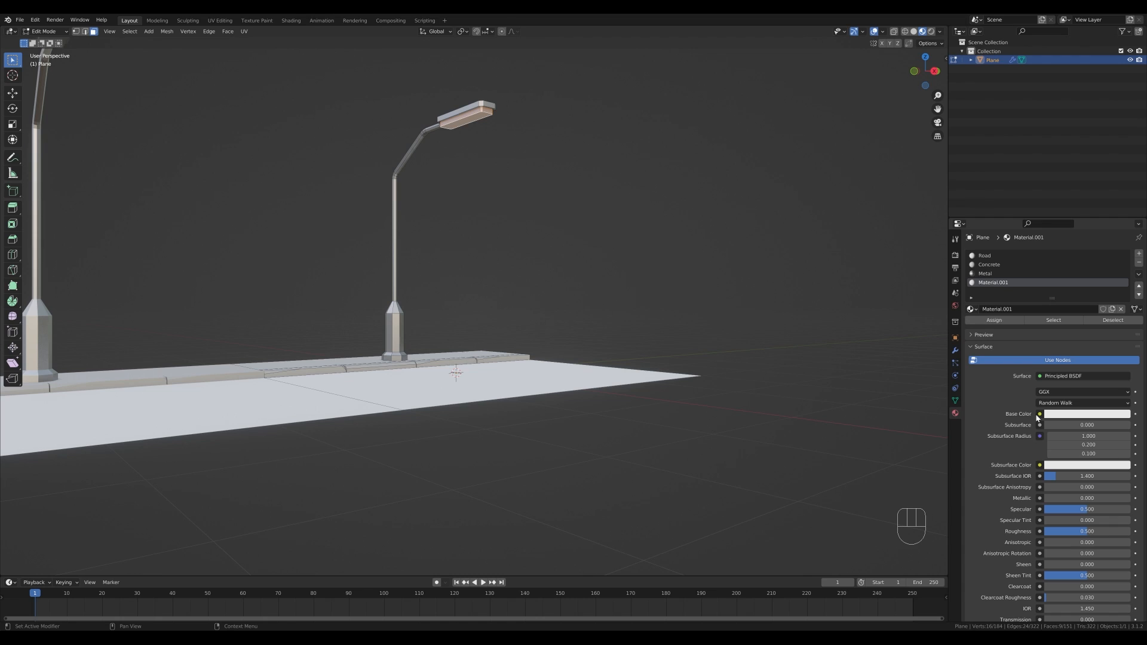
click(1063, 377)
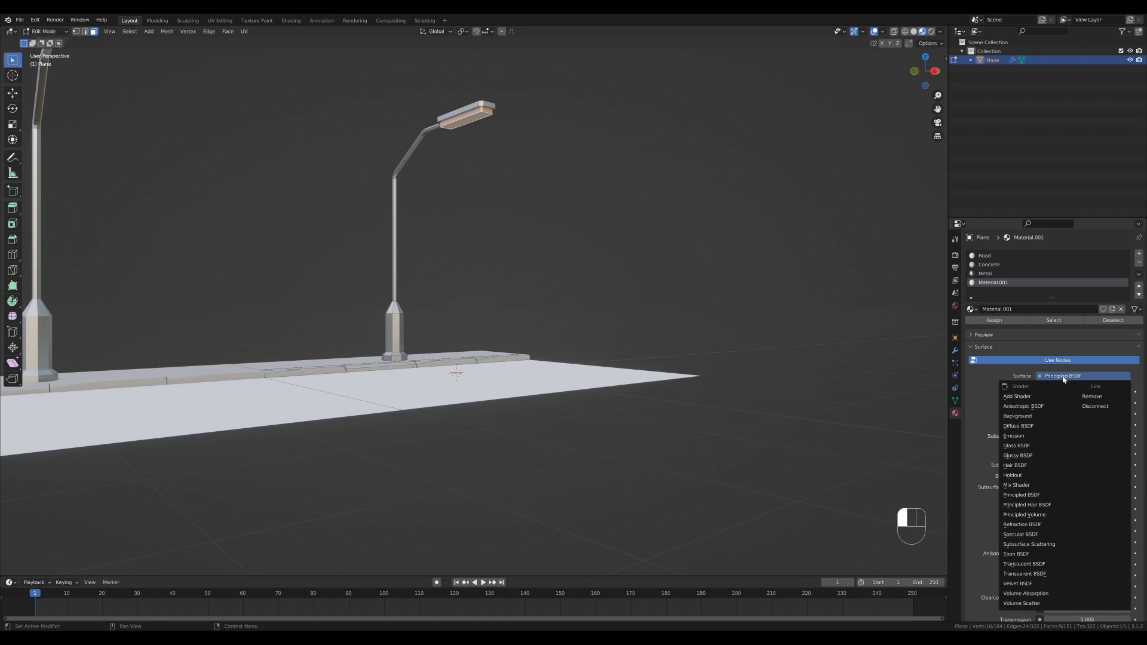
click(1028, 435)
click(1087, 405)
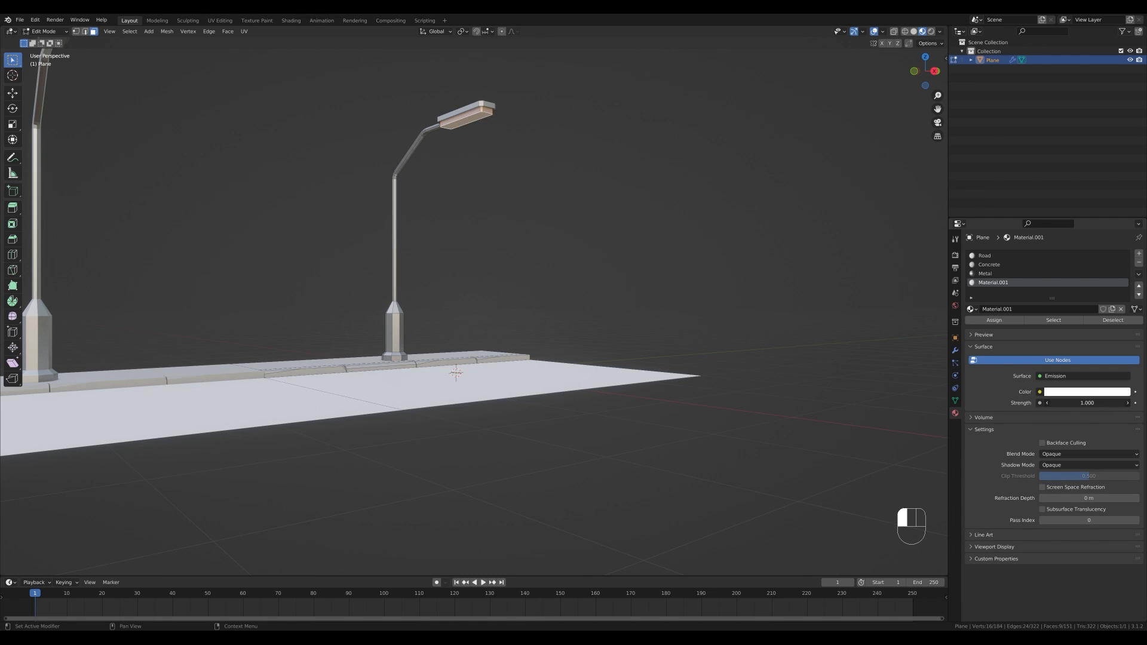
text(5)
key(Return)
click(994, 321)
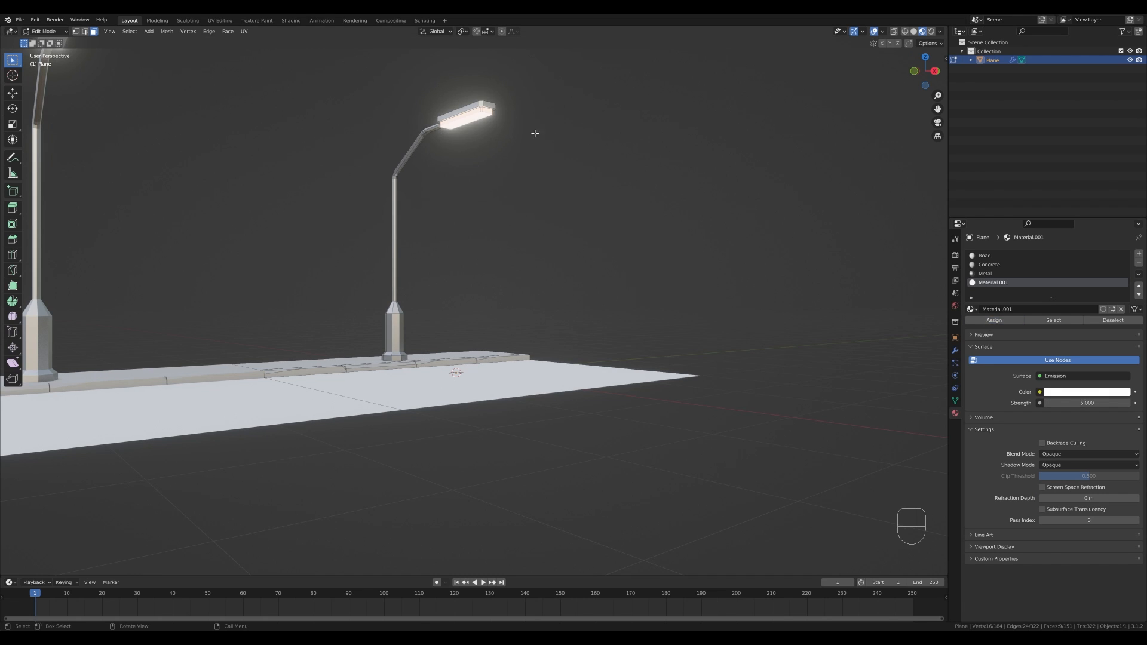
- Select the Road material on the street object and darken its base color to near black
key(Tab)
middle_drag(573, 267, 686, 315)
click(985, 256)
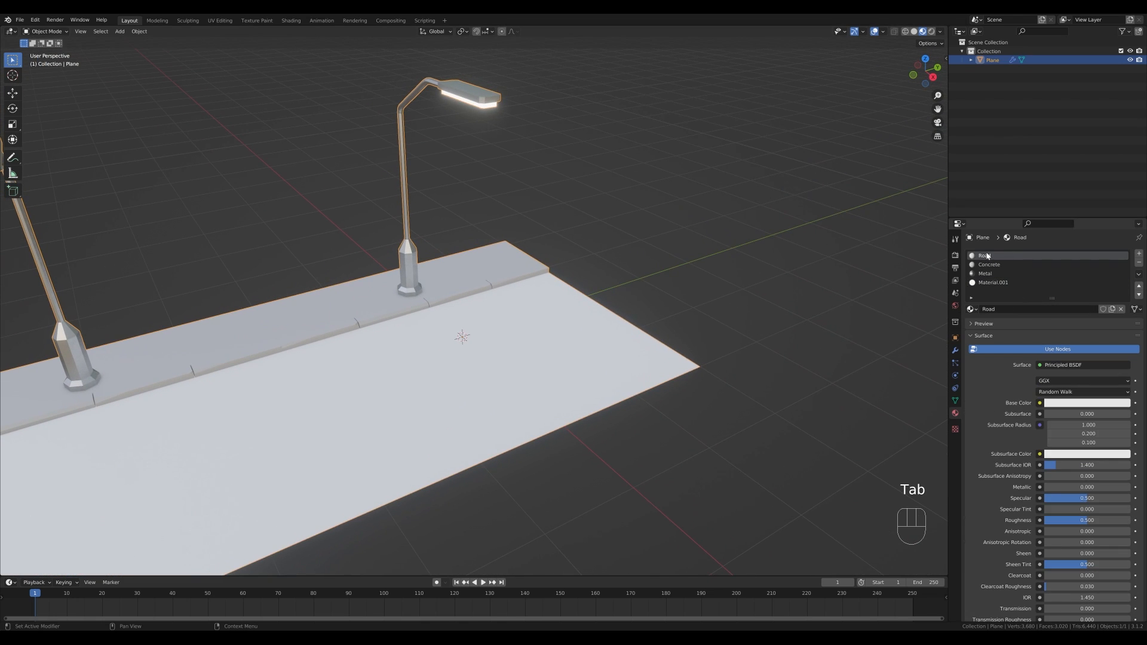
click(1111, 403)
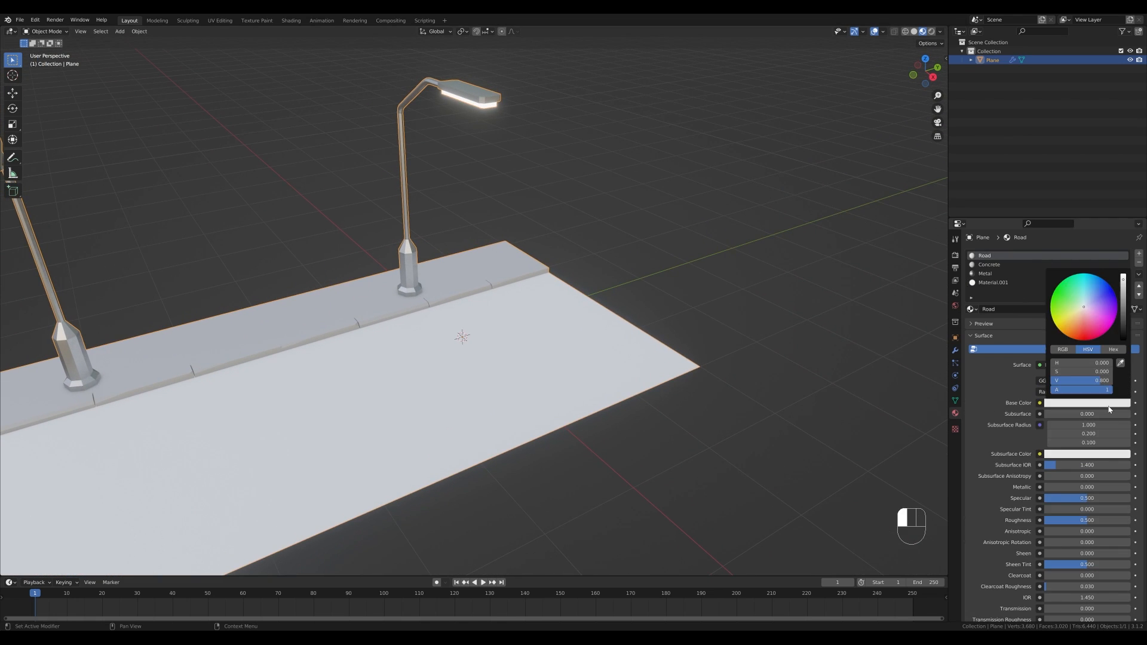
drag(1125, 297, 1123, 334)
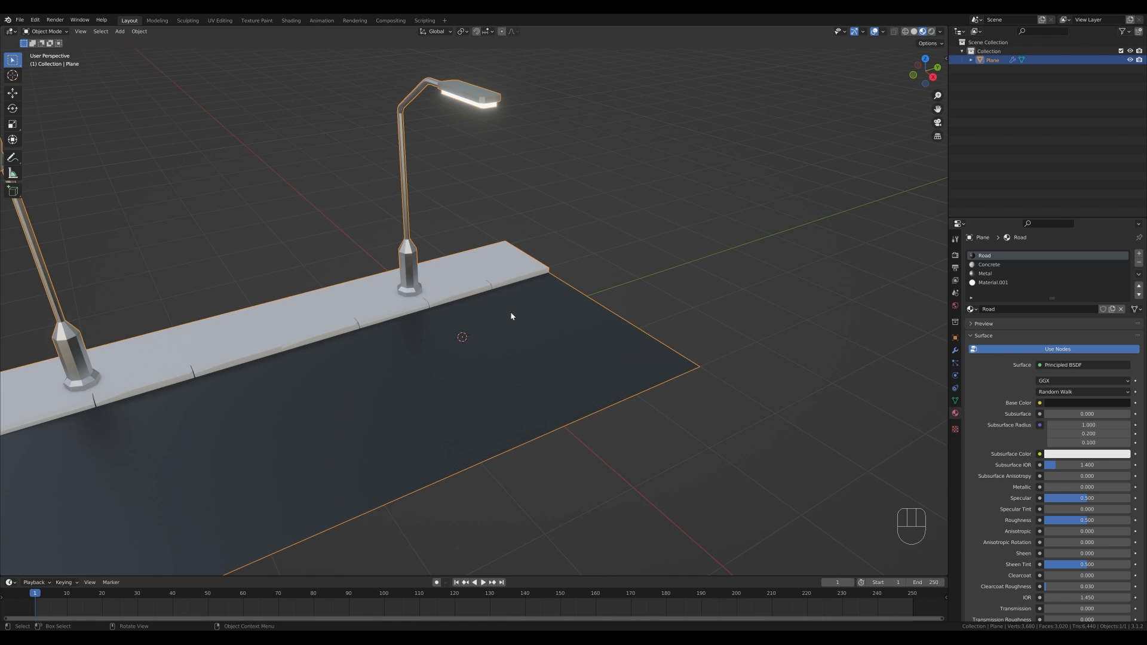
- Select the road surface face and unwrap it
key(Tab)
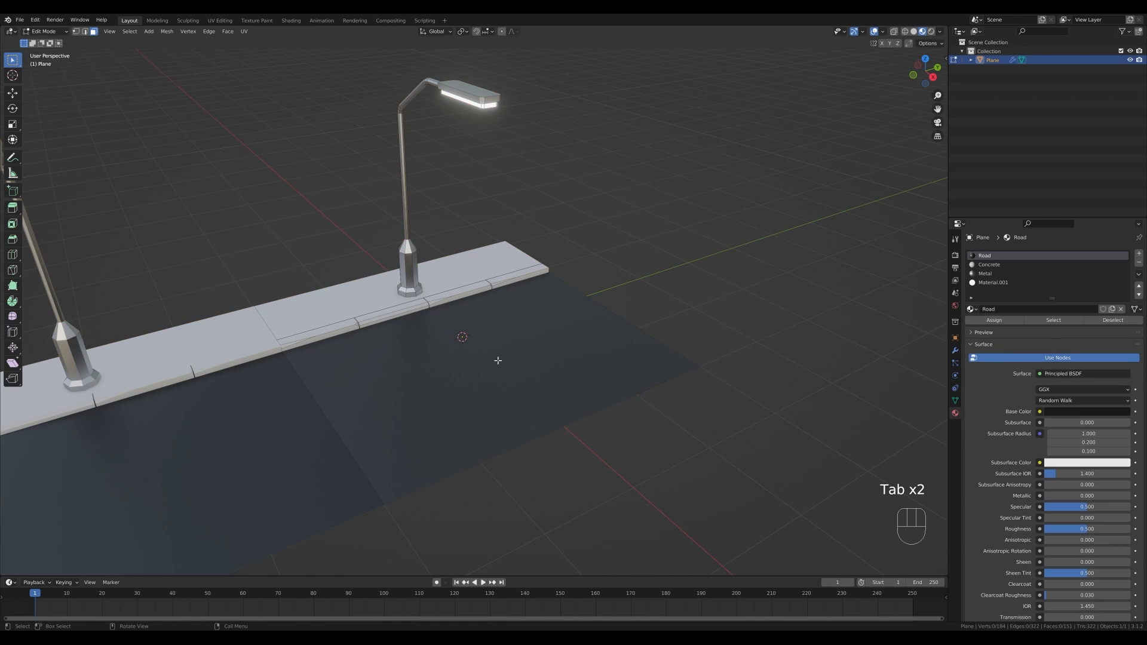
click(478, 351)
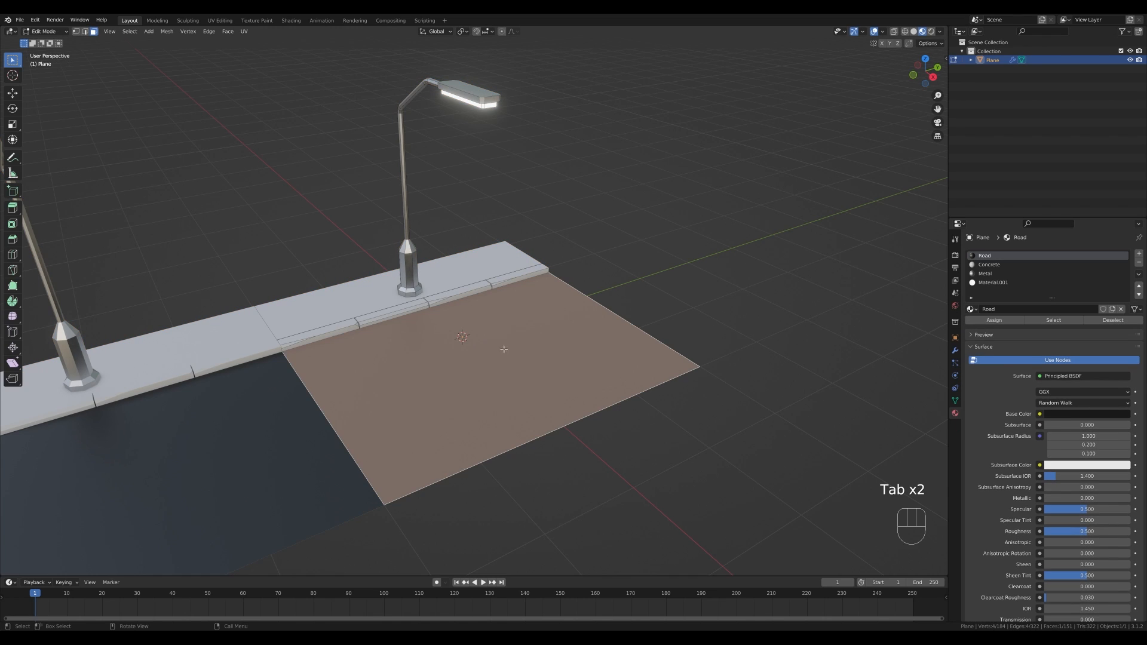
key(u)
click(467, 371)
key(Tab)
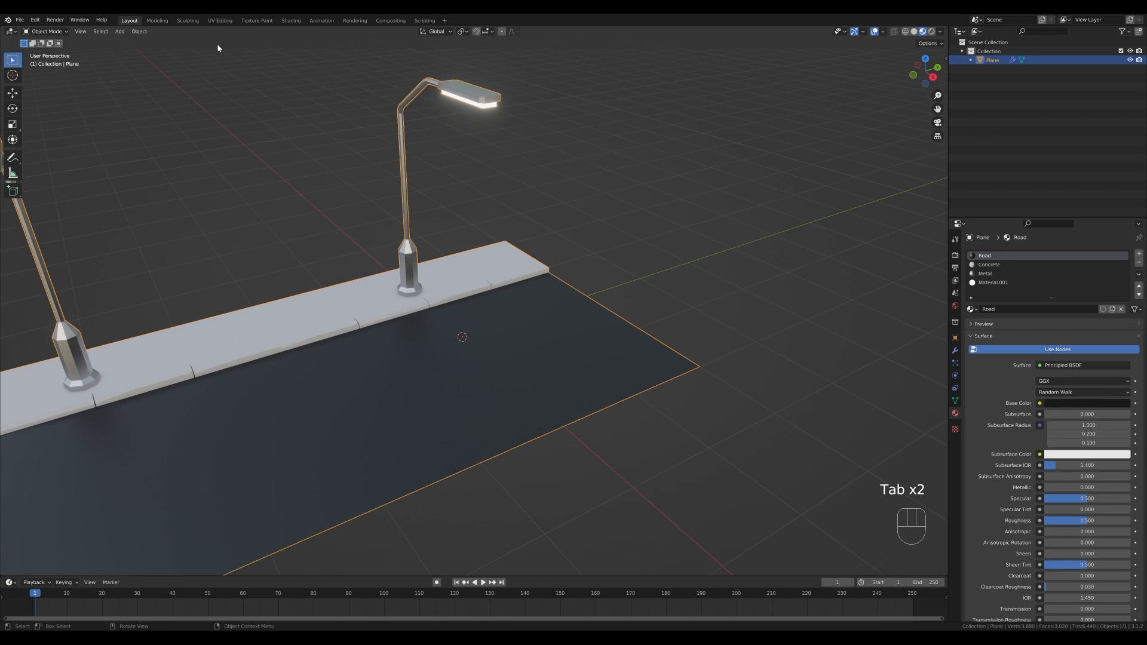
- In Texture Paint, add a Roughness texture paint slot named Road Roughness sized 2048 x 2048 px
click(220, 20)
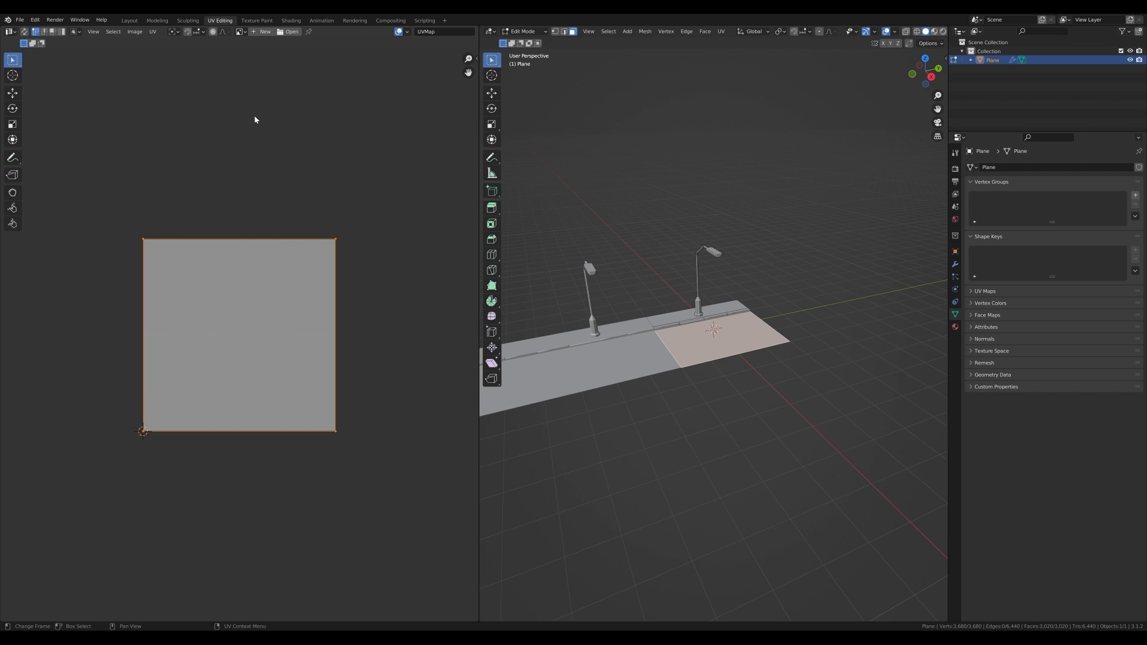
click(258, 20)
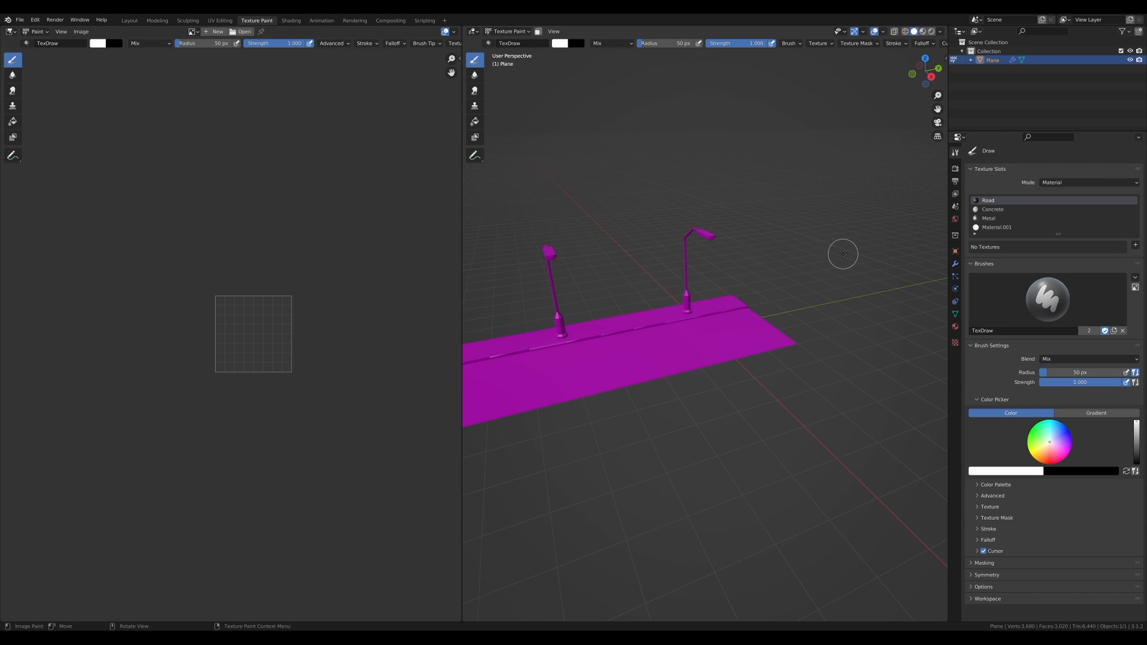
scroll(745, 328, up, 5)
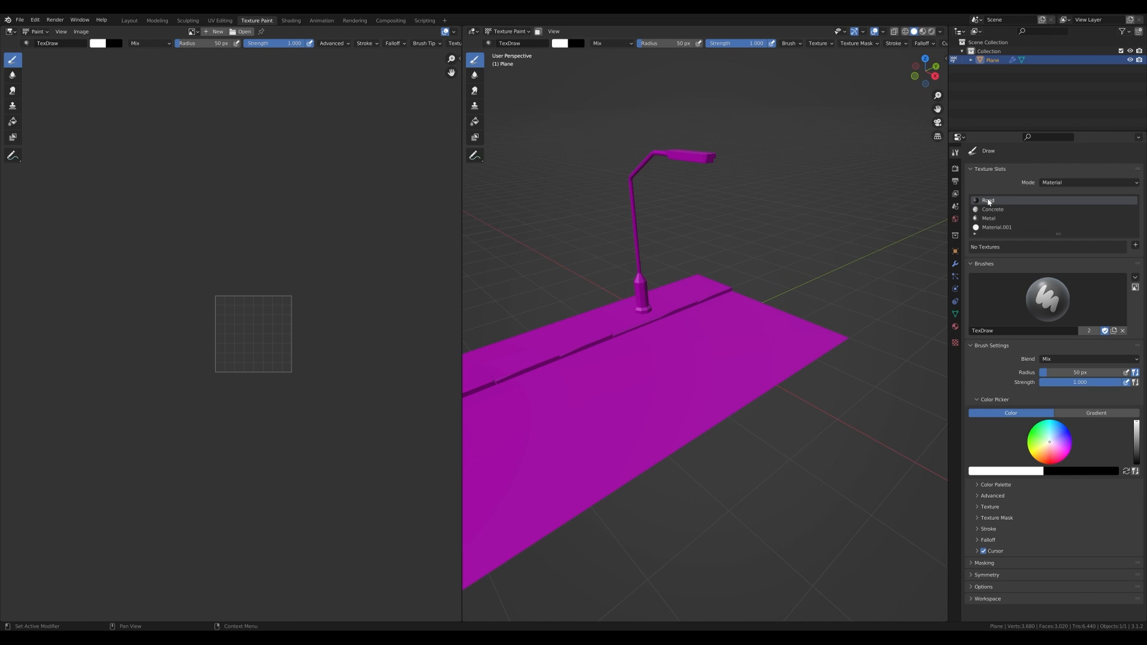
click(1134, 246)
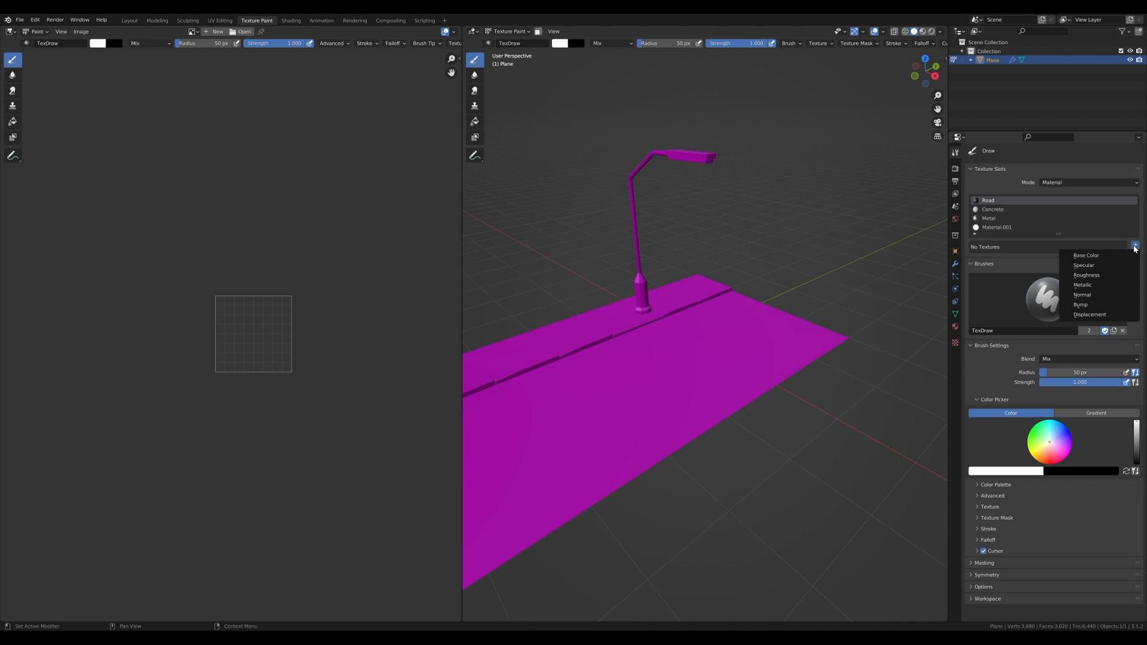
click(1094, 274)
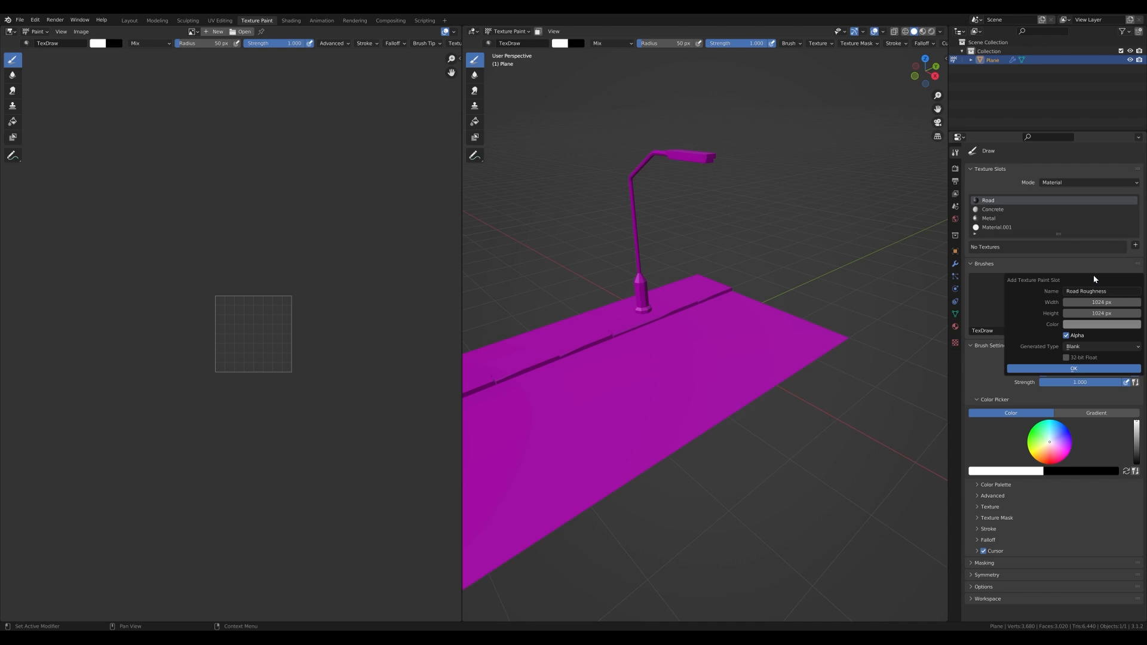
click(1107, 302)
text(2048)
key(Tab)
text(2048)
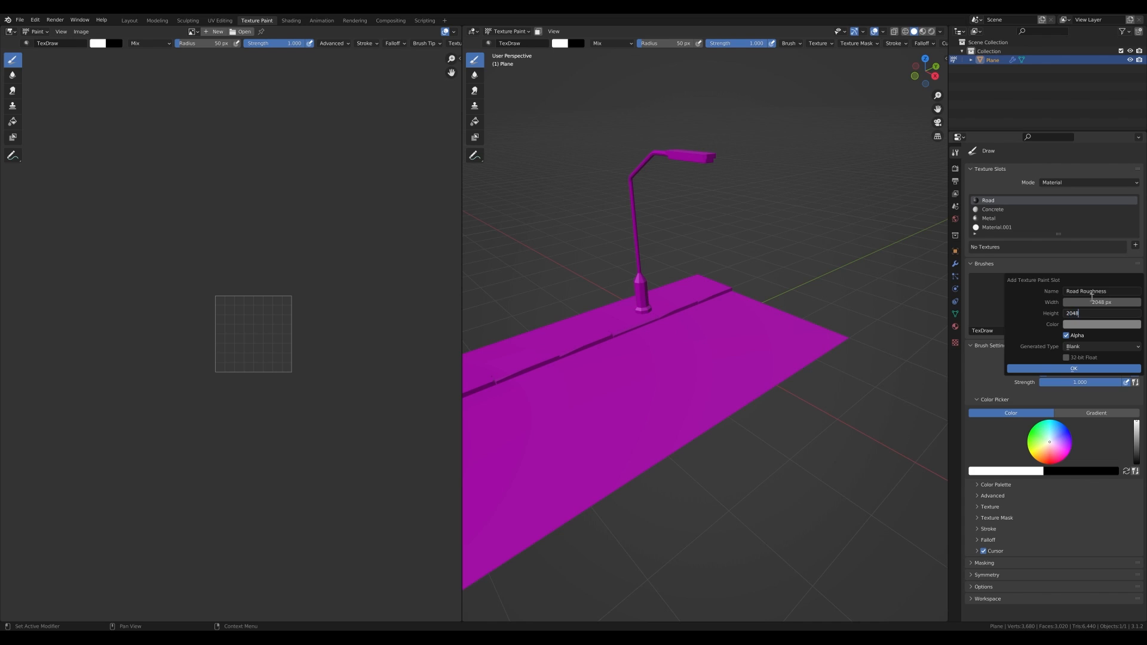
key(Return)
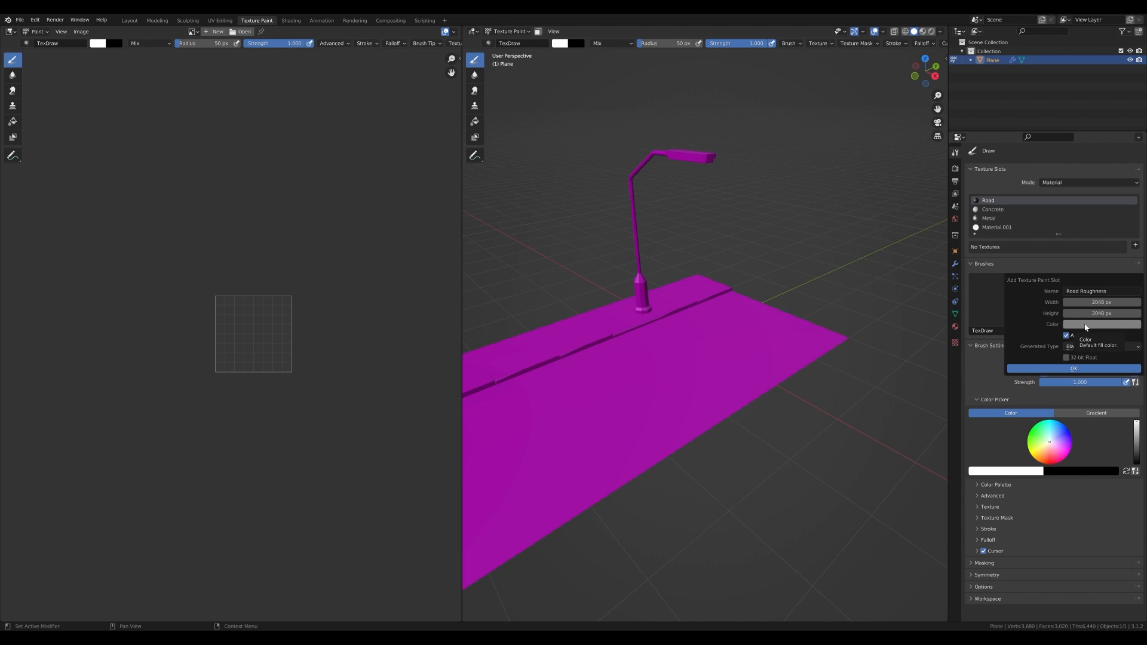
- Set the new roughness slot's fill color to a grey of value about 0.59 and create it
click(1086, 325)
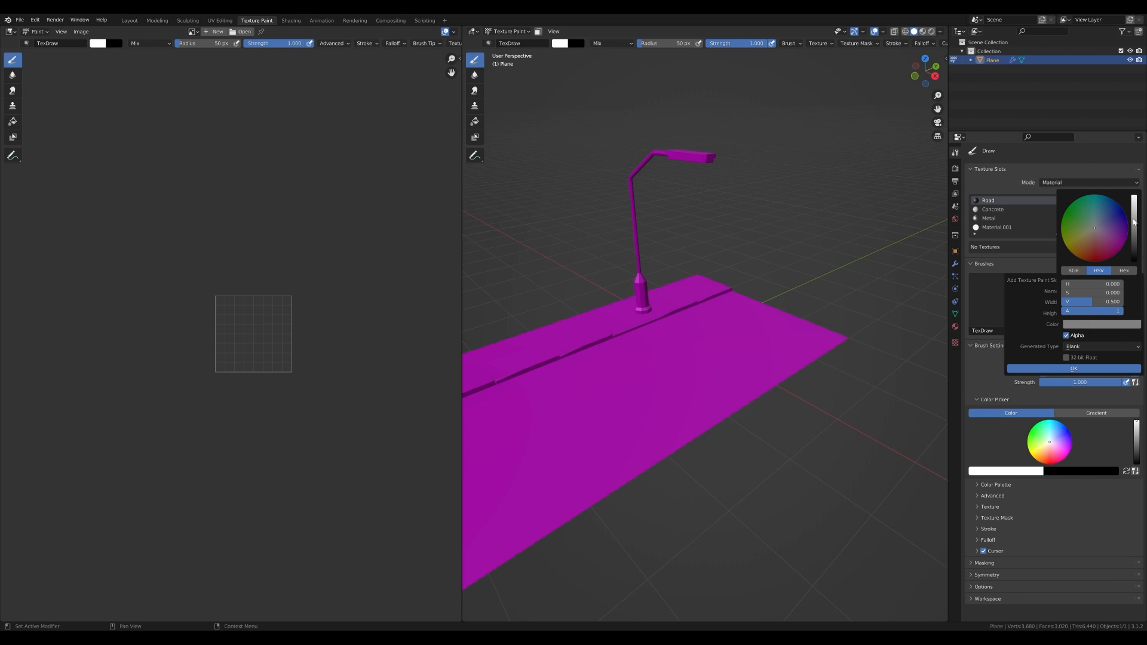
drag(1134, 229, 1134, 260)
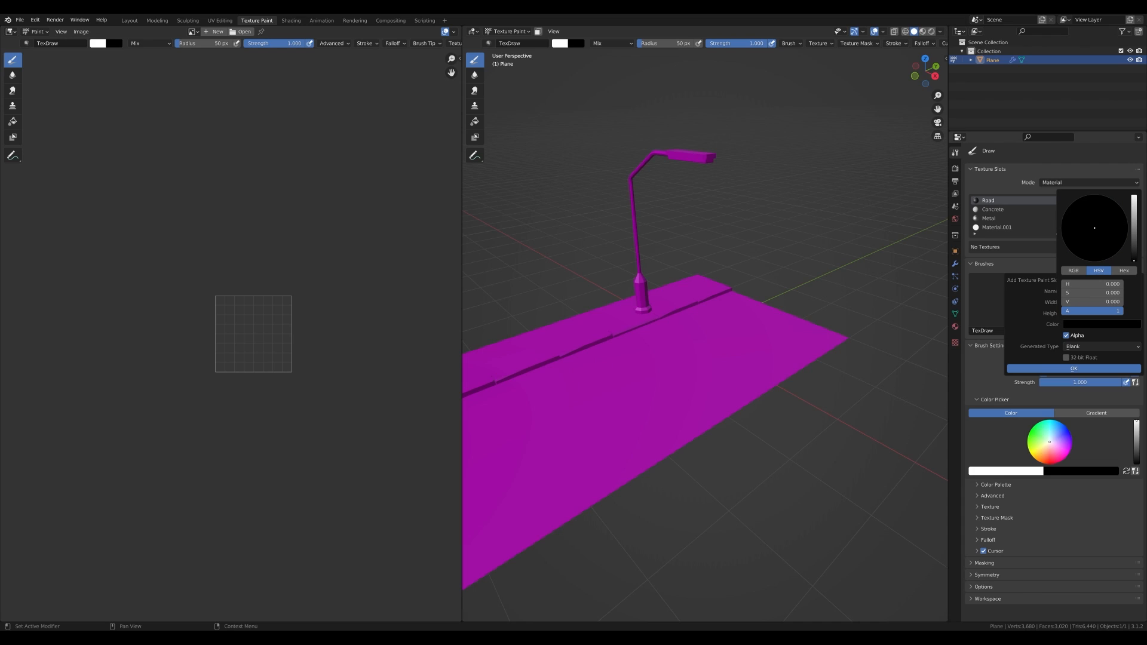
drag(1134, 260, 1134, 218)
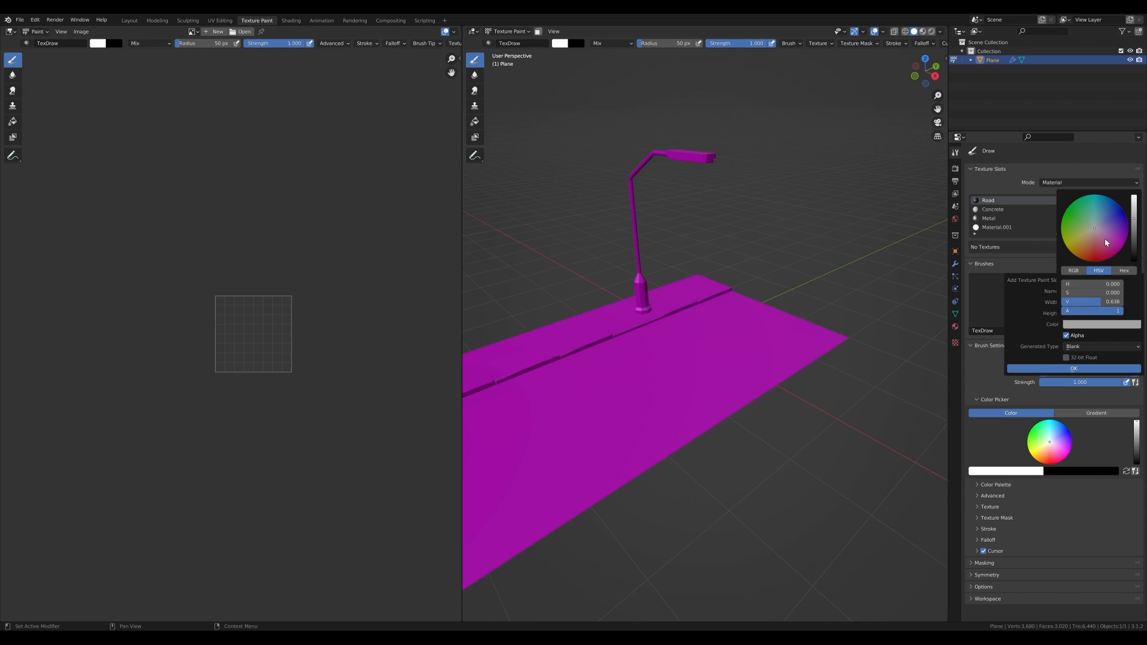
drag(1134, 218, 1134, 219)
drag(1135, 219, 1135, 221)
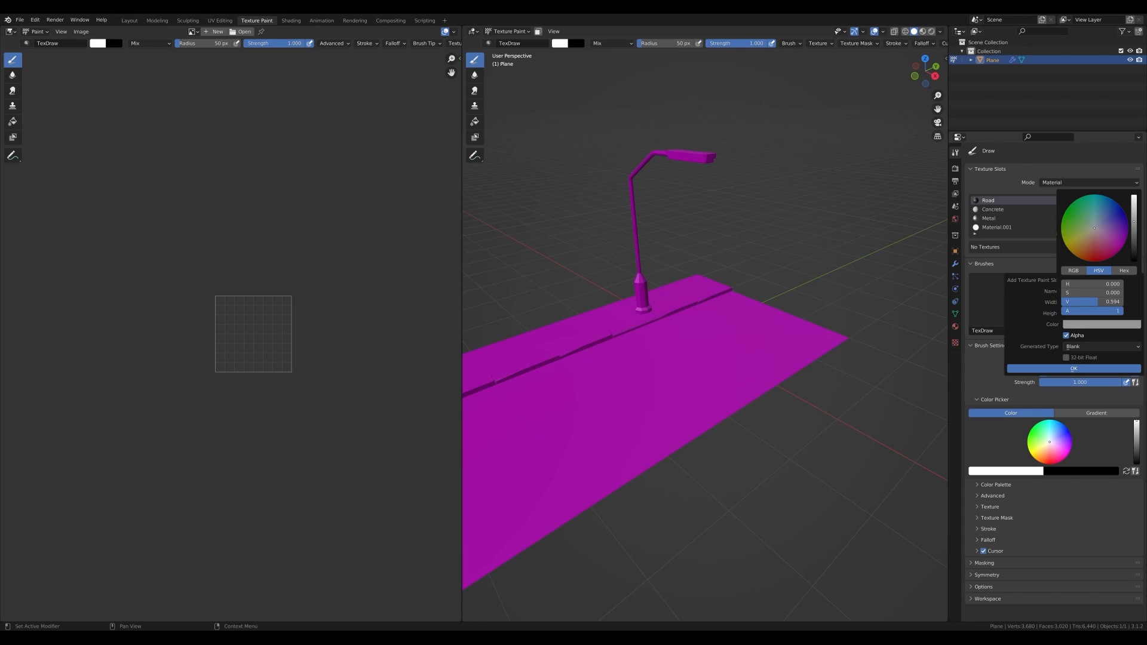
click(1039, 368)
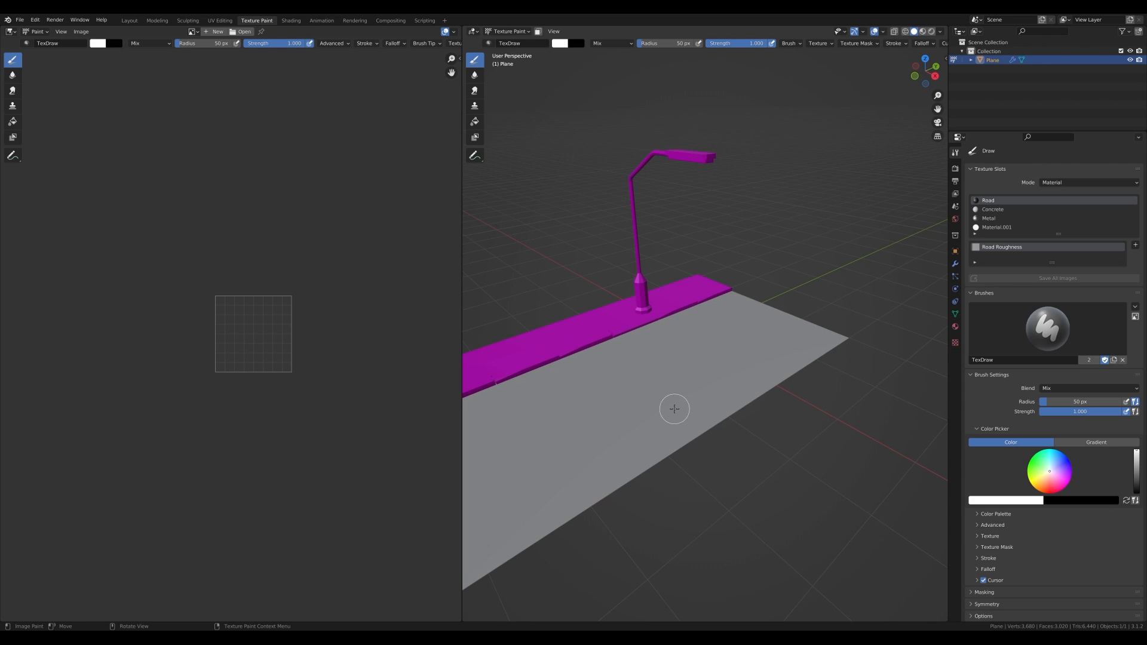
- Set the brush color to black and paint dark roughness patches on the road near the lamp base
click(561, 46)
drag(627, 86, 628, 117)
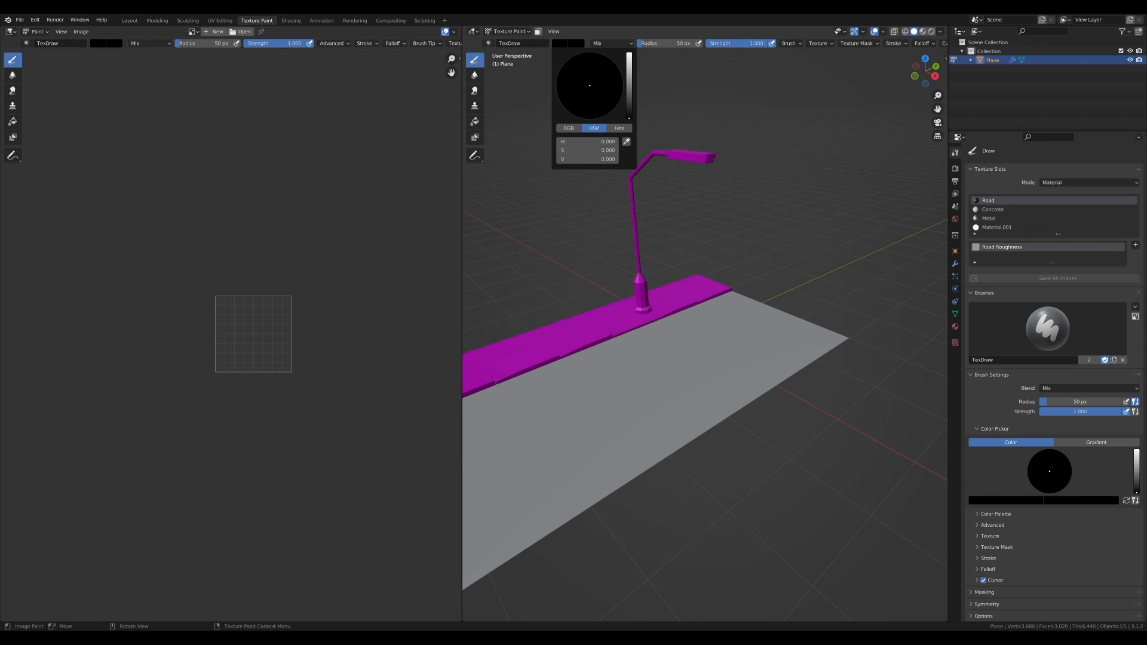
middle_drag(770, 227, 678, 303)
drag(679, 303, 630, 329)
mouse_move(688, 292)
mouse_down()
mouse_move(613, 321)
mouse_move(628, 327)
mouse_move(676, 299)
mouse_up()
- Paint another dark roughness patch on the road surface
scroll(672, 303, up, 1)
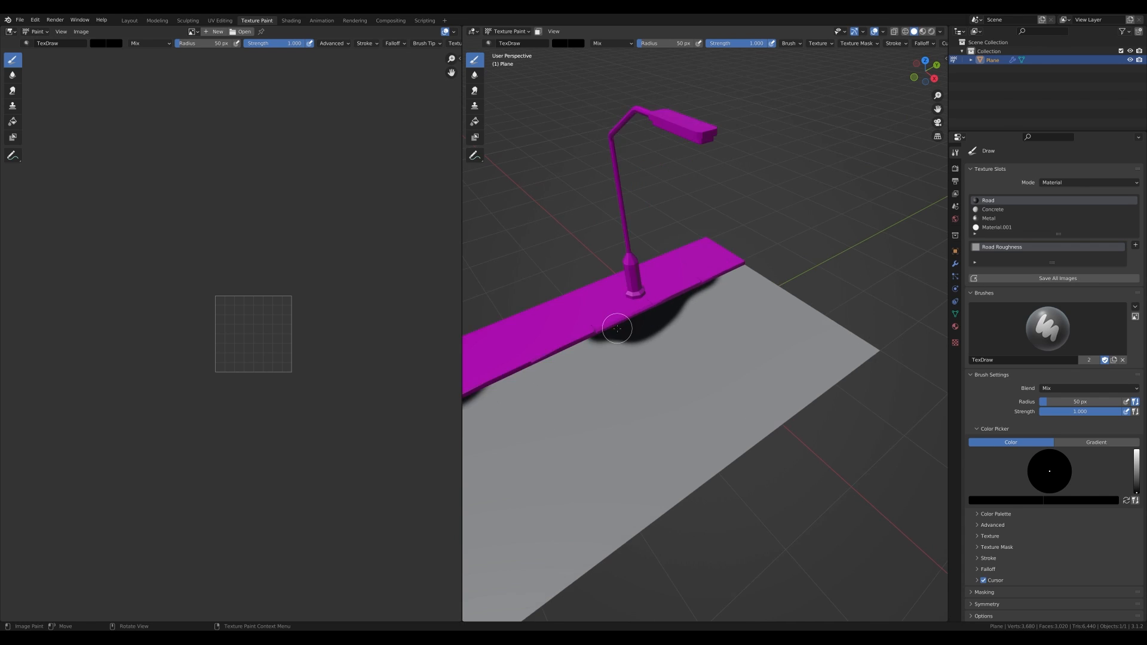
scroll(617, 331, down, 7)
scroll(560, 373, up, 8)
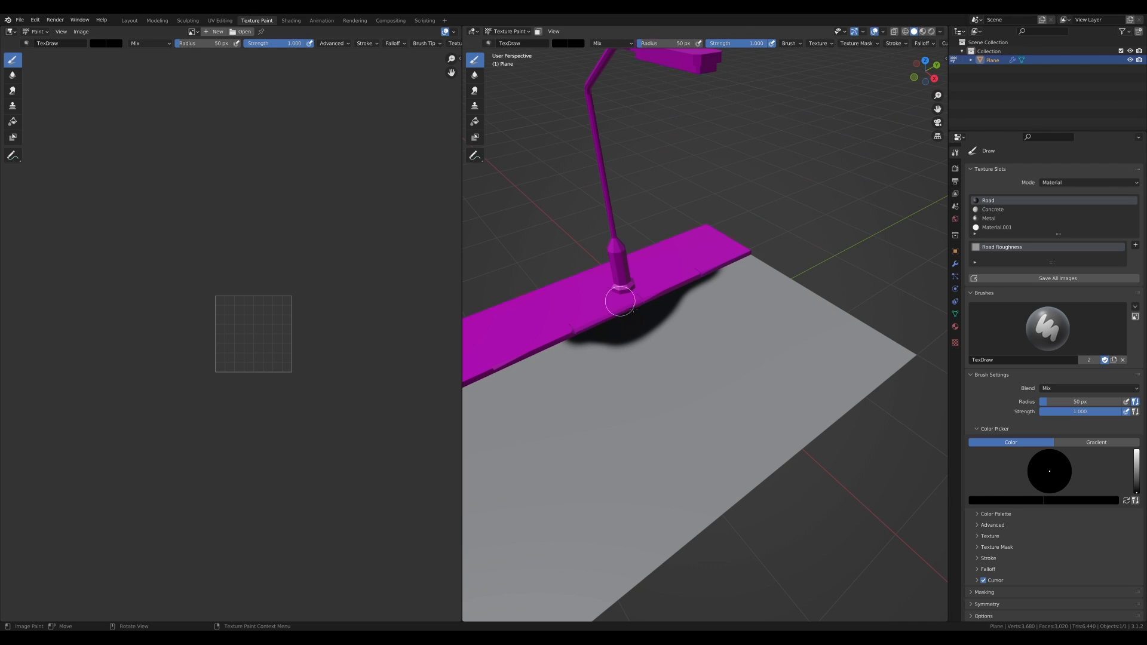
scroll(747, 323, down, 1)
mouse_move(745, 306)
mouse_down()
mouse_move(724, 367)
mouse_move(776, 383)
mouse_move(743, 291)
mouse_move(737, 370)
mouse_move(756, 334)
mouse_move(737, 349)
mouse_move(755, 340)
mouse_move(771, 353)
mouse_up()
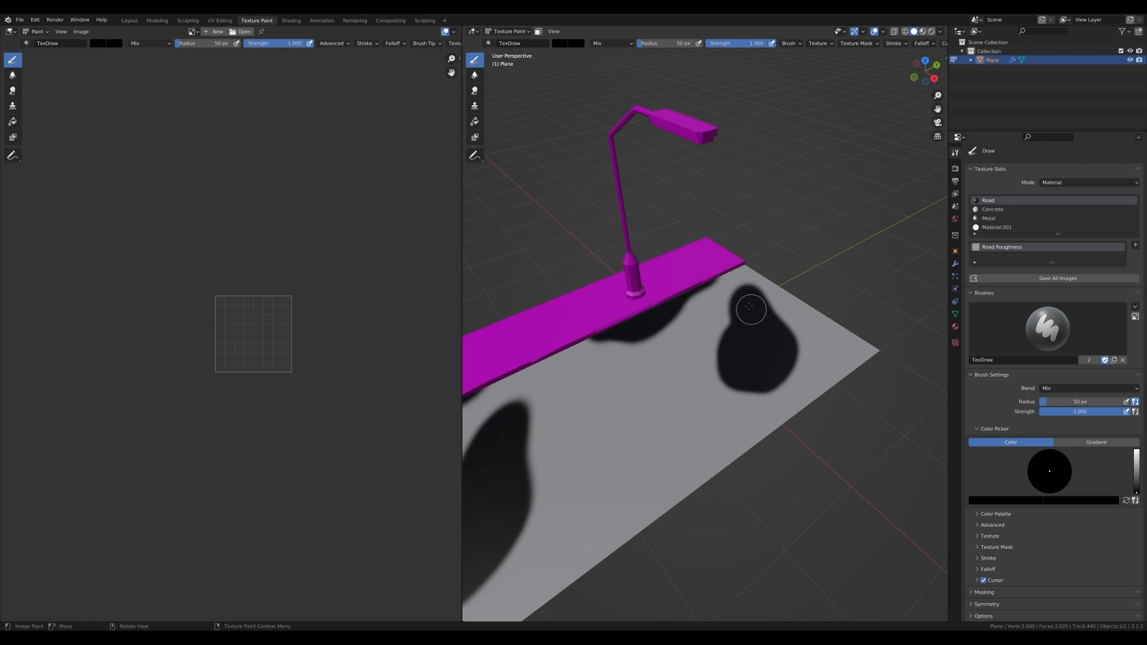
- Paint further dark patches across the road, undoing unwanted strokes
drag(818, 302, 824, 326)
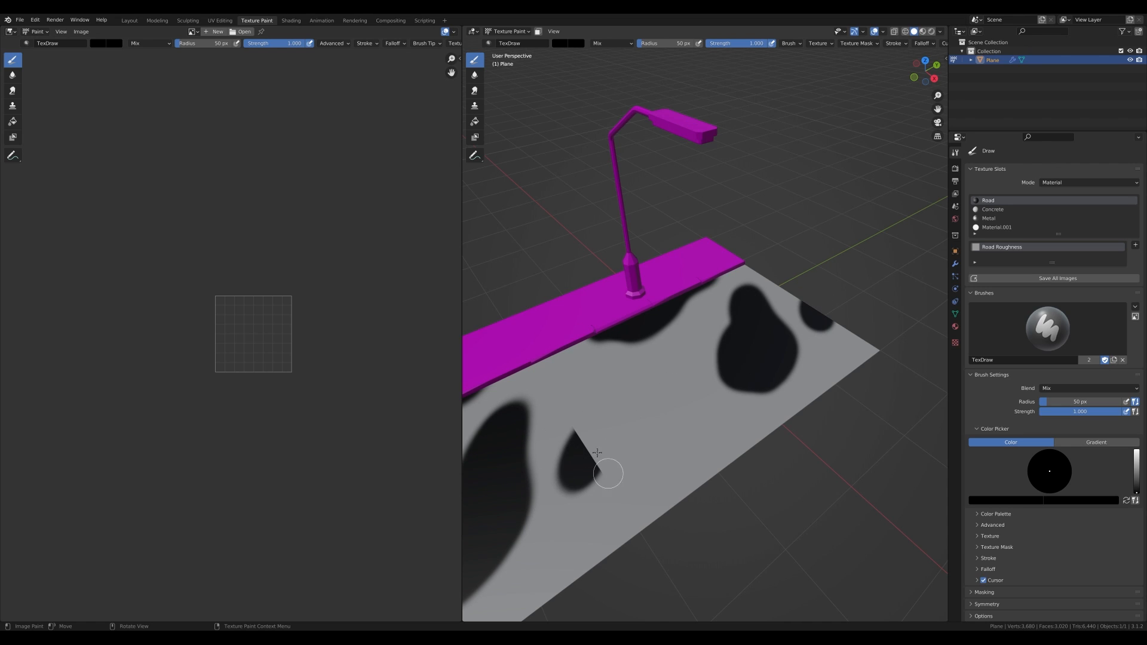
key(ctrl+z)
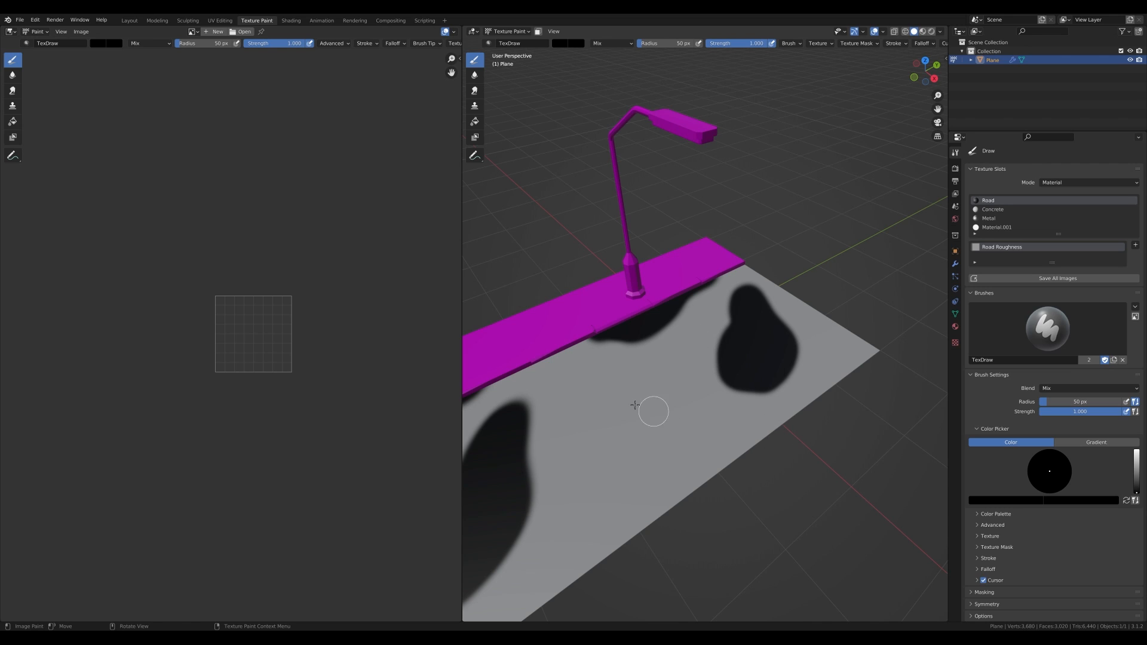
mouse_move(604, 382)
mouse_down()
mouse_move(730, 469)
mouse_move(792, 425)
mouse_move(779, 420)
mouse_move(734, 472)
mouse_up()
key(ctrl+z)
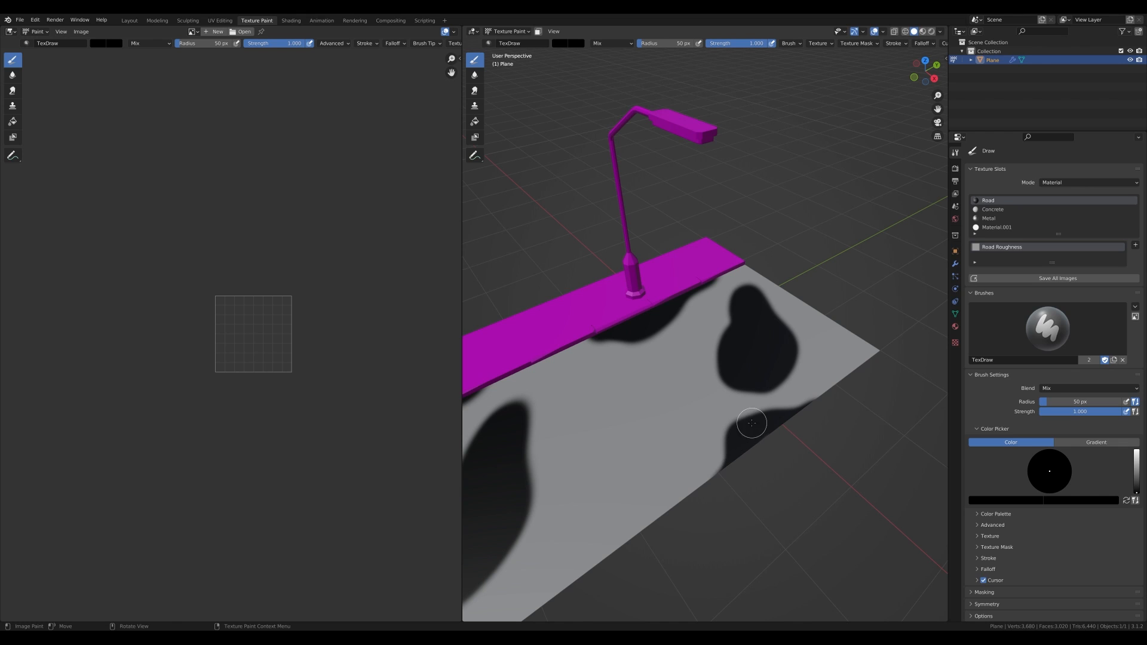
click(682, 359)
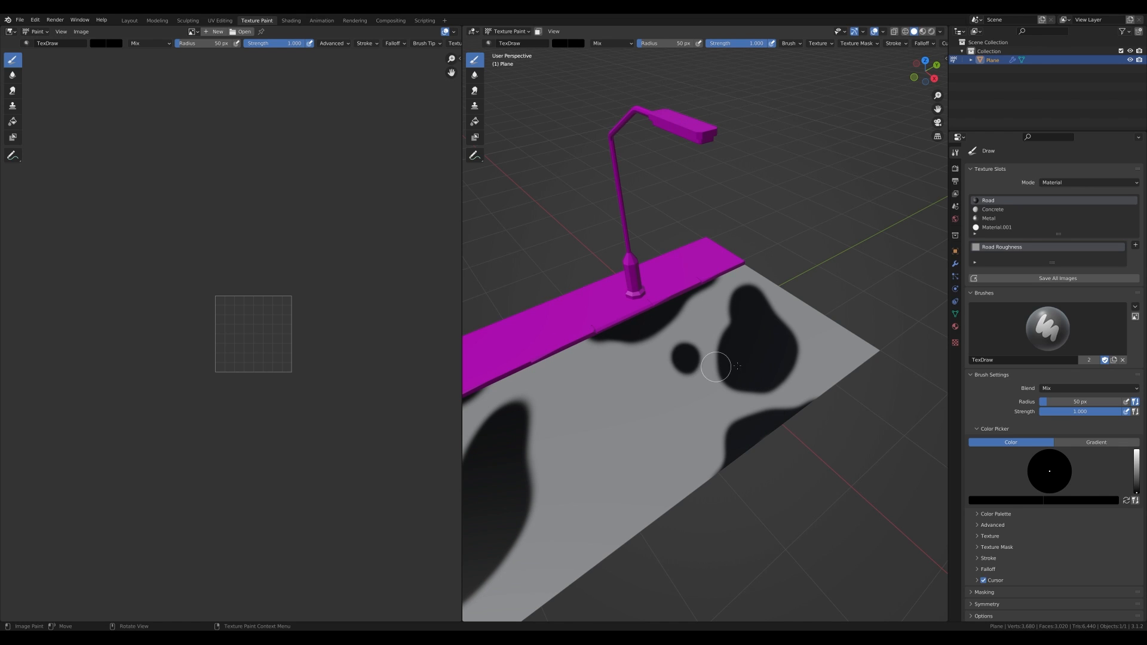
middle_drag(773, 317, 721, 328)
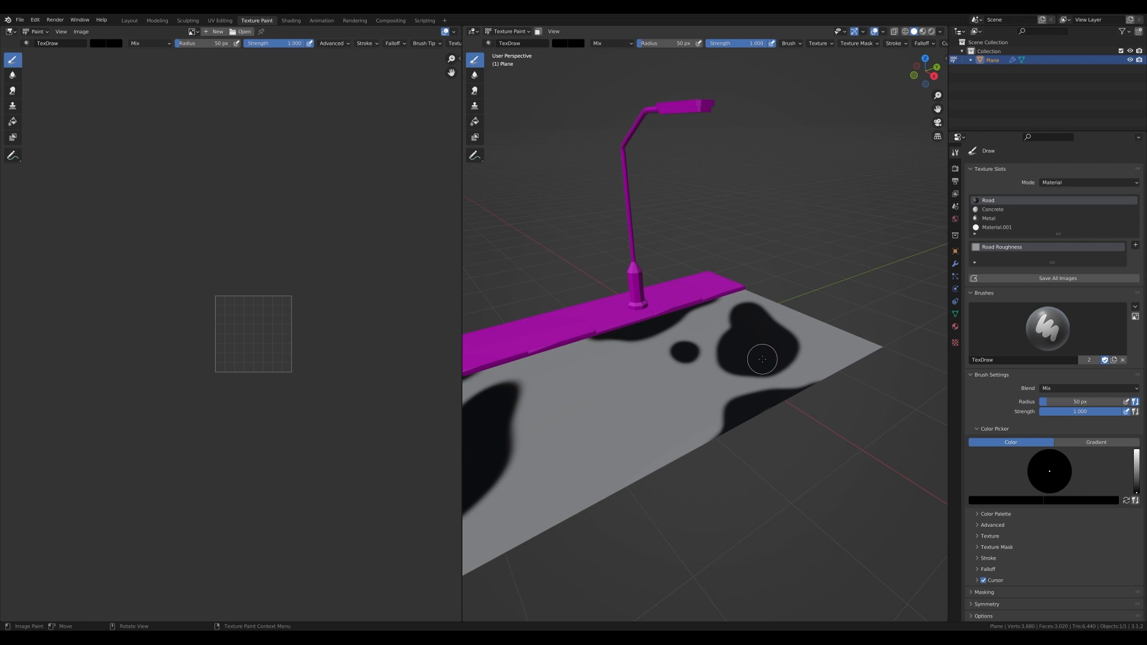
scroll(239, 314, up, 3)
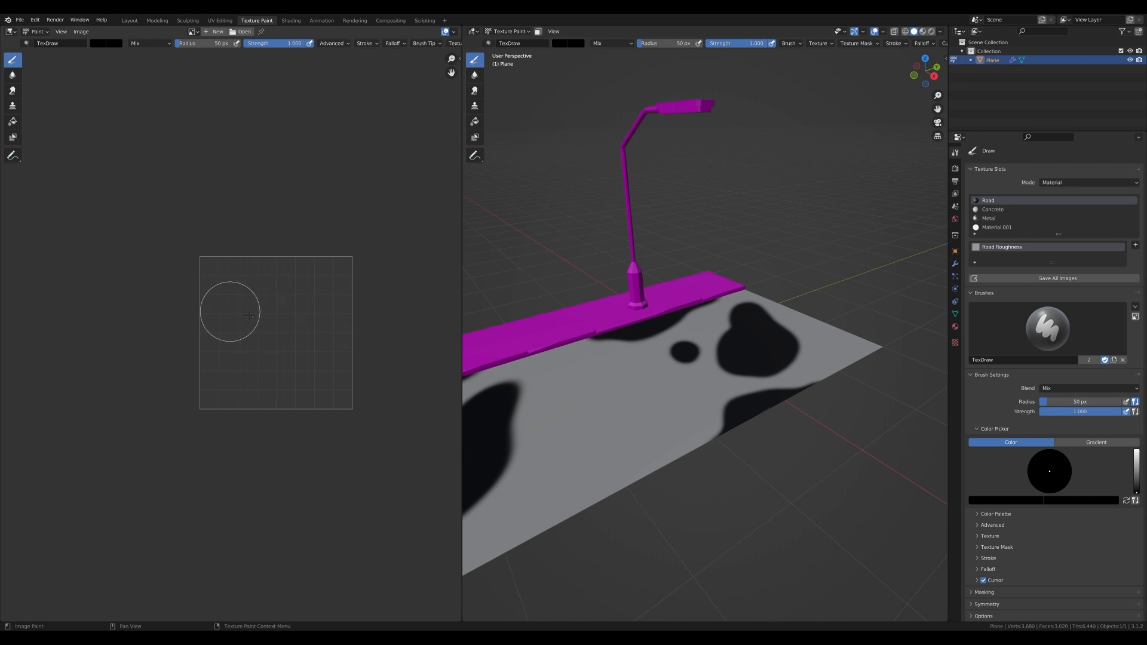
- Pack the painted Road Roughness image into the blend file
key(Tab)
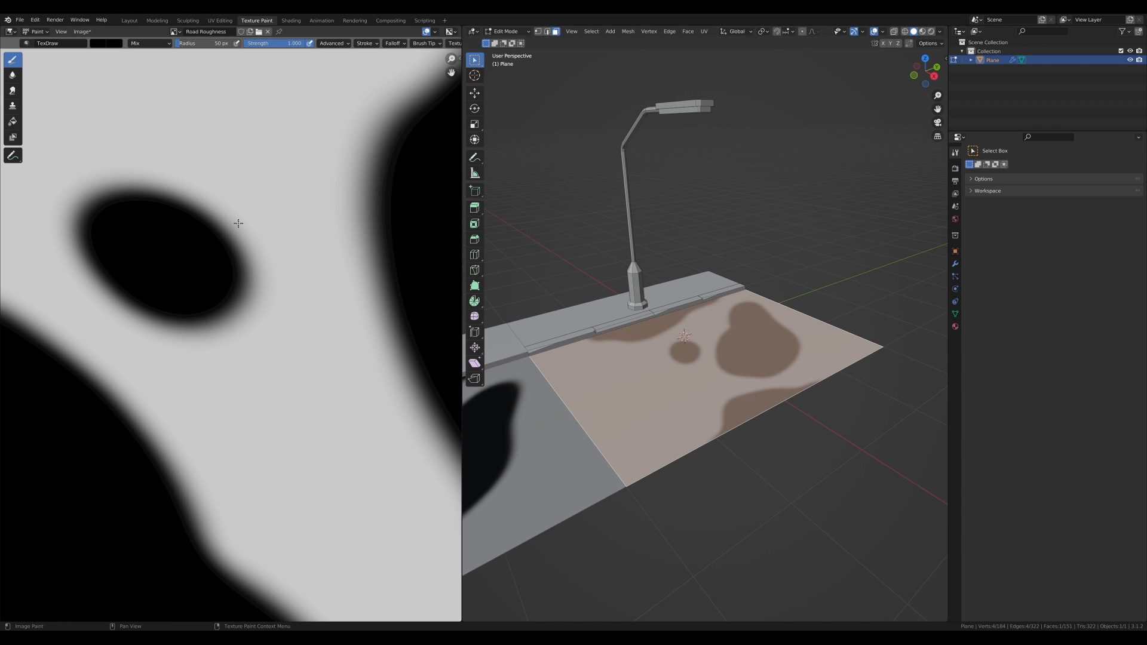
scroll(239, 227, down, 8)
scroll(260, 290, up, 3)
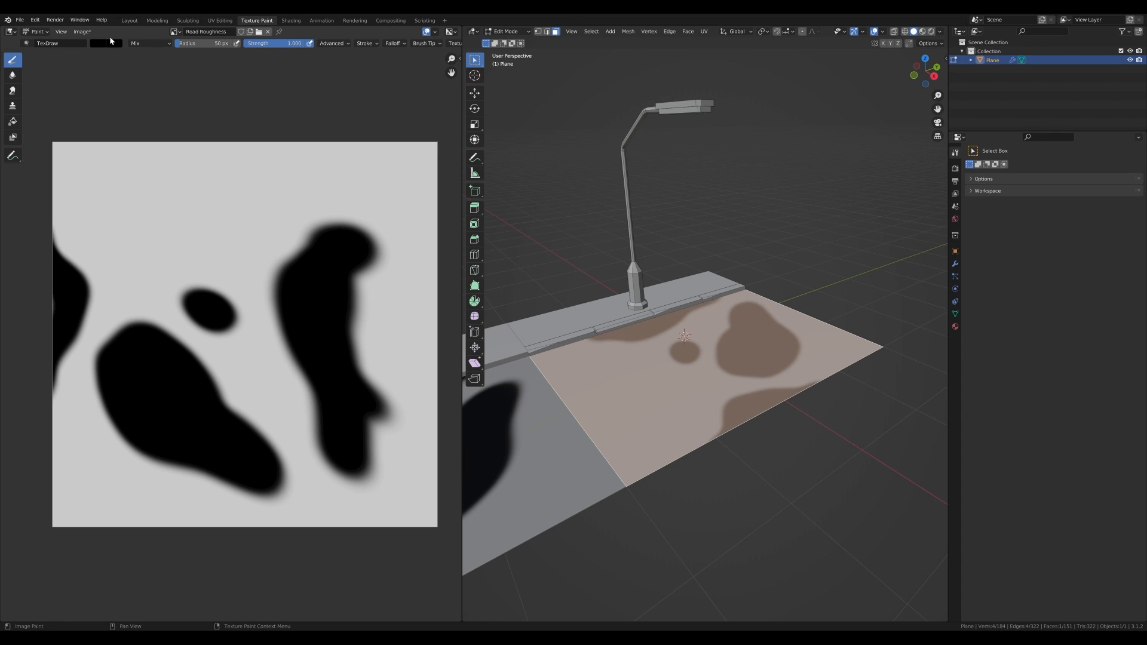
click(88, 32)
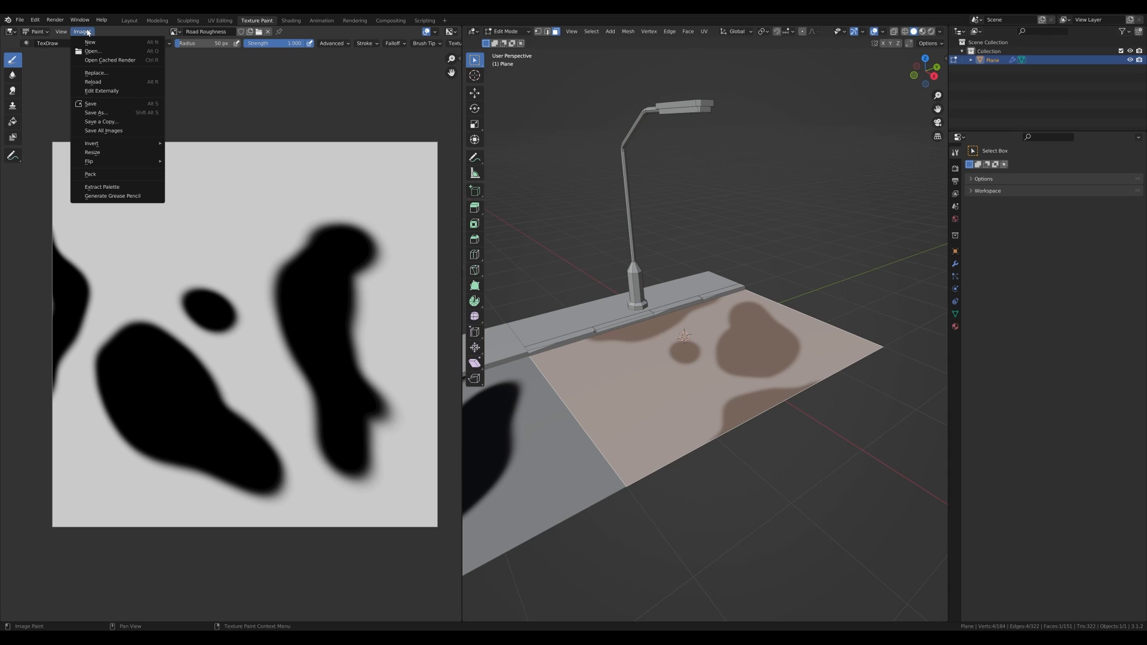
click(103, 109)
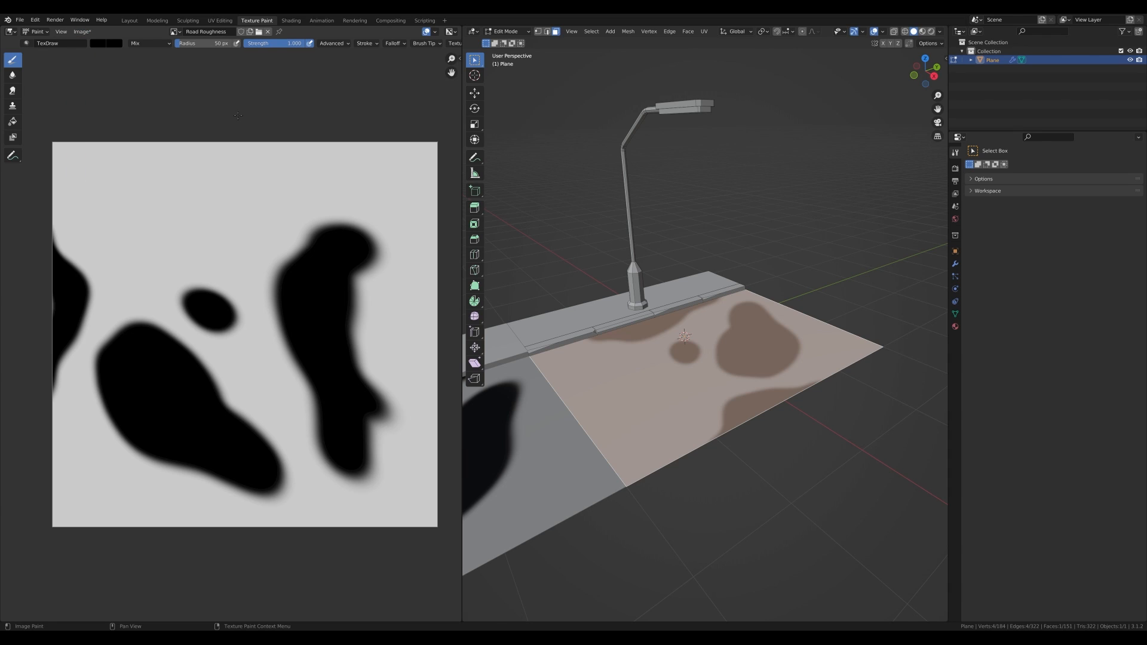
click(82, 32)
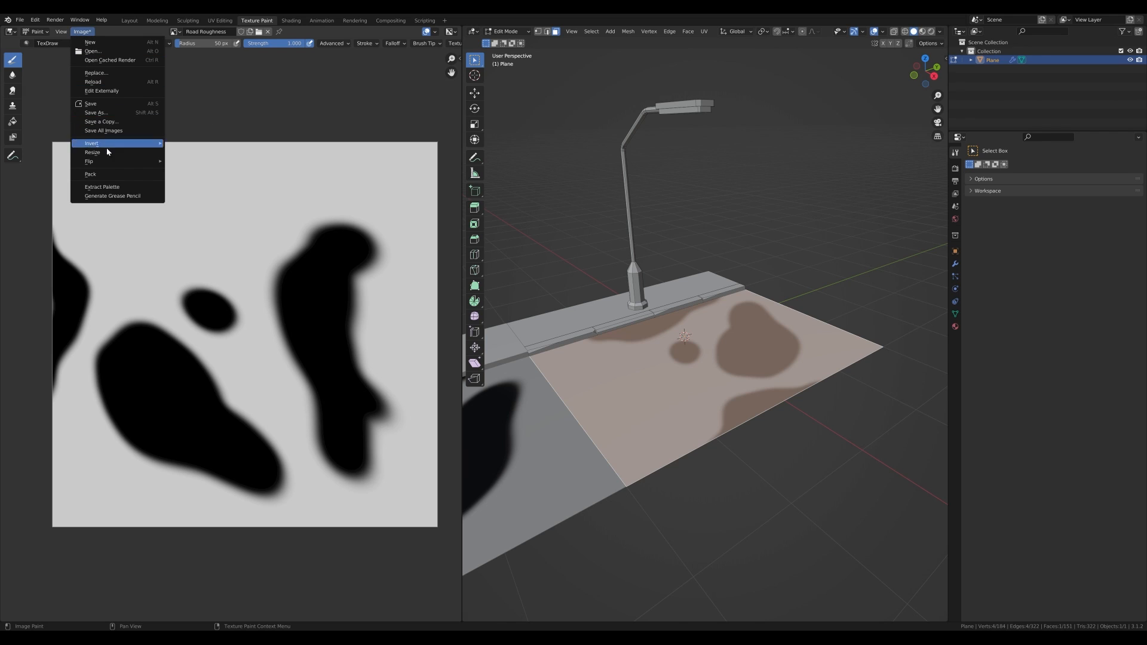
click(101, 172)
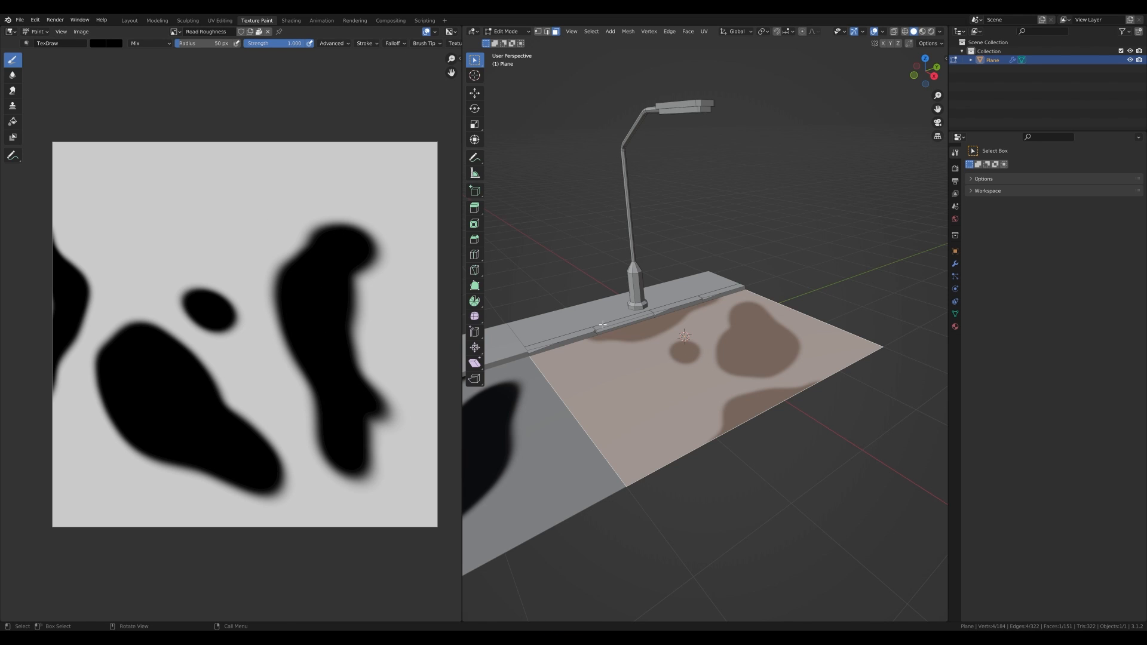
- Return to the Layout workspace and inspect the road's painted roughness in the viewport
click(129, 20)
middle_drag(564, 374, 508, 338)
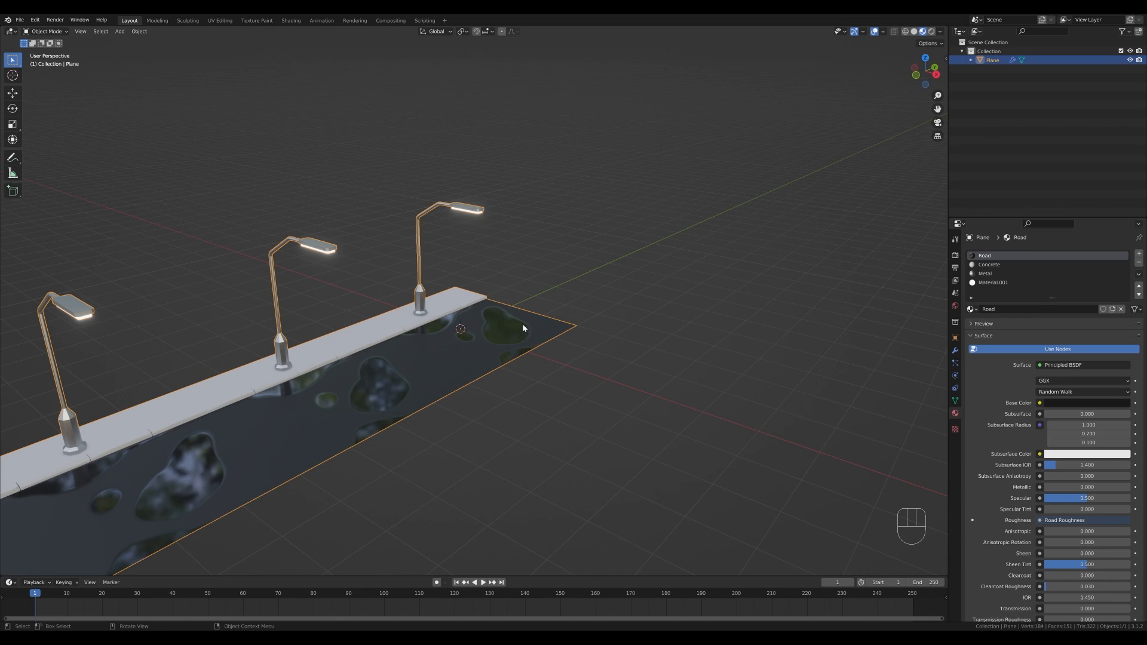
- Add a camera to the scene and clear its rotation
key(shift+a)
mouse_move(526, 332)
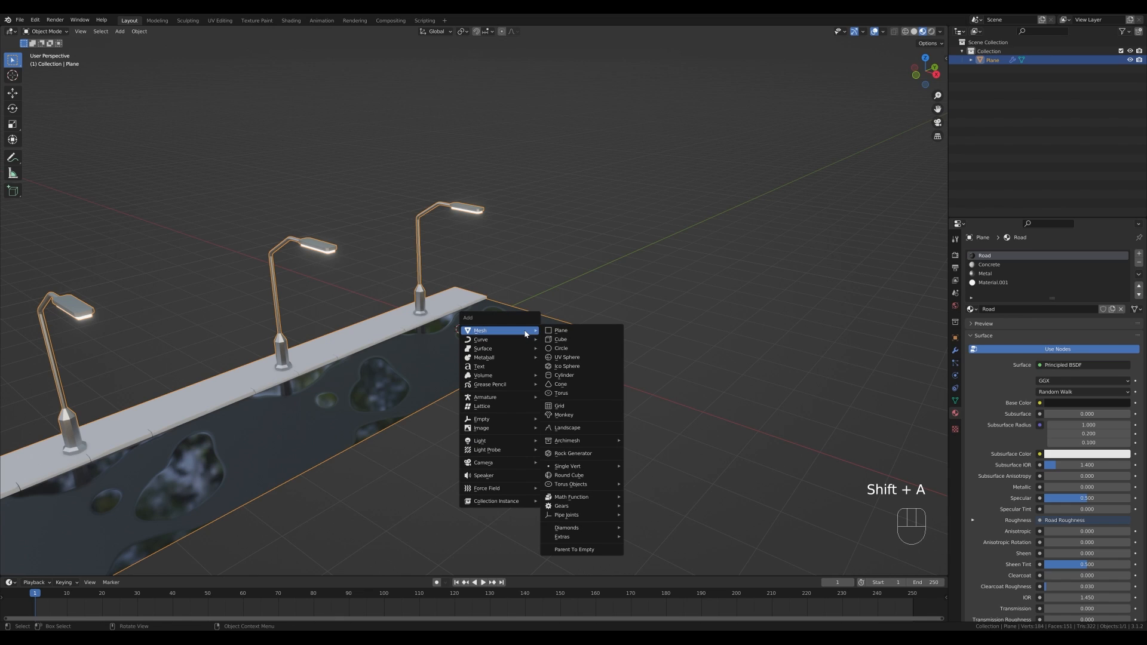
mouse_move(520, 463)
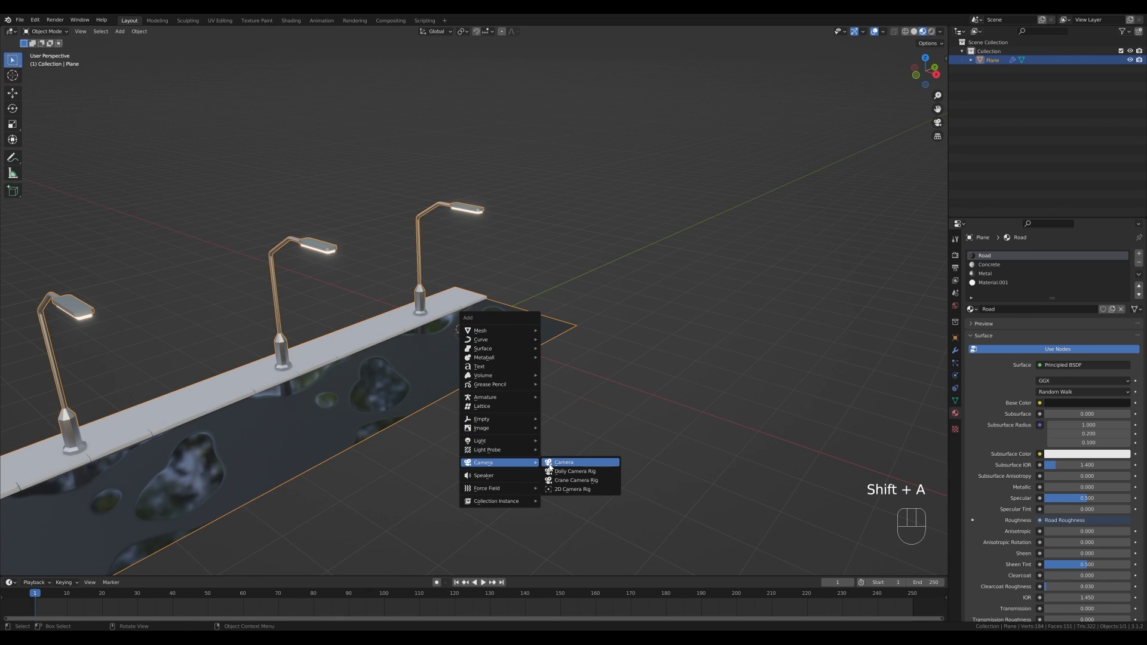
click(555, 465)
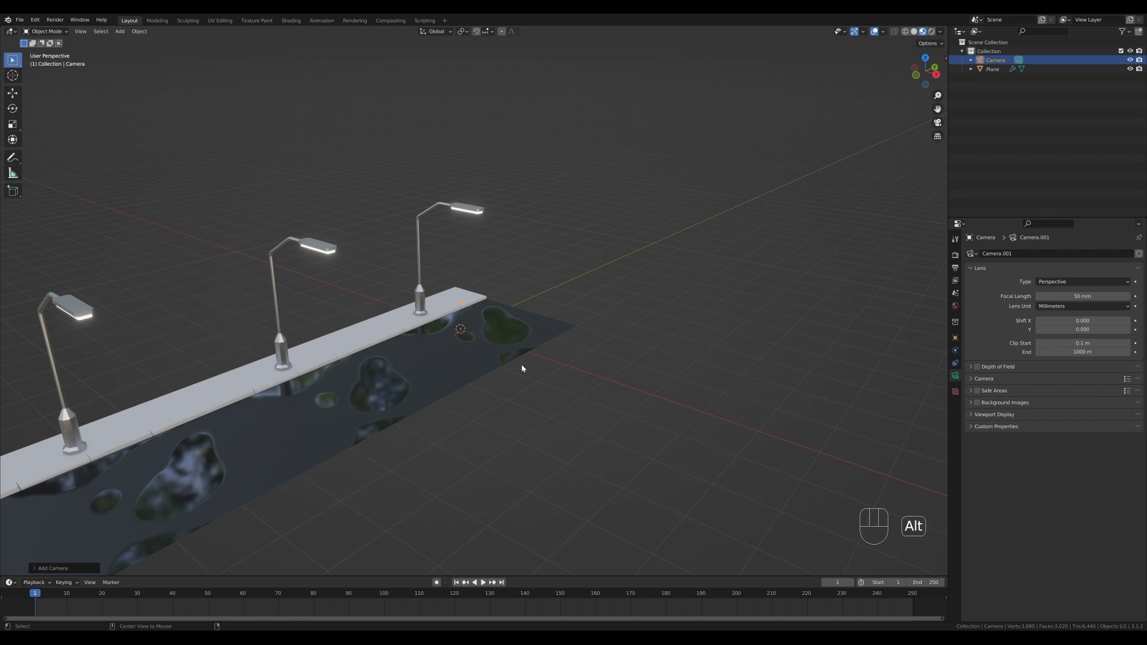
key(alt+r)
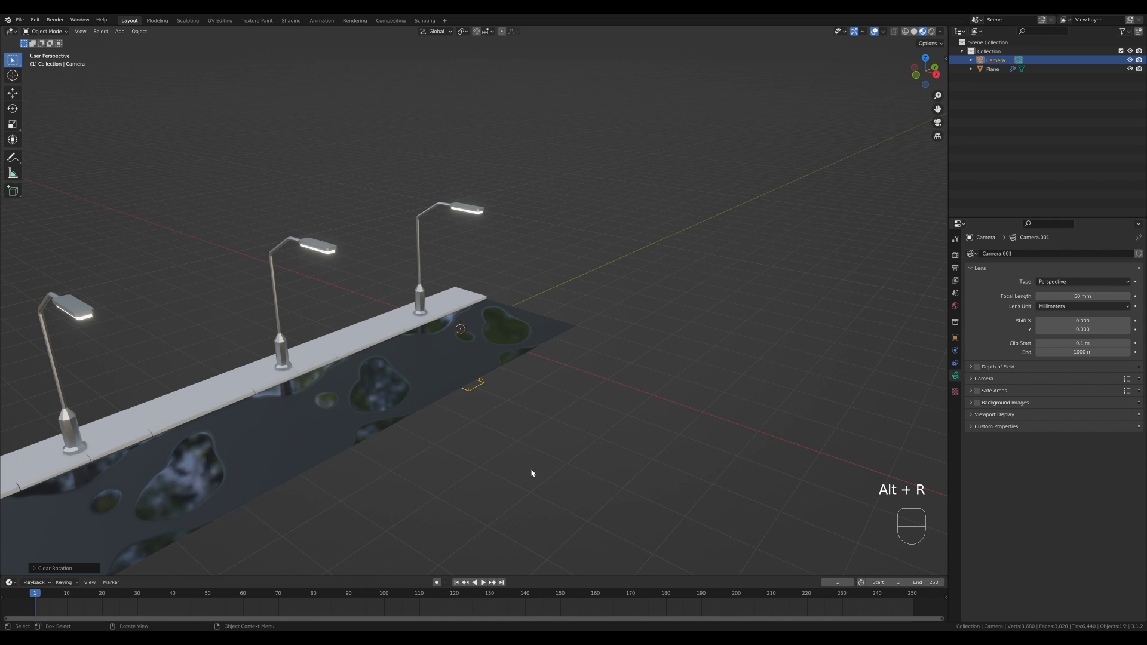
- Raise the camera along the Z axis and rotate it 90° about the X axis
key(g)
key(z)
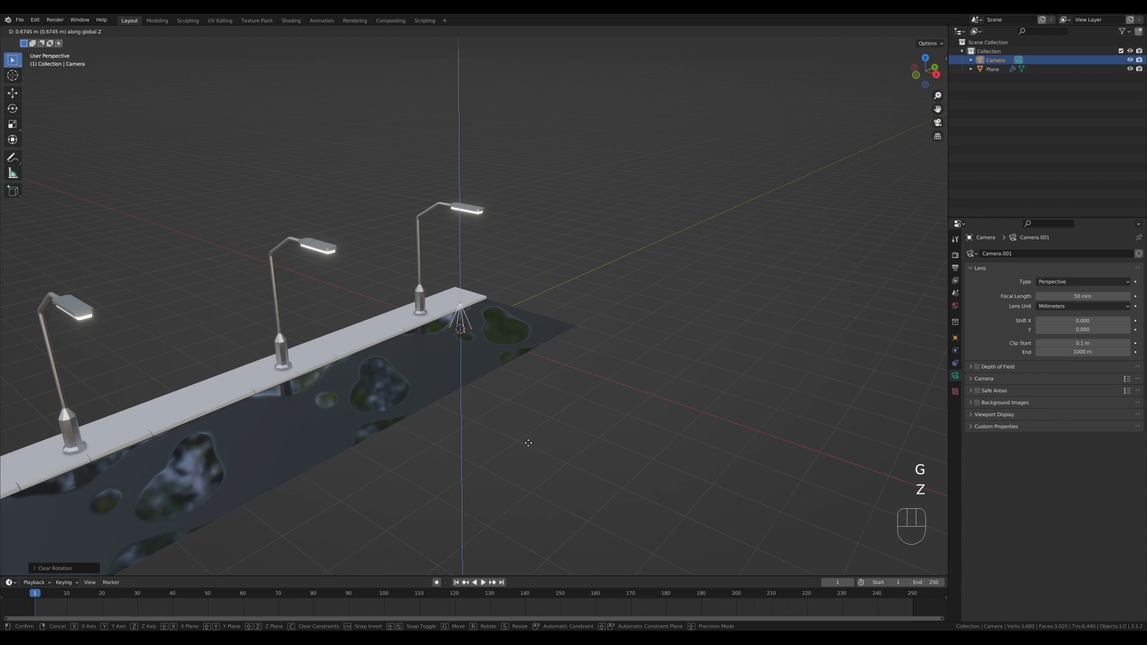
click(528, 441)
key(r)
key(x)
key(KP_9)
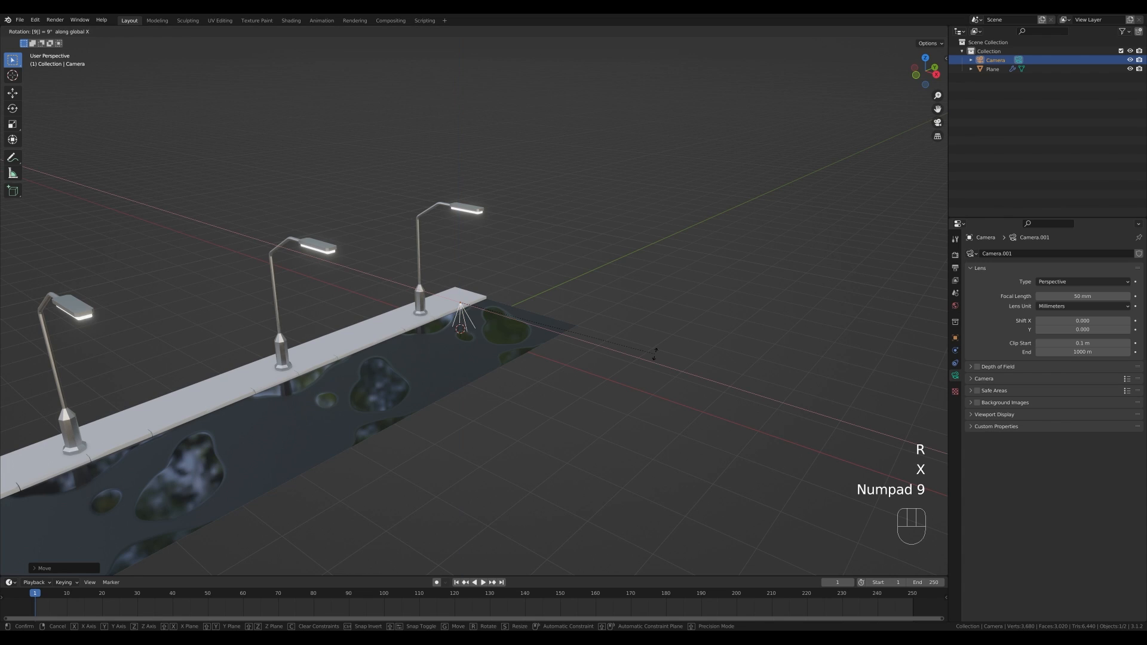
key(KP_0)
key(KP_Enter)
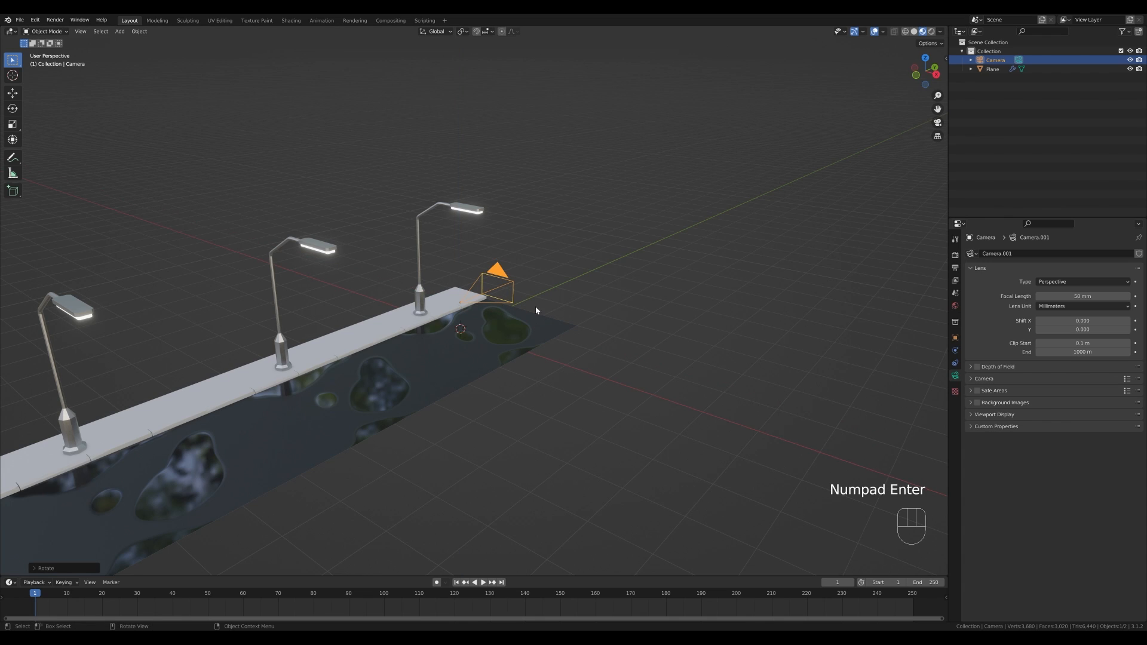
- Slide the camera along the Y axis beside the street and check the view through the camera
middle_drag(589, 308, 582, 292)
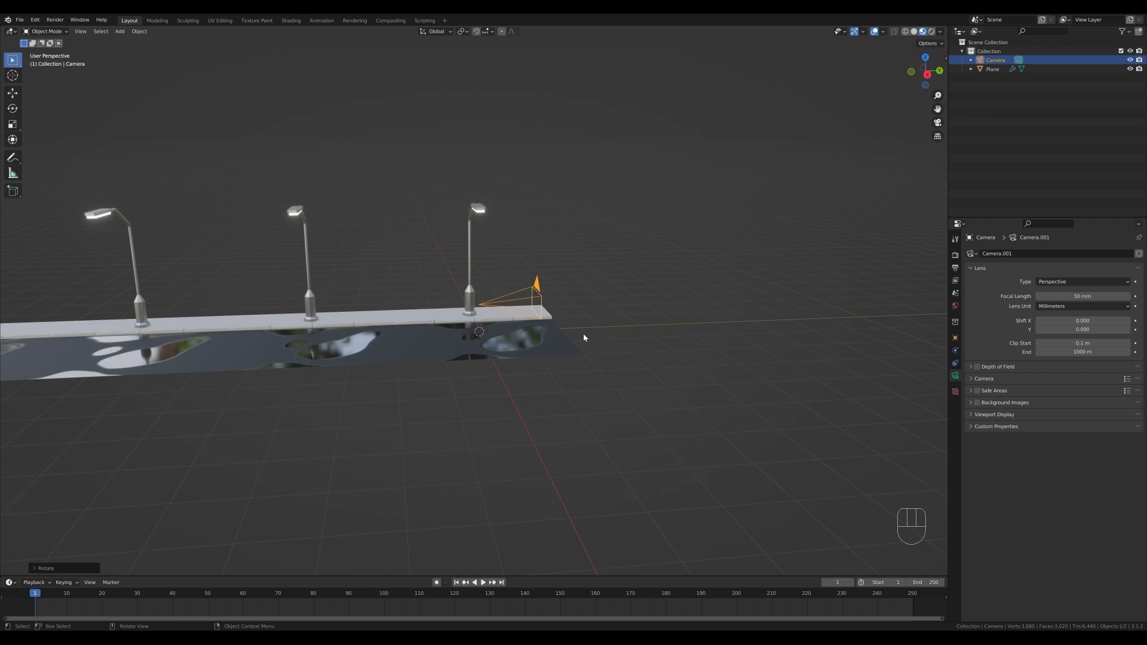
key(g)
key(y)
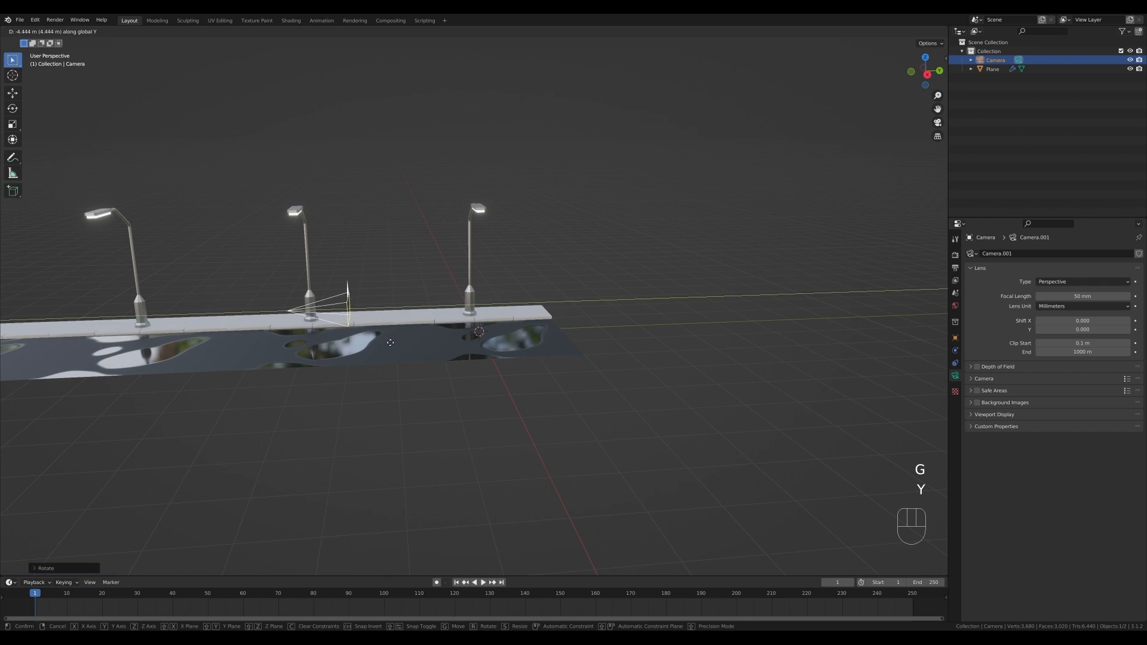
click(418, 330)
key(KP_0)
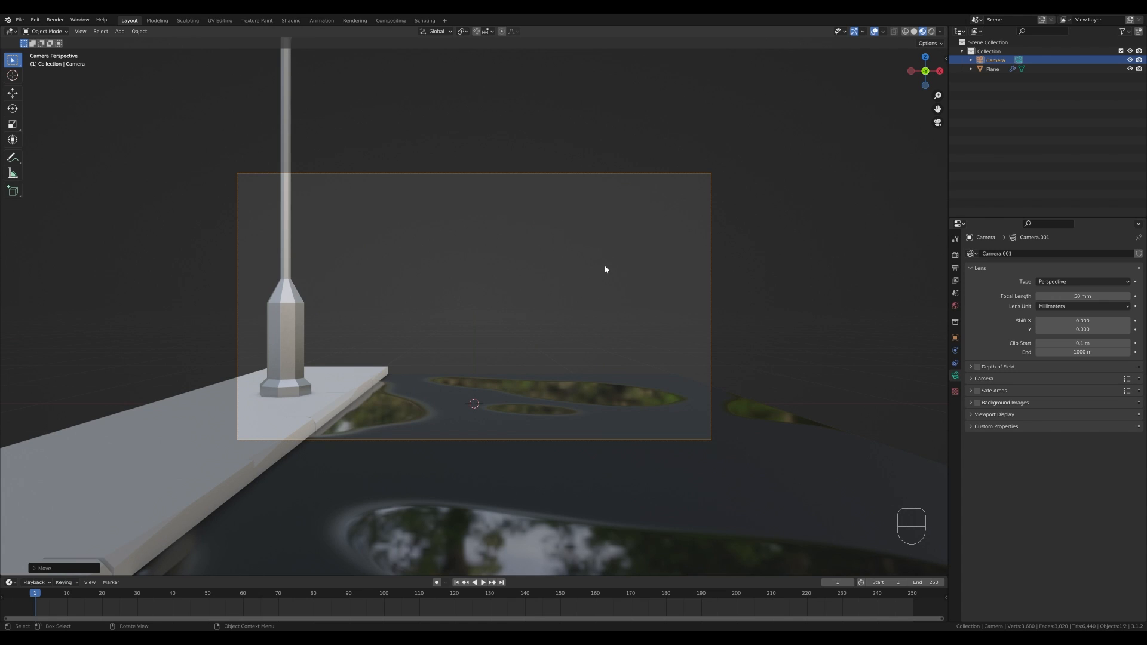
key(KP_0)
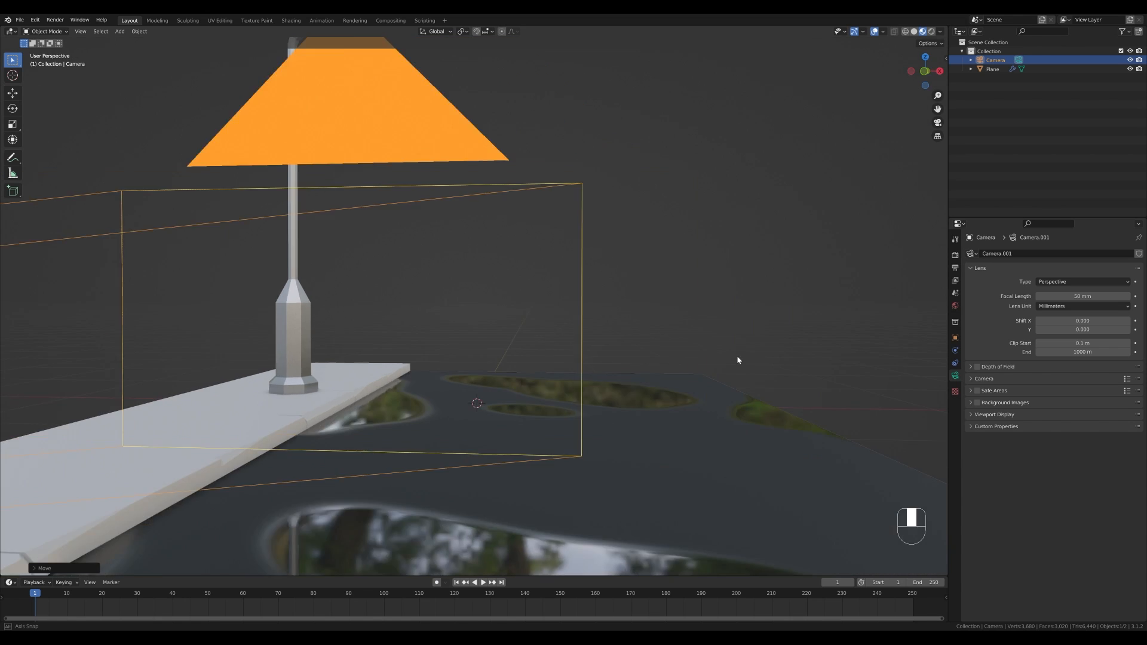
- Select the road plane and set its Array modifier count to 30
click(526, 343)
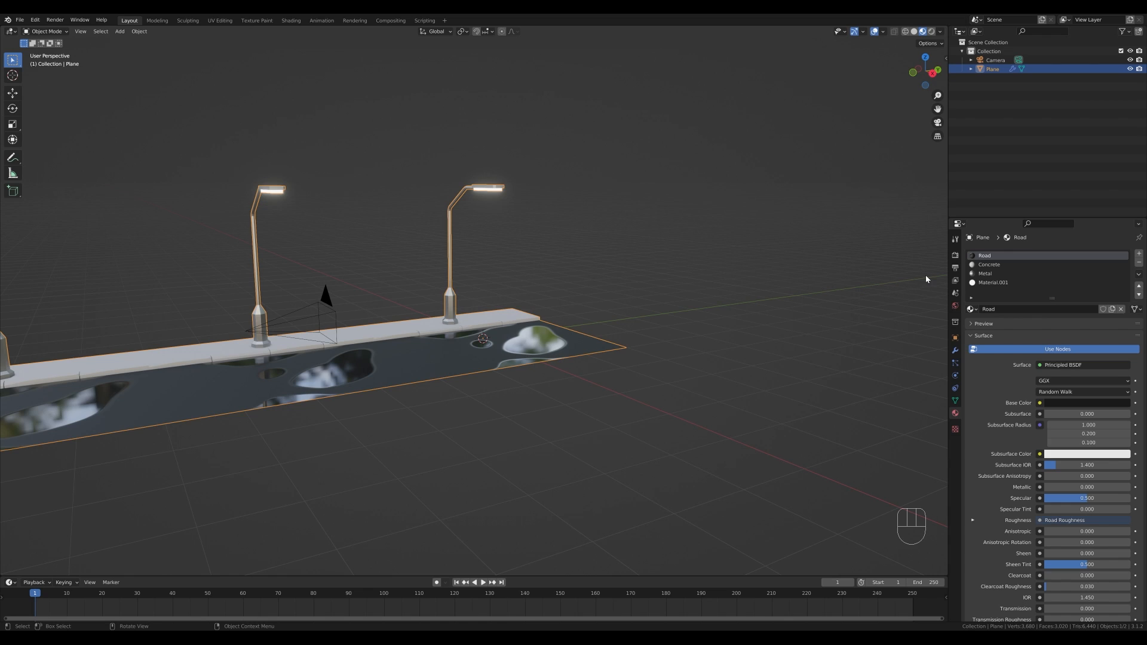
click(955, 350)
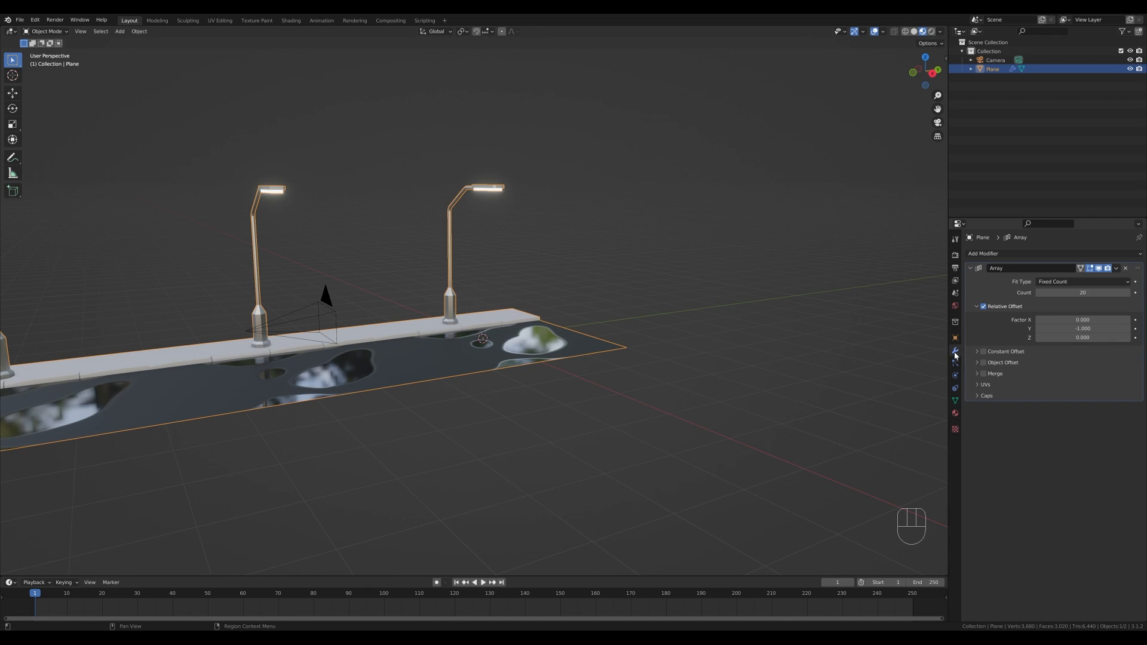
click(1097, 293)
text(30)
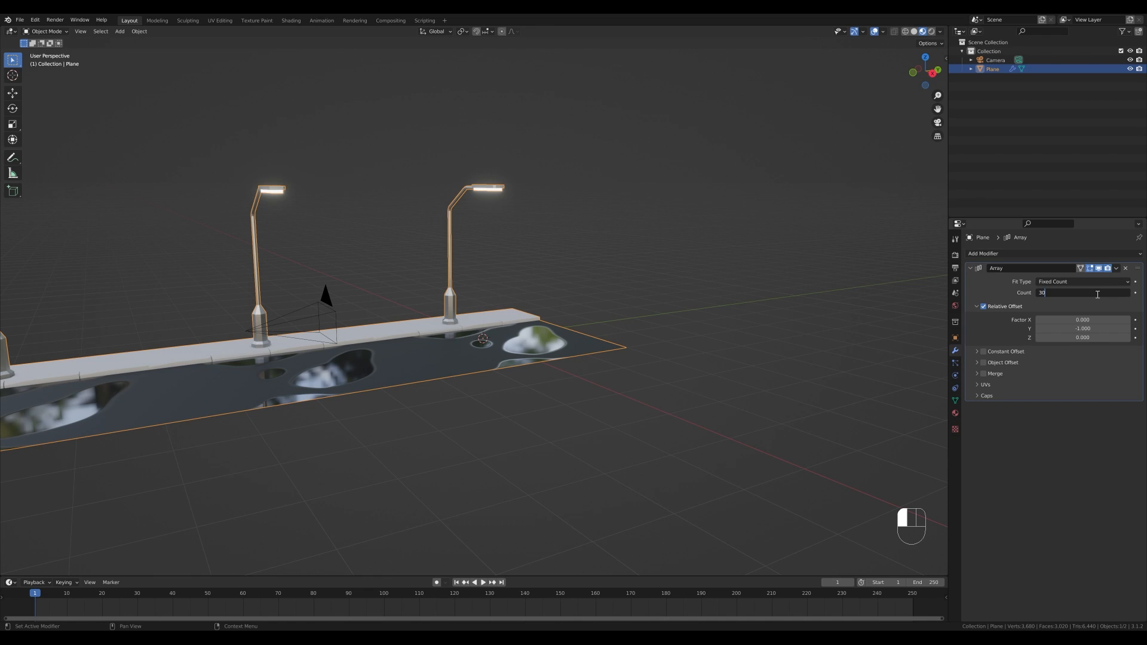
key(Return)
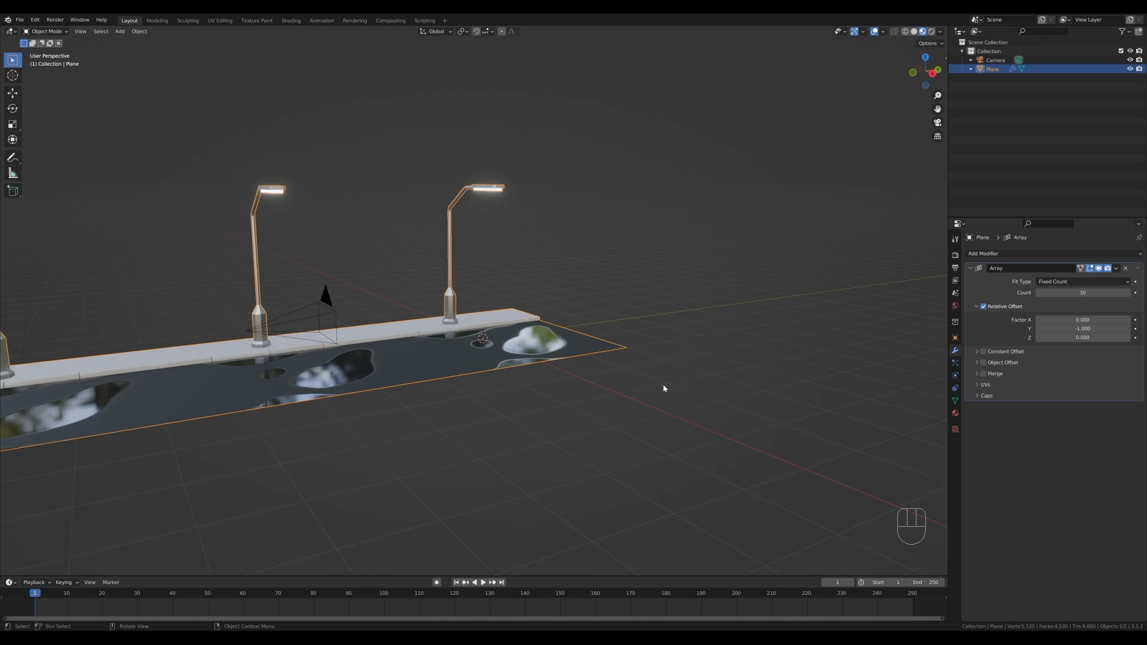
- Move the arrayed road segment 40 m along the Y axis
key(g)
key(y)
key(KP_4)
key(KP_0)
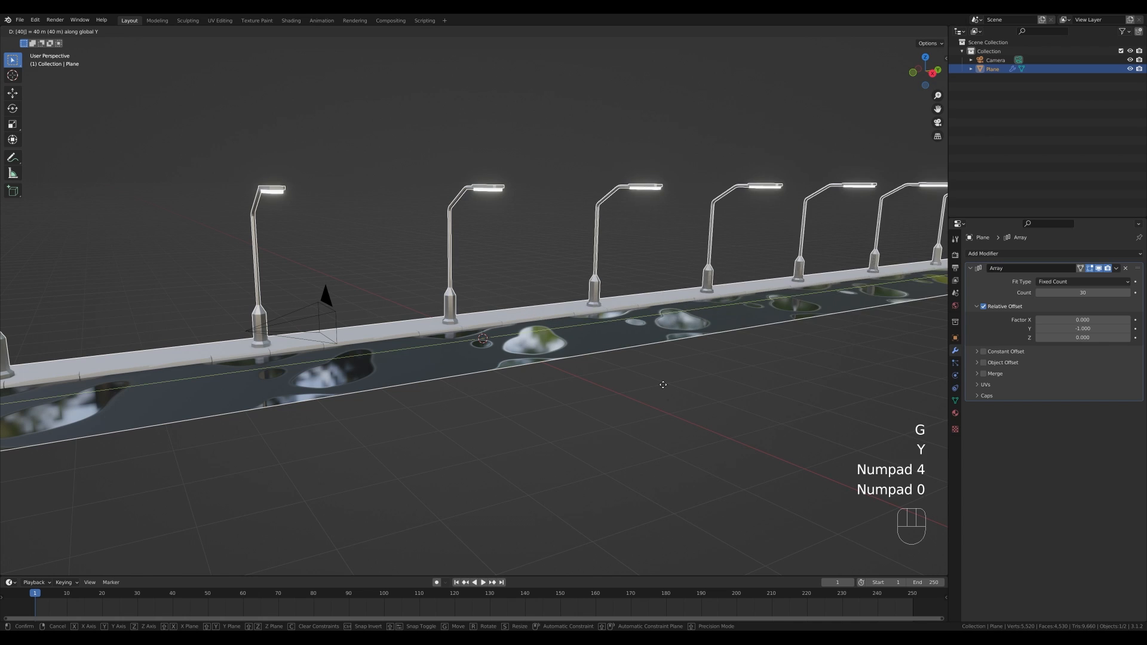
key(KP_Enter)
scroll(602, 335, down, 2)
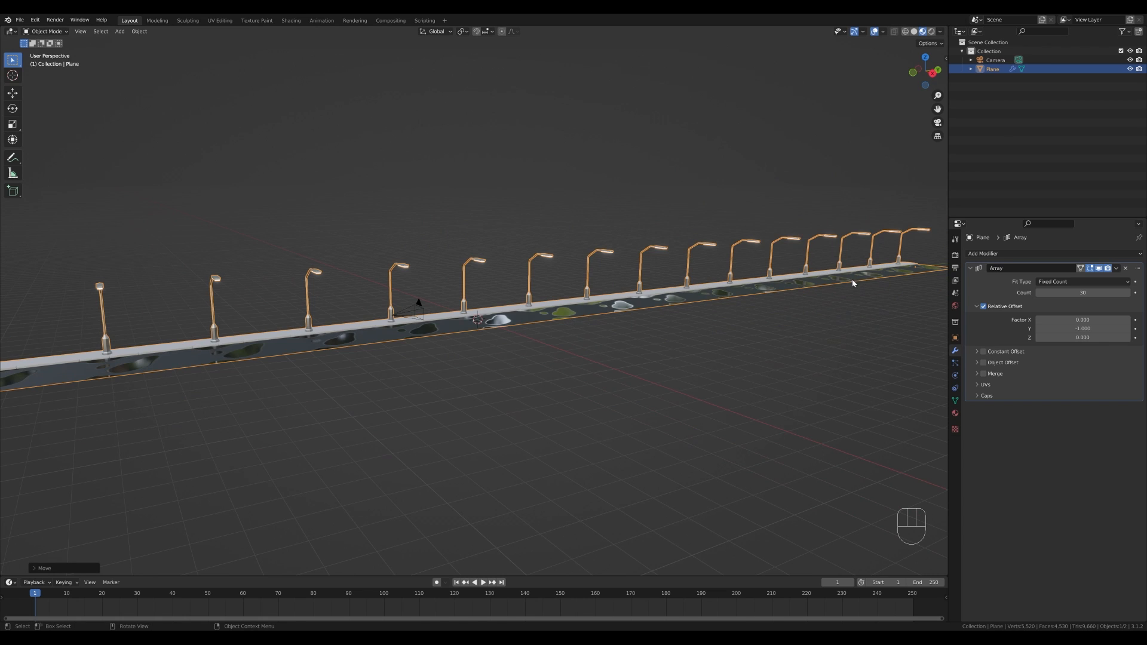
scroll(655, 323, down, 5)
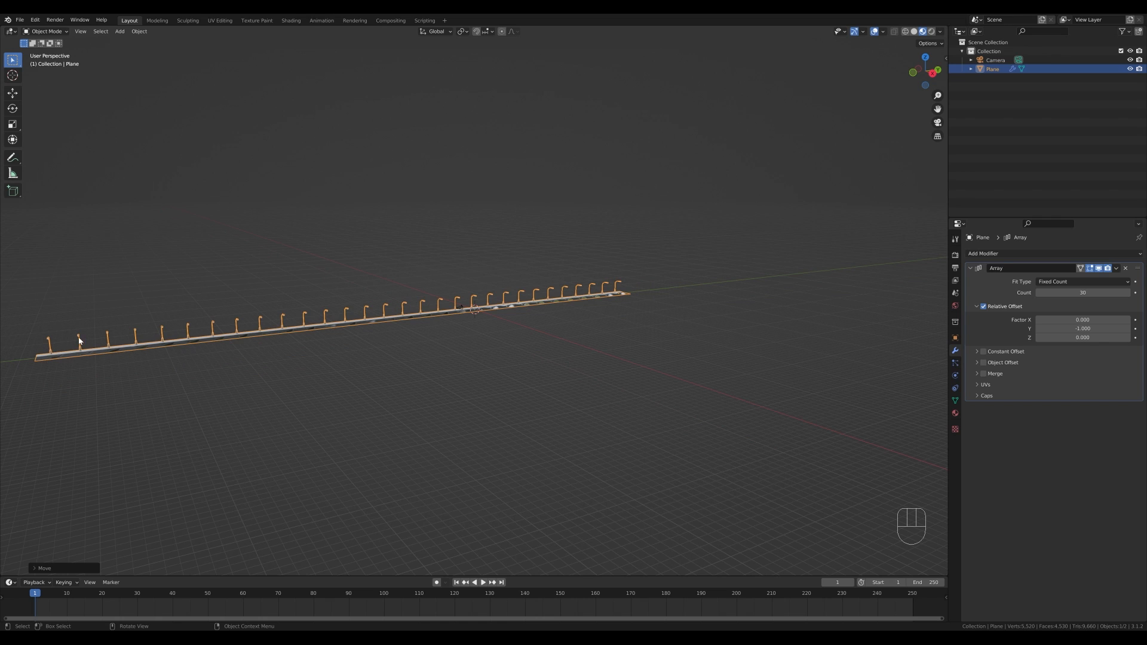
scroll(551, 346, up, 8)
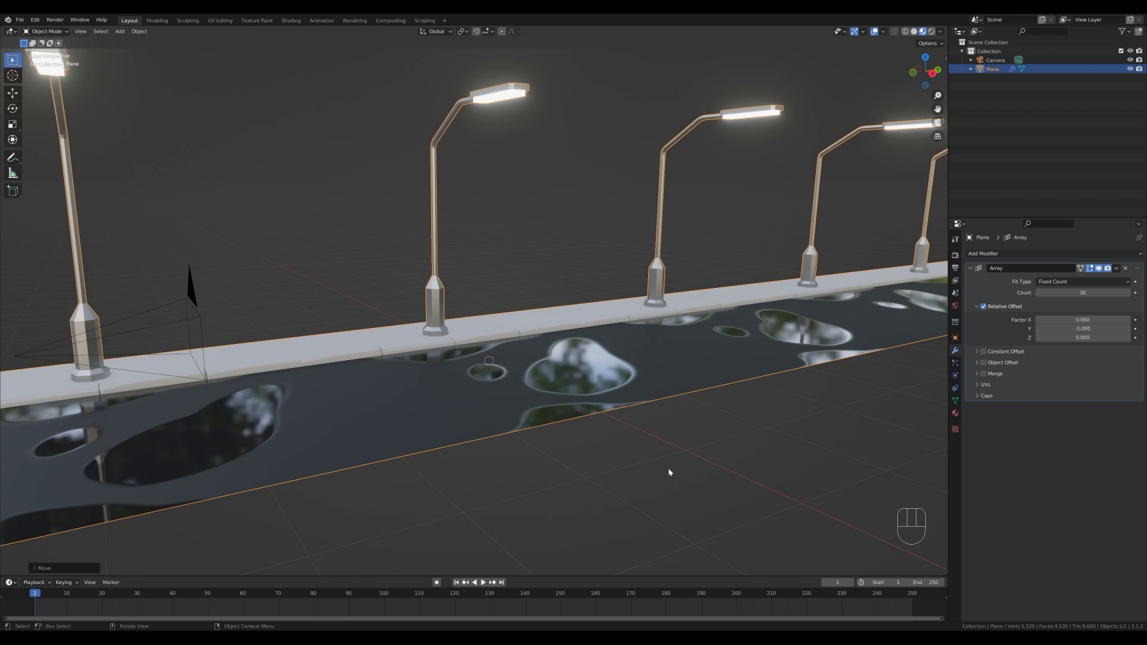
- Paste the copied car model into the street scene and select it
click(20, 20)
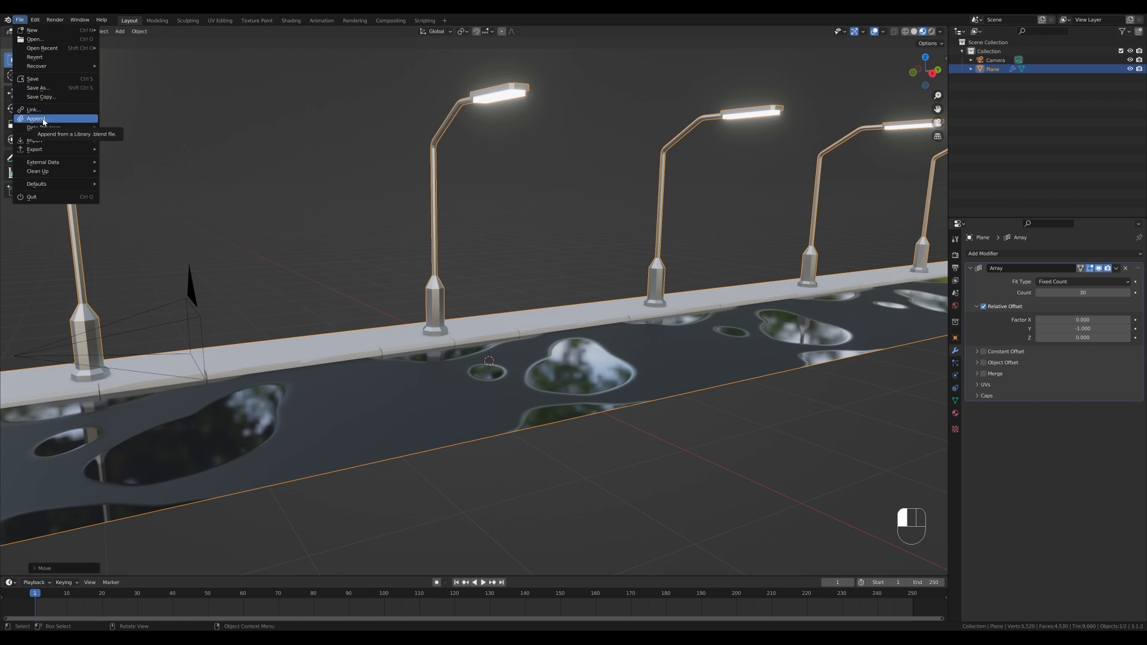
key(ctrl+v)
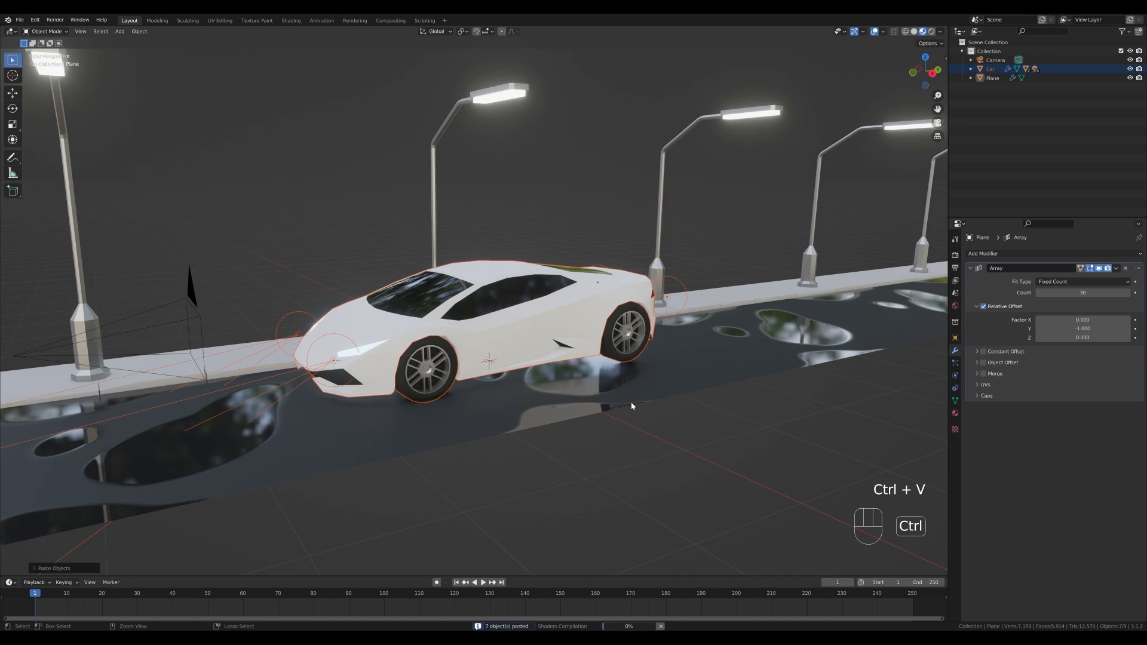
click(542, 330)
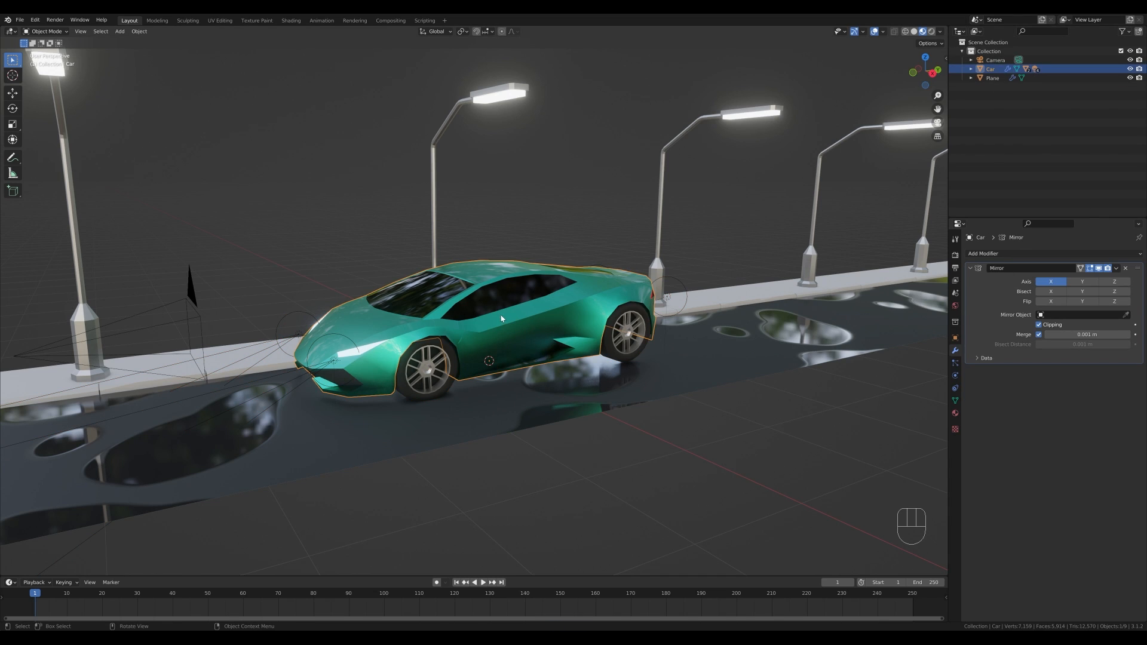
- Select the car together with its child objects, then scale the car down to about 0.55
key(shift)
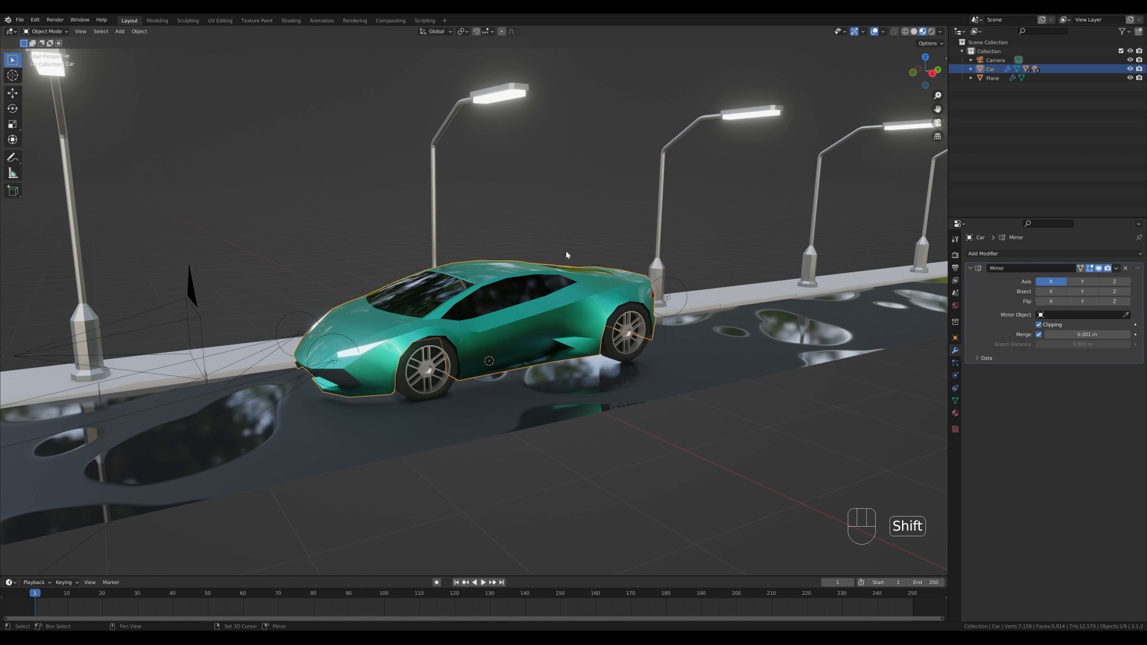
key(shift+bracketright)
key(shift+bracketright)
key(shift+bracketright)
key(shift+bracketright)
key(shift+bracketright)
key(shift+bracketright)
key(shift+bracketright)
key(shift+bracketright)
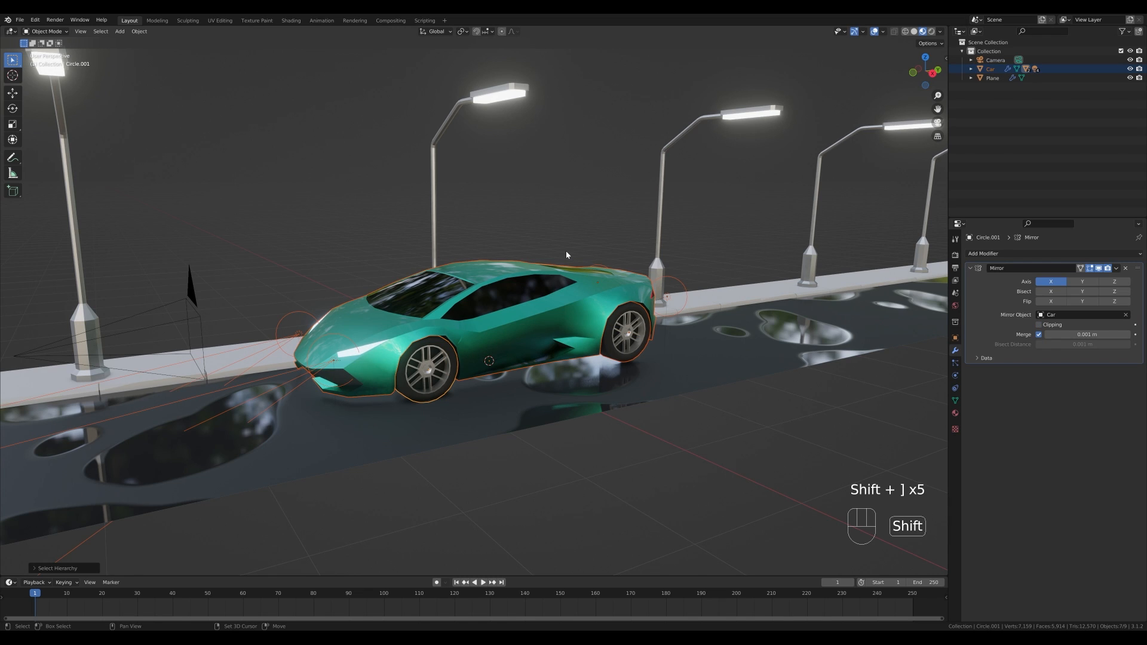
key(shift+bracketright)
key(shift+bracketright)
key(shift+bracketright)
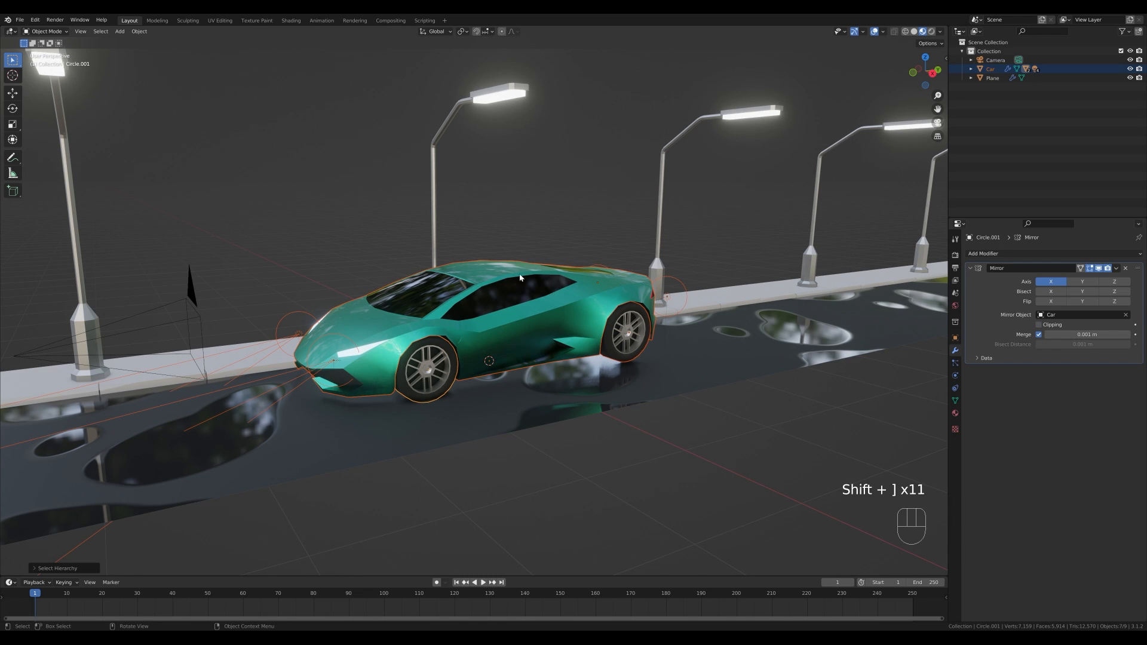
click(491, 299)
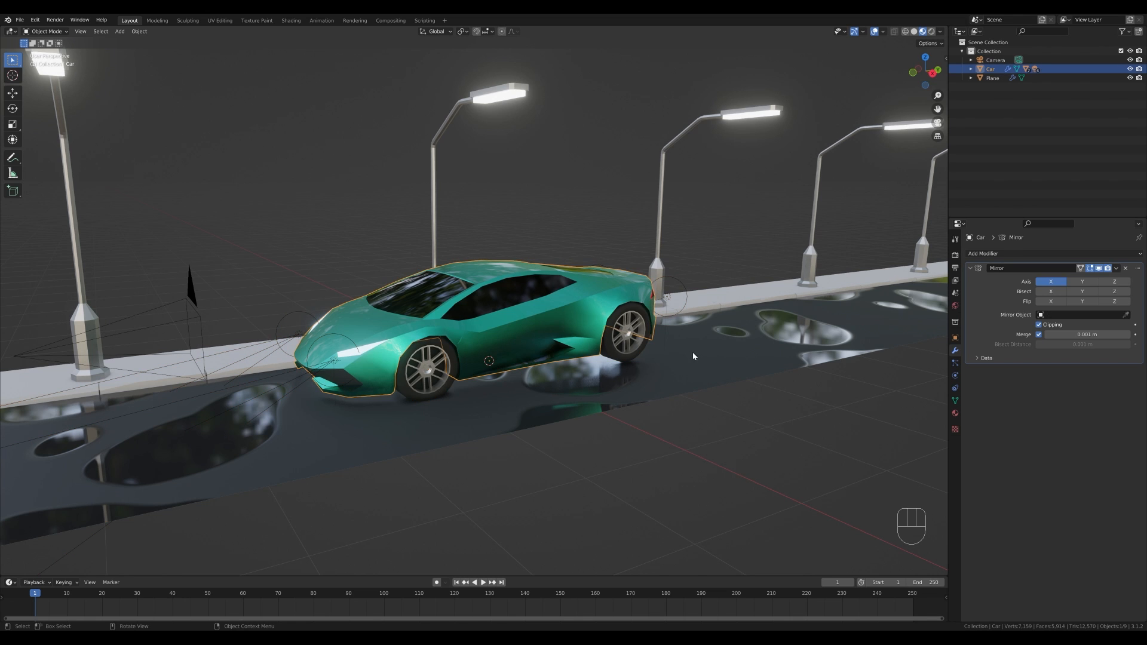
middle_drag(692, 353, 840, 392)
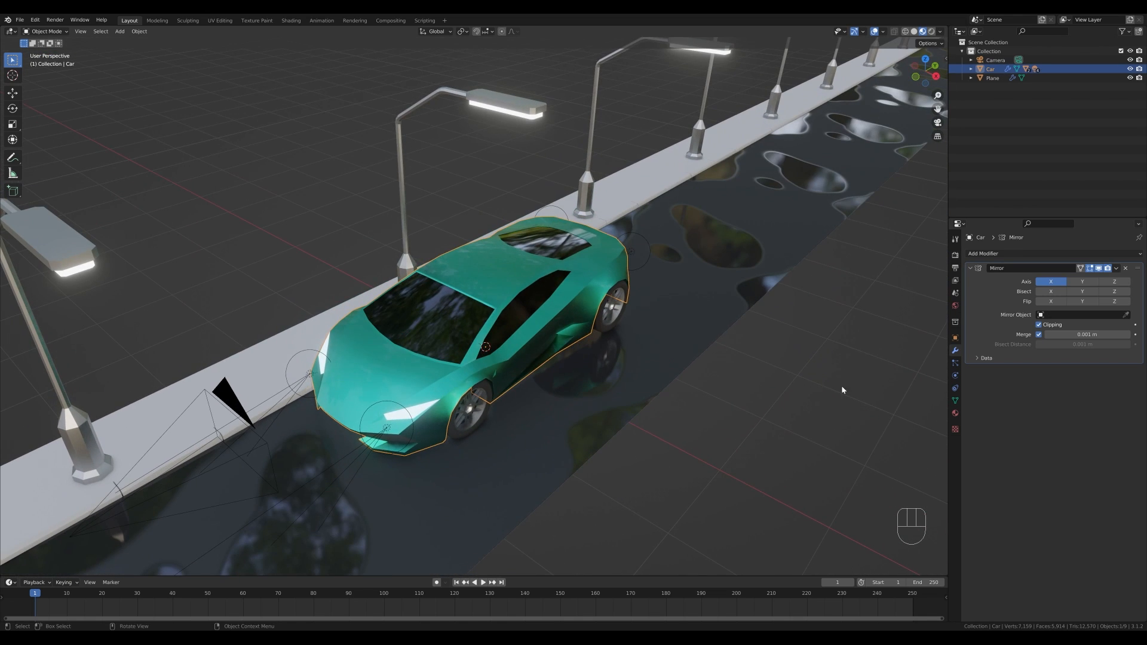
key(s)
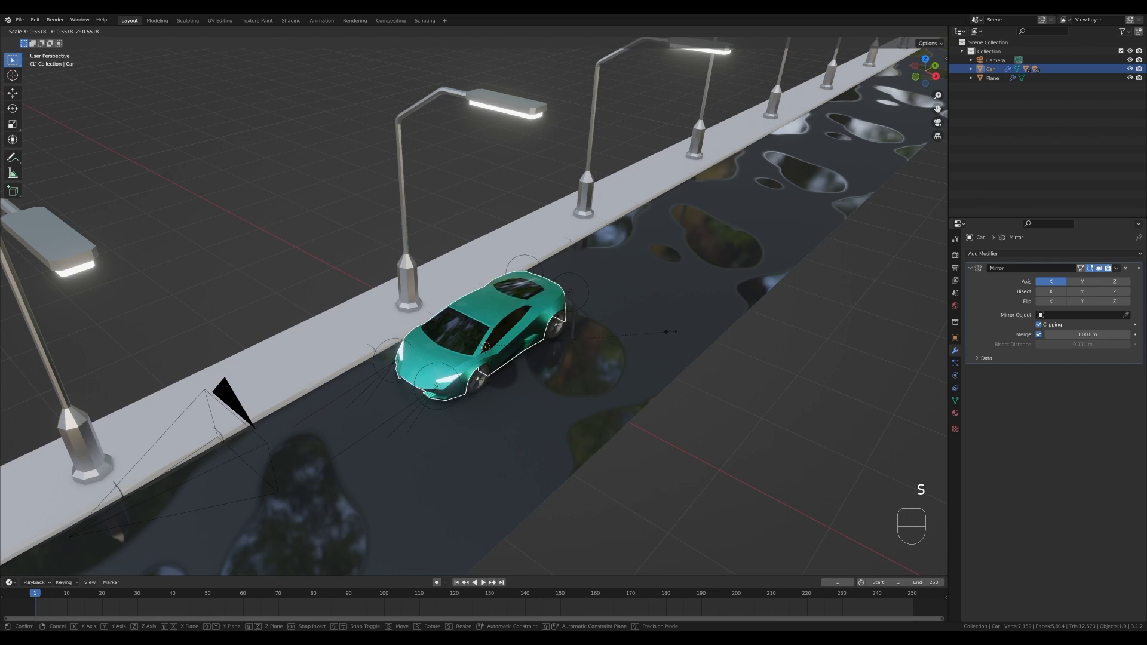
click(665, 334)
- Move the car along the X axis
key(g)
key(x)
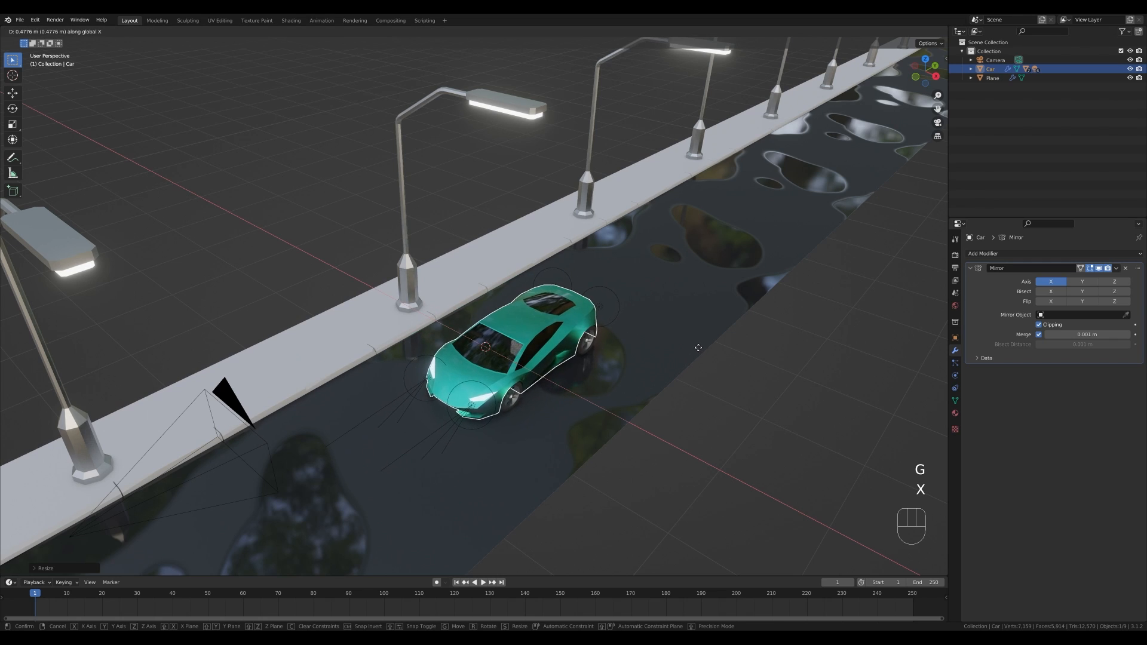
click(681, 346)
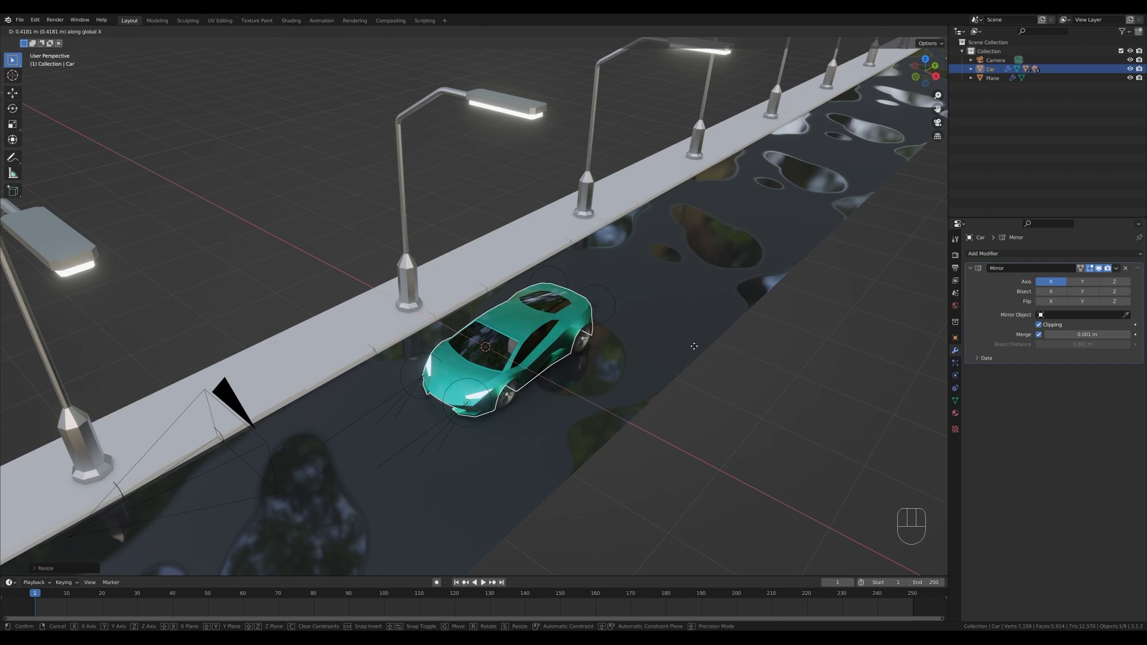
- Look through the camera and clear the car's location
middle_drag(633, 359, 607, 345)
scroll(548, 352, up, 5)
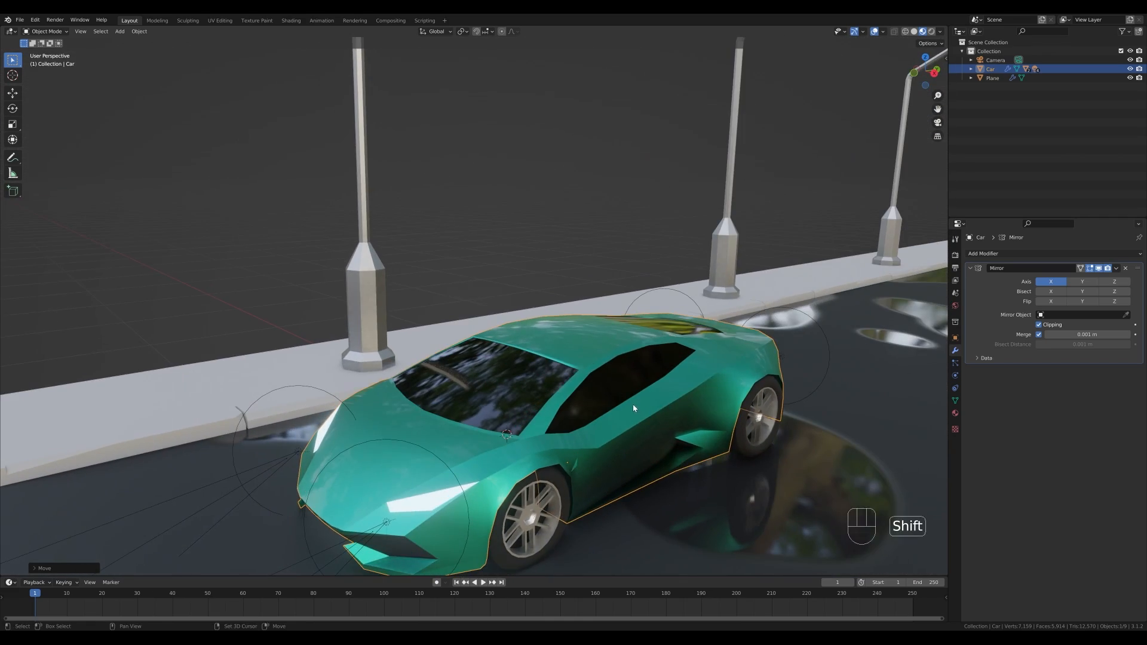
shift+middle_drag(632, 403, 594, 314)
middle_drag(478, 312, 566, 310)
scroll(504, 309, down, 2)
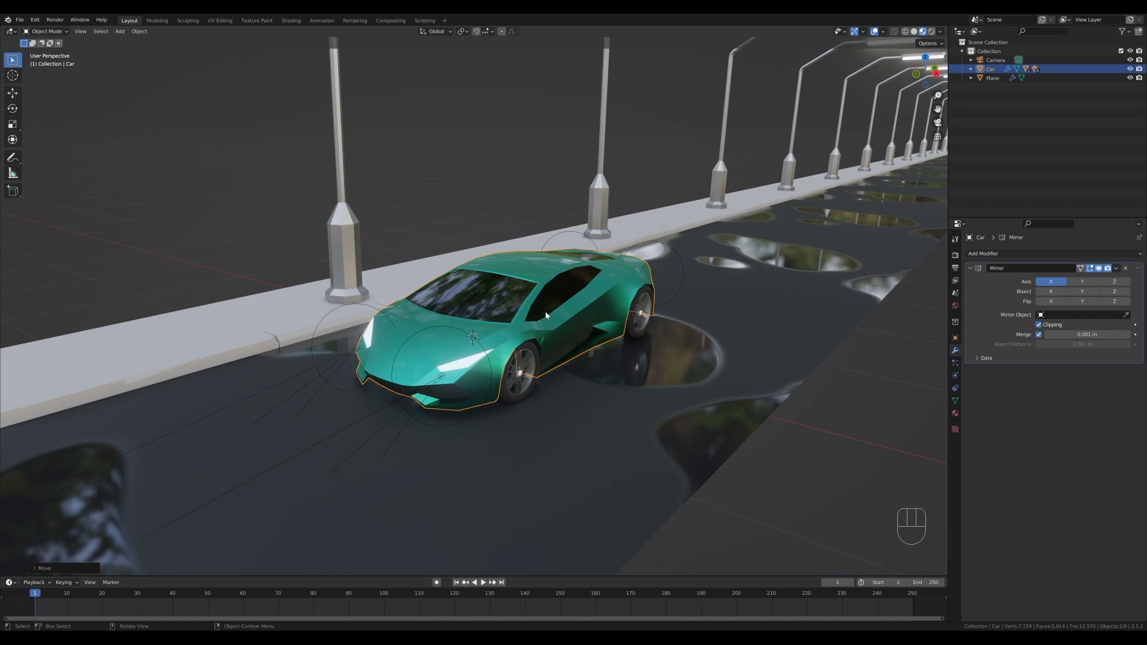
key(KP_0)
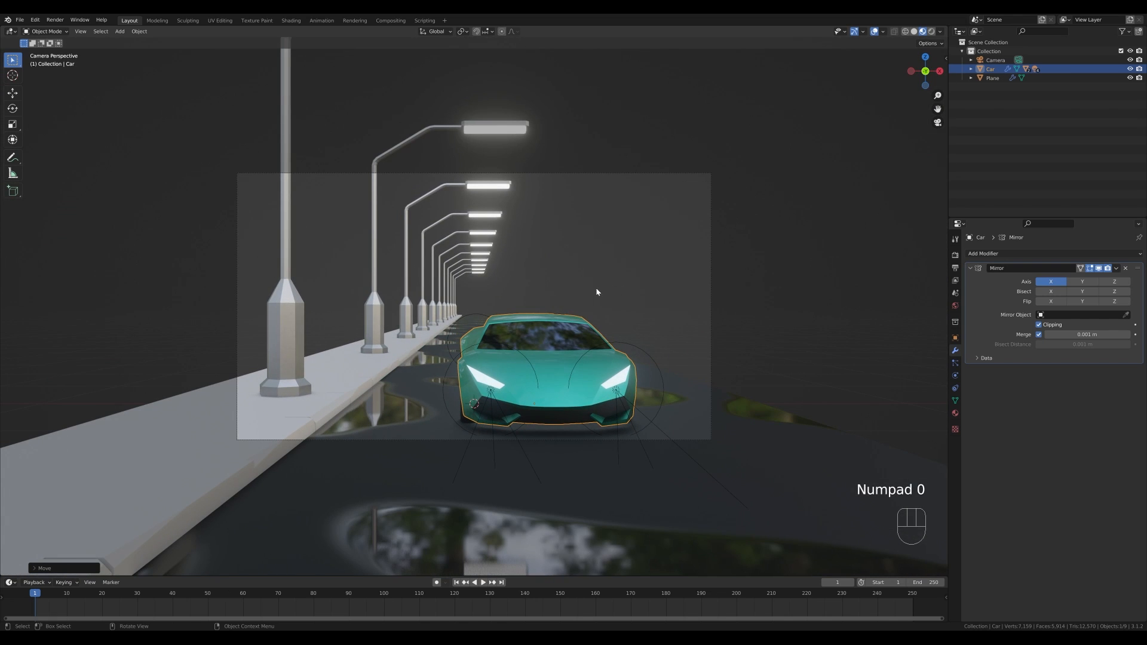
scroll(583, 350, down, 4)
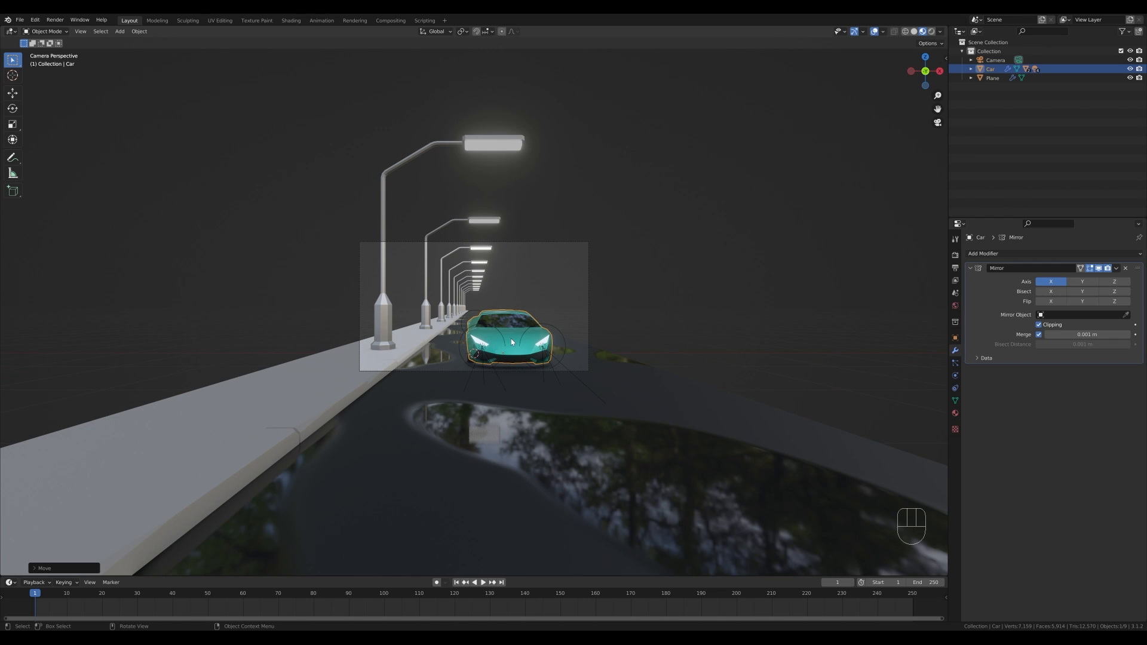
key(alt+g)
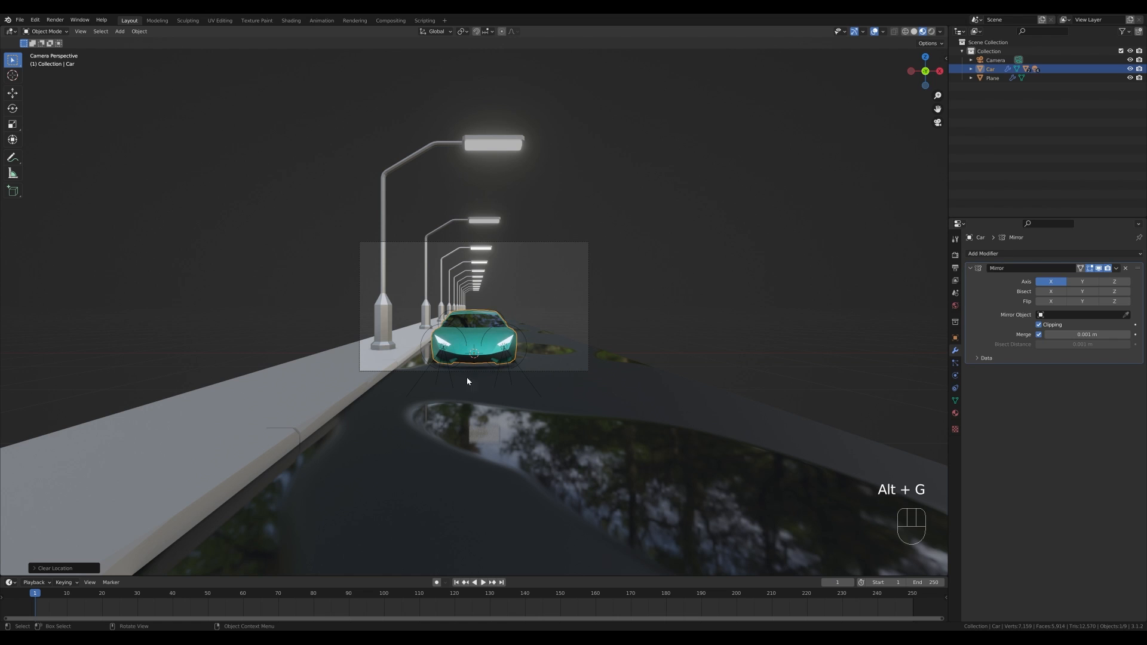
- Select the camera and move it along the Y axis and then along the Z axis to frame the car
click(550, 242)
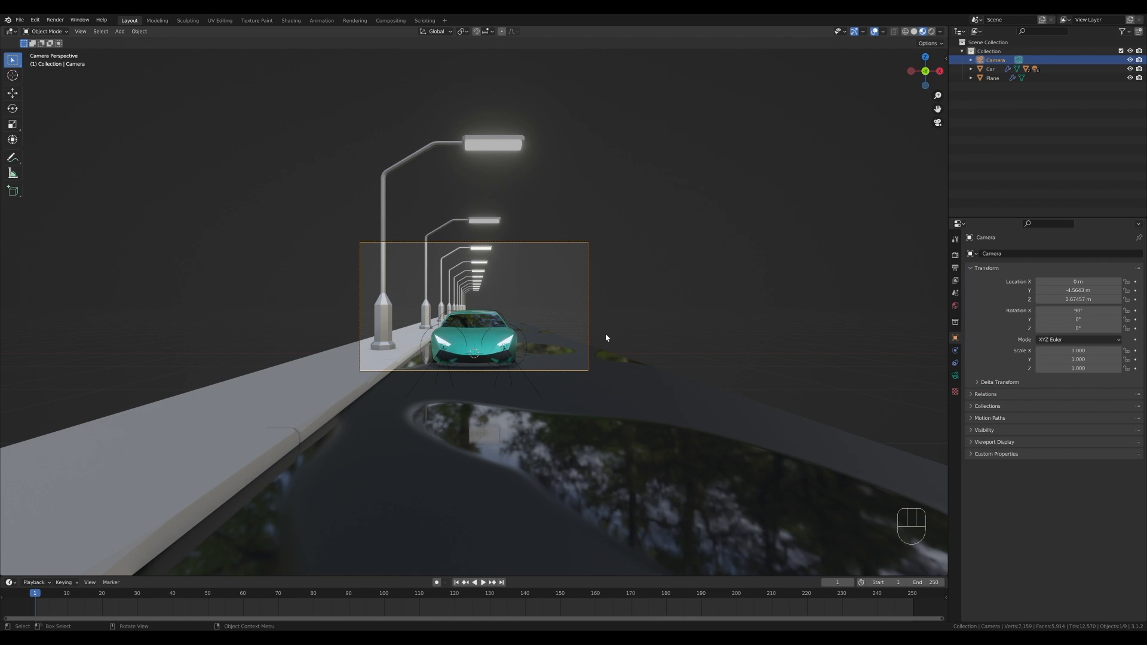
key(g)
key(y)
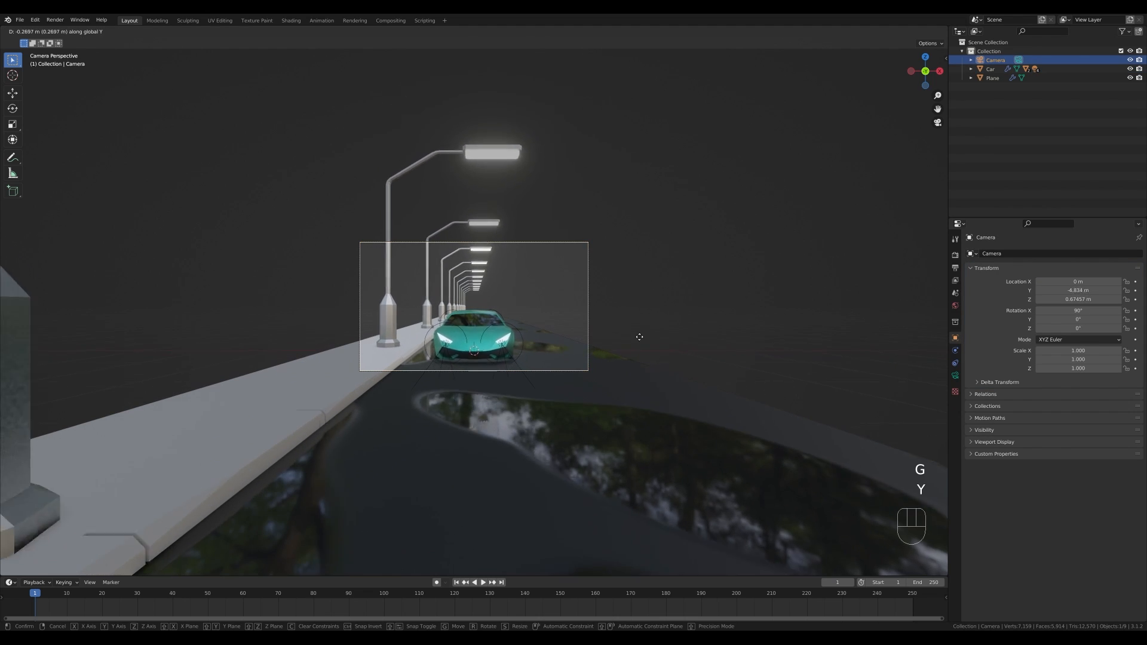
click(636, 327)
key(g)
key(z)
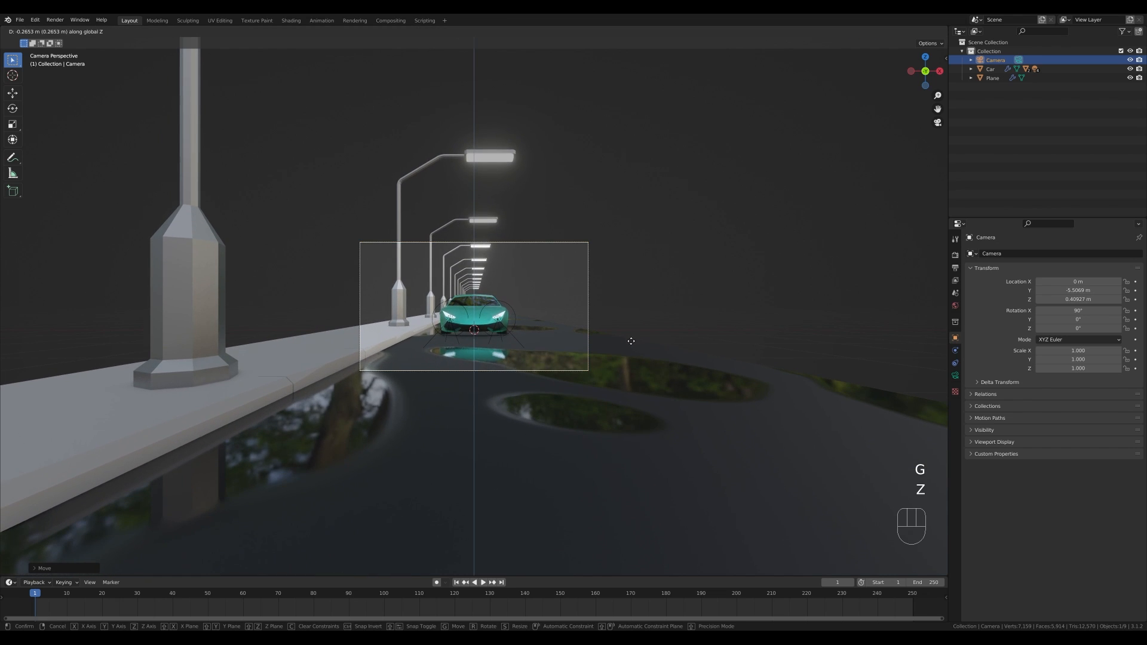
click(630, 341)
- Set the render resolution to 1200 × 1200 px
scroll(630, 340, up, 6)
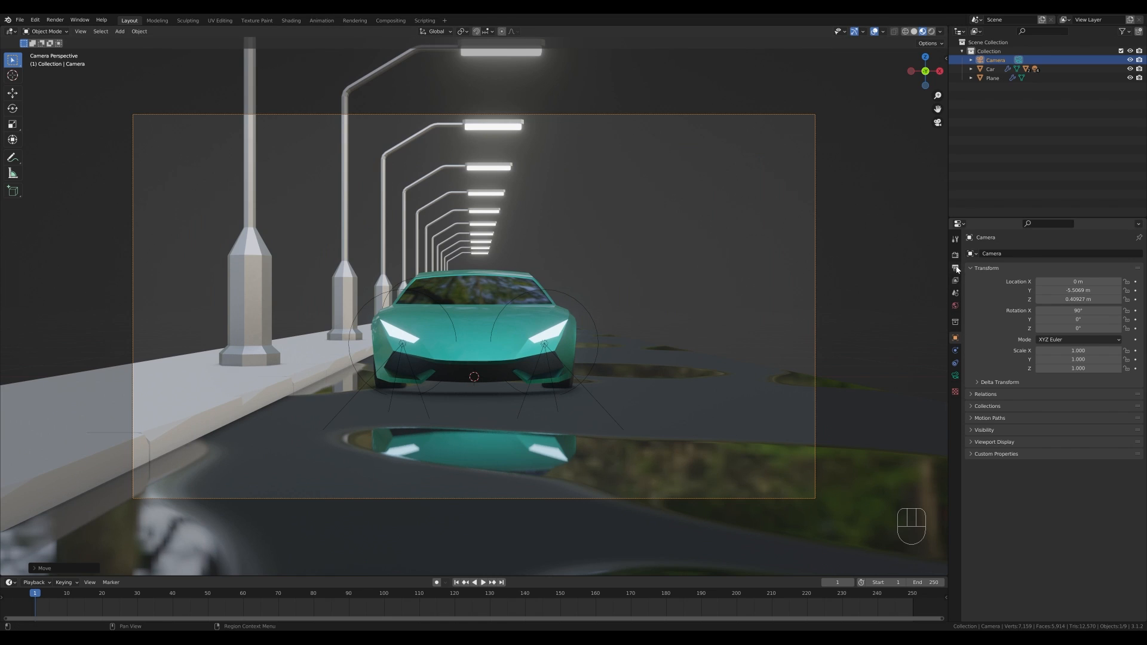
click(956, 268)
click(1092, 266)
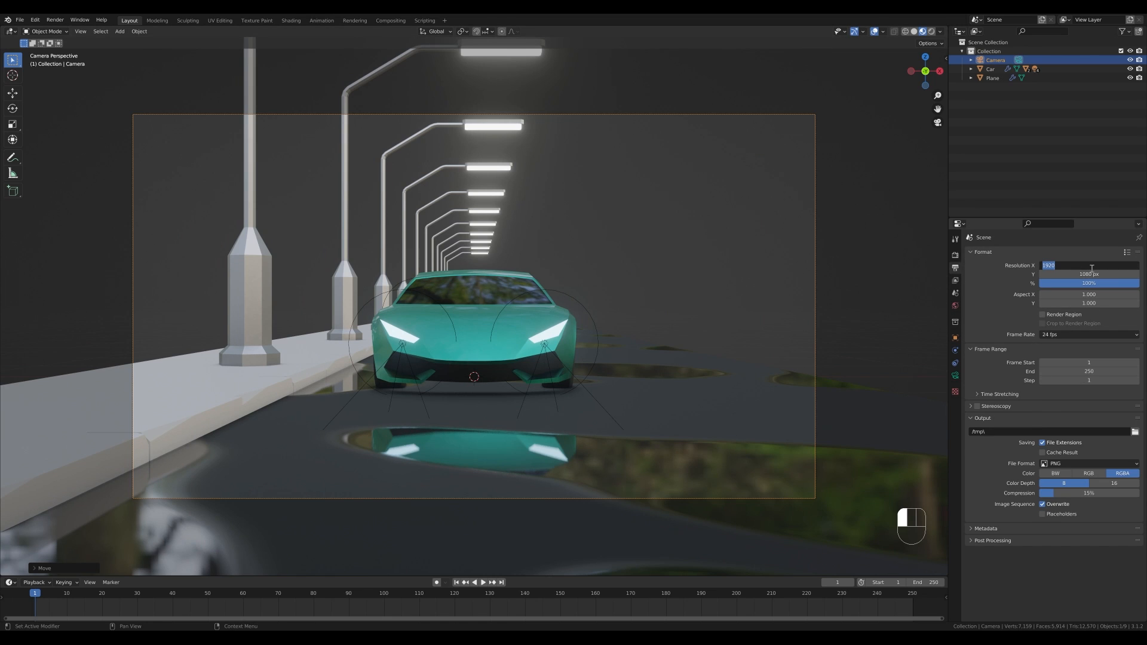
text(1200)
key(Tab)
text(1200)
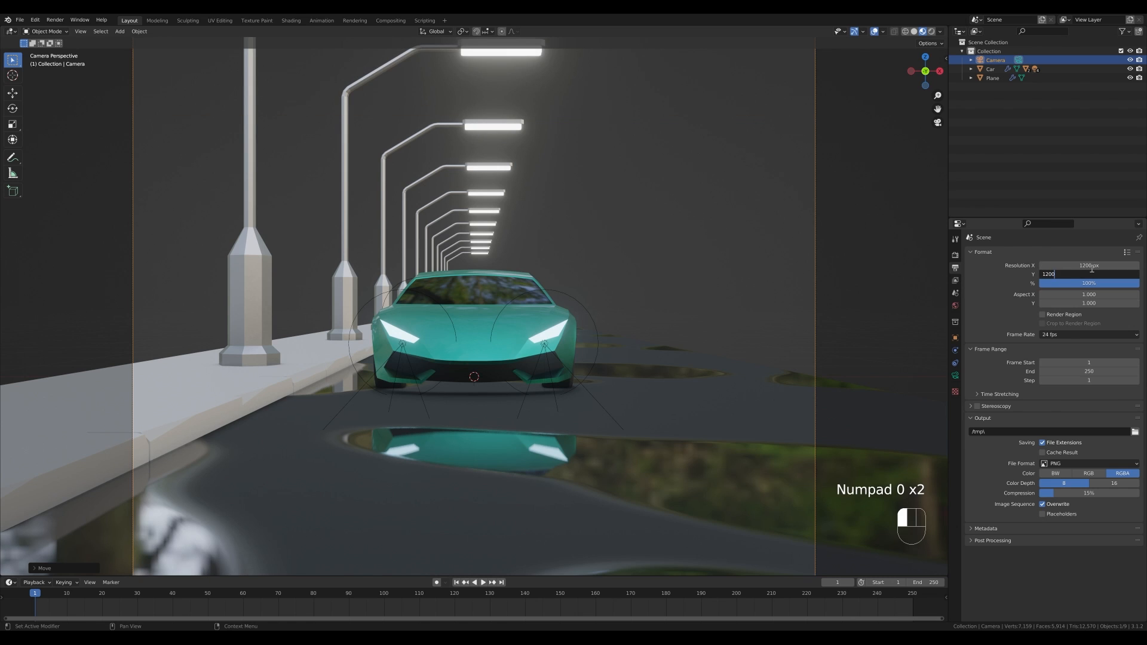
key(Return)
- Enter Edit Mode on the road mesh, box-select part of the lamp behind the car and move it along X
scroll(588, 283, down, 4)
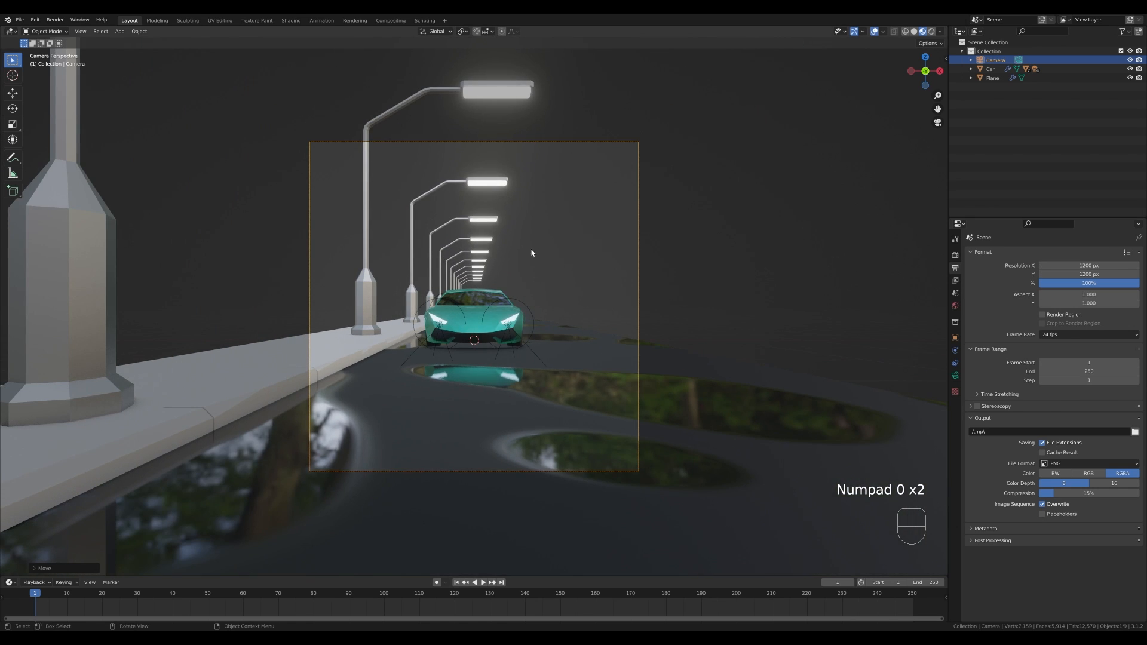
click(754, 226)
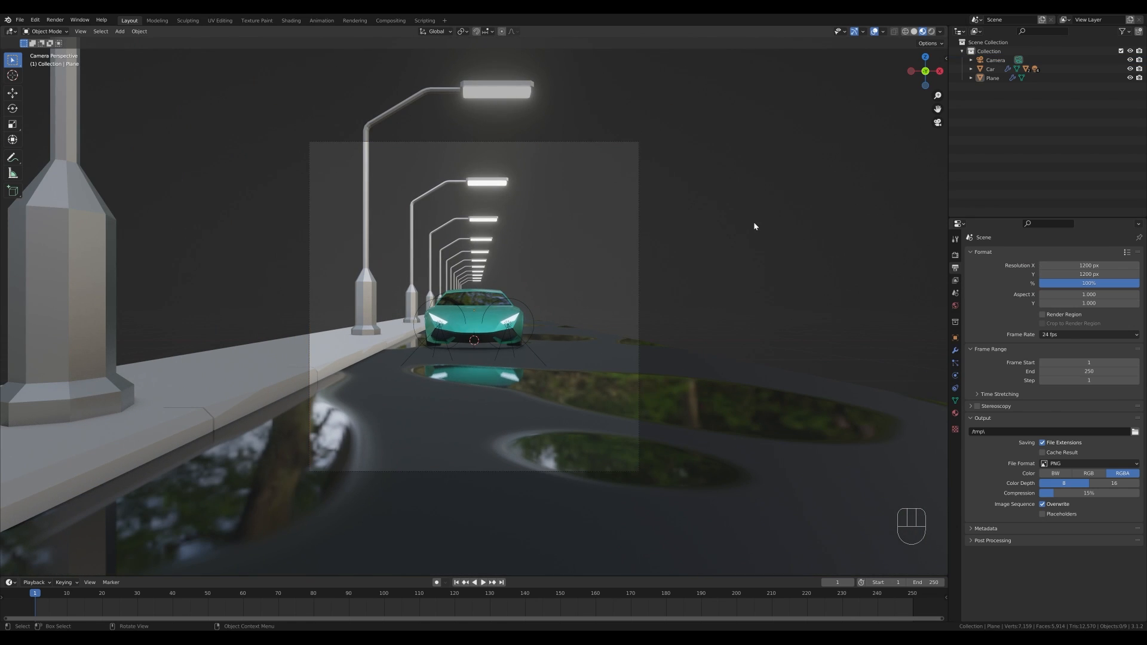
click(475, 100)
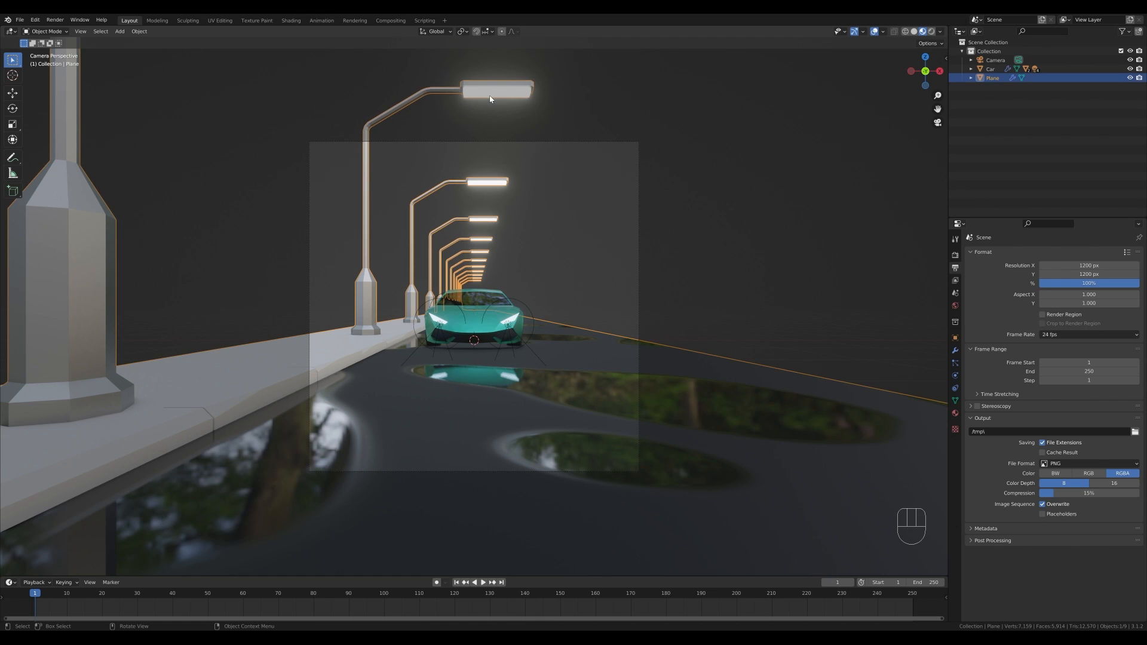
key(Tab)
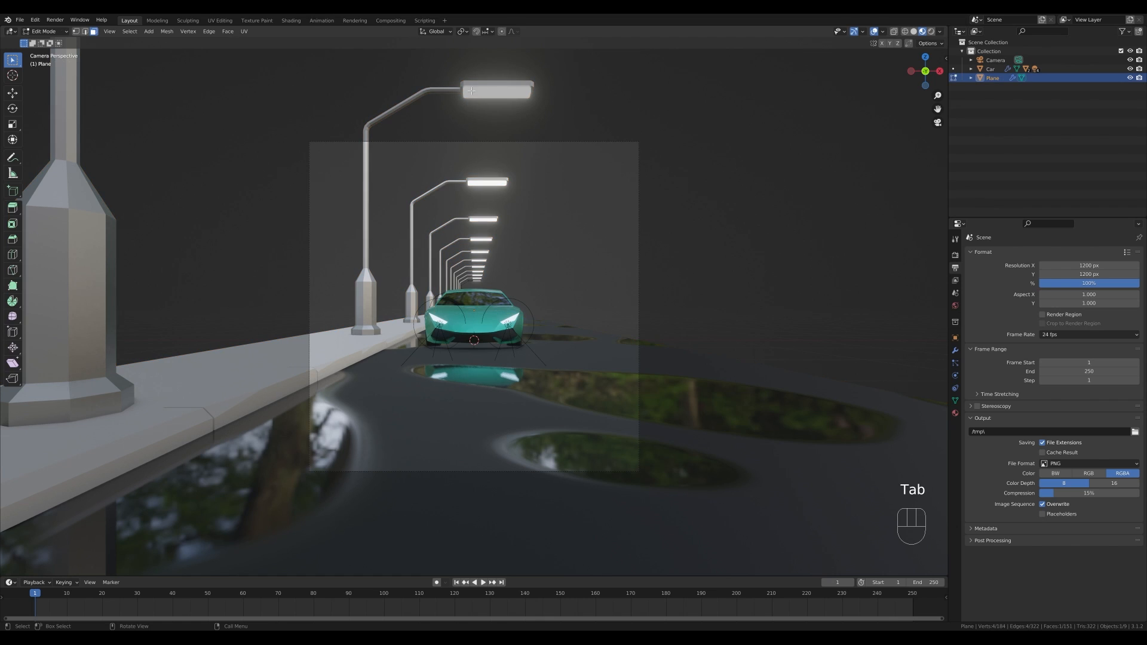
key(z)
key(1)
scroll(469, 278, up, 7)
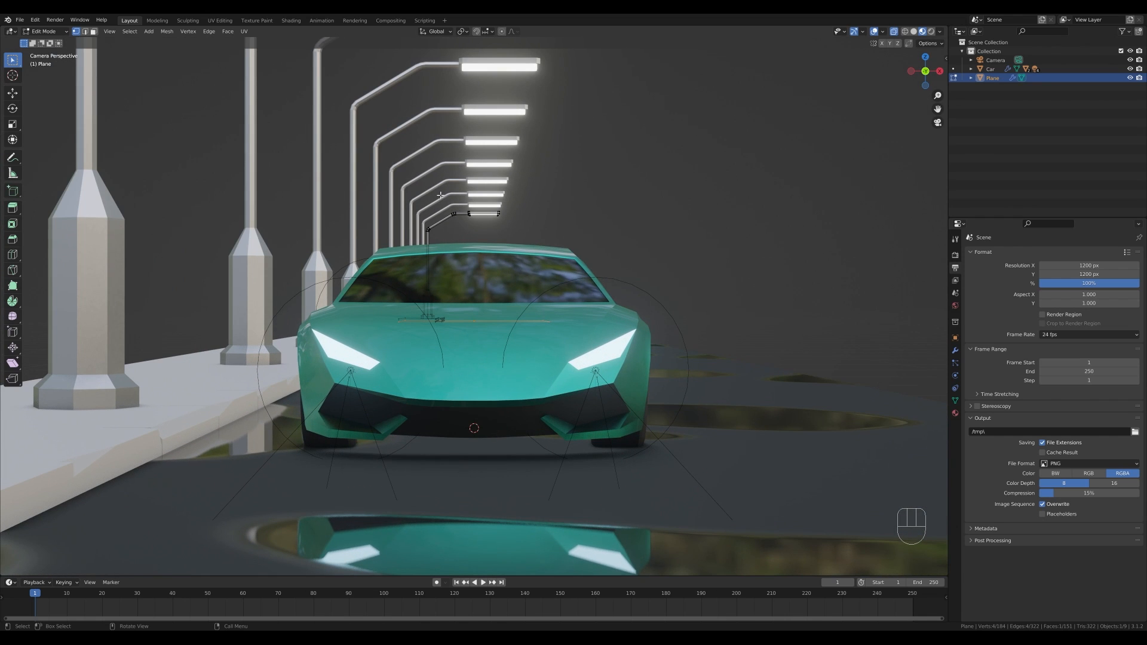
drag(441, 207, 486, 221)
scroll(538, 293, down, 7)
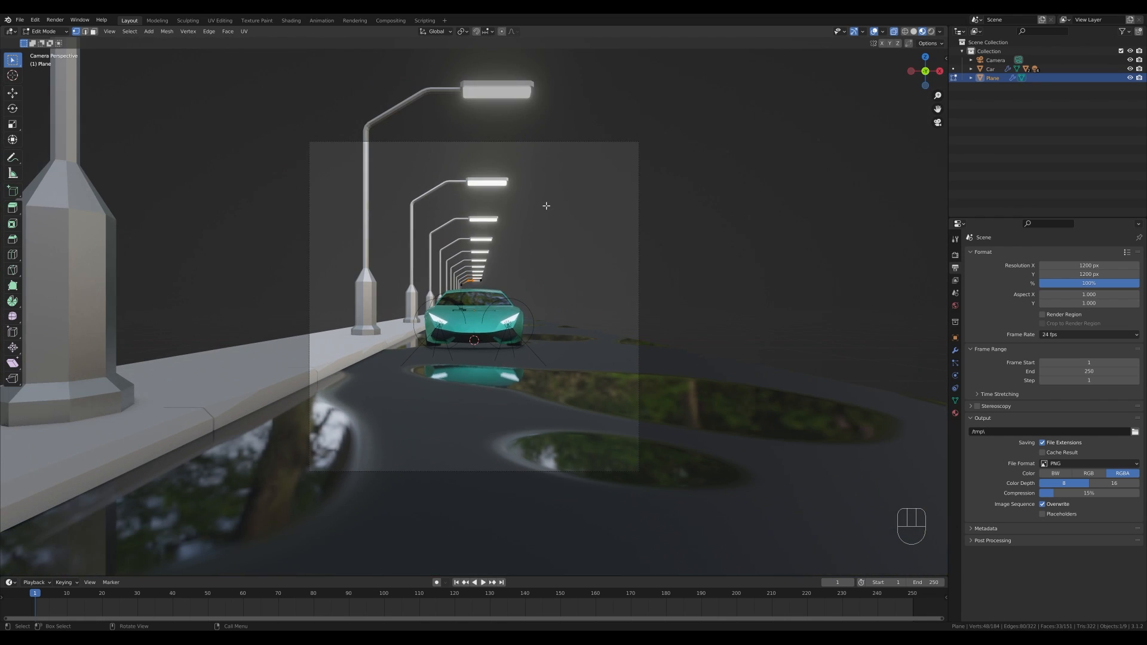
key(g)
key(x)
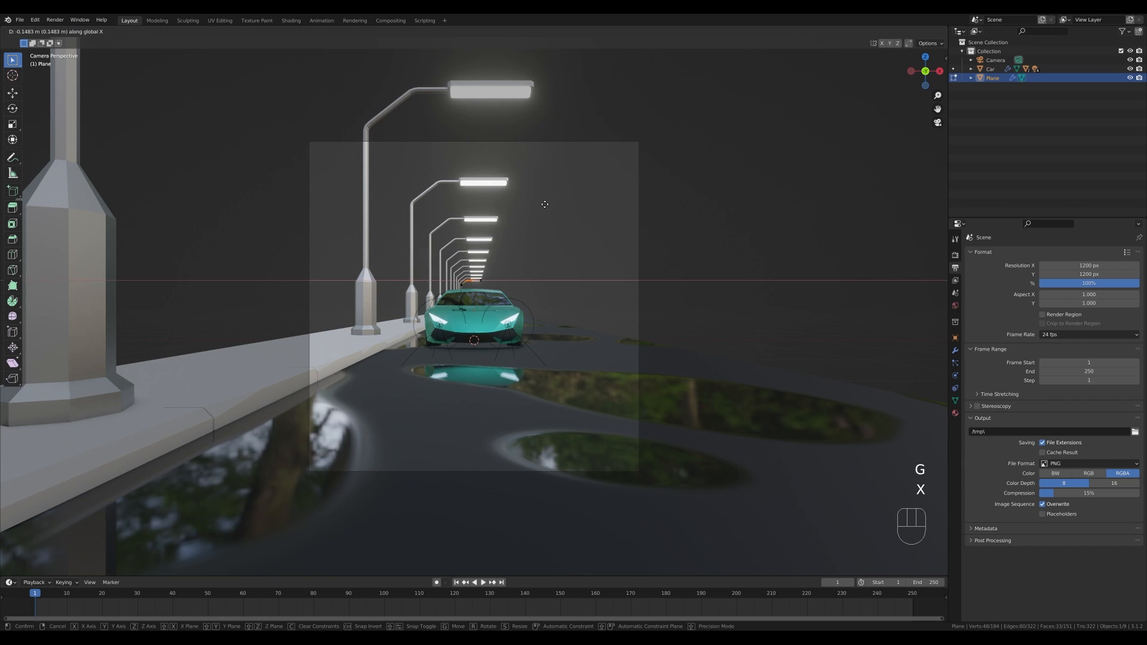
key(shift)
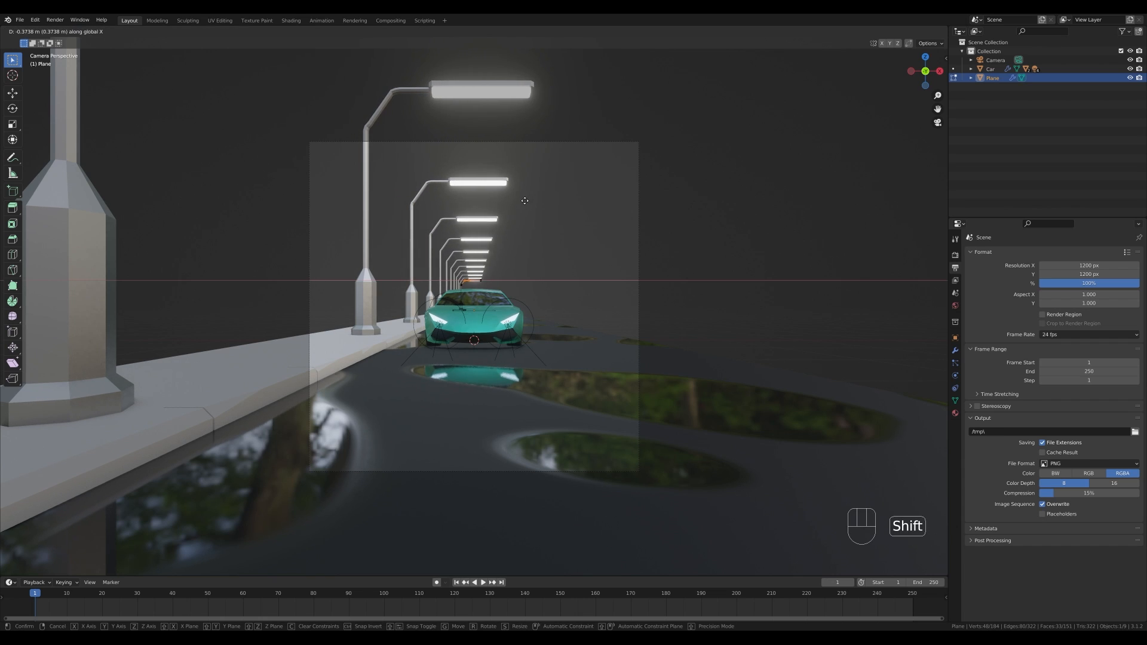
click(529, 200)
- Select that lamp's linked geometry and move it along the X axis
scroll(421, 225, up, 6)
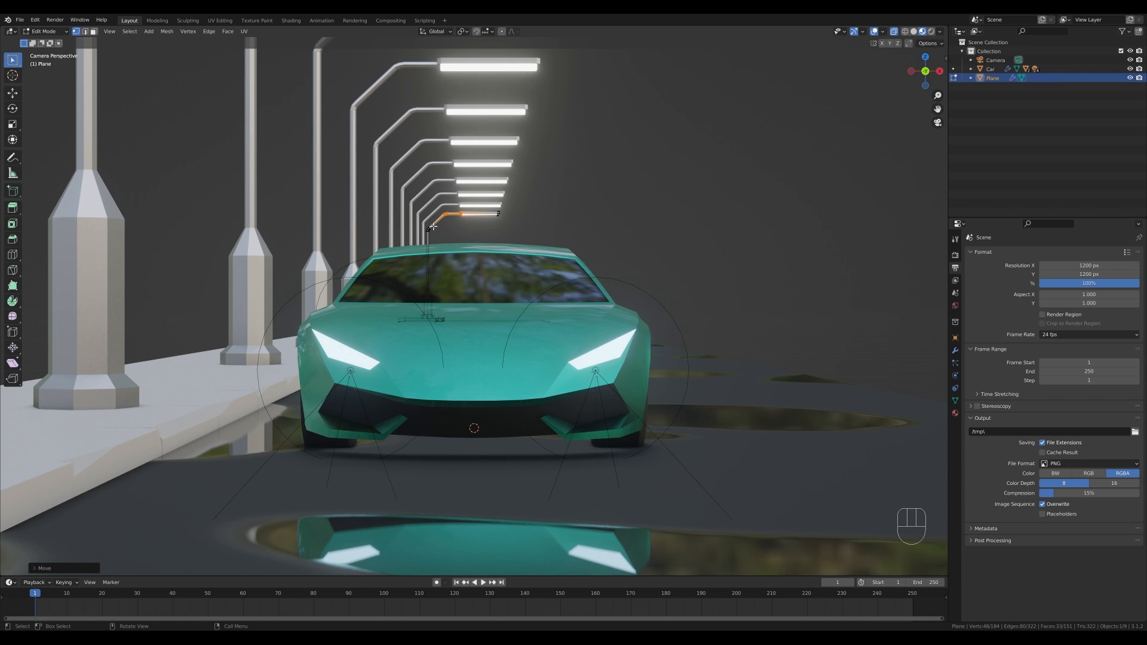
key(l)
key(l)
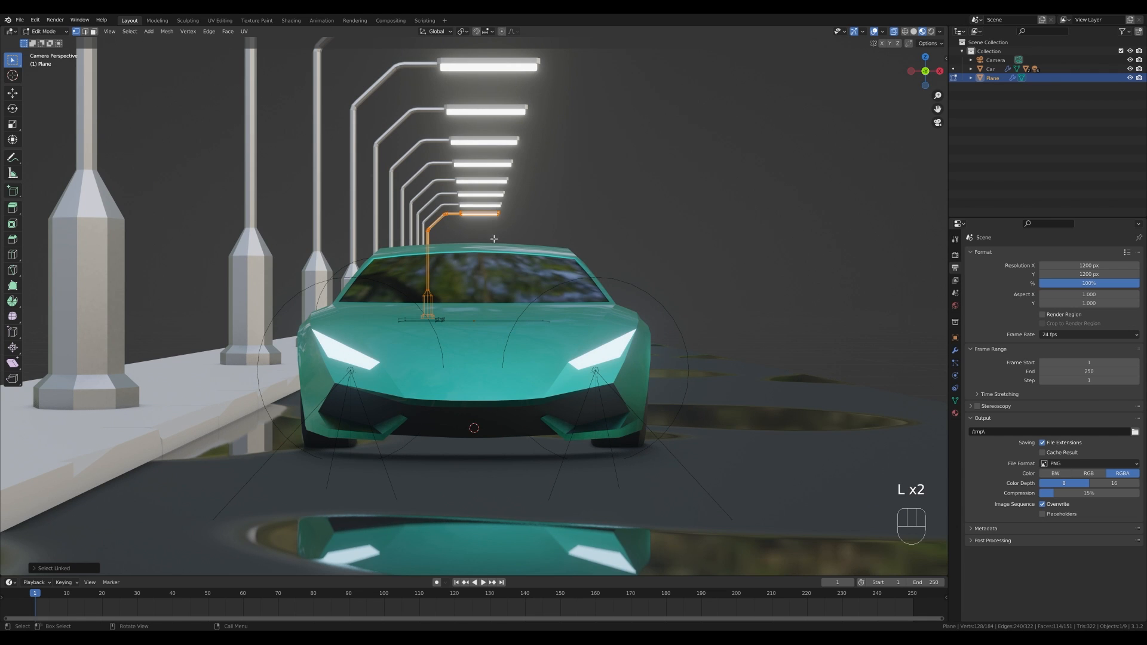
scroll(513, 261, down, 5)
key(g)
key(x)
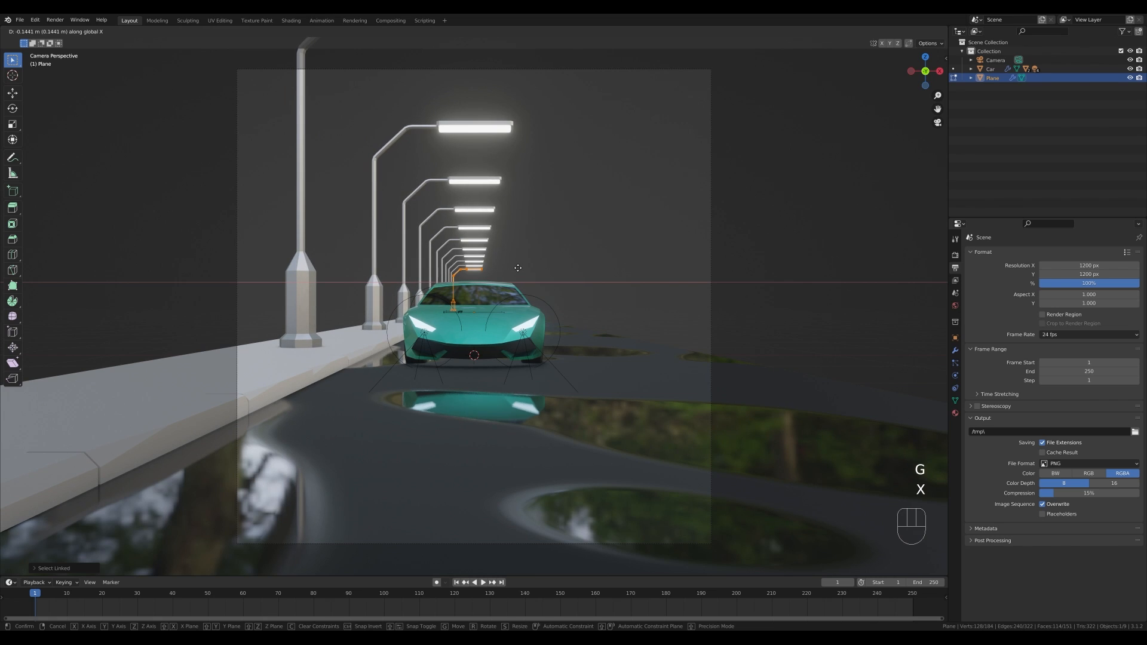
click(517, 268)
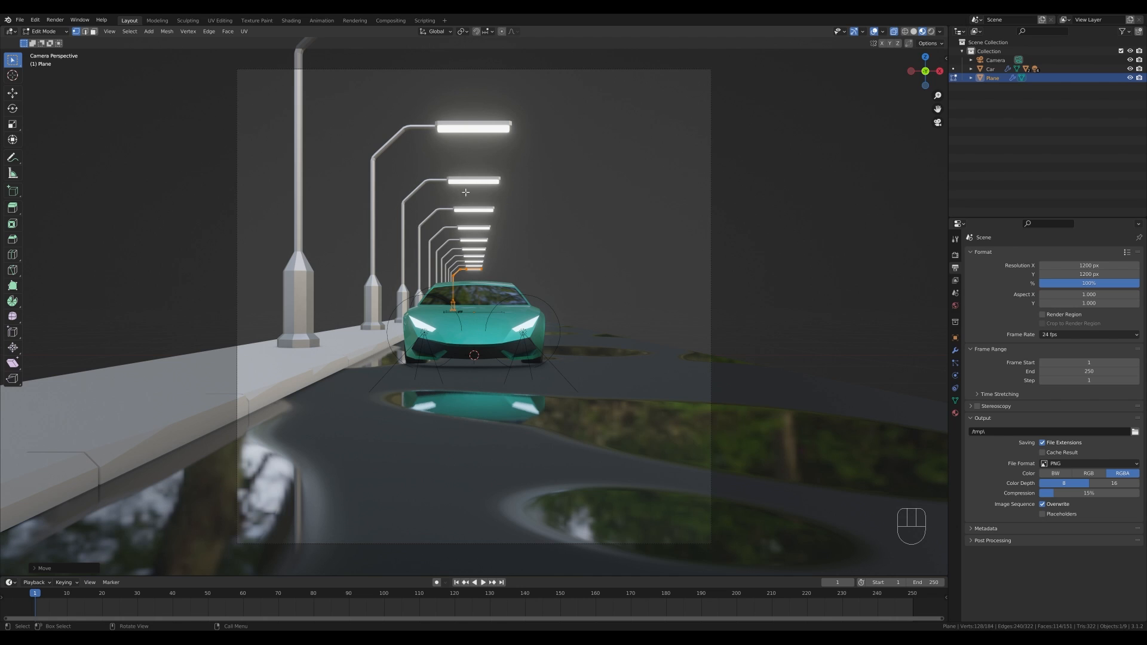
scroll(496, 222, down, 2)
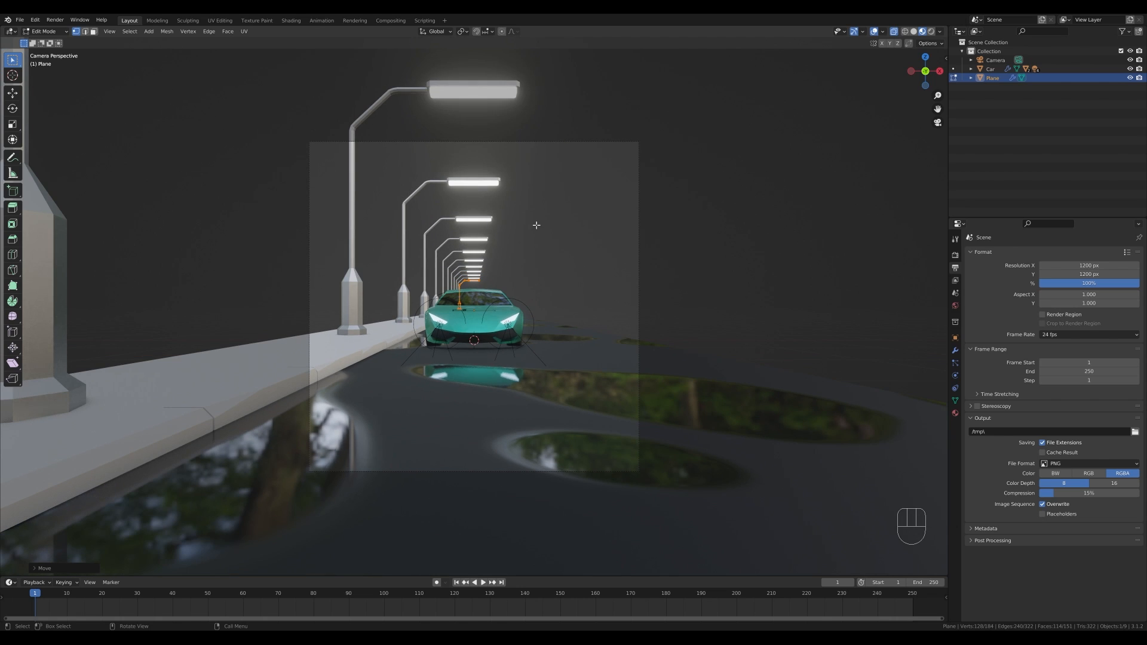
- Leave Edit Mode on the road mesh and return to Object Mode
scroll(536, 226, down, 2)
key(Tab)
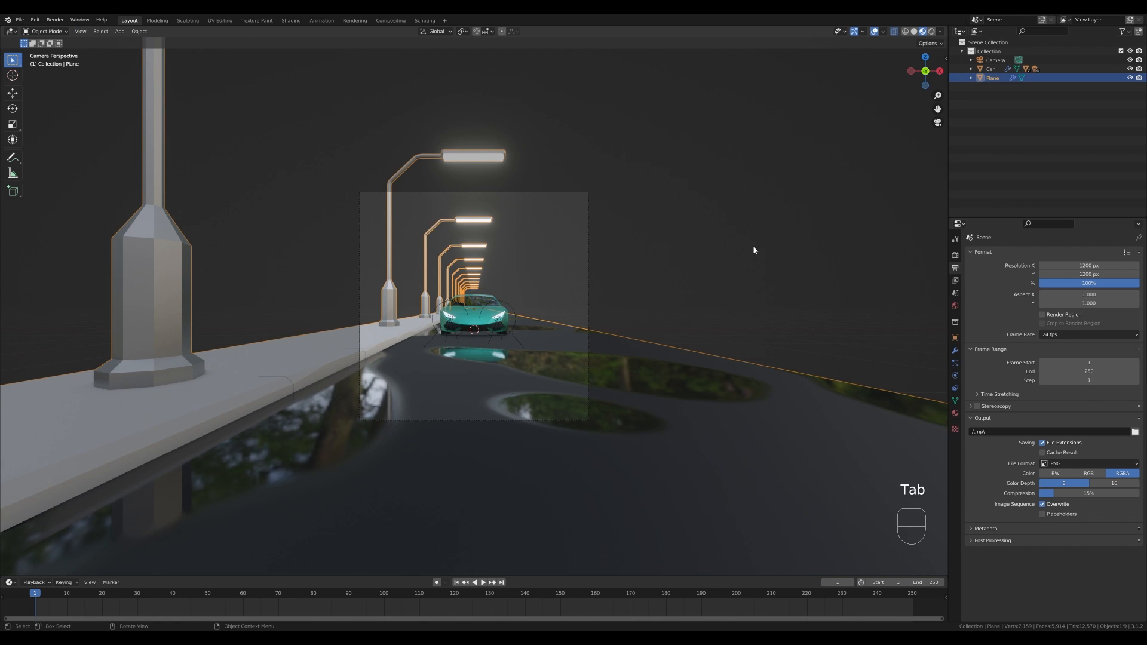
click(754, 249)
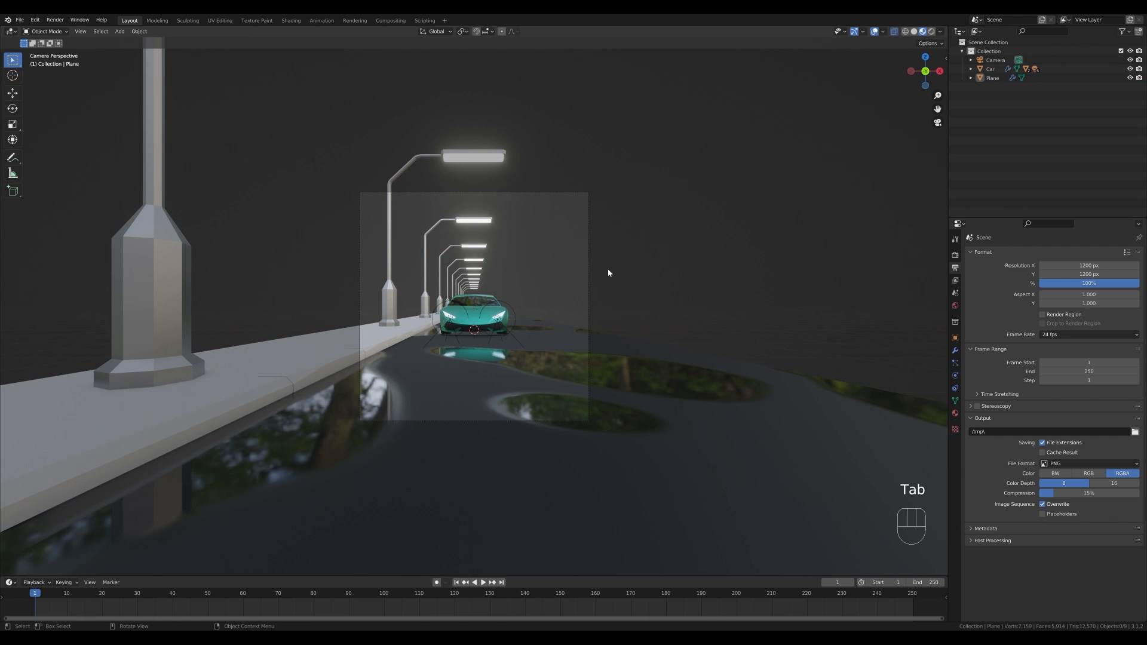
- Select the road plane and insert a location keyframe at frame 1
scroll(603, 287, up, 2)
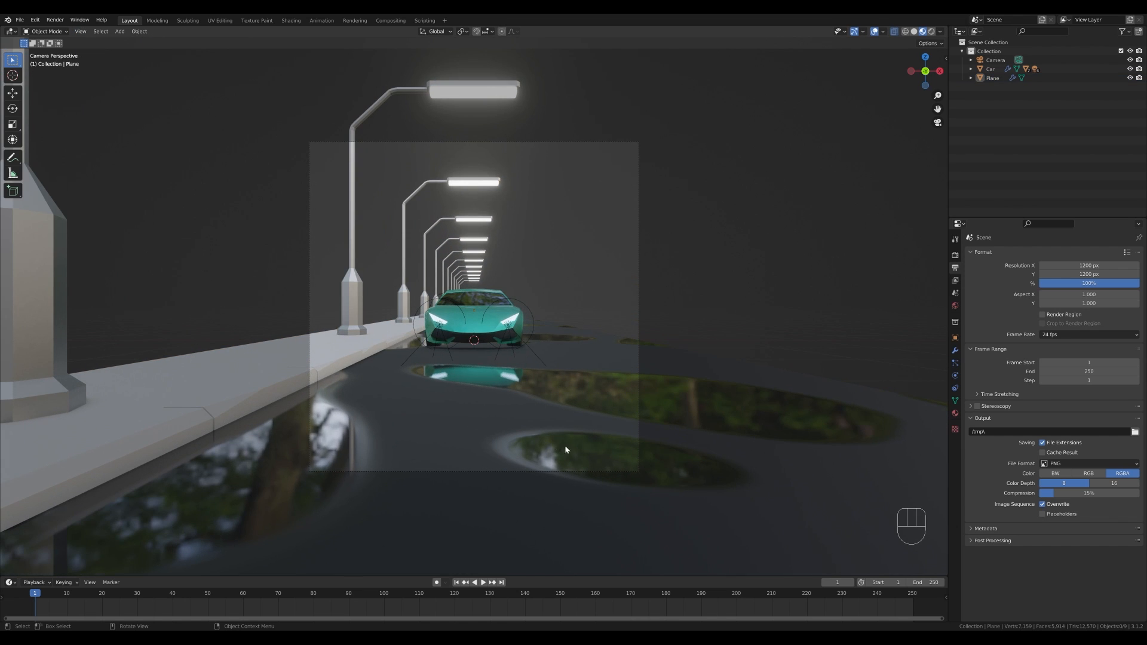
middle_drag(564, 445, 560, 342)
click(611, 247)
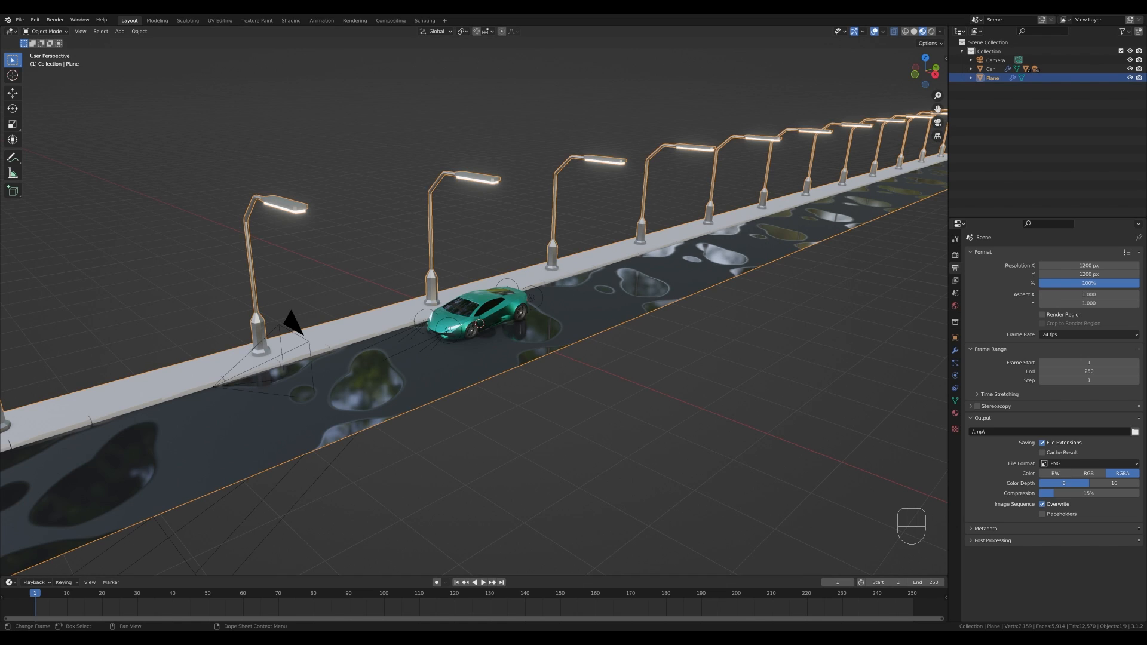
key(i)
click(435, 362)
- Set the animation's end frame to 120
click(930, 581)
text(120)
key(Return)
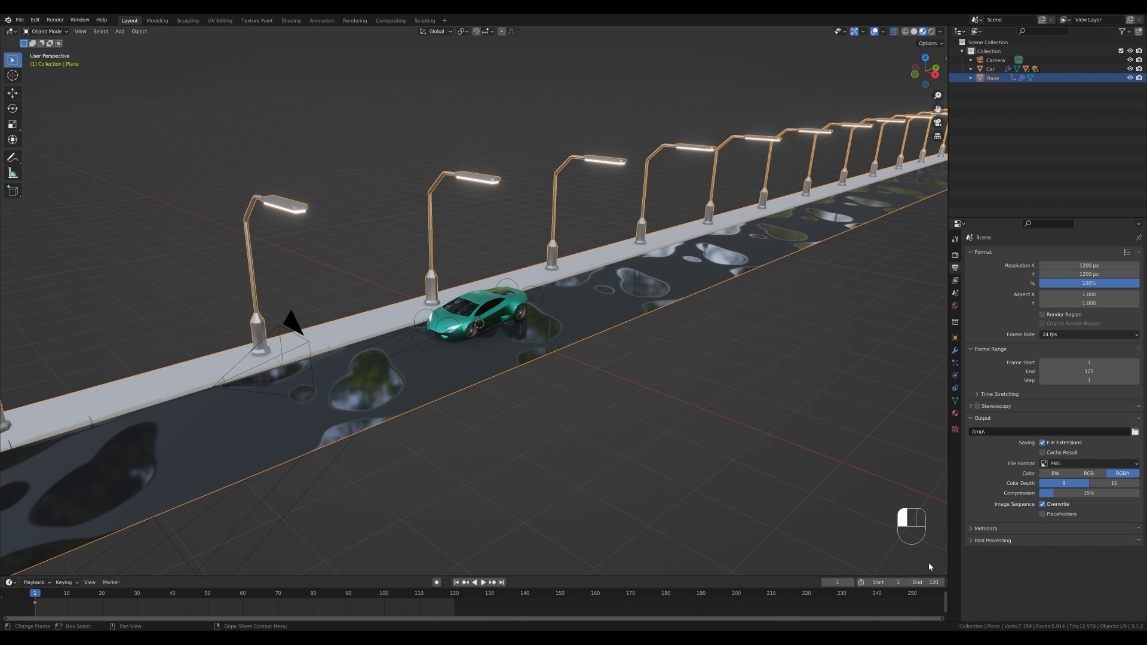
- Set the scene frame rate to 30 fps
click(956, 293)
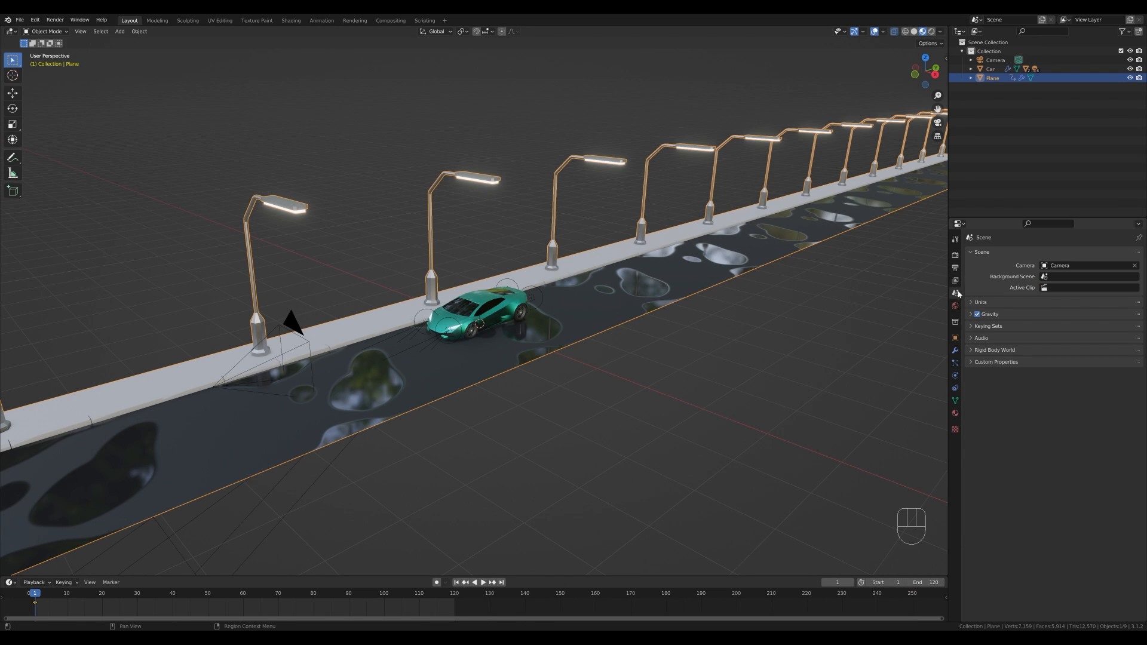
click(954, 269)
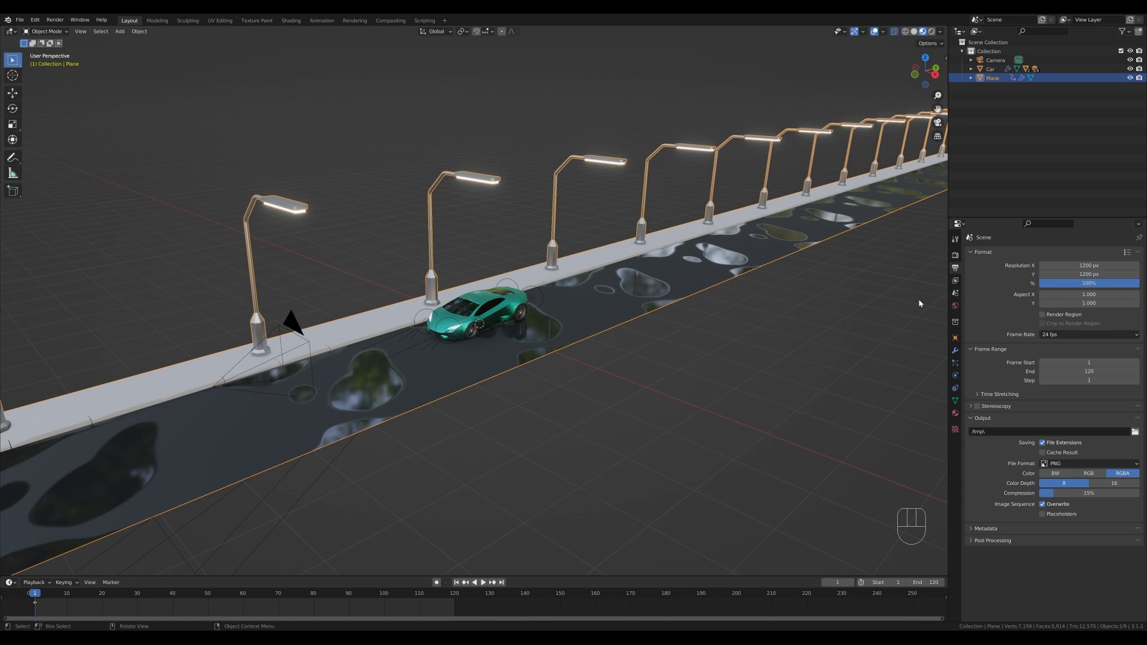
click(1055, 336)
click(1065, 385)
- Play the animation and go to frame 120
key(space)
click(411, 588)
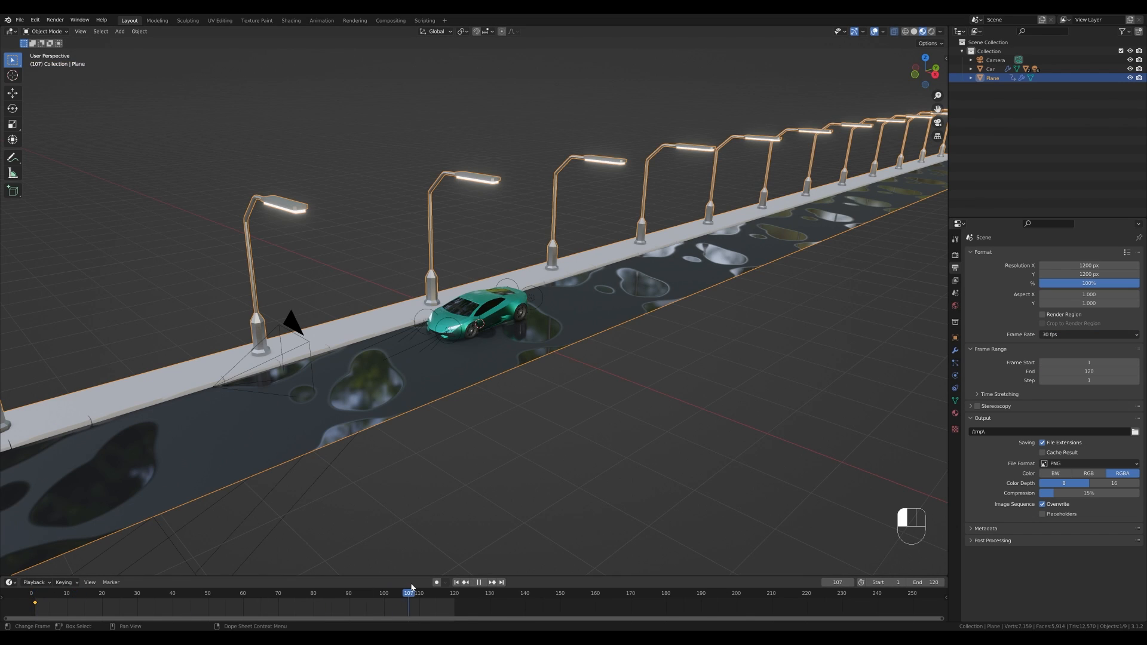
drag(412, 588, 451, 603)
key(space)
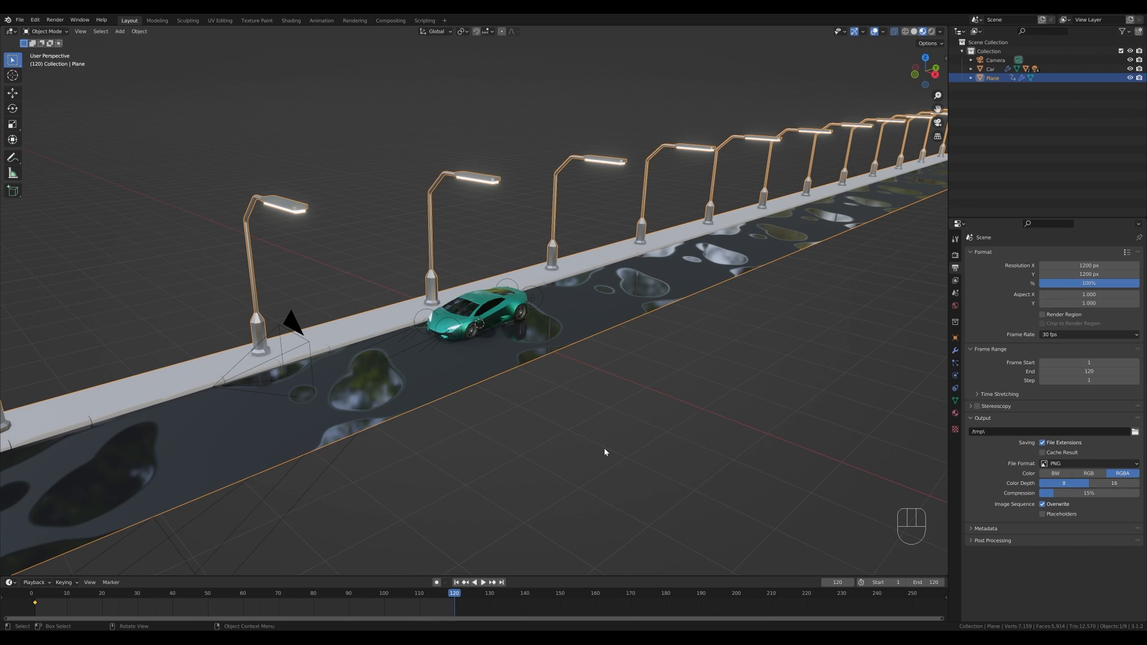
- Move the road plane 40 along the Y axis at frame 120 and insert a location keyframe
key(g)
key(y)
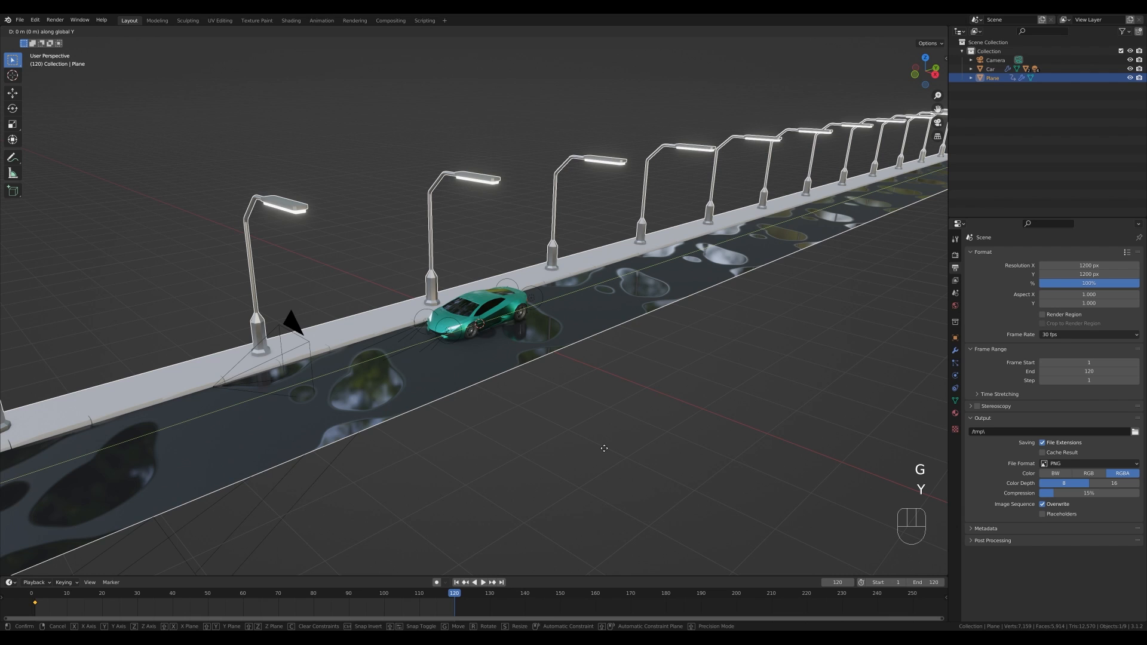
key(KP_4)
key(KP_0)
key(KP_Enter)
key(i)
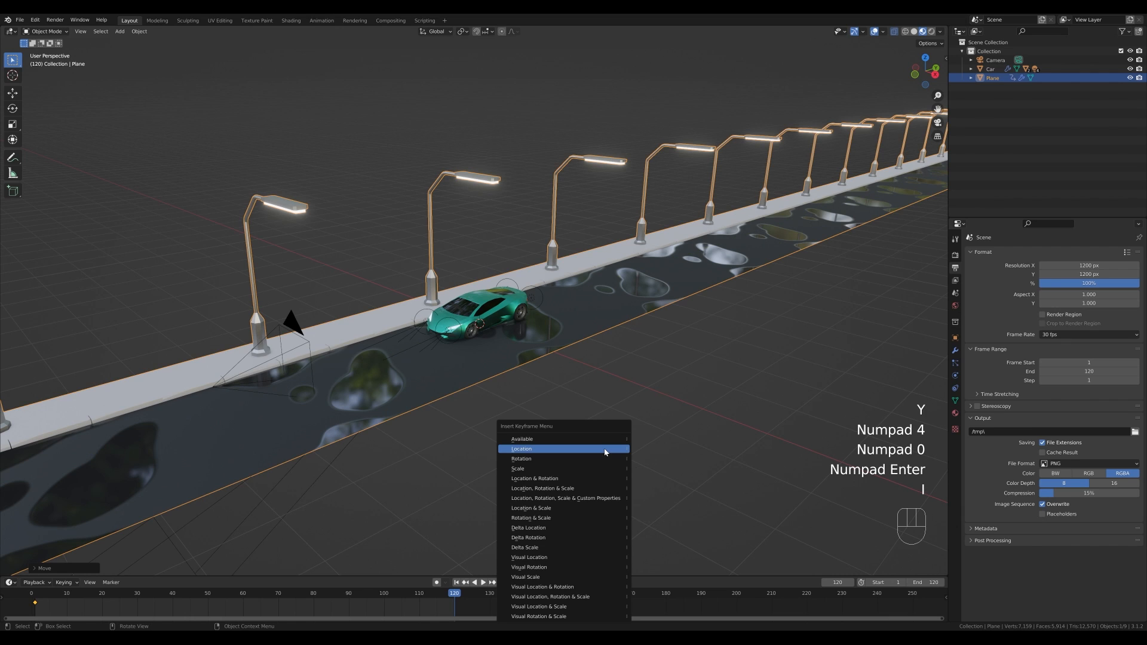
click(605, 452)
- Play the animation to preview the road sliding past the car
key(space)
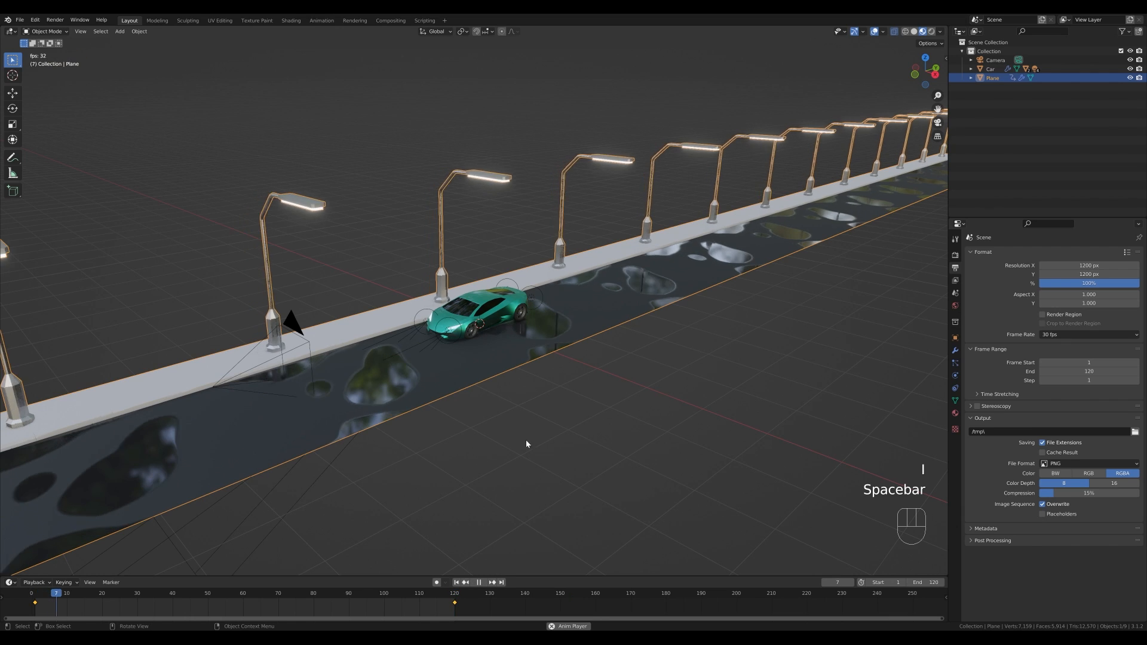
scroll(486, 362, down, 6)
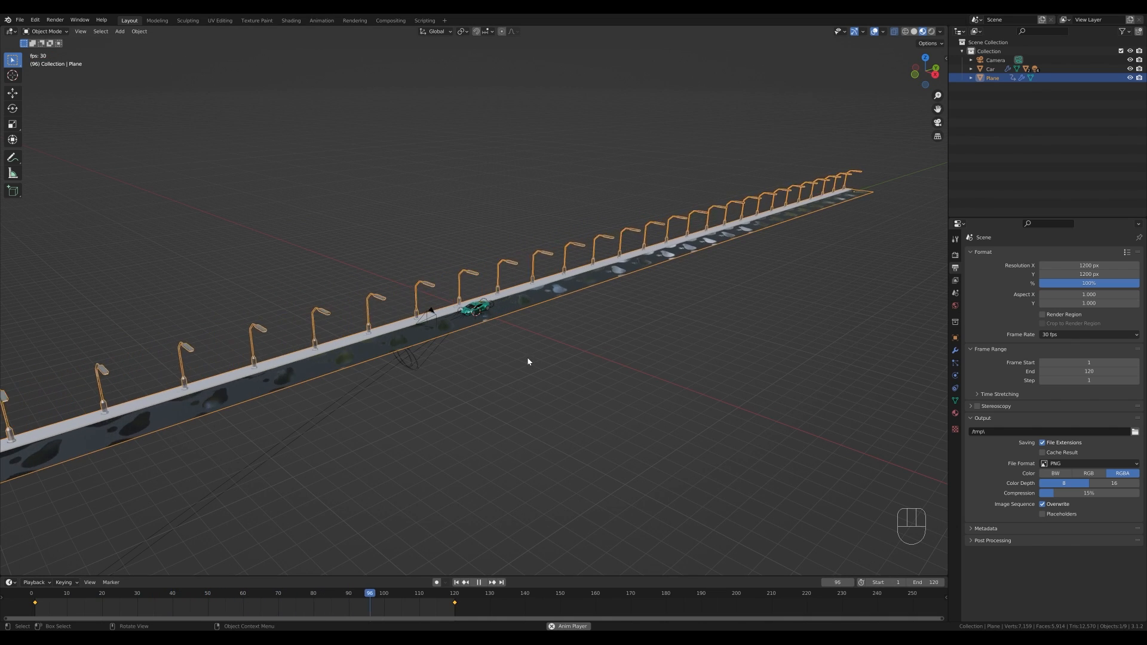
key(space)
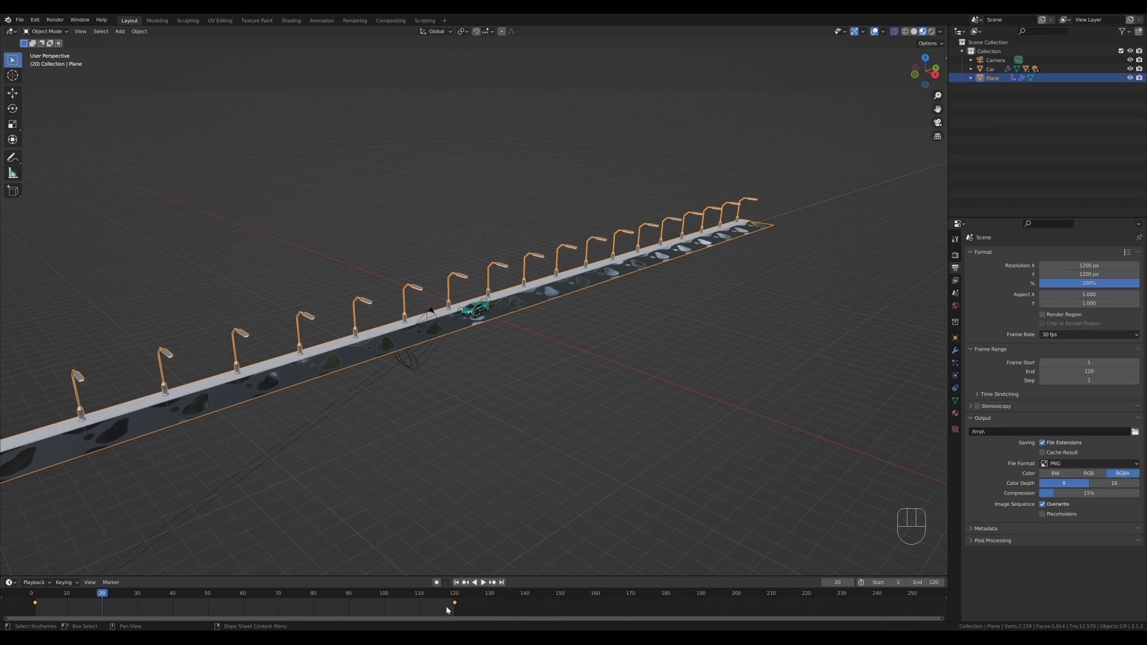
- Select the road's keyframes and set their interpolation to Linear
drag(463, 610, 19, 599)
key(t)
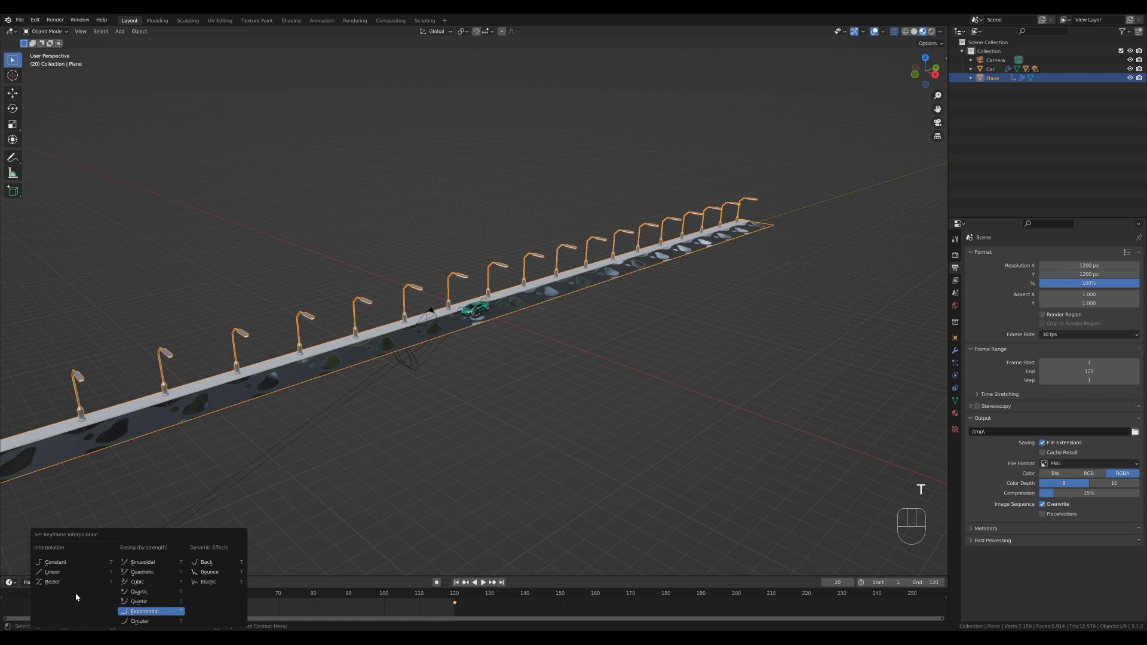
click(51, 575)
- In camera view during playback, select the camera and move it slightly along the Z axis
key(space)
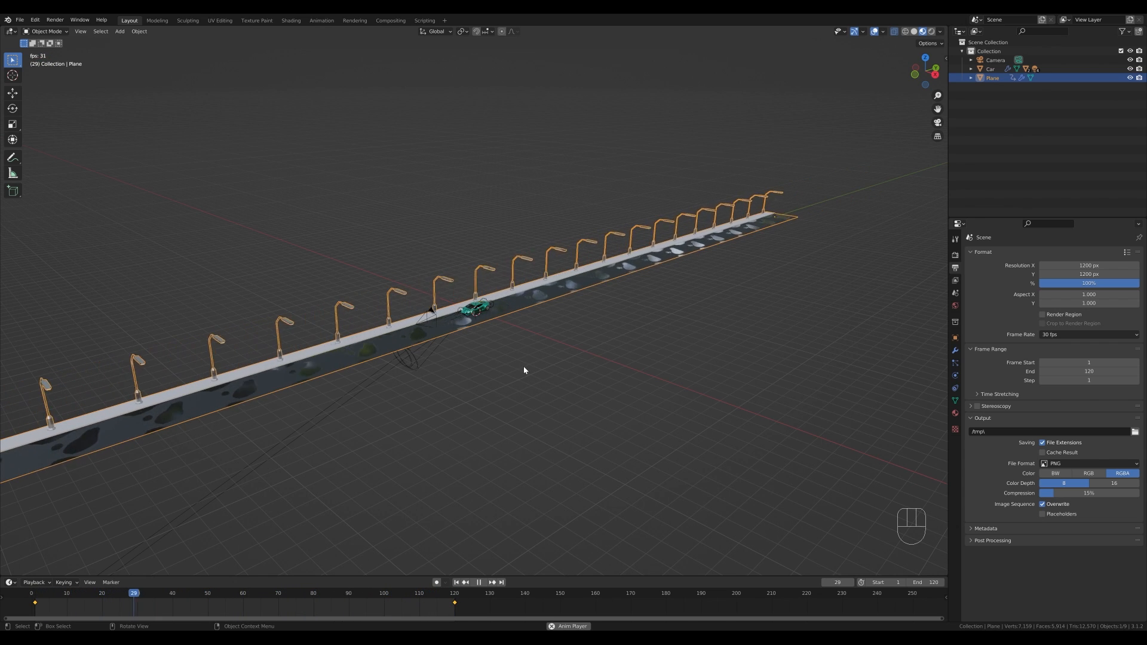
key(KP_0)
click(639, 239)
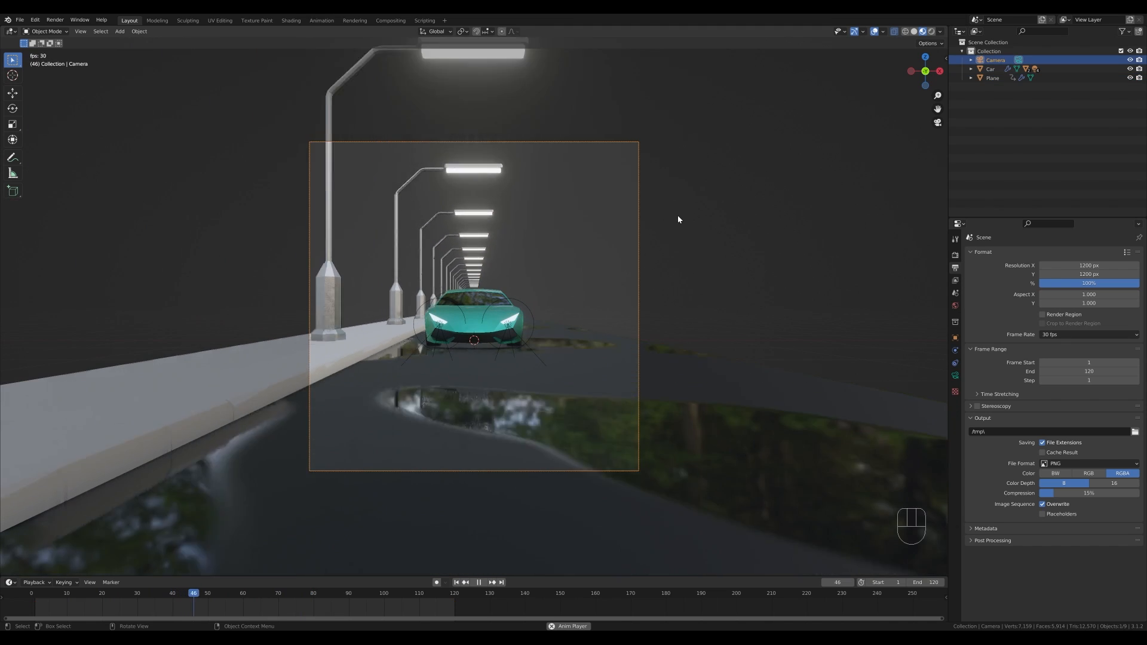
key(g)
key(z)
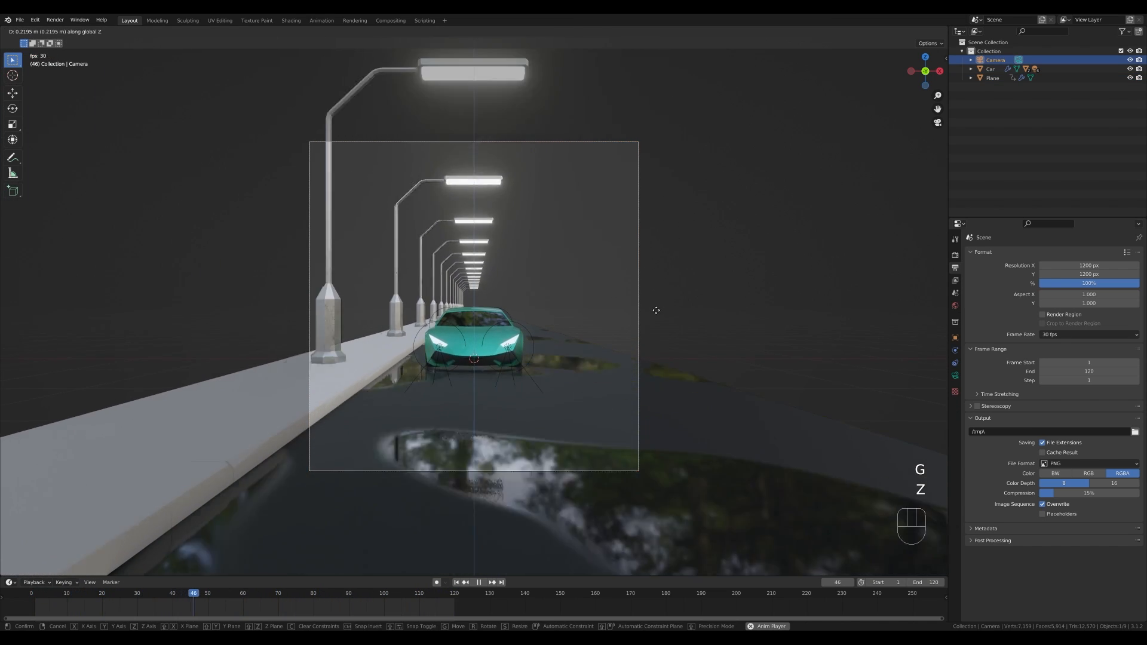
click(655, 308)
- Stop playback, select the car and switch to the Animation workspace
key(space)
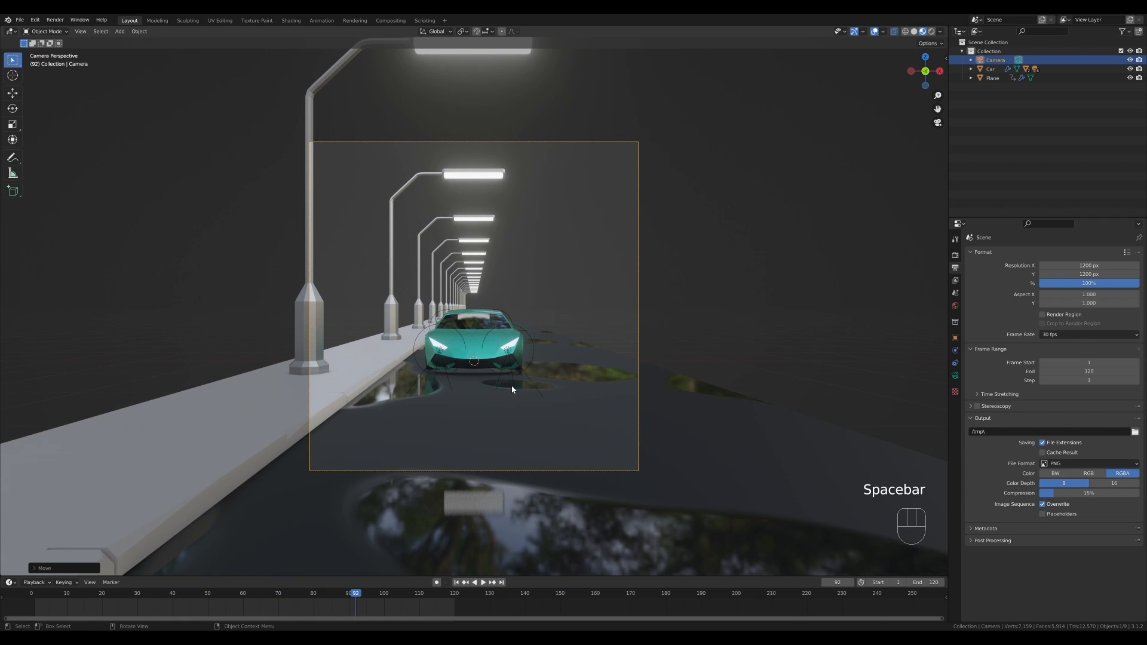
click(472, 345)
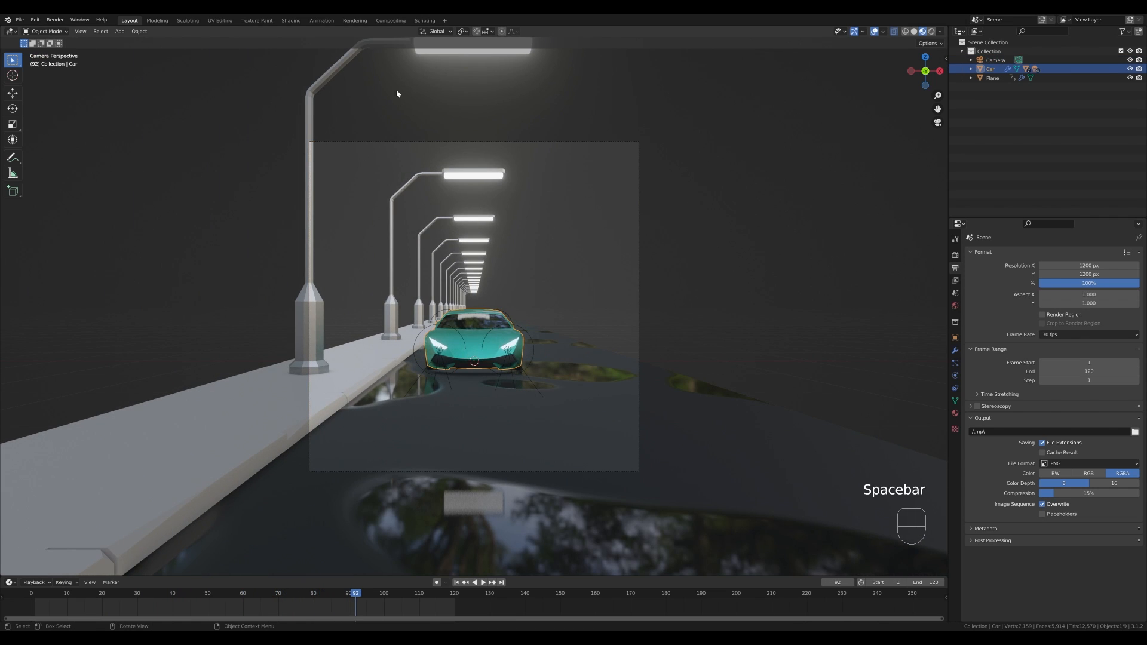
click(320, 23)
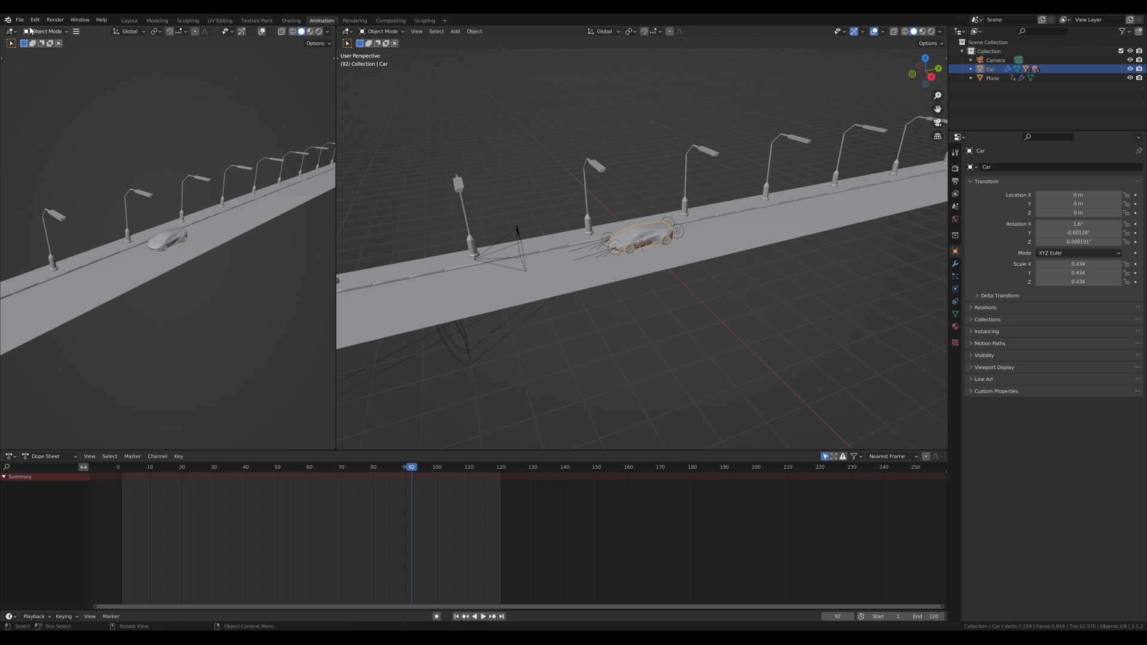
- Change the upper-left editor to the Graph Editor and widen it
click(11, 31)
click(131, 76)
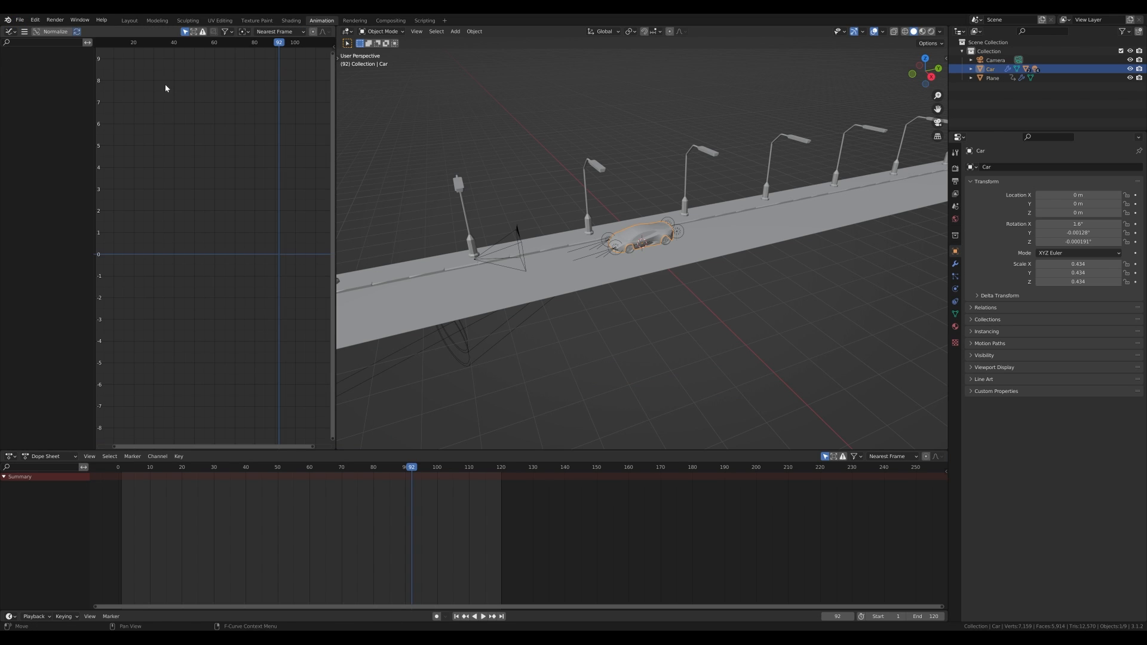
drag(335, 172, 402, 172)
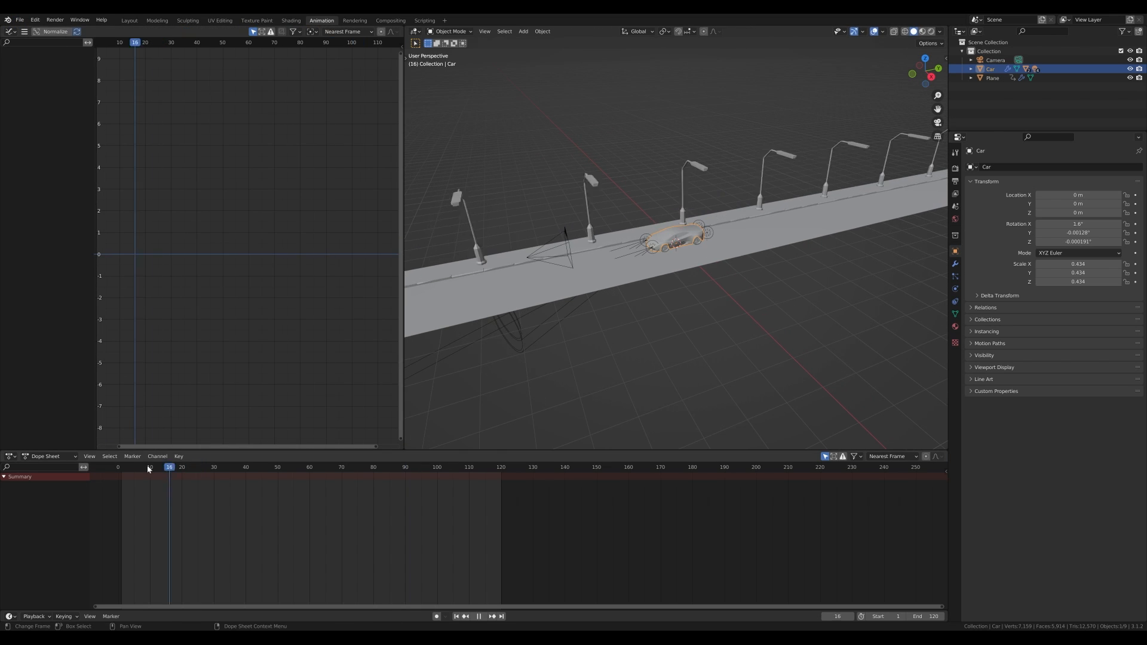
- Go to frame 1 and insert a location keyframe on the car
click(124, 475)
key(space)
key(space)
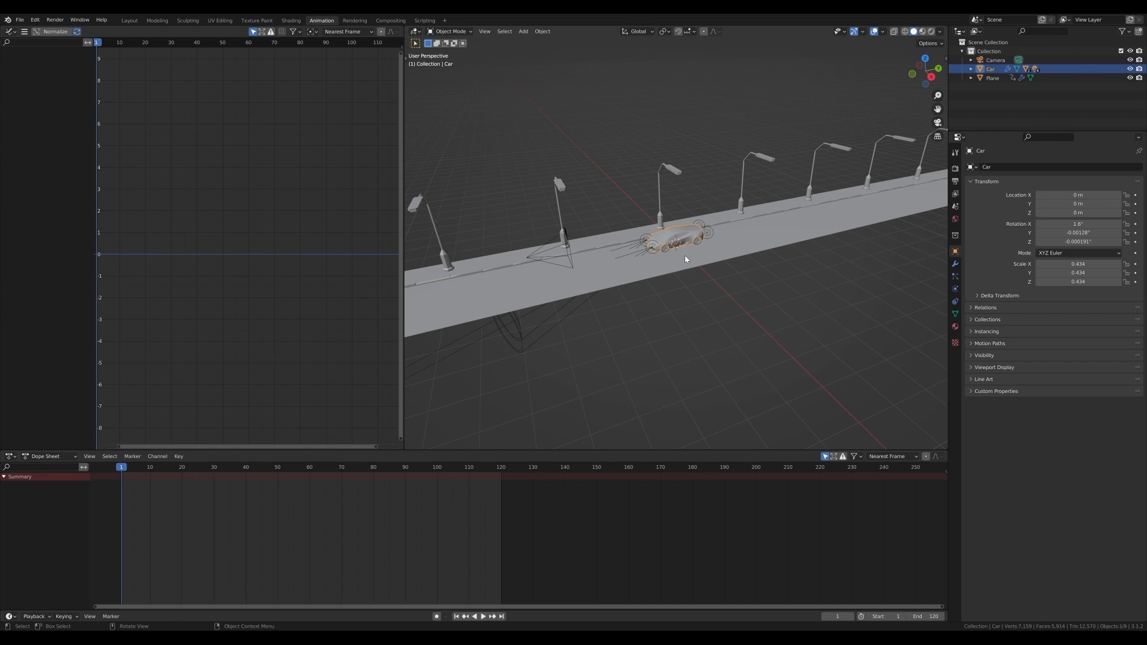
key(i)
click(660, 251)
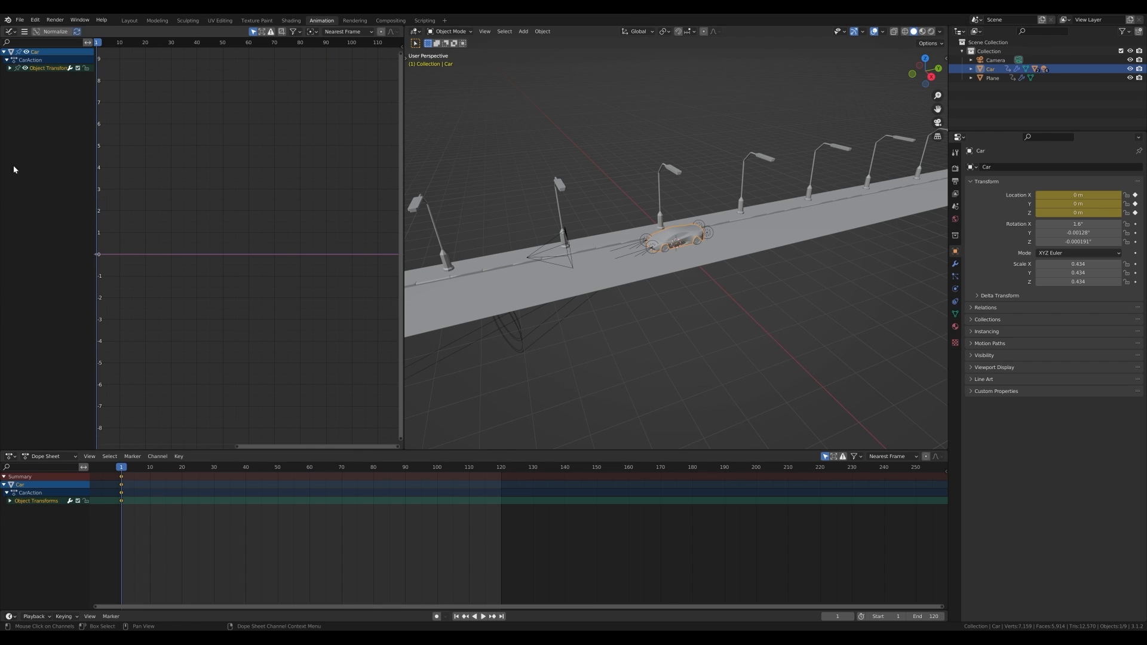
- Delete the car's Y and Z Location curves, keeping only X Location
click(10, 68)
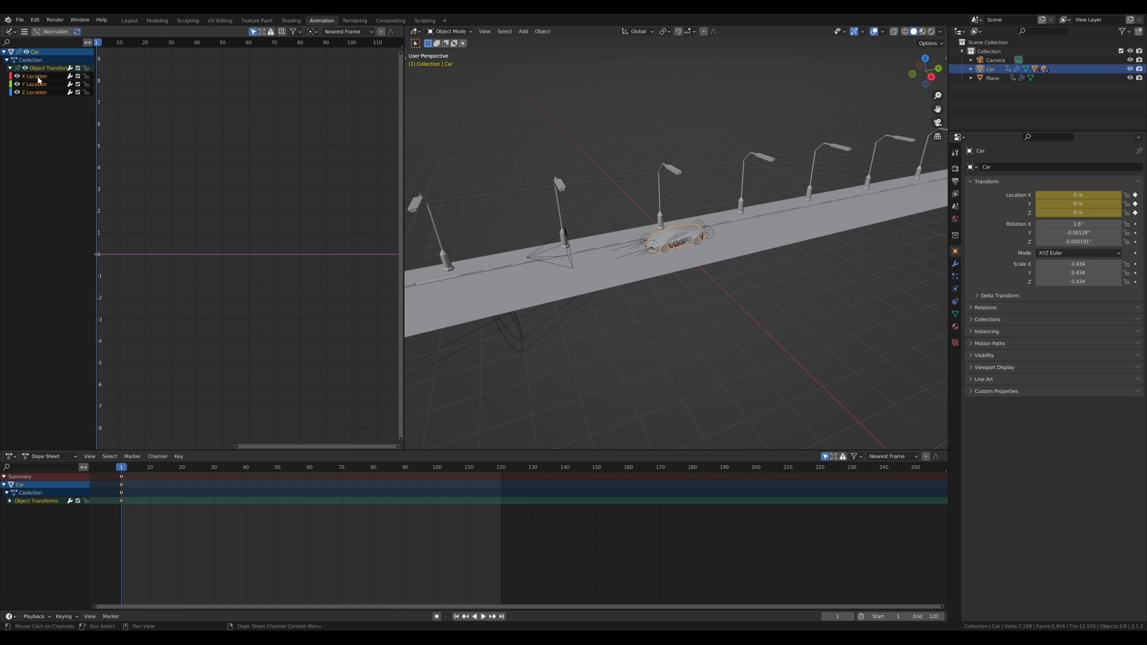
click(35, 84)
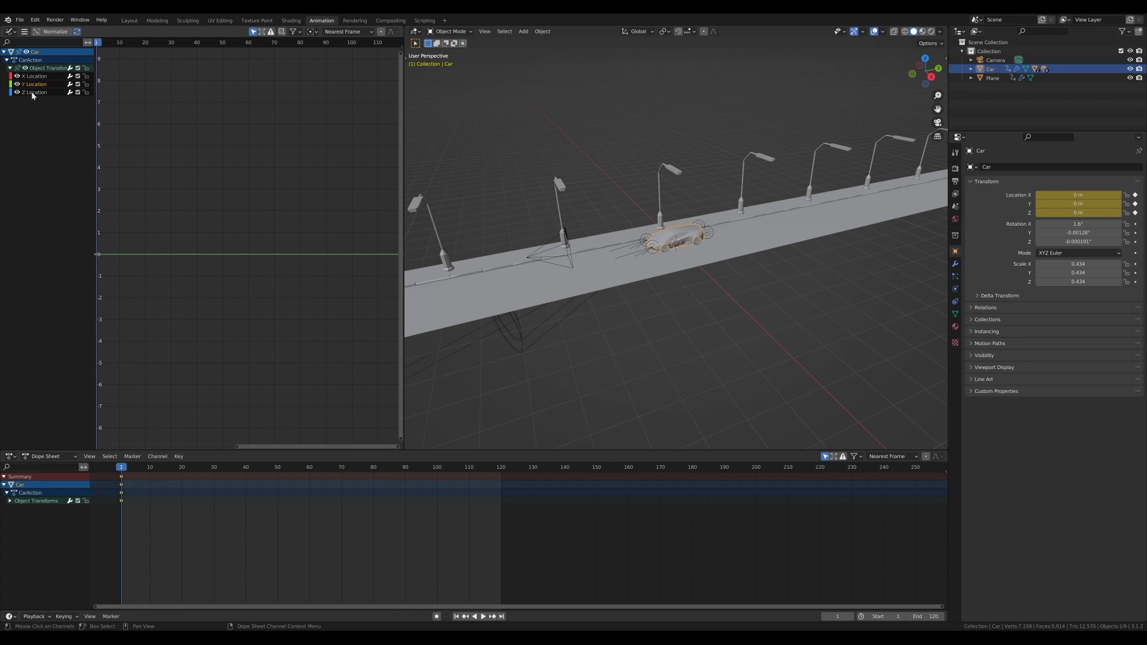
shift+click(33, 93)
key(x)
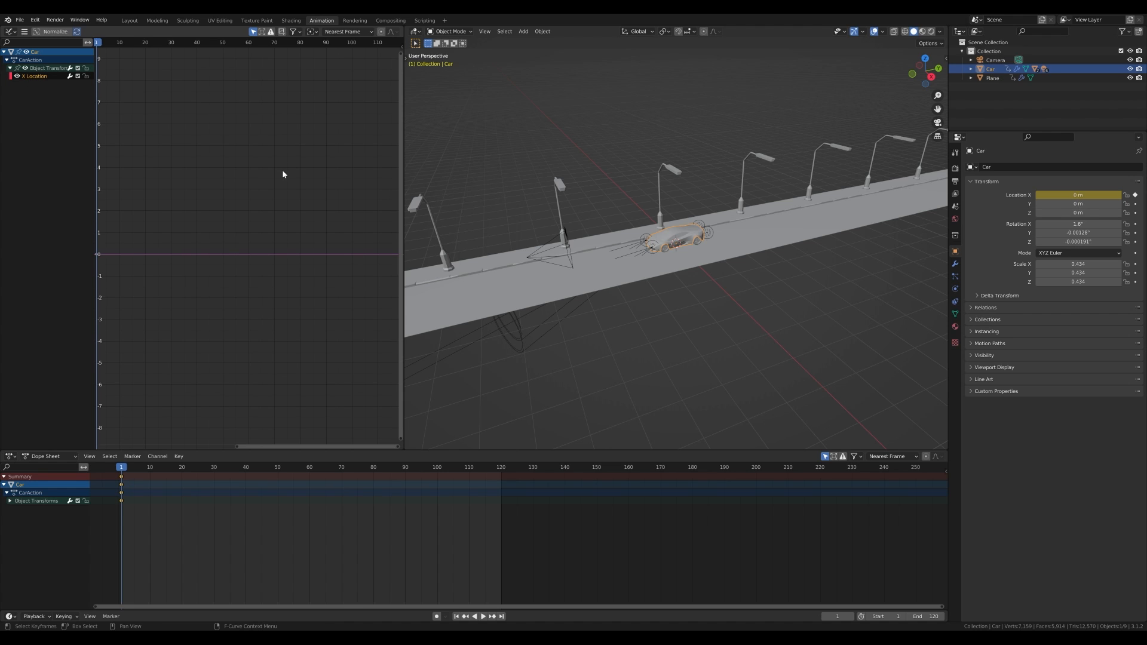
- Add a Noise modifier to the car's X Location curve
key(n)
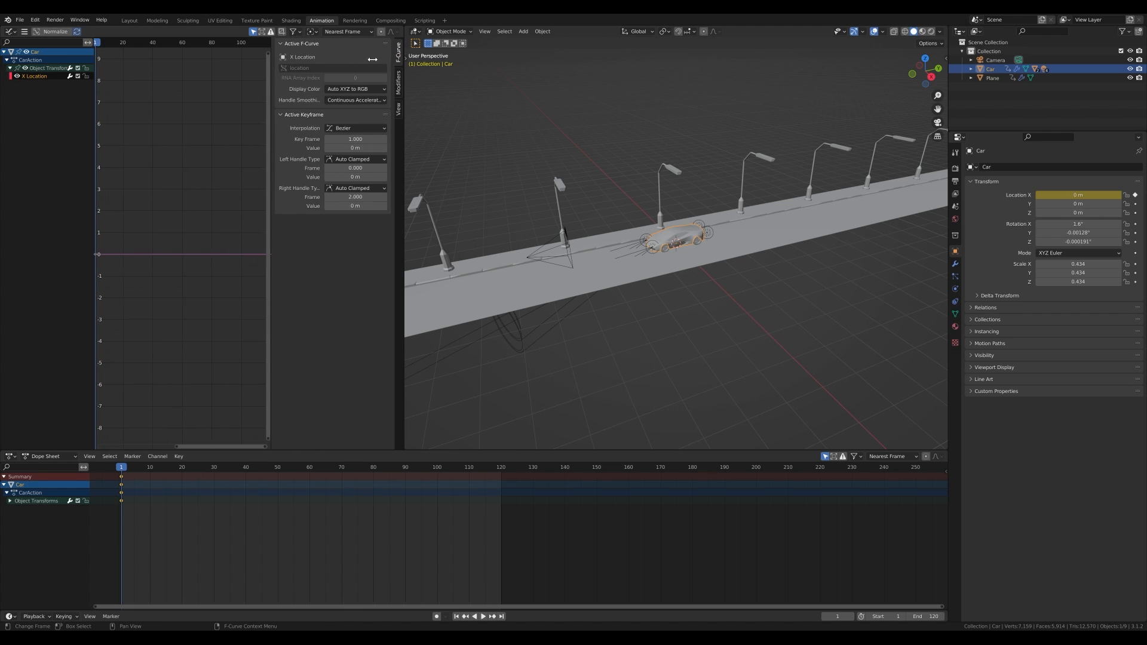
click(398, 81)
click(314, 45)
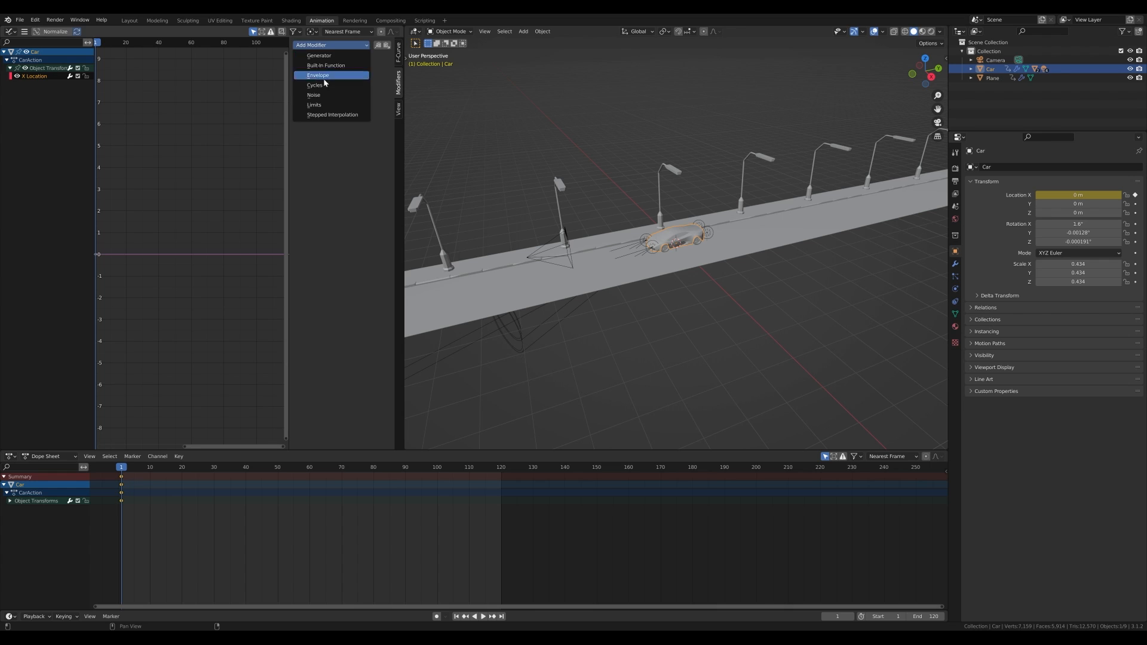
click(323, 95)
key(Home)
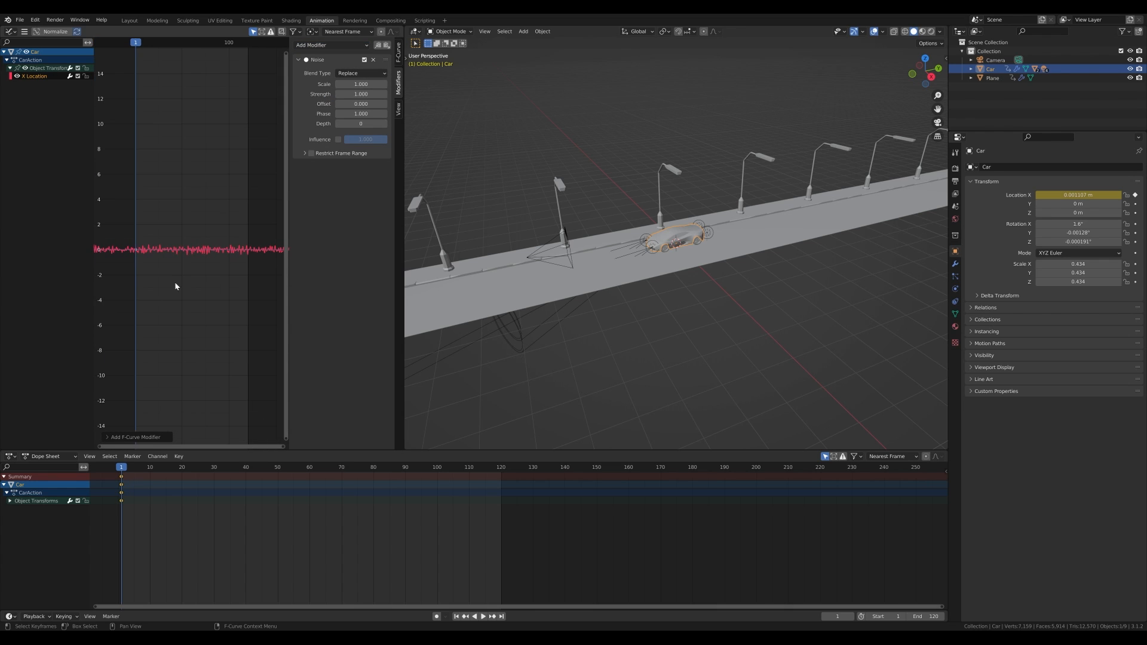
- Enable Restrict Frame Range on the noise and set it to frames 1 to 120
click(311, 154)
click(306, 153)
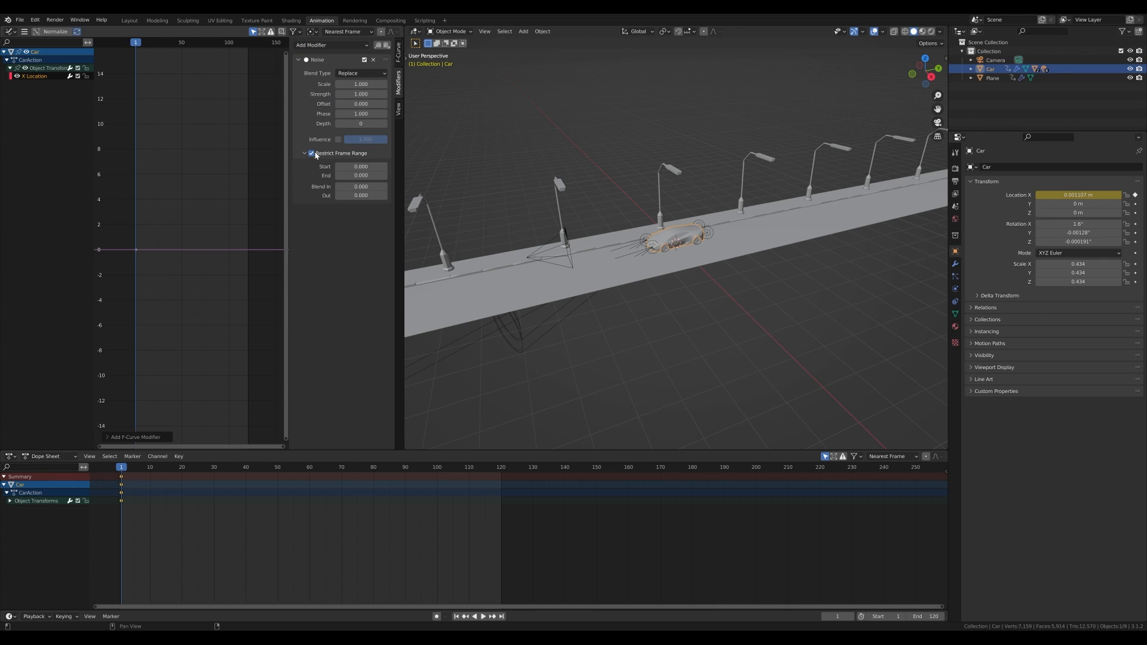
text(1)
key(Tab)
text(12)
key(Return)
- Set the noise modifier's Blend In and Blend Out to 20 frames
click(369, 186)
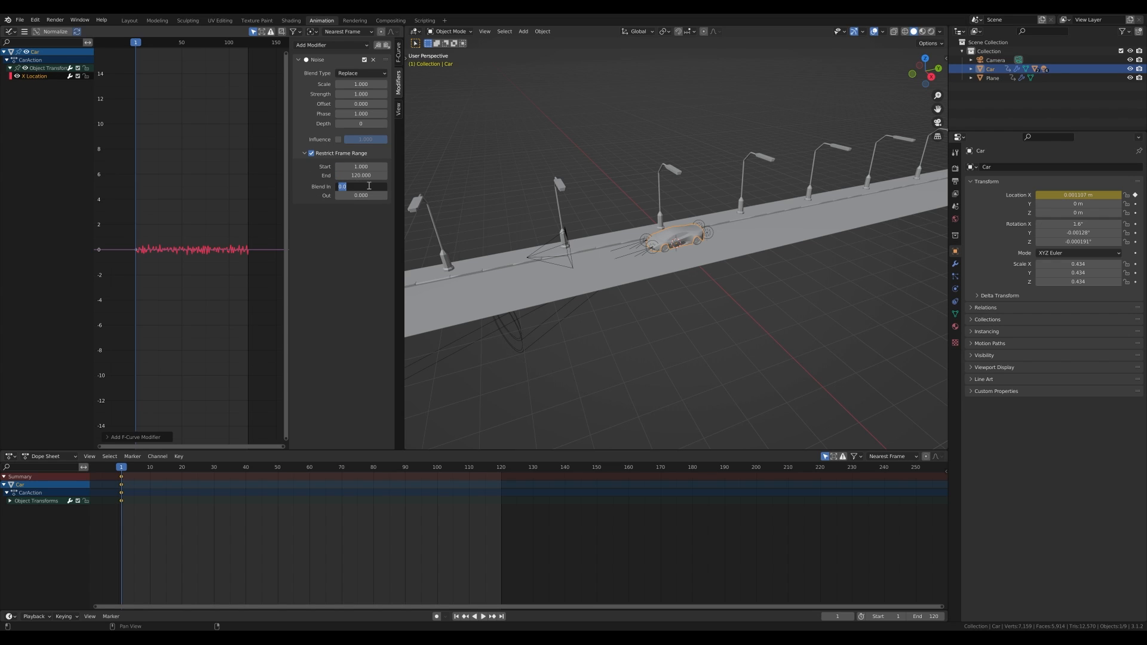
text(20)
key(Tab)
text(20)
key(Return)
key(Home)
scroll(155, 263, up, 5)
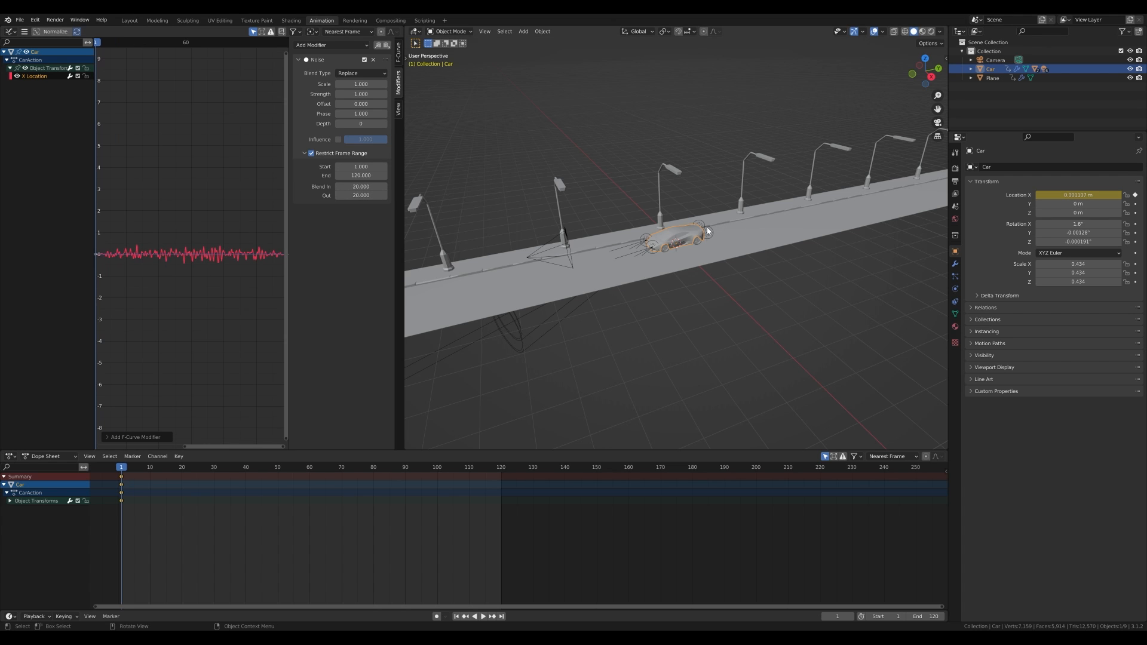
- Play the animation from the camera view
key(KP_0)
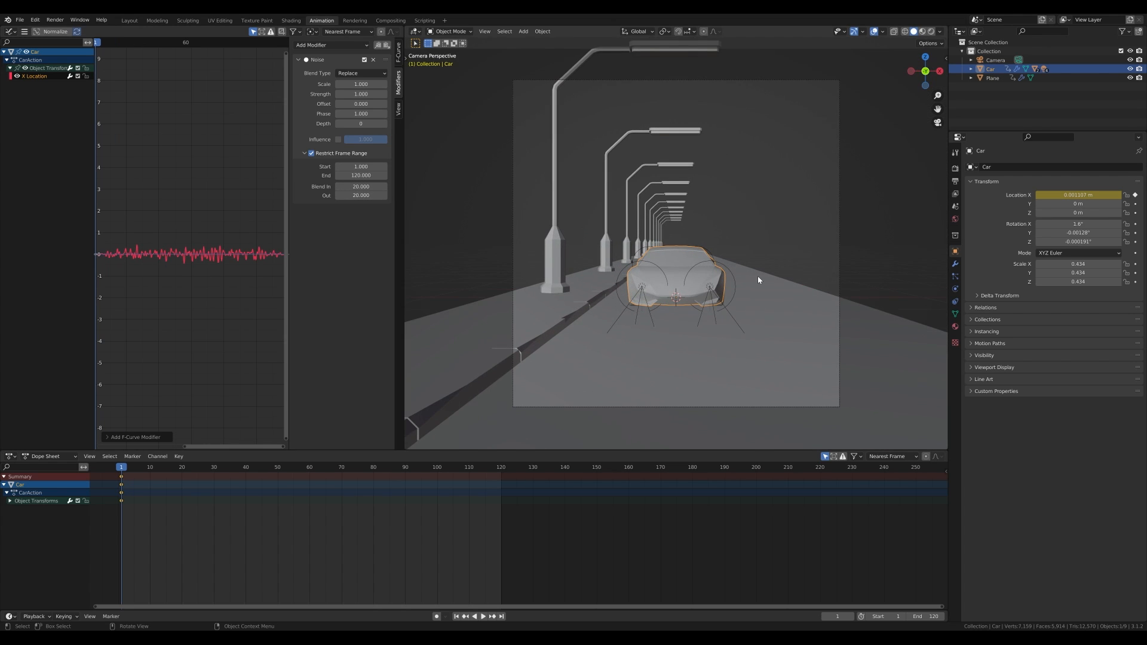
key(space)
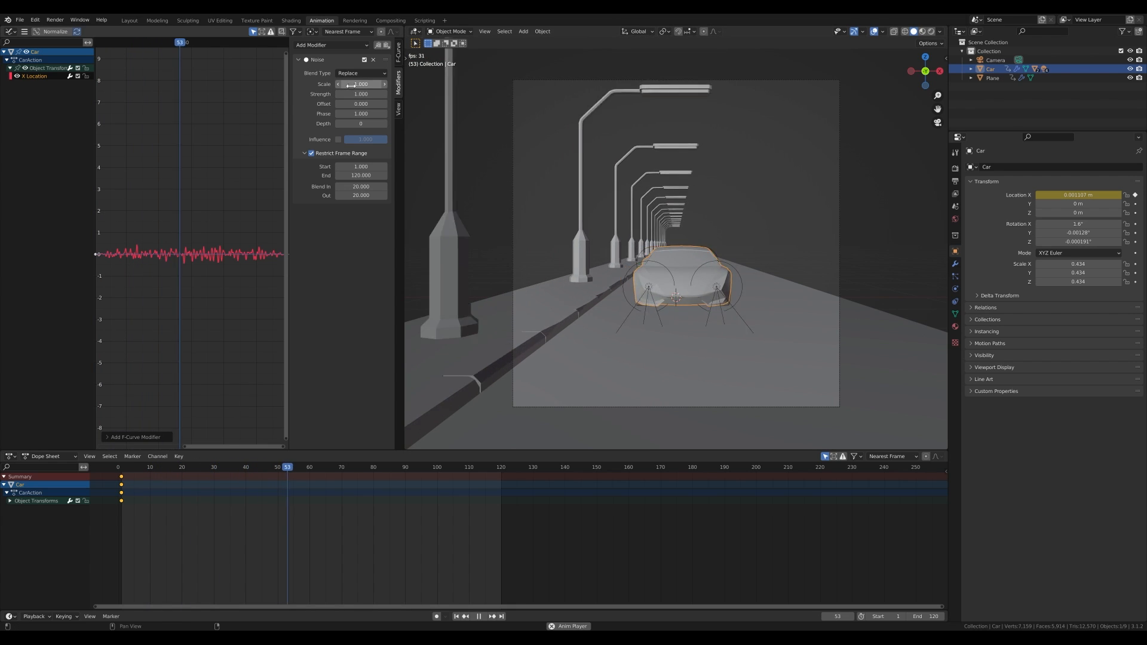
- Set the noise modifier's Scale to 20 and its Strength to 0.2
drag(351, 85, 391, 85)
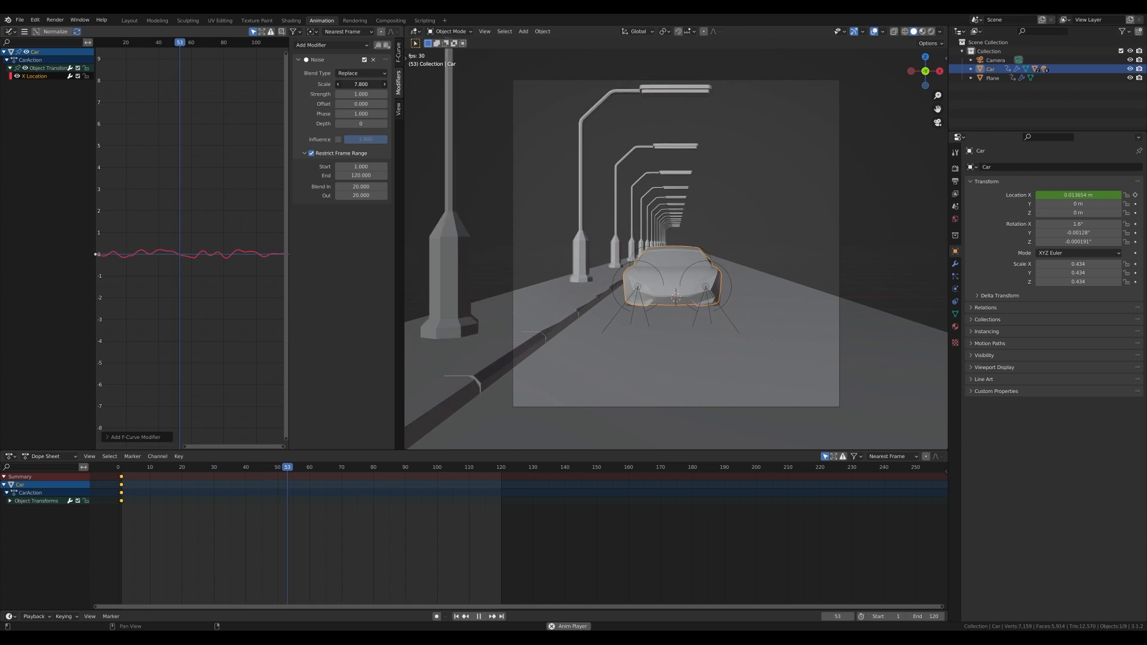
click(366, 94)
text(.)
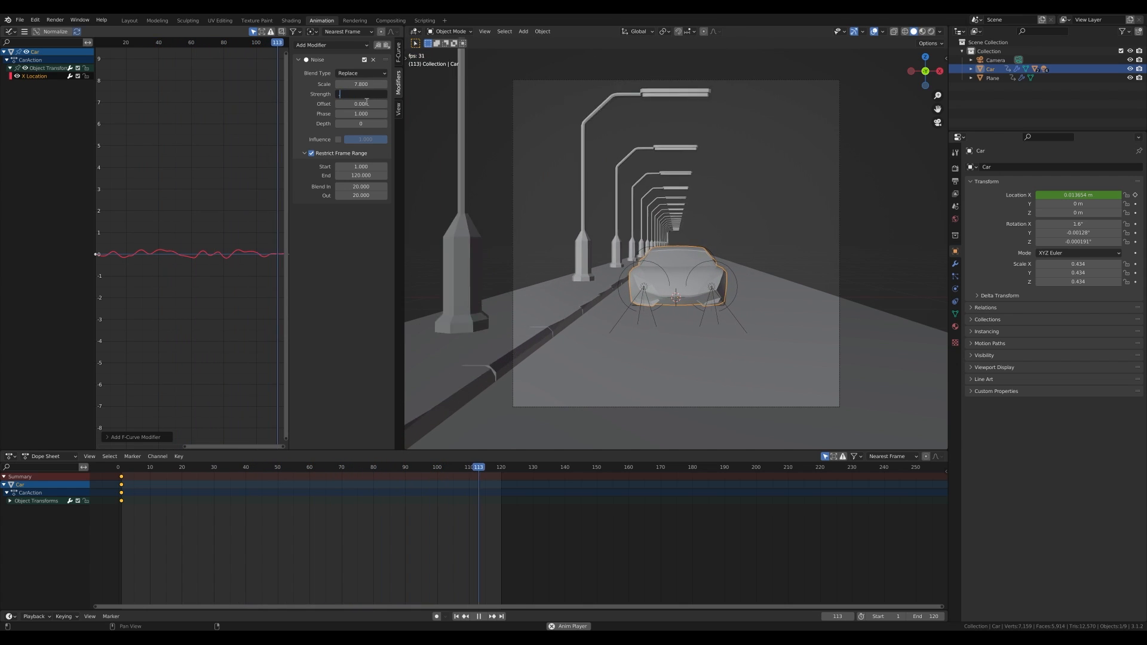
text(2)
key(Return)
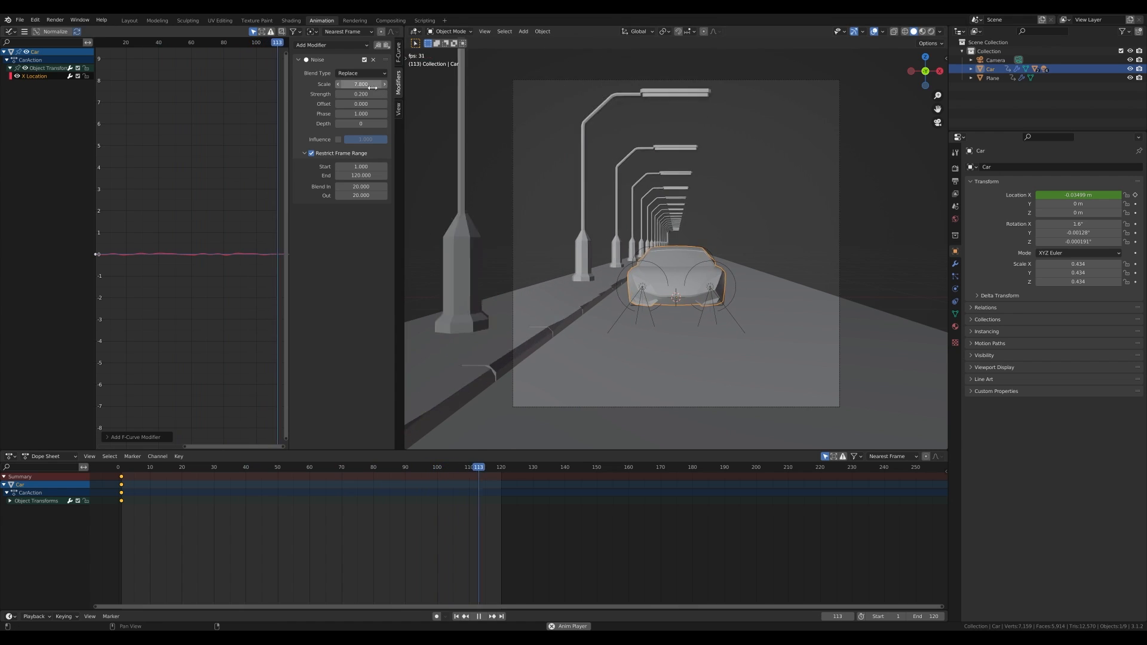
click(371, 84)
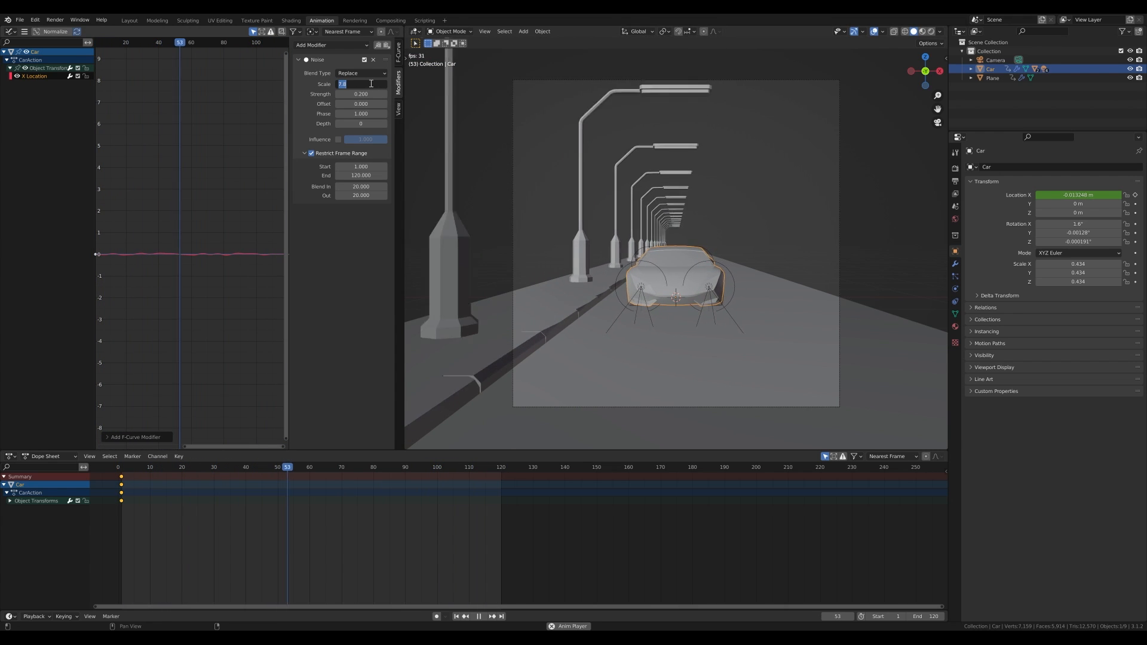
text(20)
key(Return)
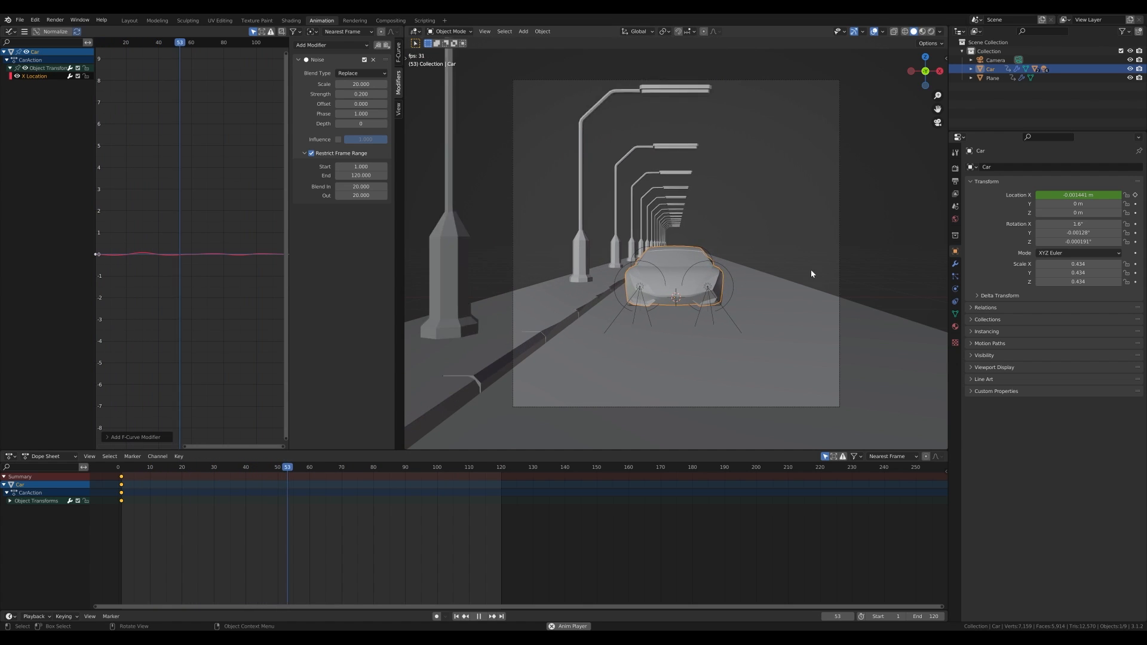
- Inspect the car's shake up close and from the camera view, and stop playback
middle_drag(811, 271, 715, 276)
scroll(730, 311, up, 4)
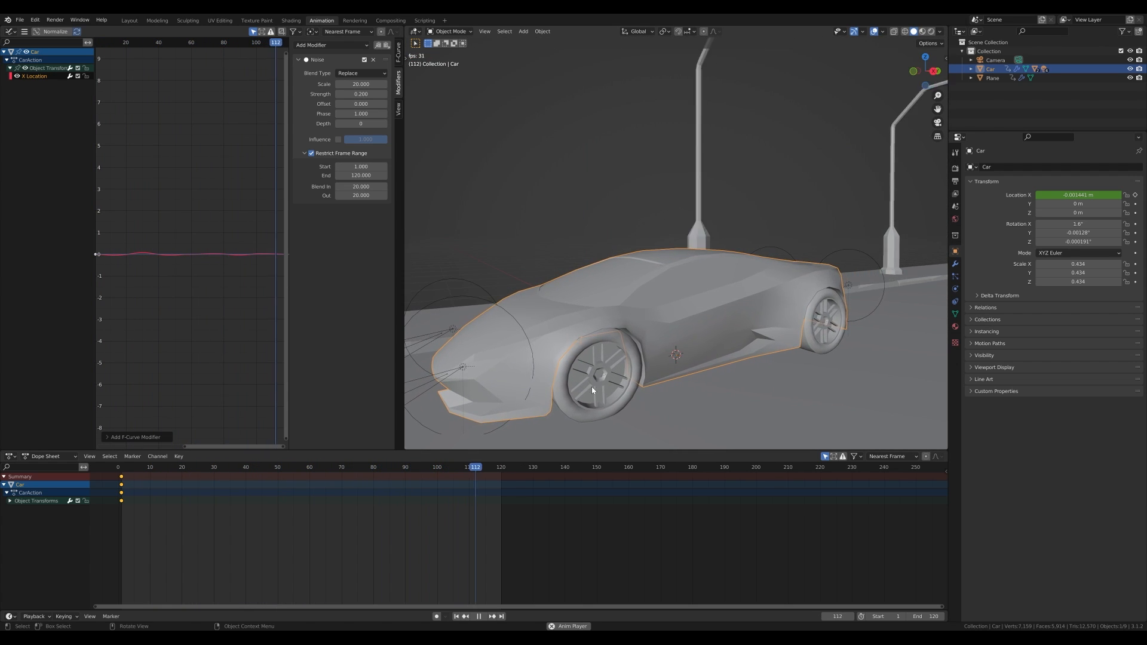
scroll(602, 379, down, 8)
key(KP_0)
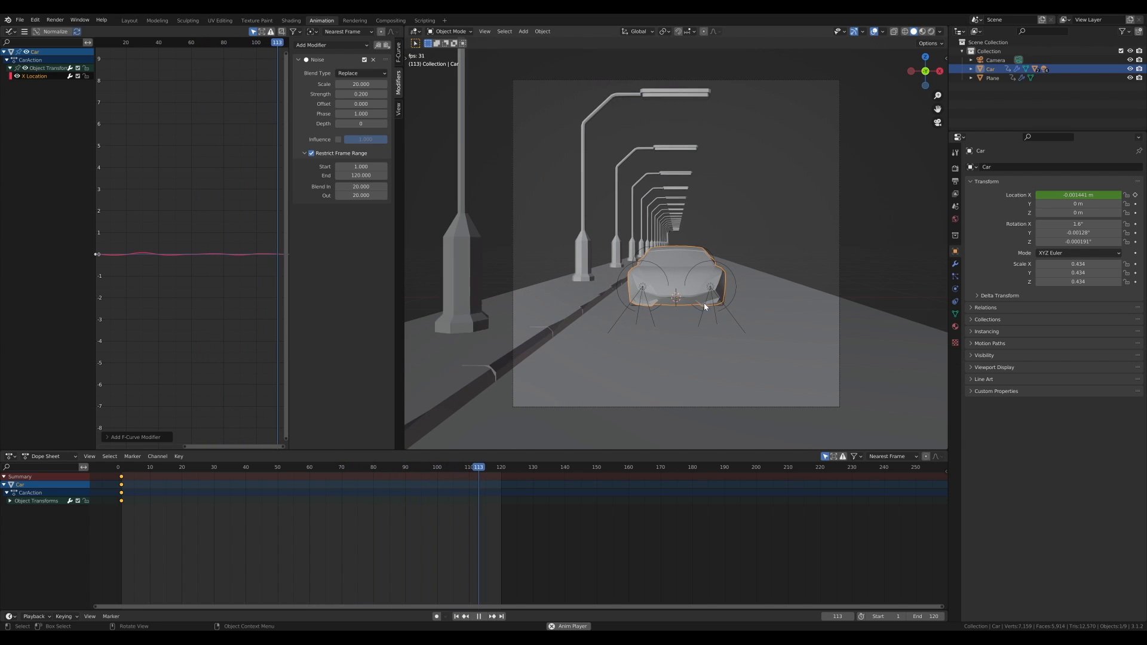
key(space)
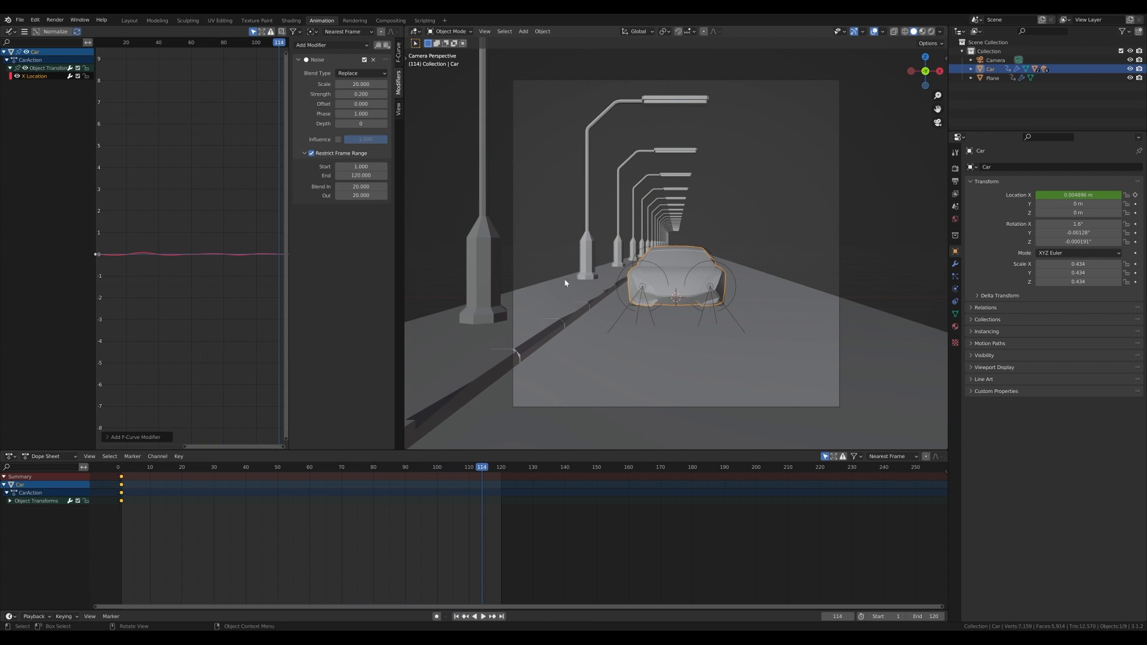
- Switch to the Layout workspace and set a render region around the camera frame
click(130, 20)
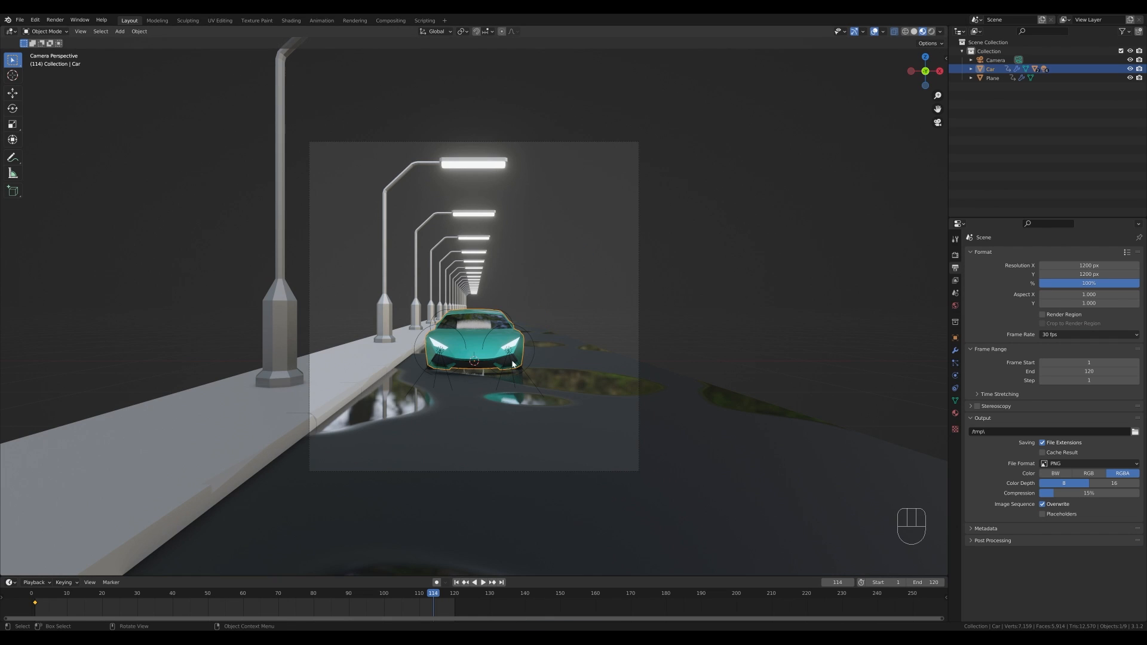
scroll(544, 358, down, 1)
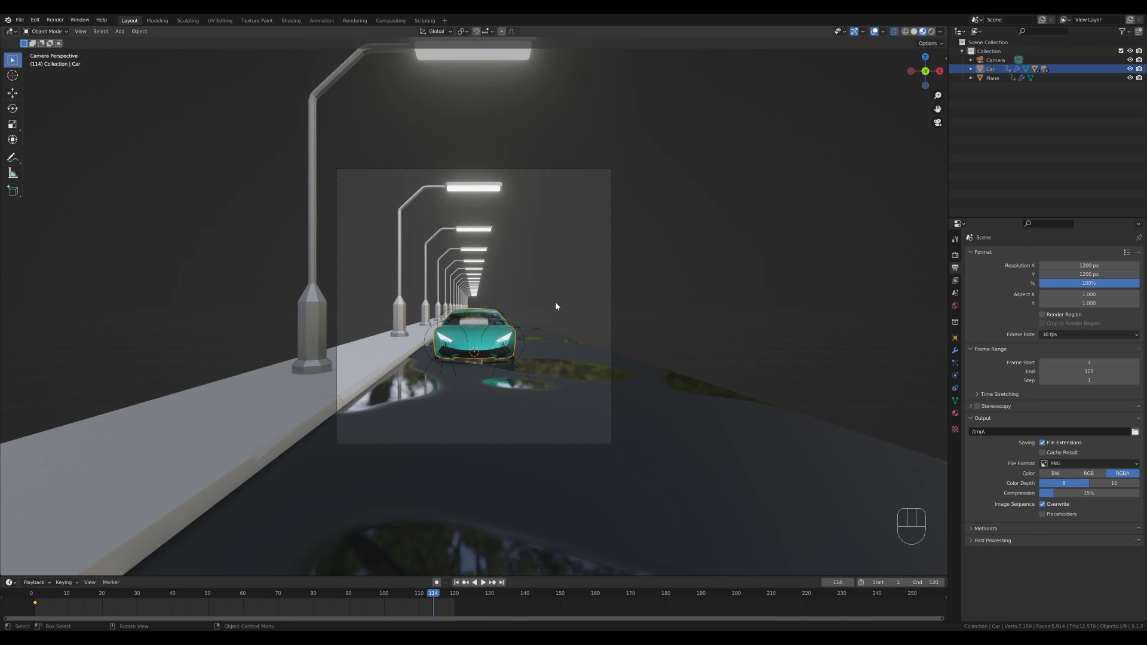
key(ctrl+b)
drag(308, 146, 657, 468)
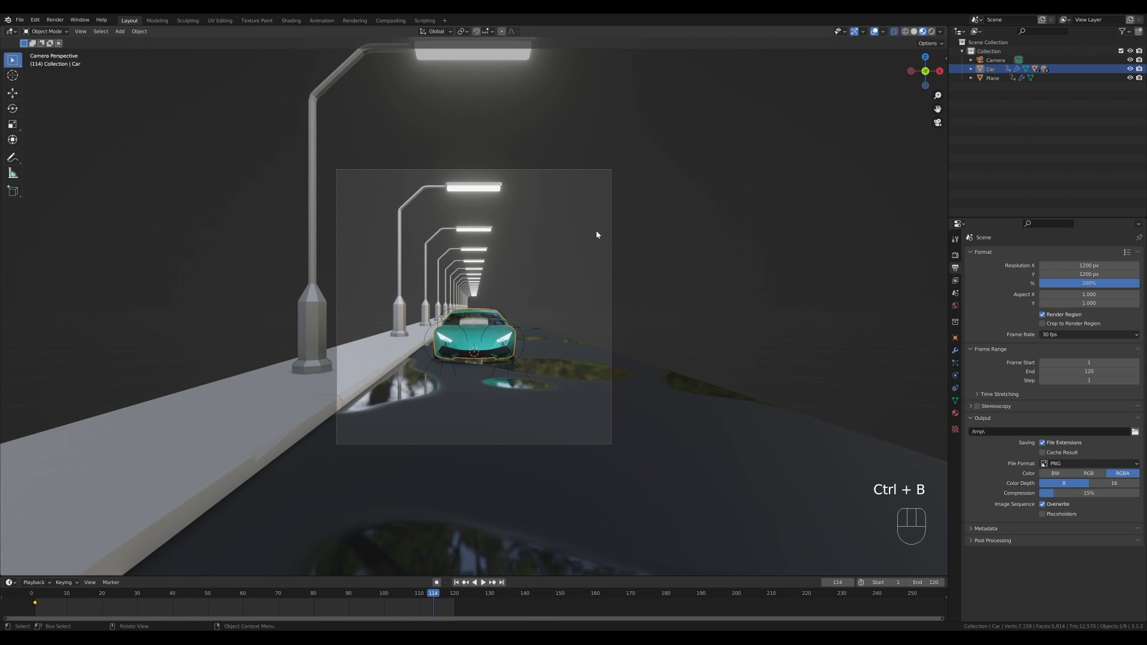
scroll(633, 344, up, 2)
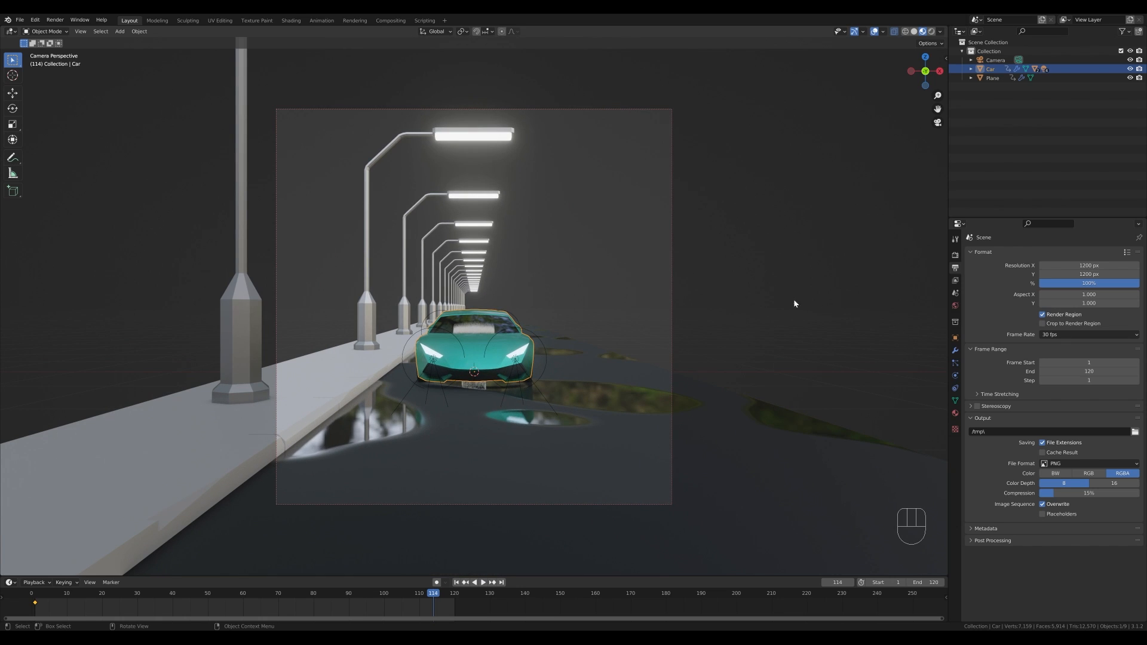
- Enable Scene Lights and Scene World in the viewport shading, and turn off Bloom in the render settings
click(940, 31)
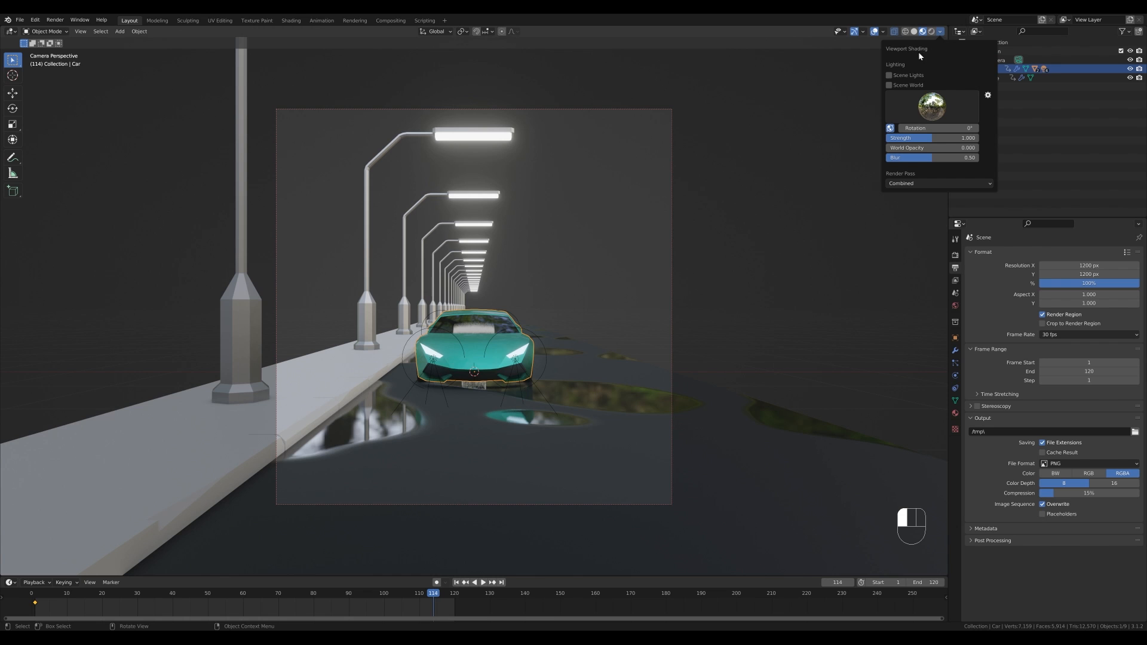
click(890, 76)
click(897, 87)
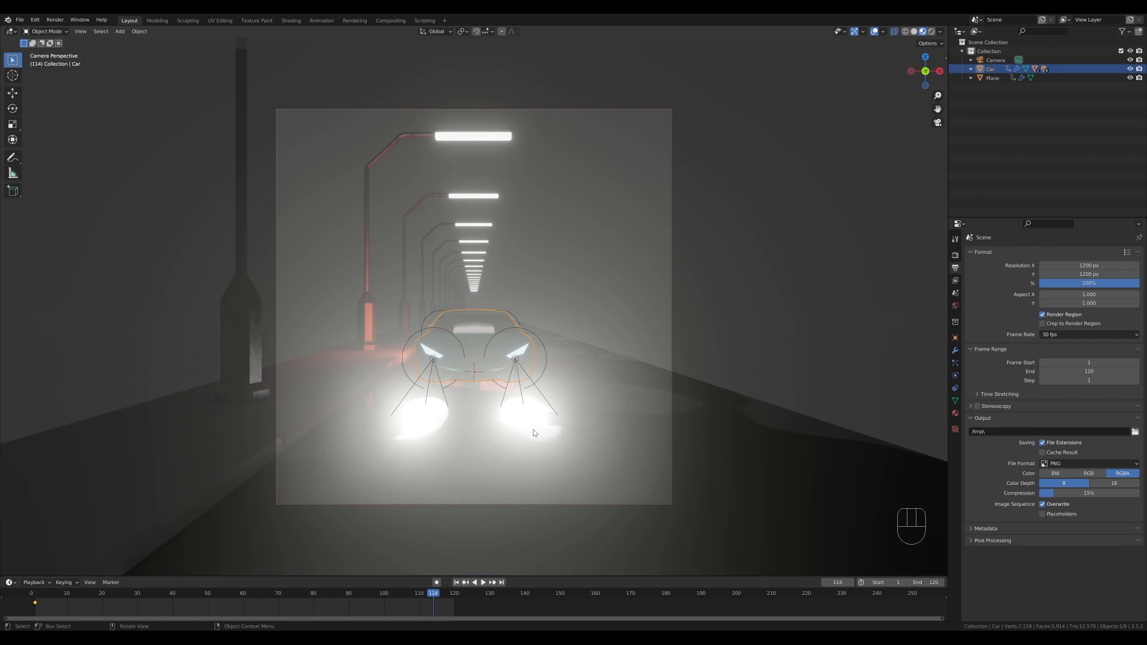
click(955, 256)
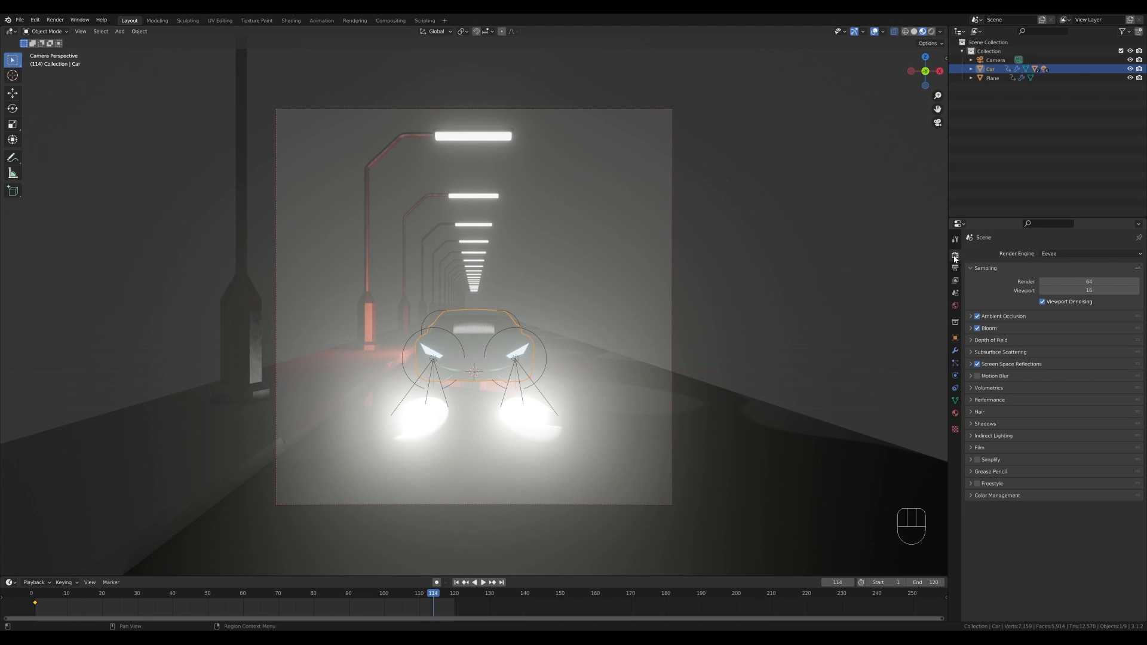
click(976, 329)
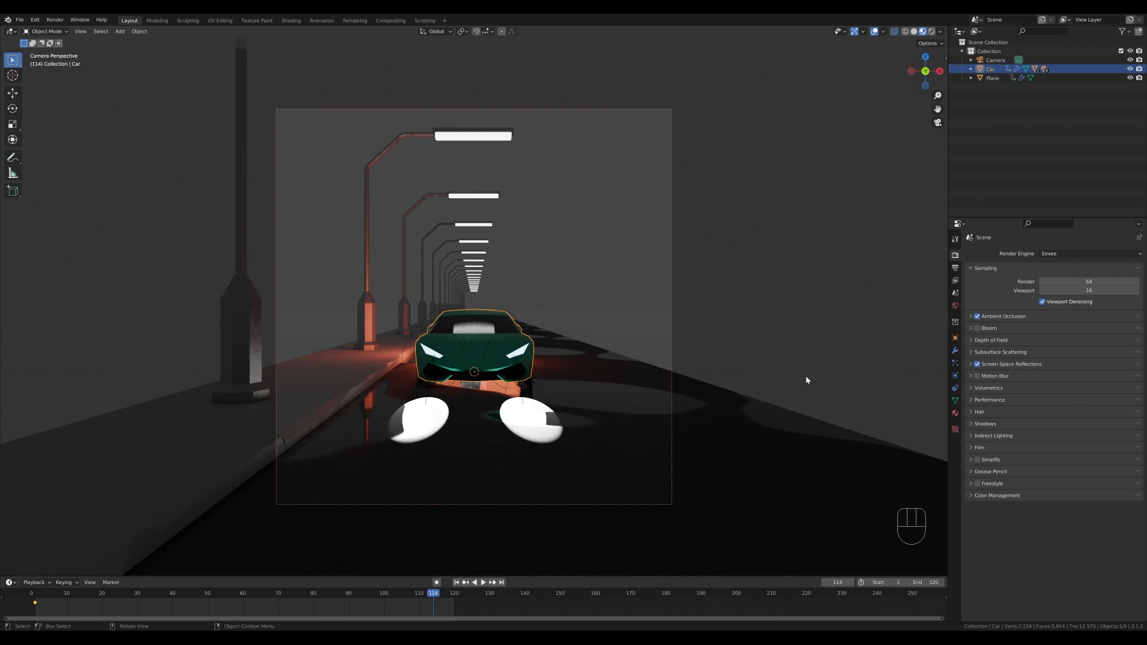
- Change the car body material's base color to red
click(955, 413)
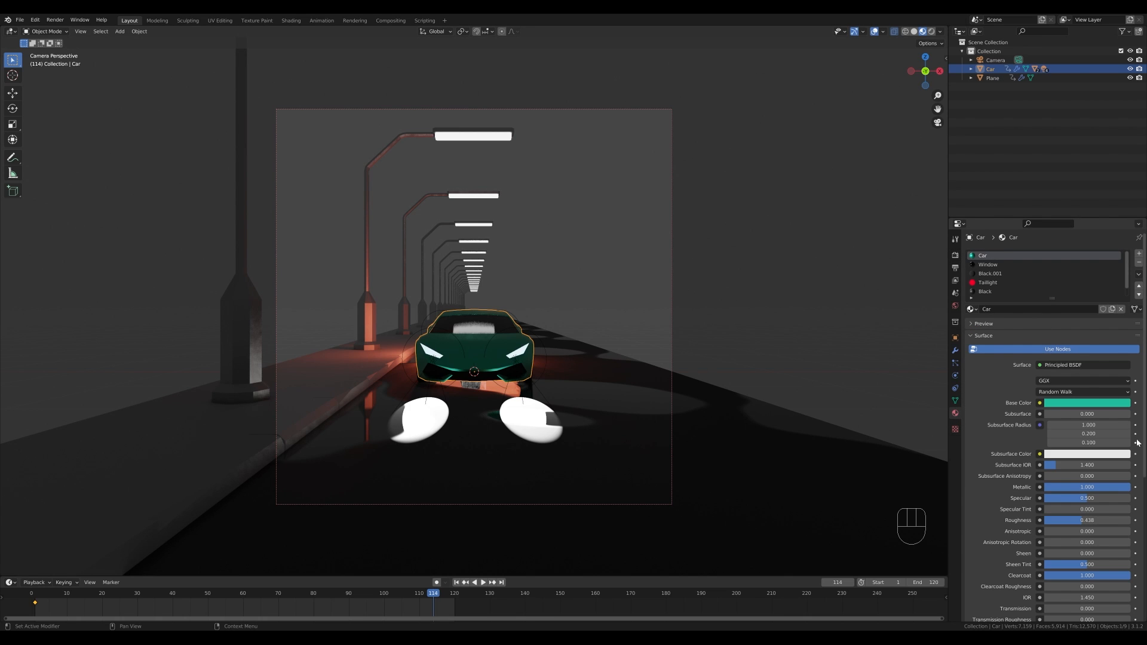
click(1087, 403)
drag(1082, 322, 1088, 334)
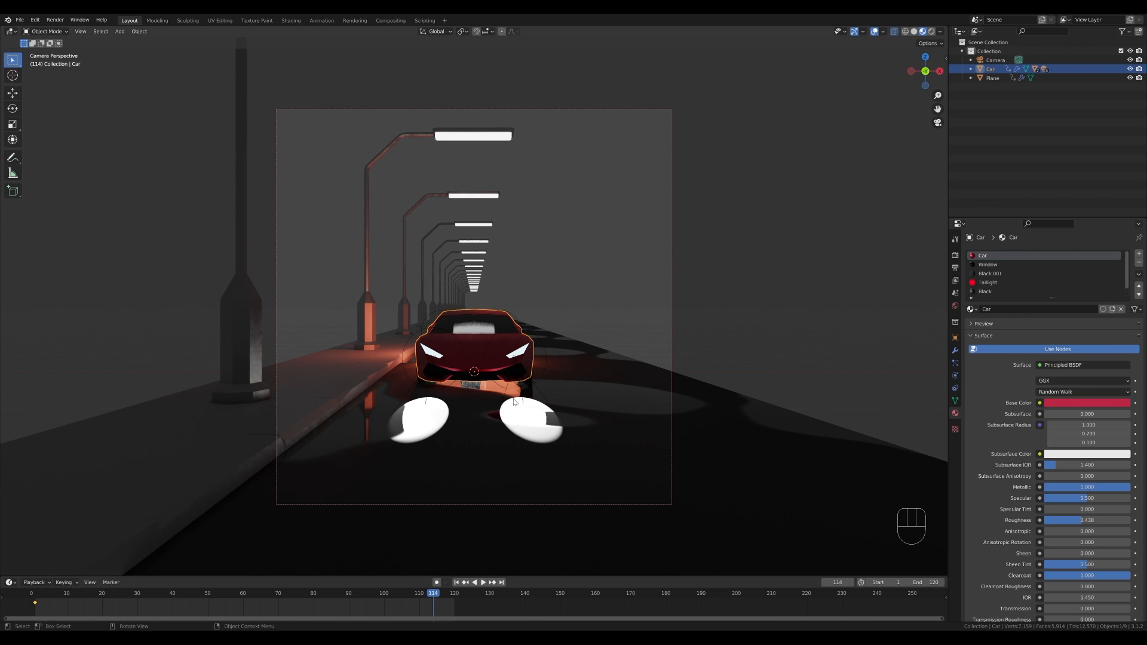
- Add an area light, raise it along Z above the road, and set its power to 250 W
key(shift+a)
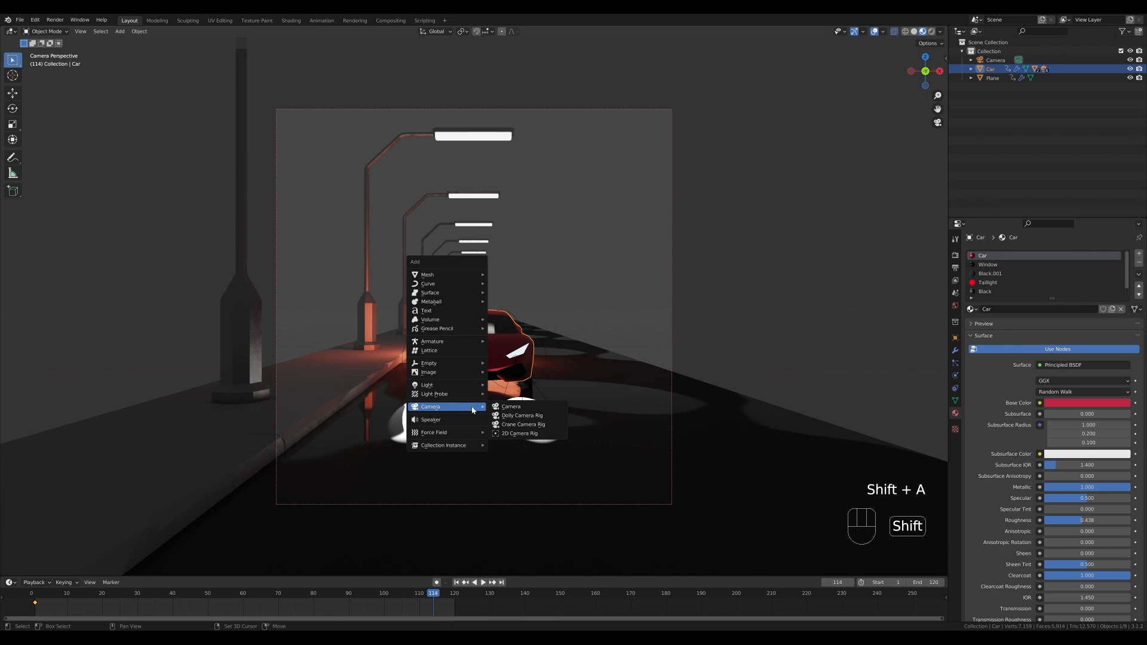
mouse_move(452, 389)
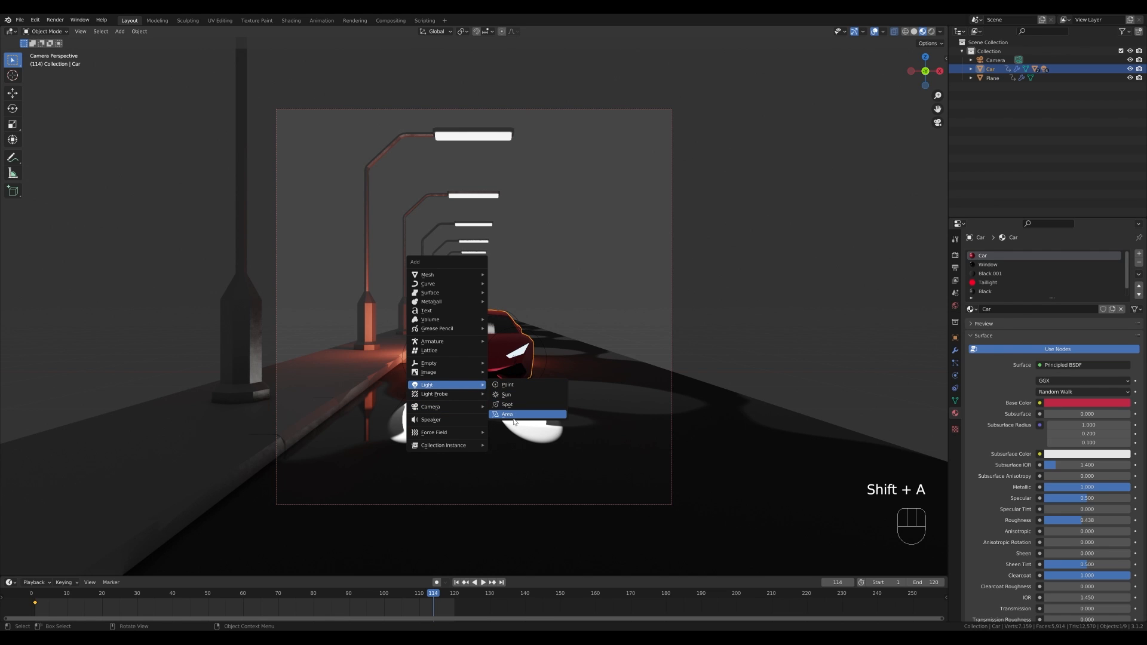
click(515, 412)
key(g)
key(z)
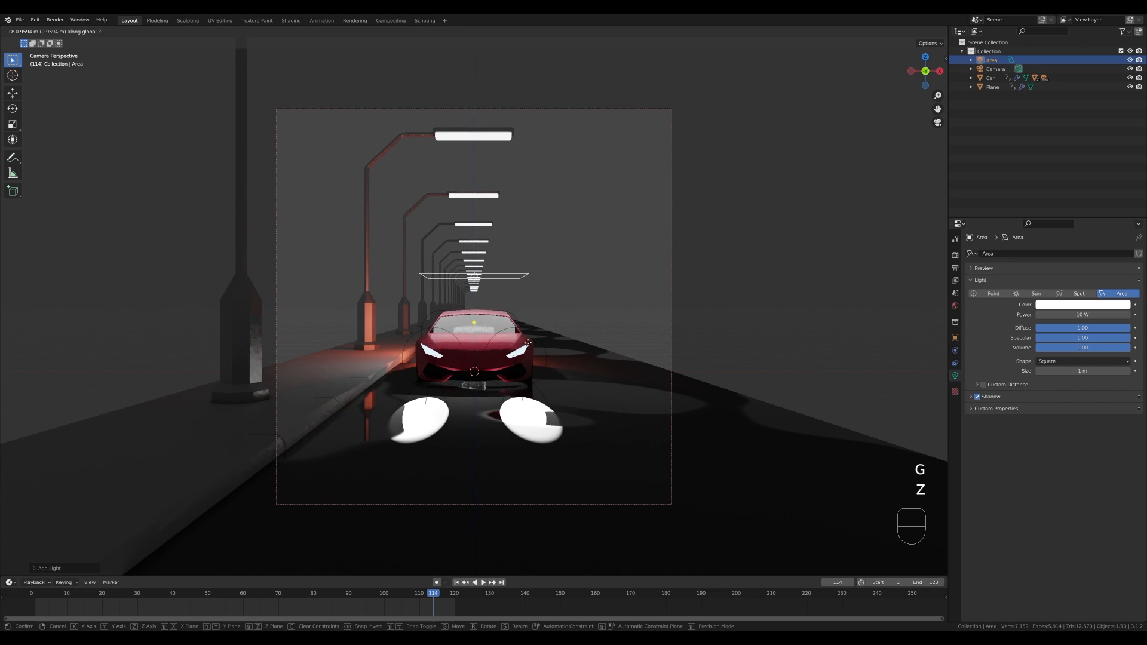
click(648, 208)
click(1090, 314)
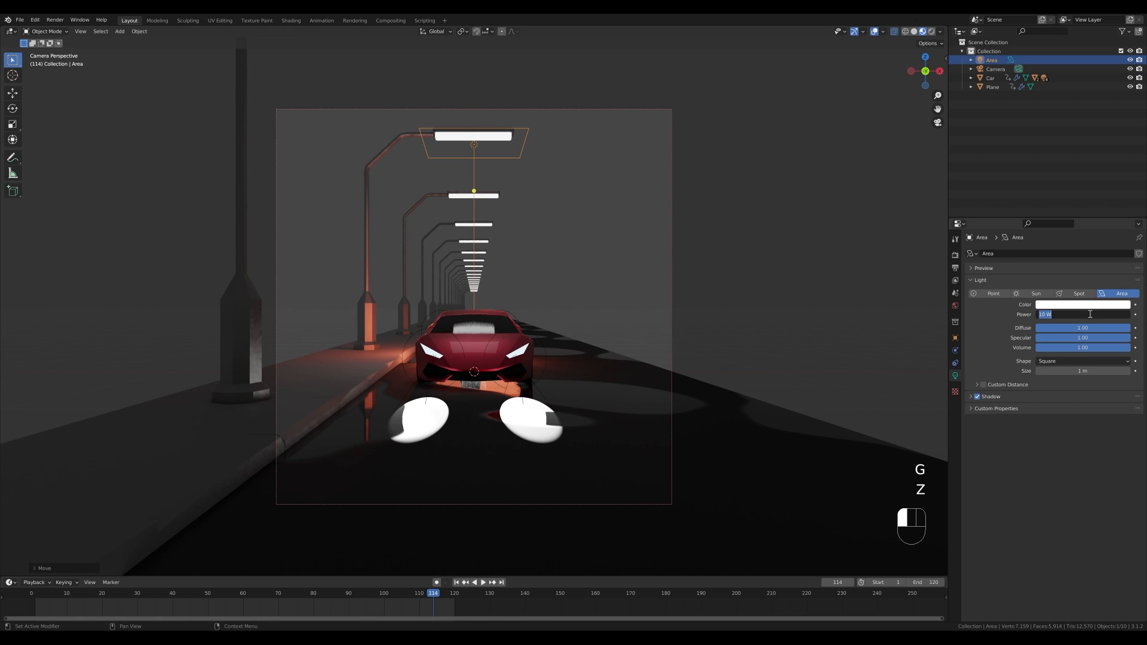
text(250)
key(Return)
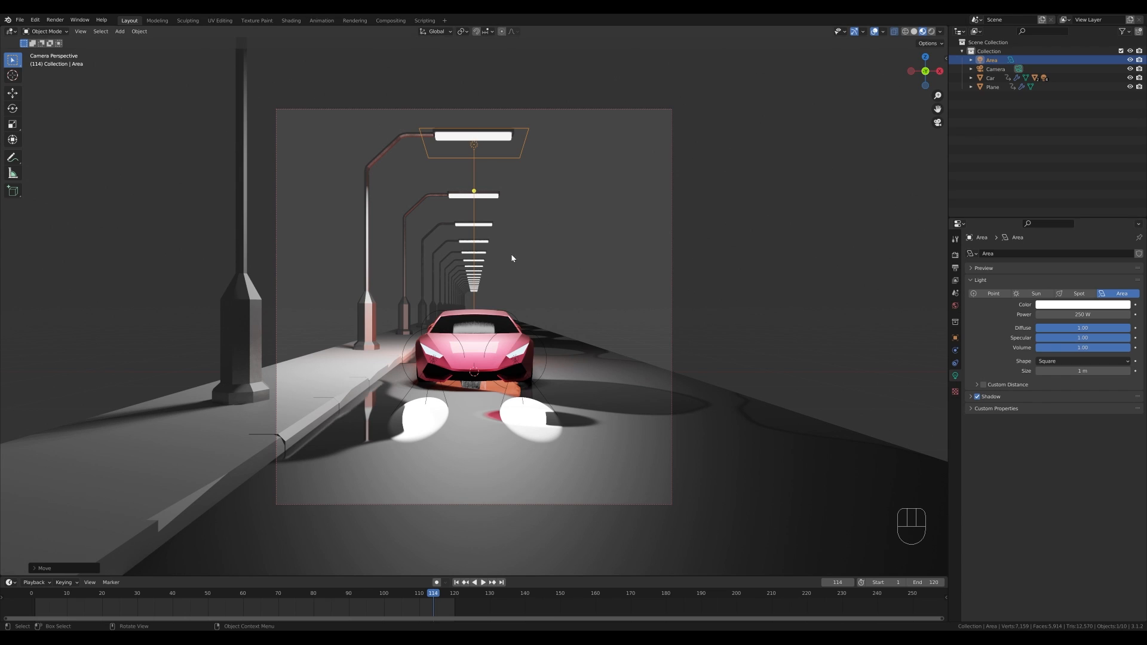
- Change the area light's shape to Disk
click(1057, 361)
click(1060, 392)
key(g)
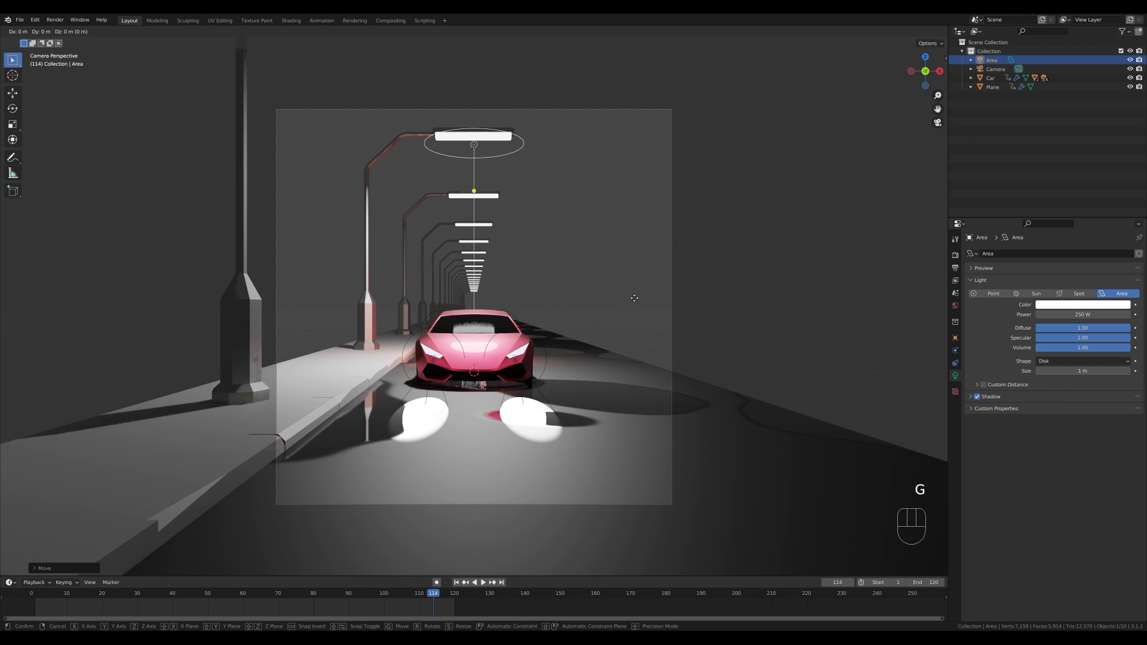
key(y)
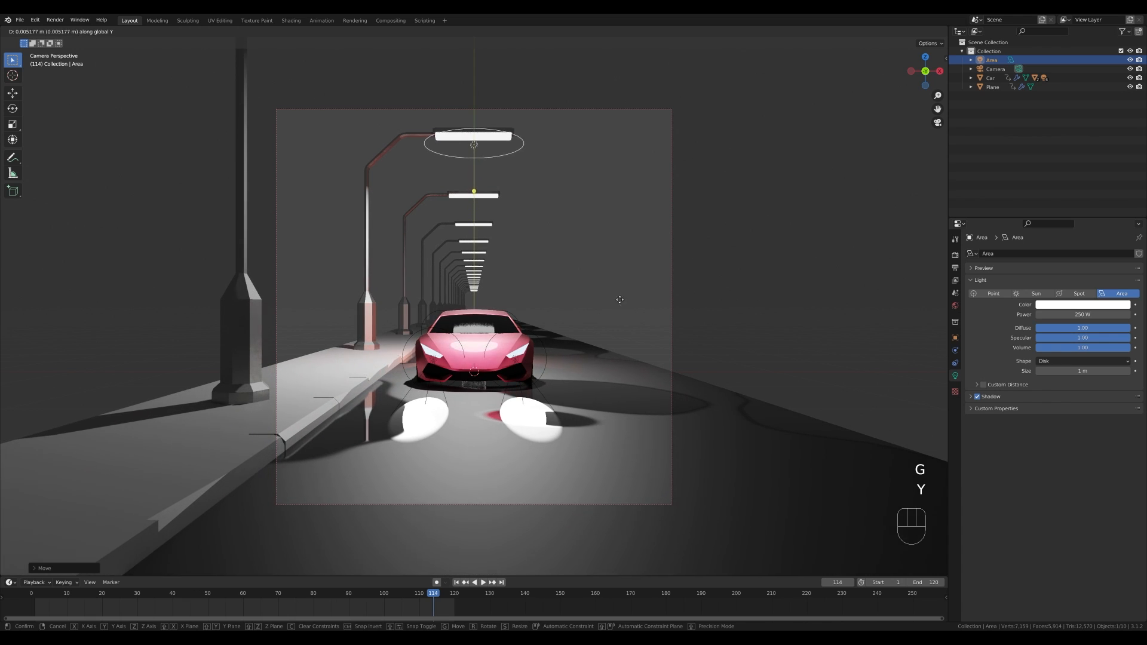
right_click(619, 231)
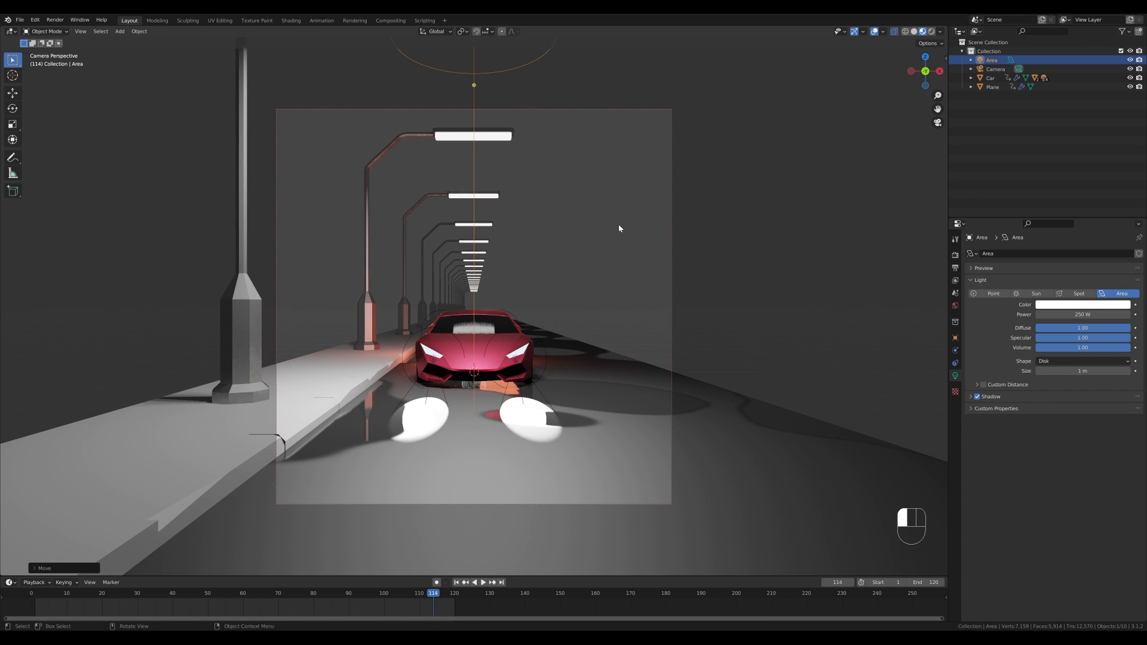
- Set the area light's color to a reddish pink
click(1098, 314)
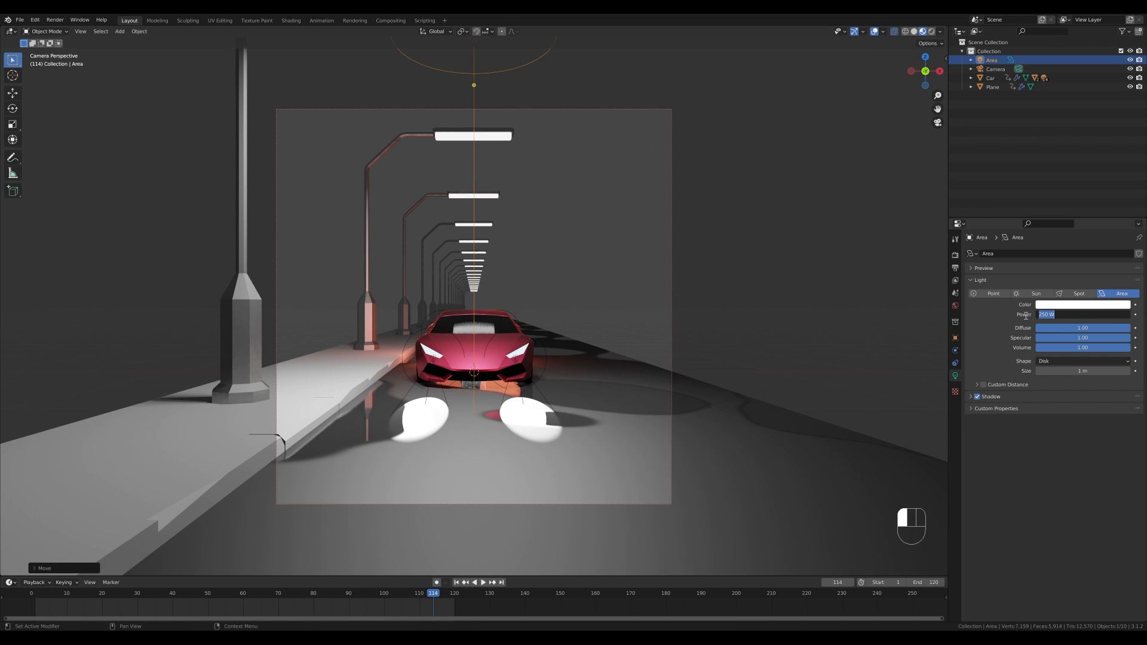
key(Return)
click(1083, 304)
click(1086, 235)
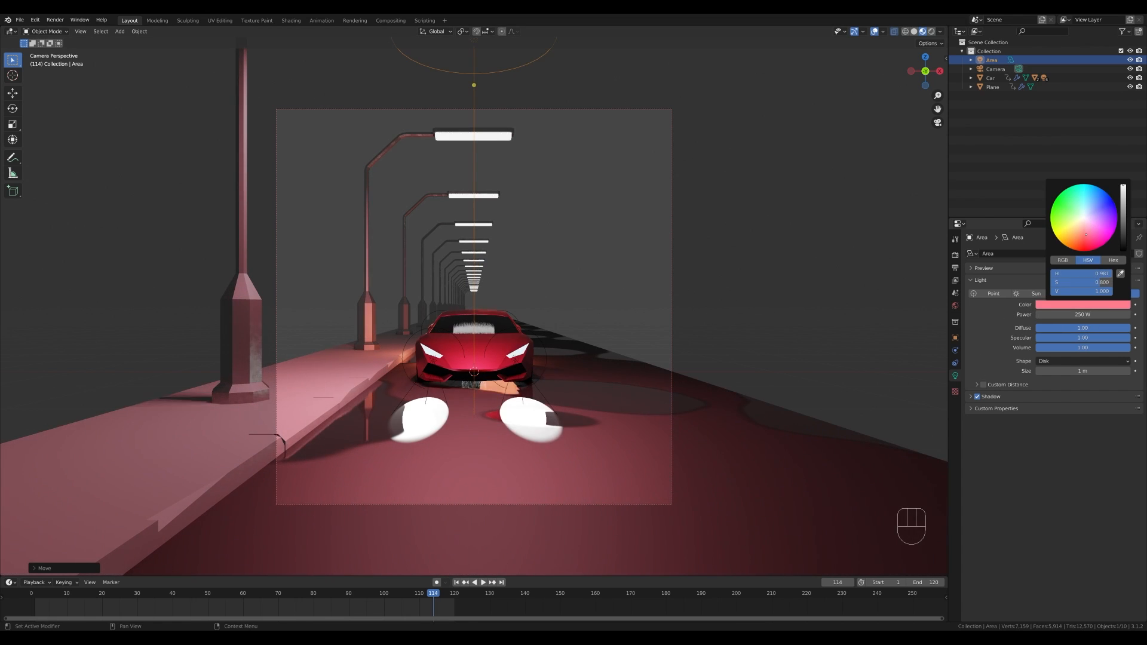
drag(1086, 235, 1085, 233)
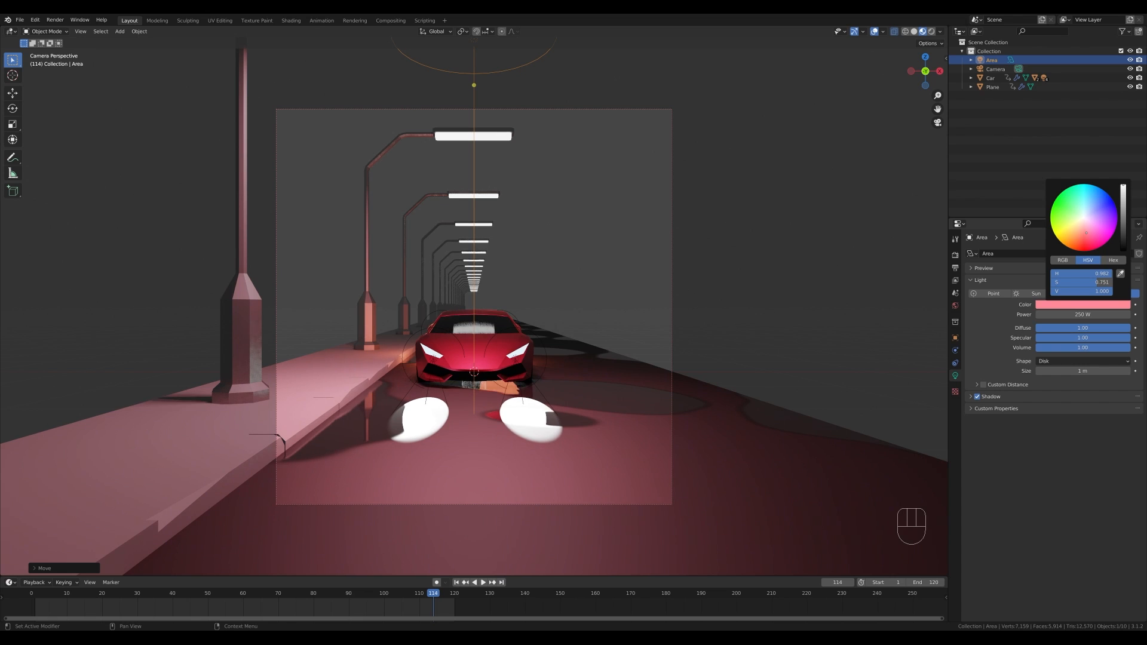
- Set the world background color to a dark blue
click(955, 305)
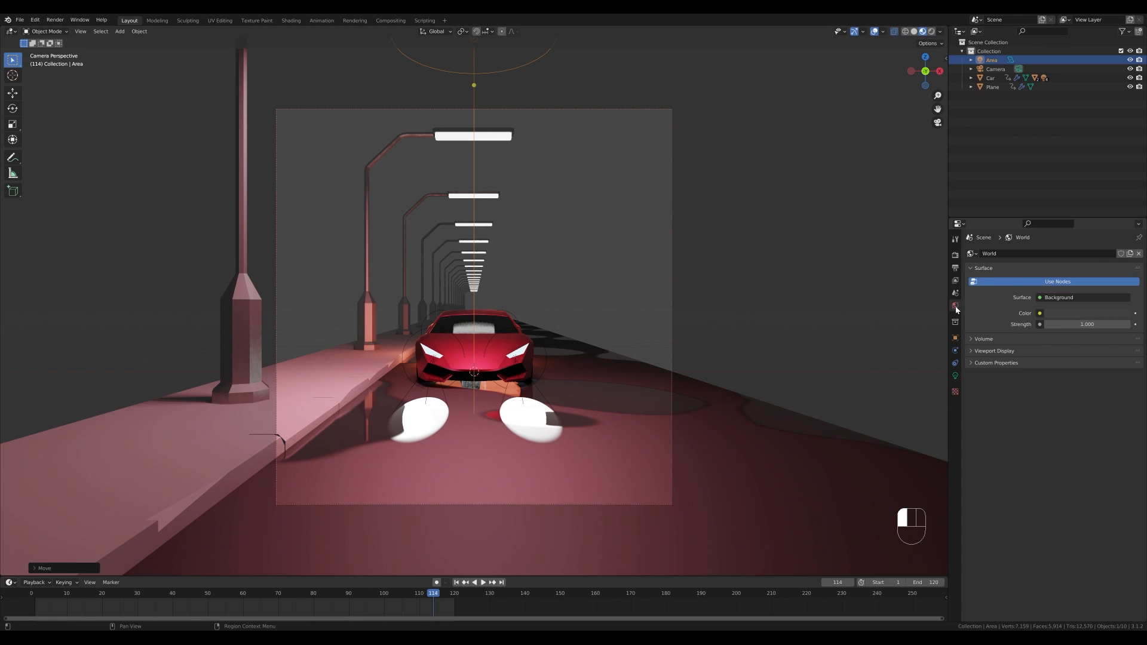
click(1073, 312)
drag(1100, 212, 1124, 231)
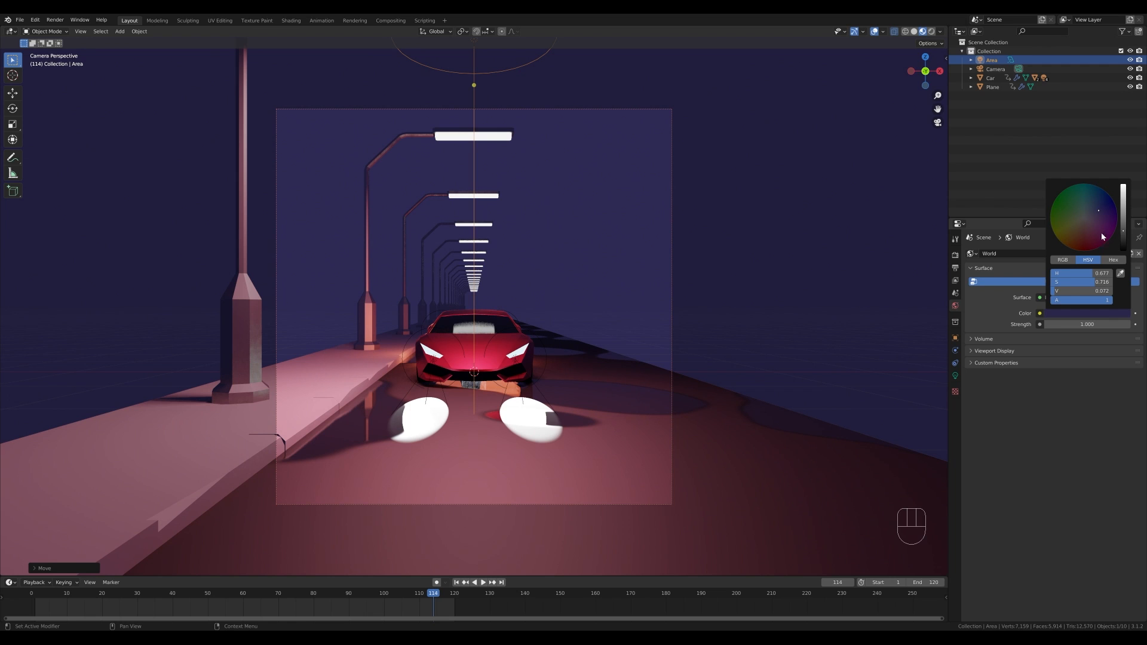
- Play the animation to review the new lighting, then stop it
key(space)
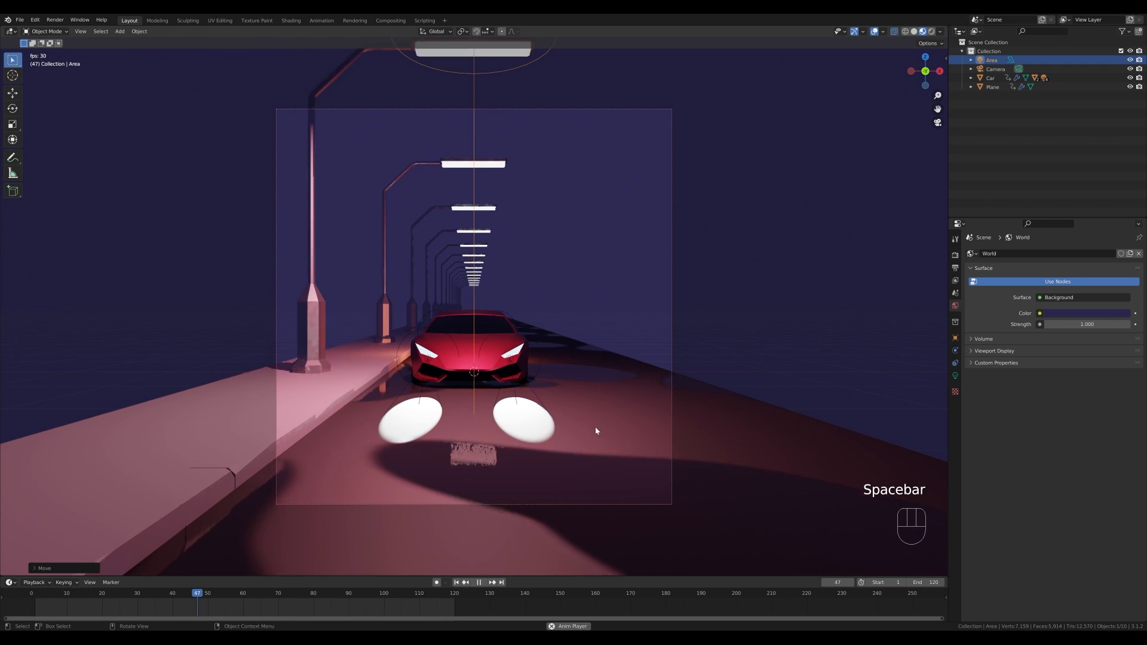
key(space)
key(space)
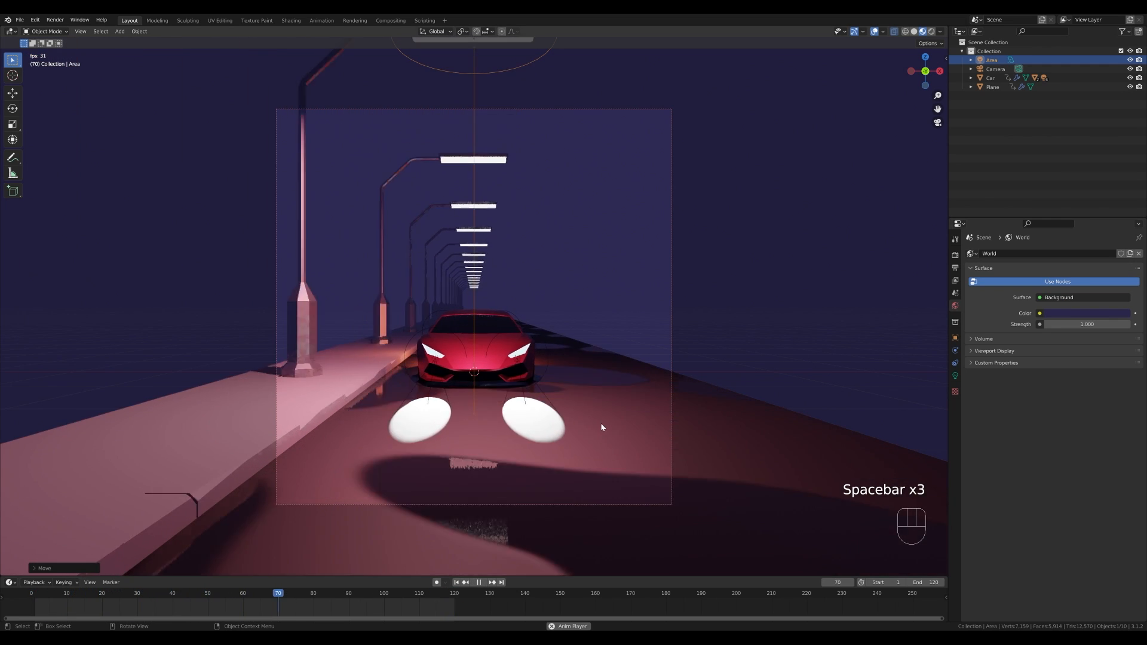
key(space)
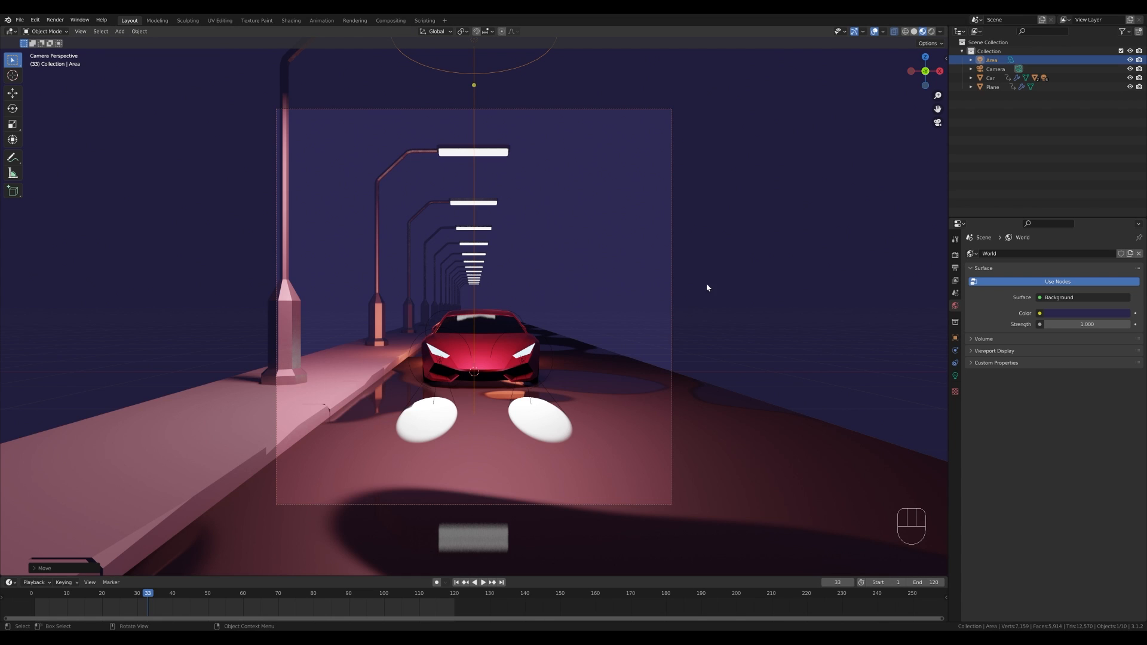
- Add a cube around the car and scale it up in Edit Mode
middle_drag(706, 288, 612, 330)
key(shift+a)
mouse_move(613, 333)
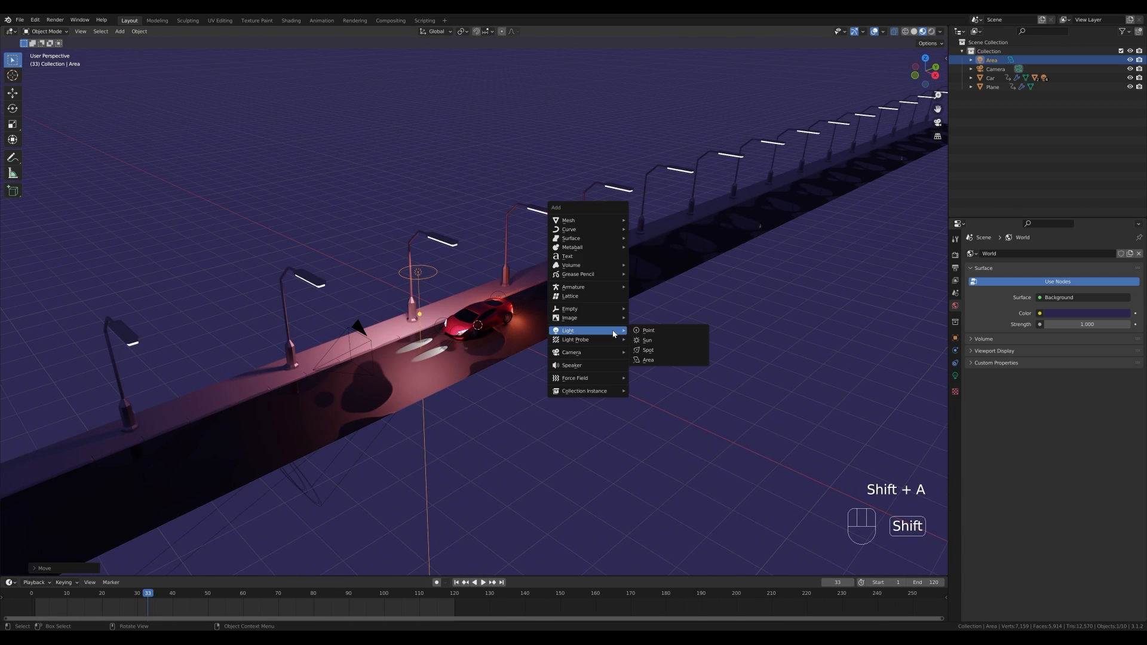
mouse_move(615, 220)
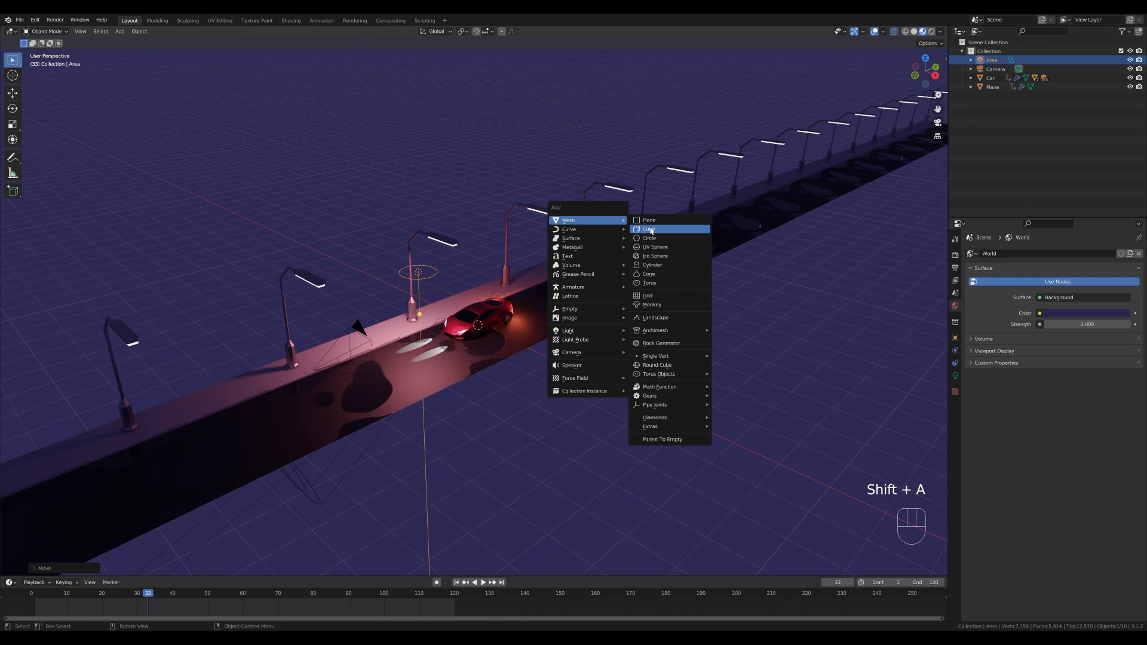
click(650, 229)
key(Tab)
key(s)
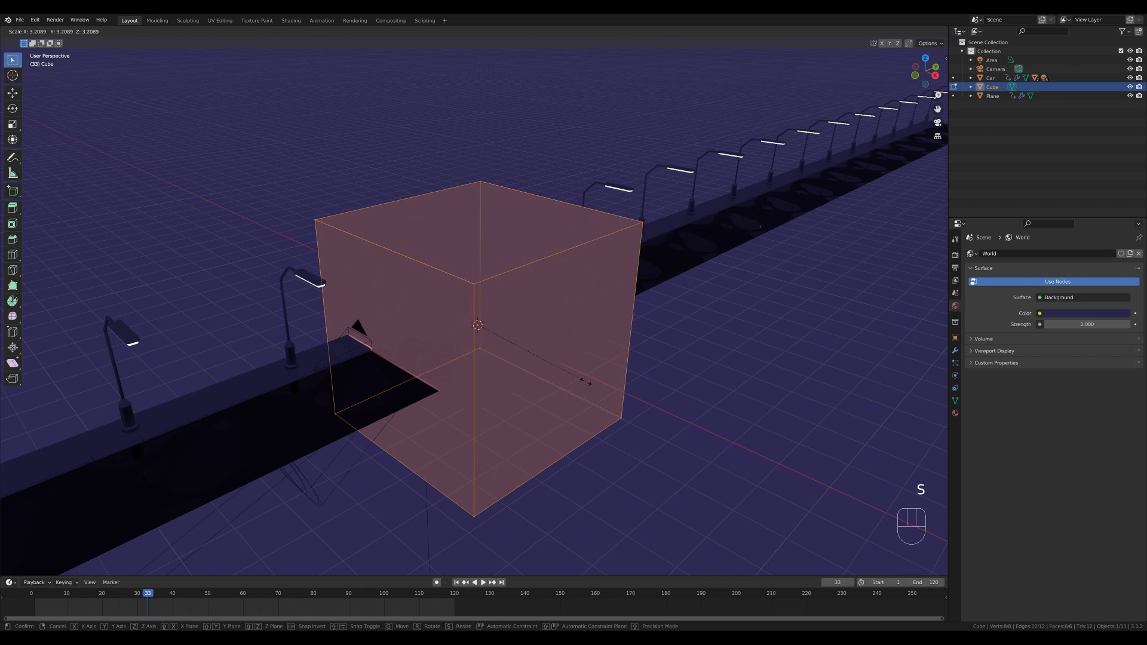
click(589, 382)
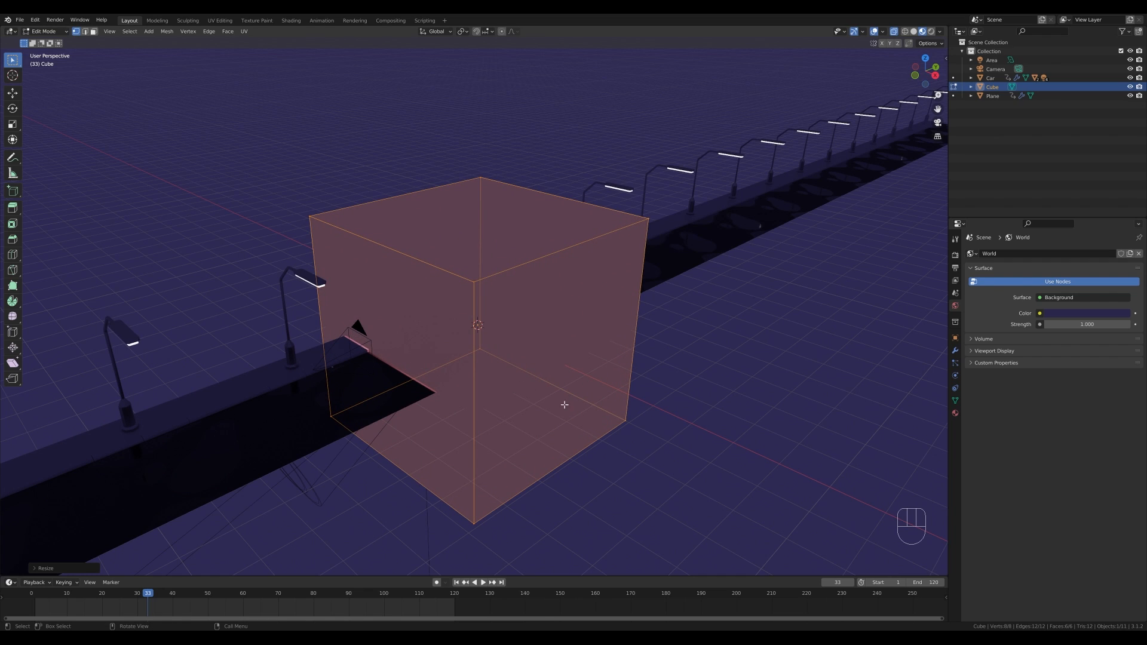
- With X-ray on, select the cube's far-end vertices and stretch them along the Y axis down the road
key(a)
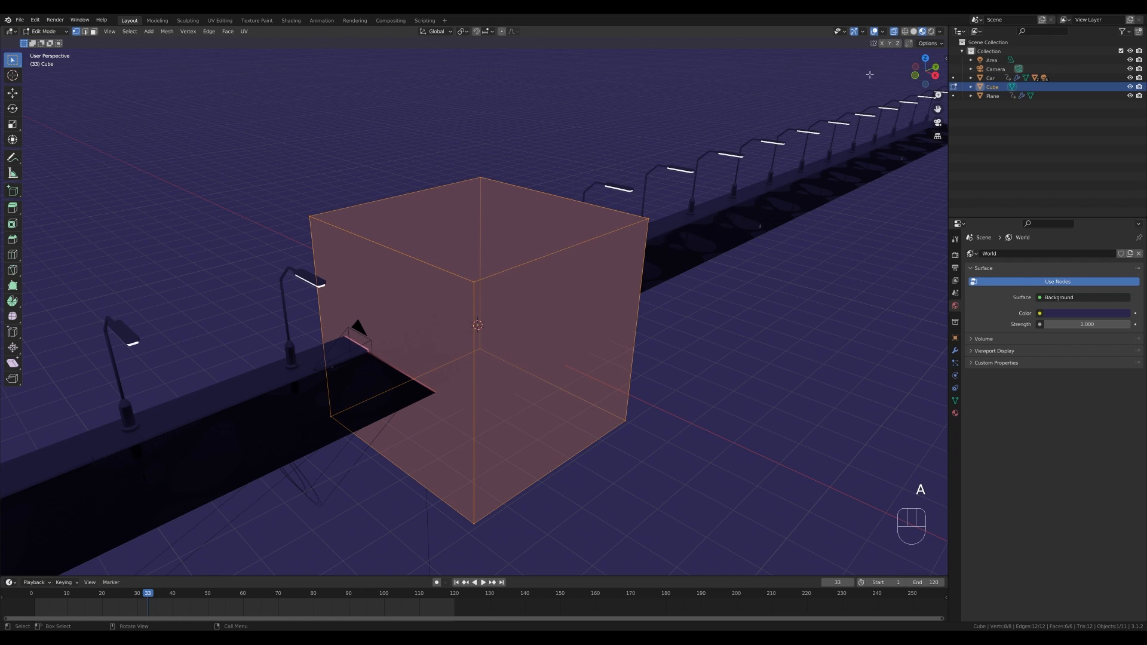
click(894, 31)
click(894, 32)
click(481, 175)
shift+click(482, 340)
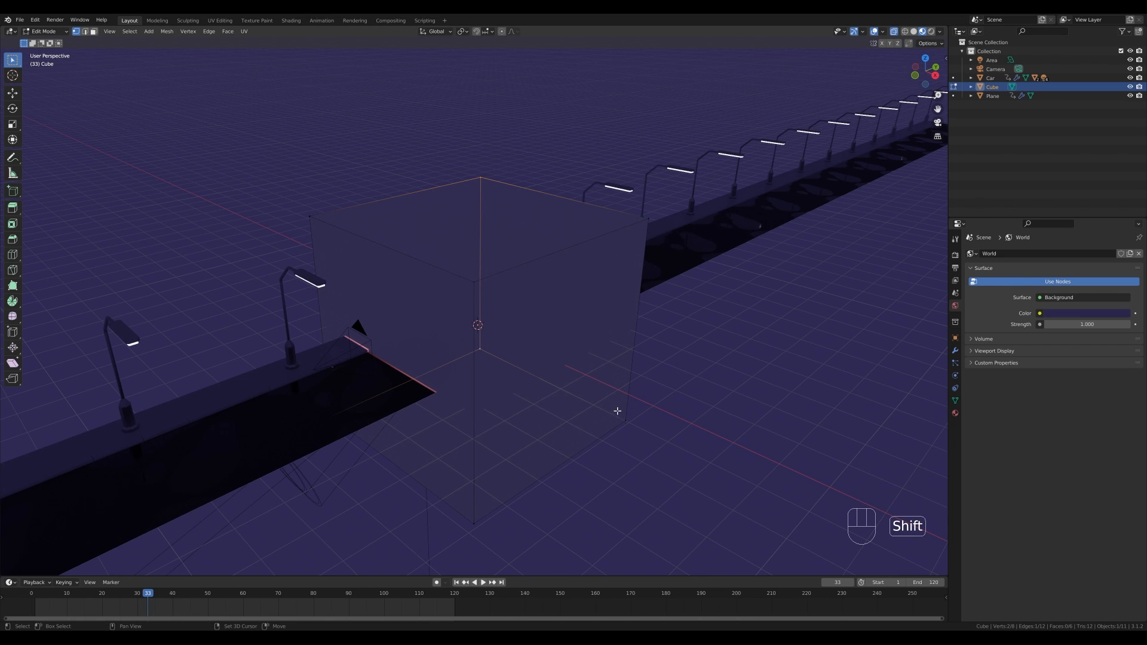
shift+click(620, 413)
shift+click(638, 224)
scroll(712, 386, down, 7)
key(g)
key(y)
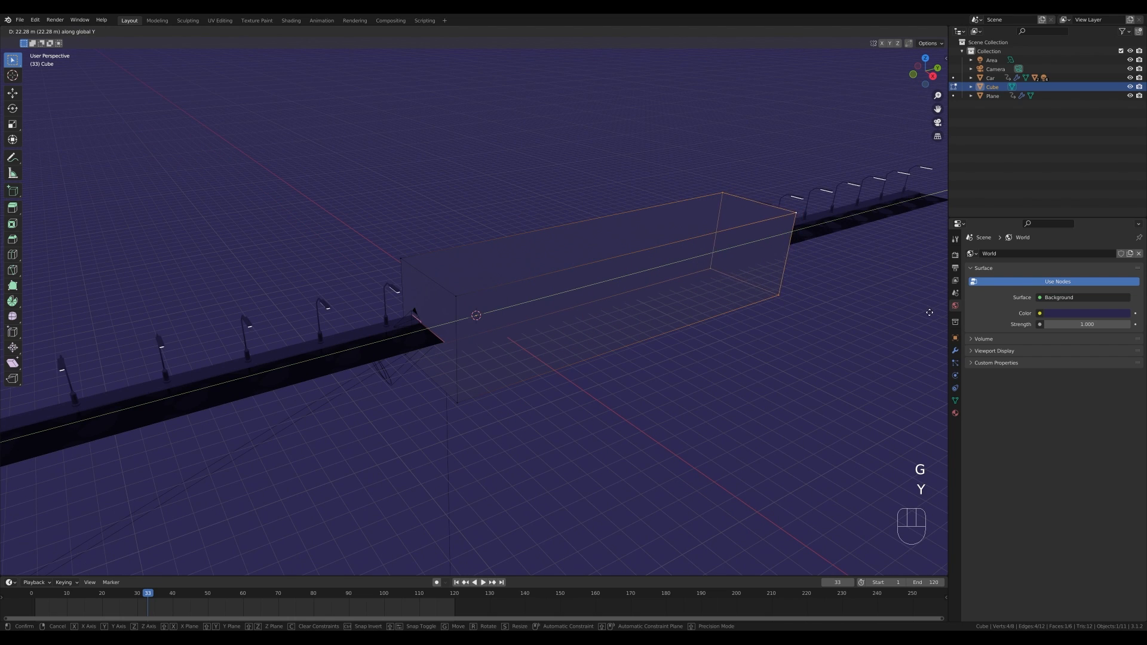
click(586, 355)
key(Tab)
key(Tab)
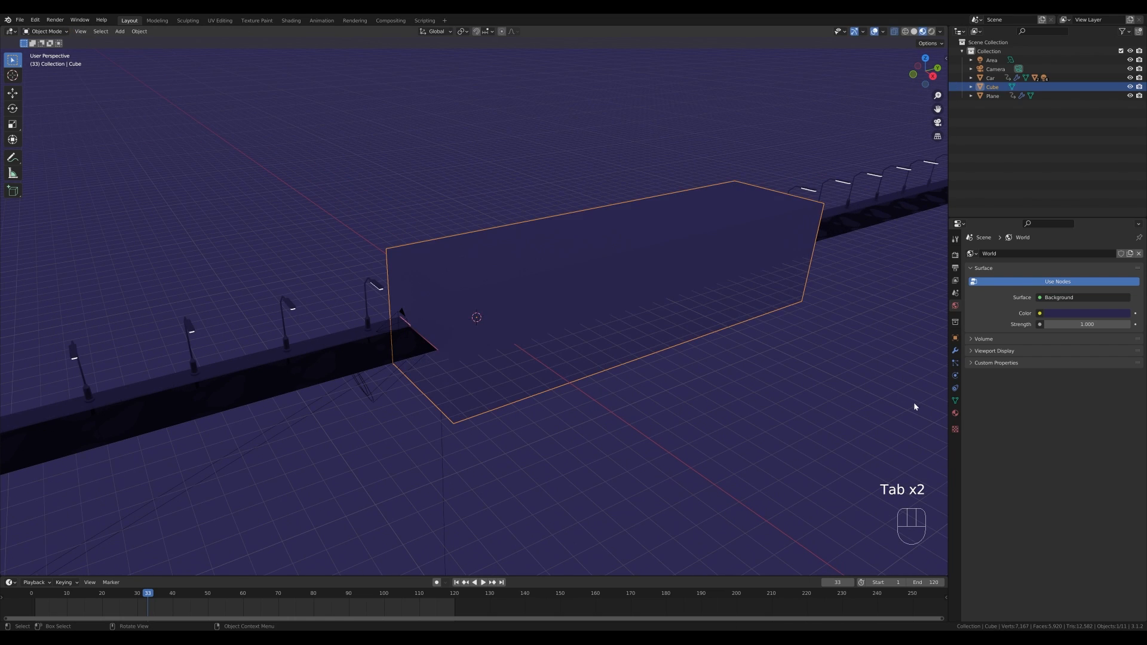
- Create a new material for the cube and name it Fog
click(954, 413)
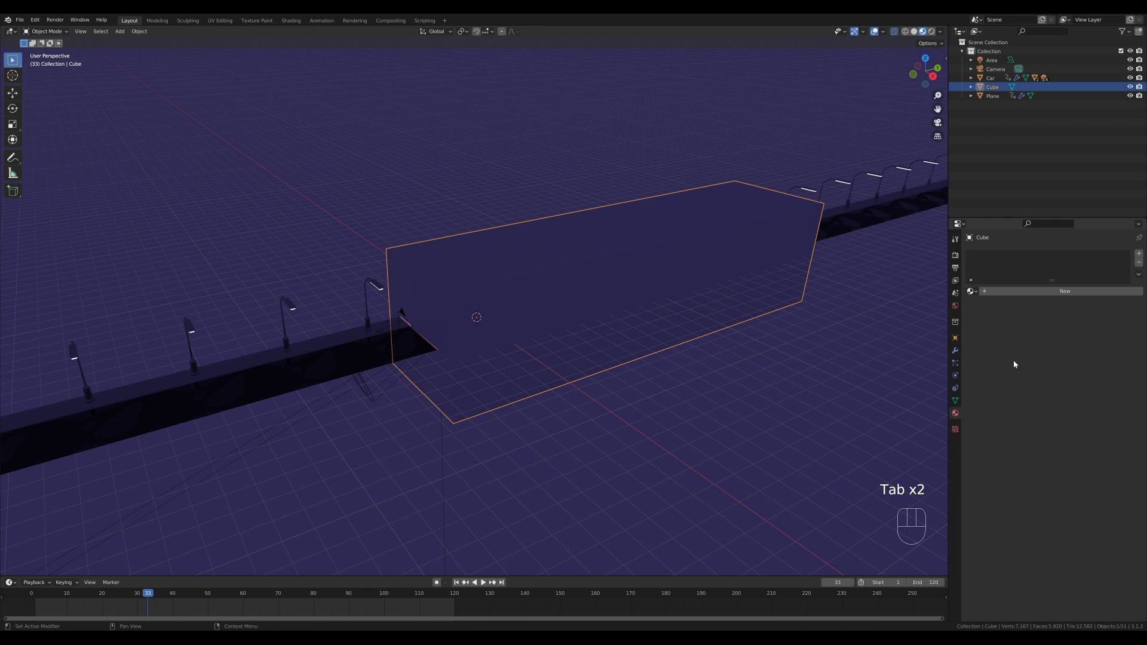
click(1004, 290)
double_click(999, 257)
text(Fog)
key(Return)
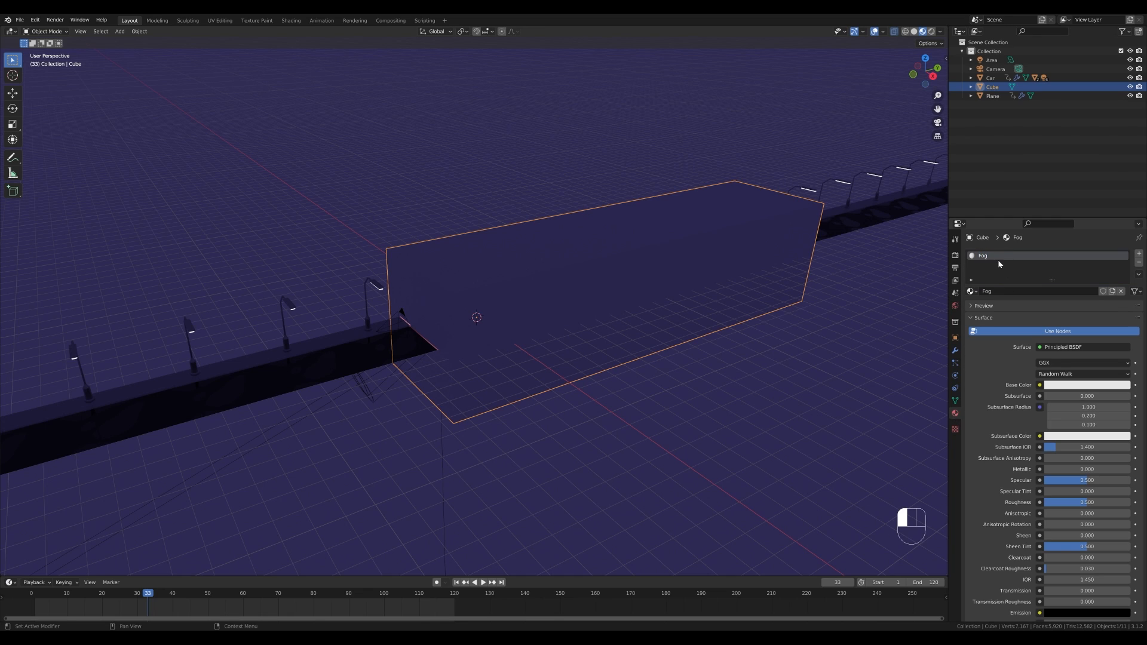
- Remove the Fog material's surface shader and set its volume shader to Principled Volume
click(1063, 348)
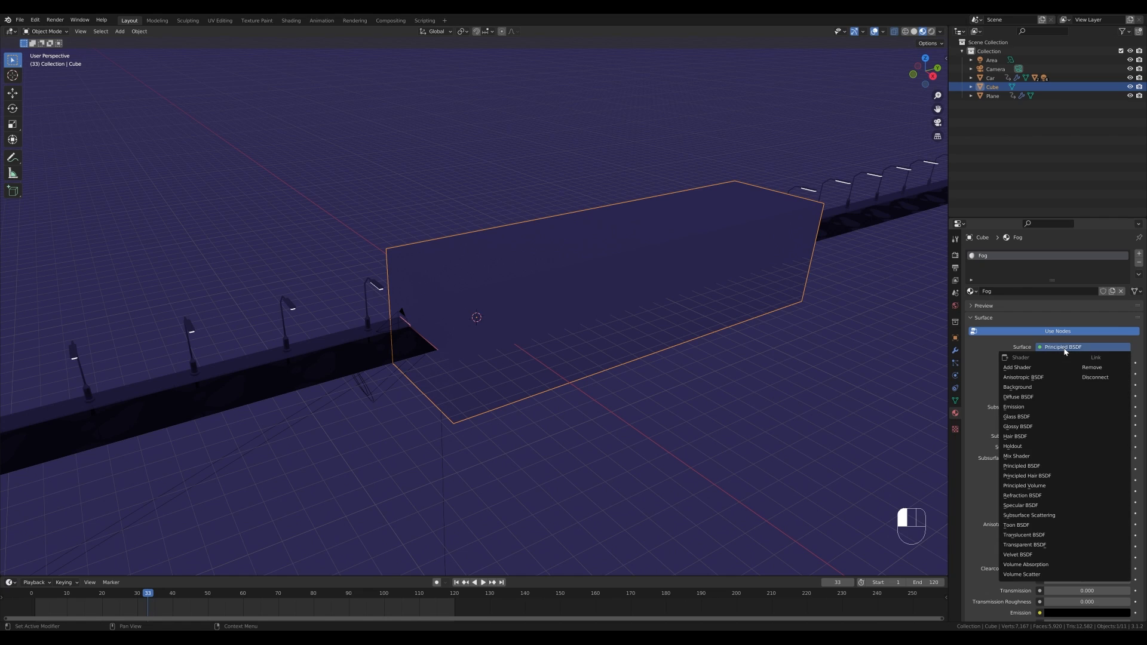
click(1094, 369)
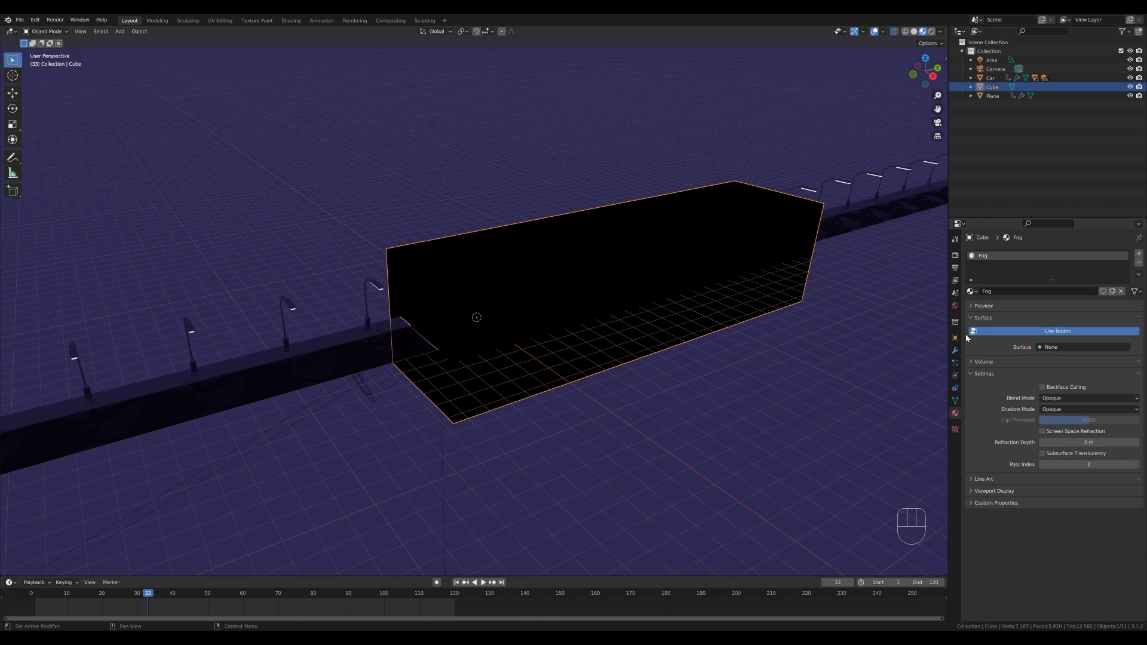
click(971, 319)
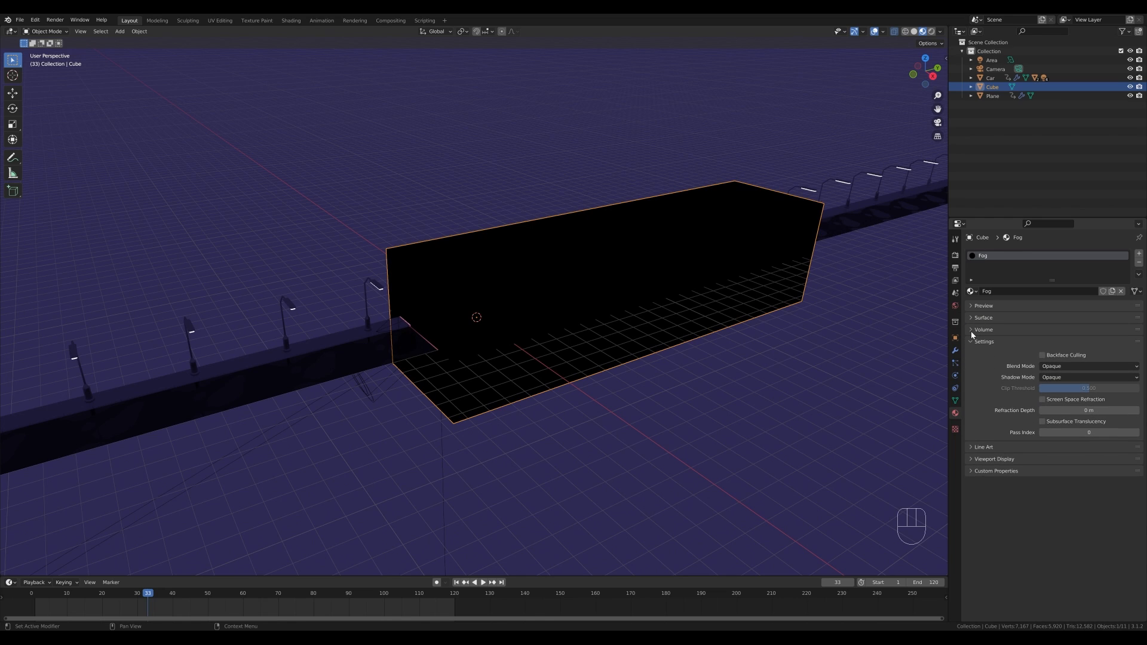
click(972, 330)
click(1053, 344)
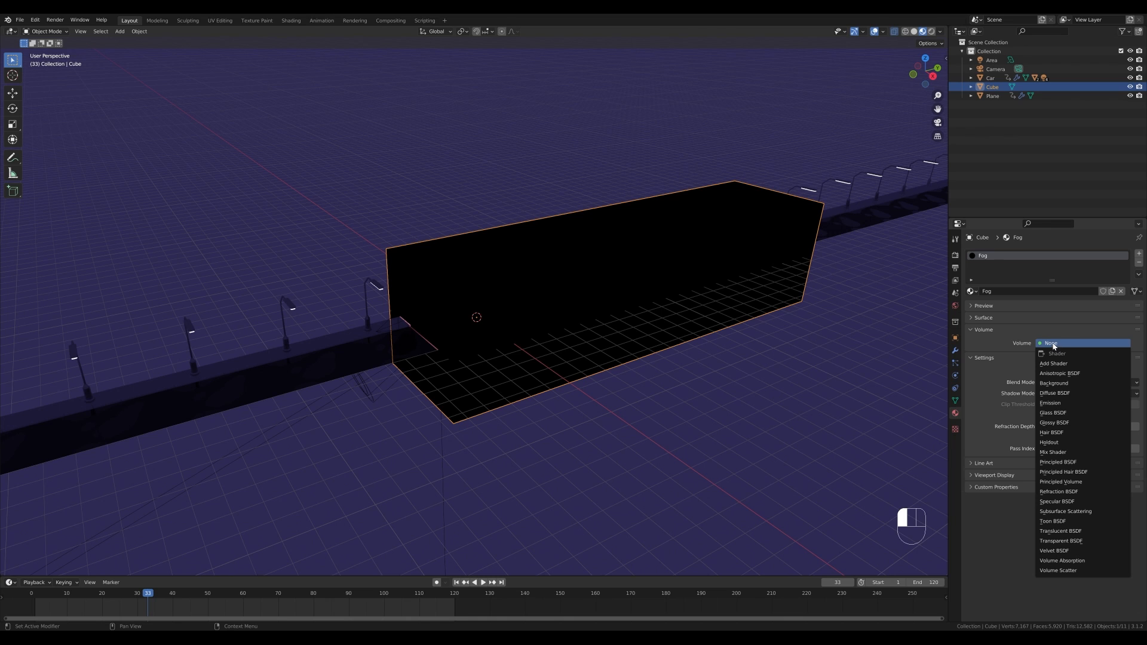
click(1058, 482)
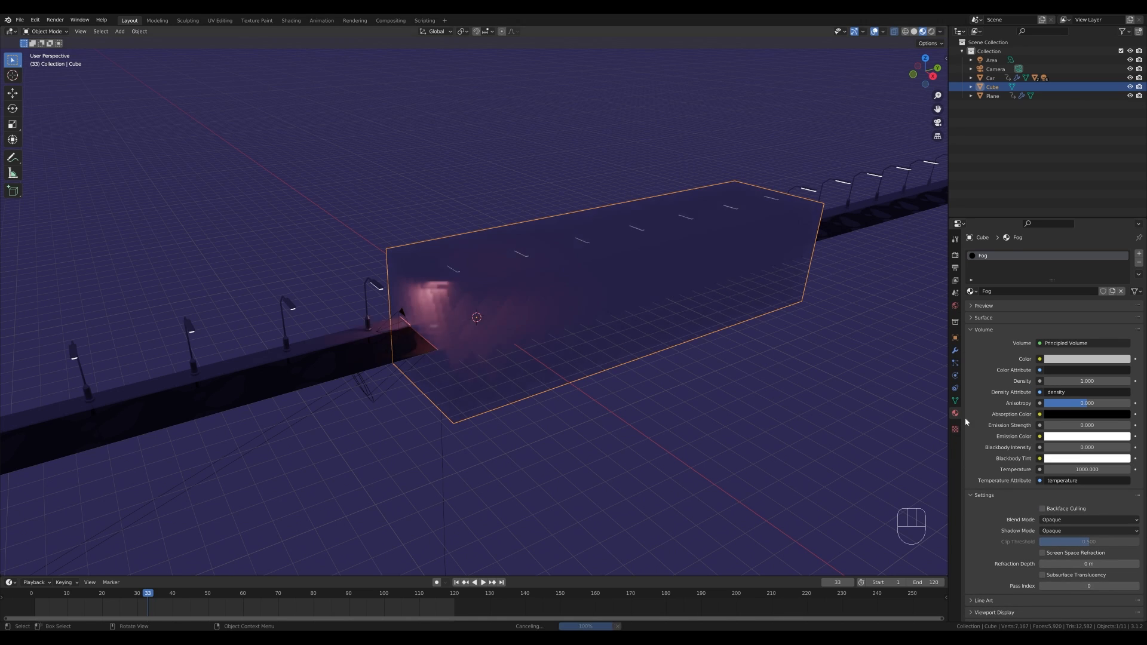
- Set the Principled Volume density to 0.02, checking through the camera view
key(KP_0)
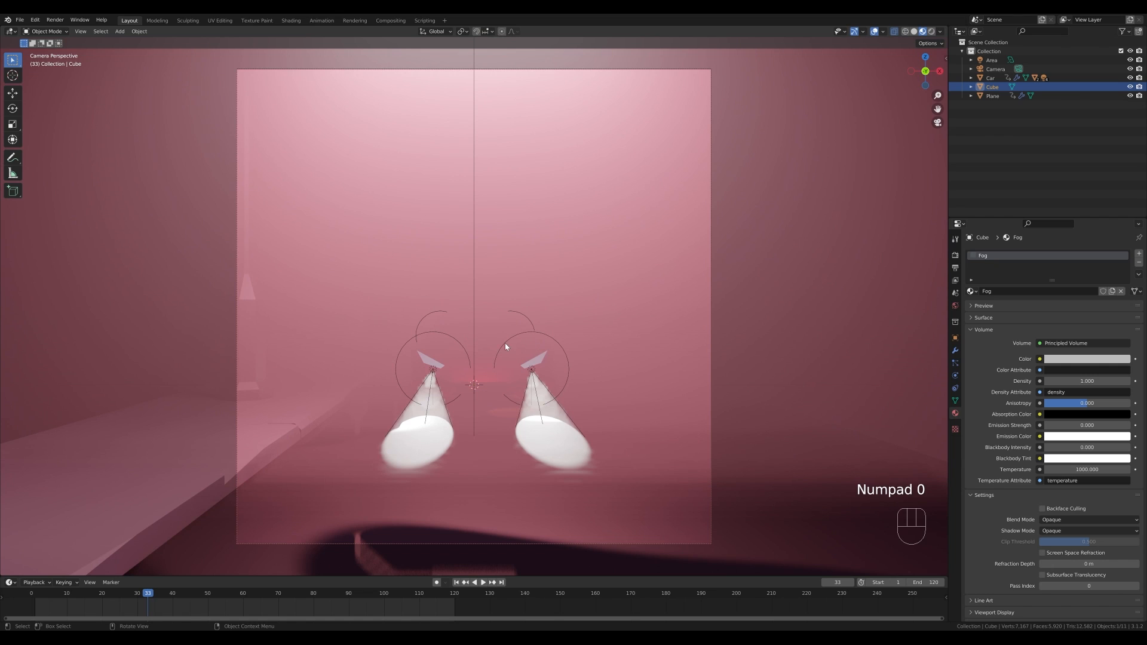
click(1092, 382)
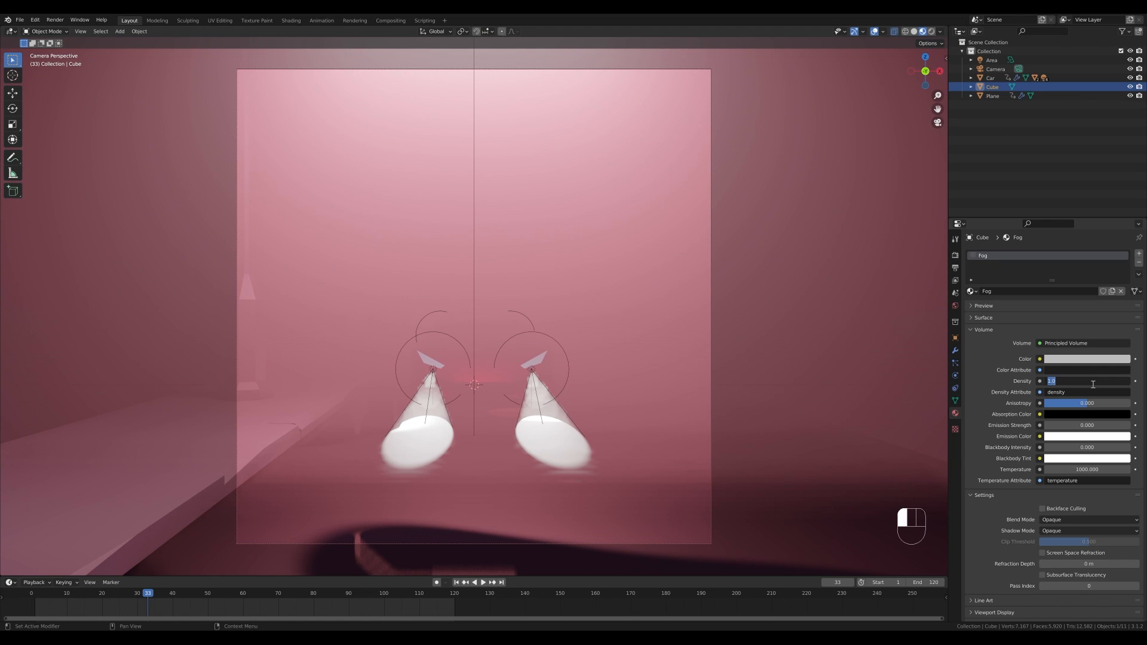
key(BackSpace)
text(.02)
key(Return)
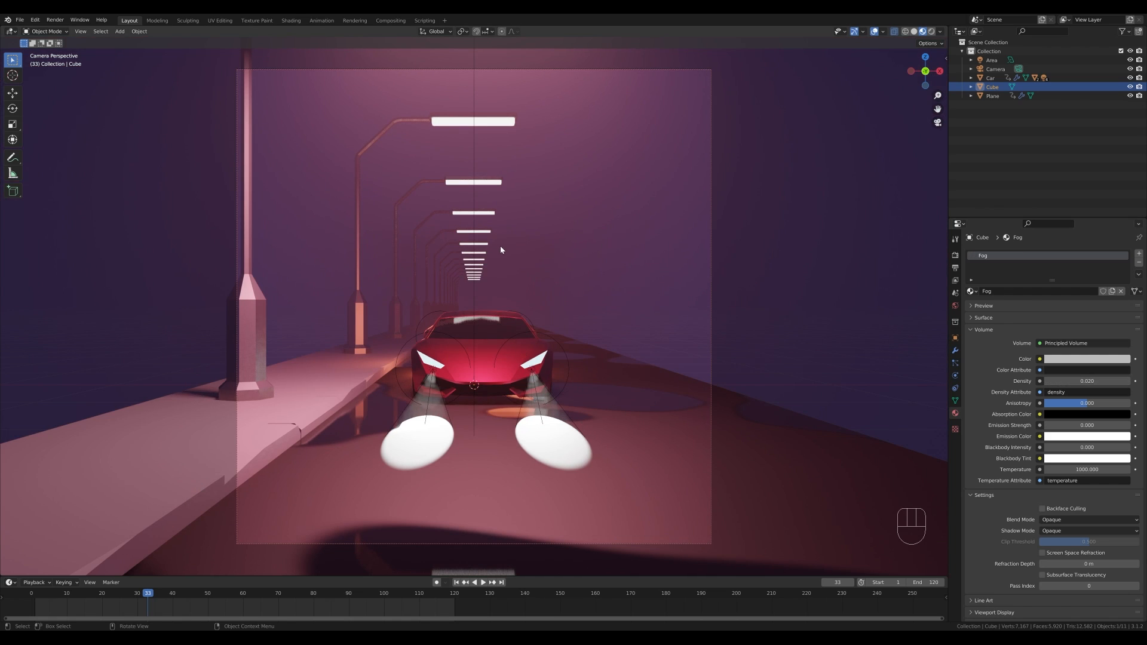
- In the Shading workspace, add a Gradient Texture node with Texture Coordinate and Mapping nodes attached
scroll(537, 322, down, 5)
scroll(532, 335, up, 5)
click(291, 21)
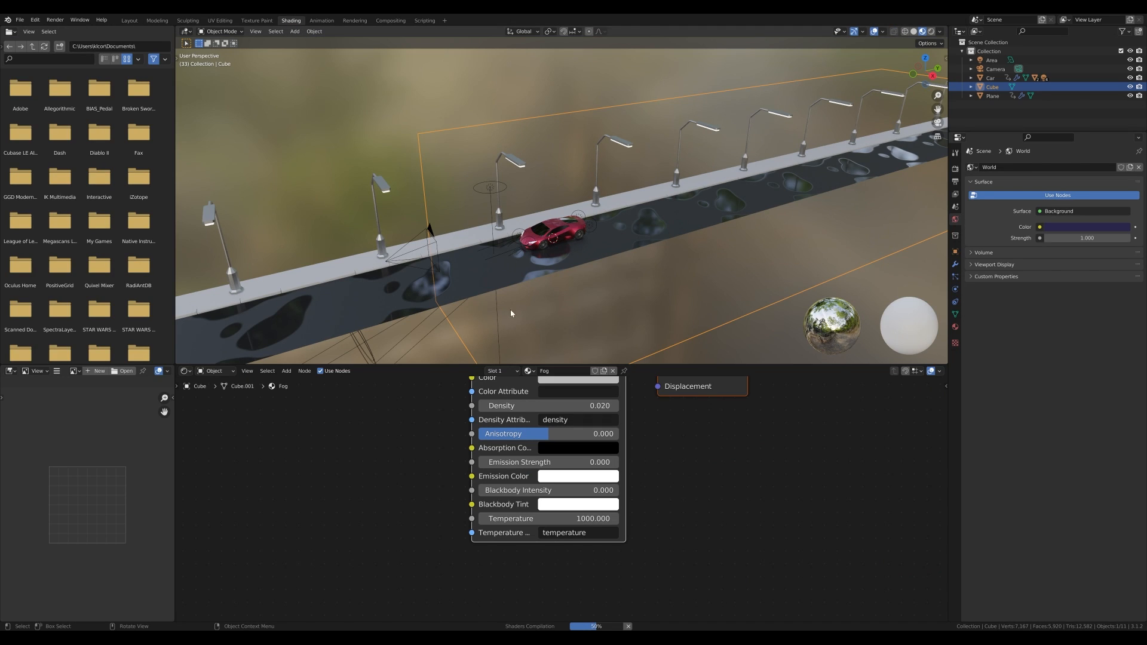
scroll(458, 460, down, 9)
middle_drag(426, 436, 480, 425)
scroll(509, 471, up, 8)
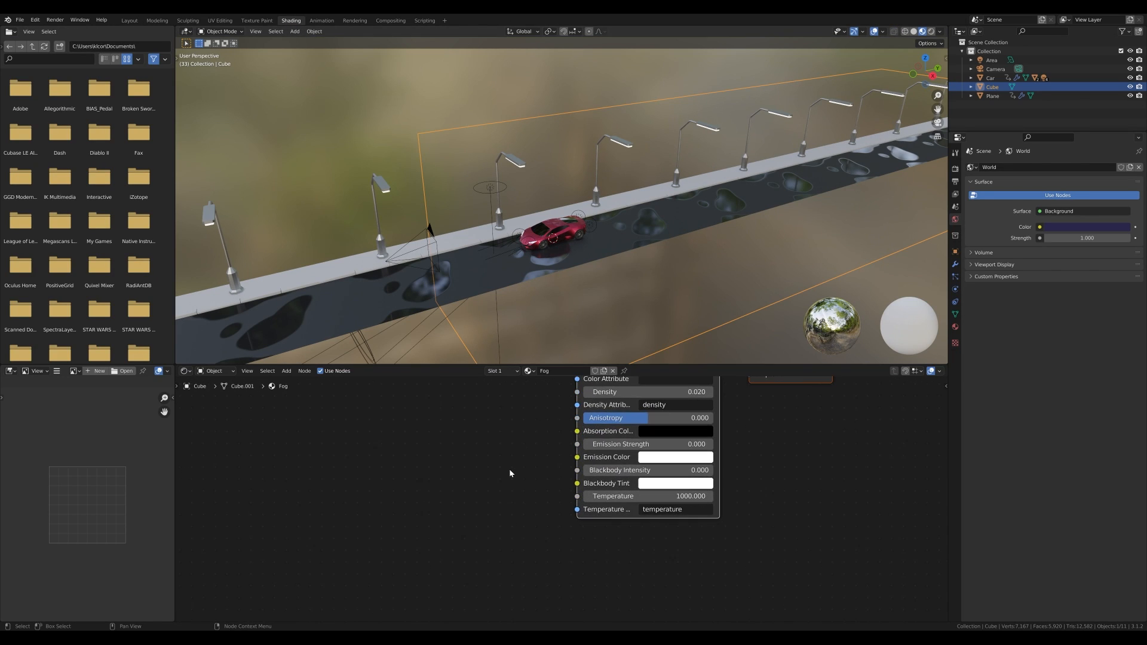
middle_drag(830, 490, 822, 557)
middle_drag(500, 451, 626, 477)
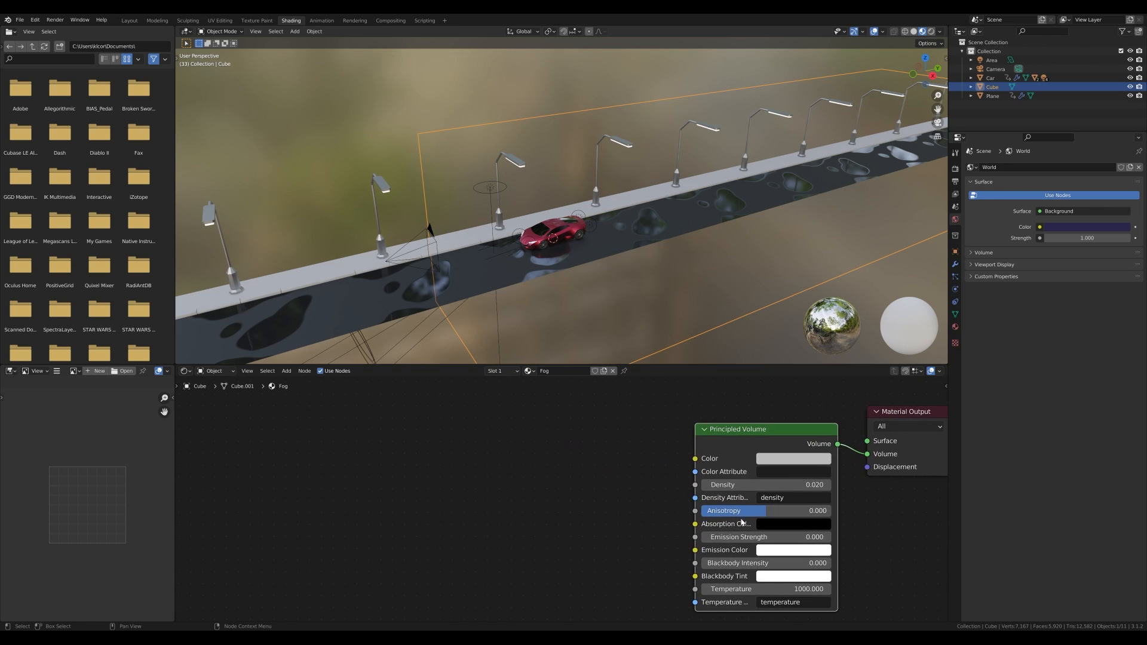
scroll(567, 470, down, 1)
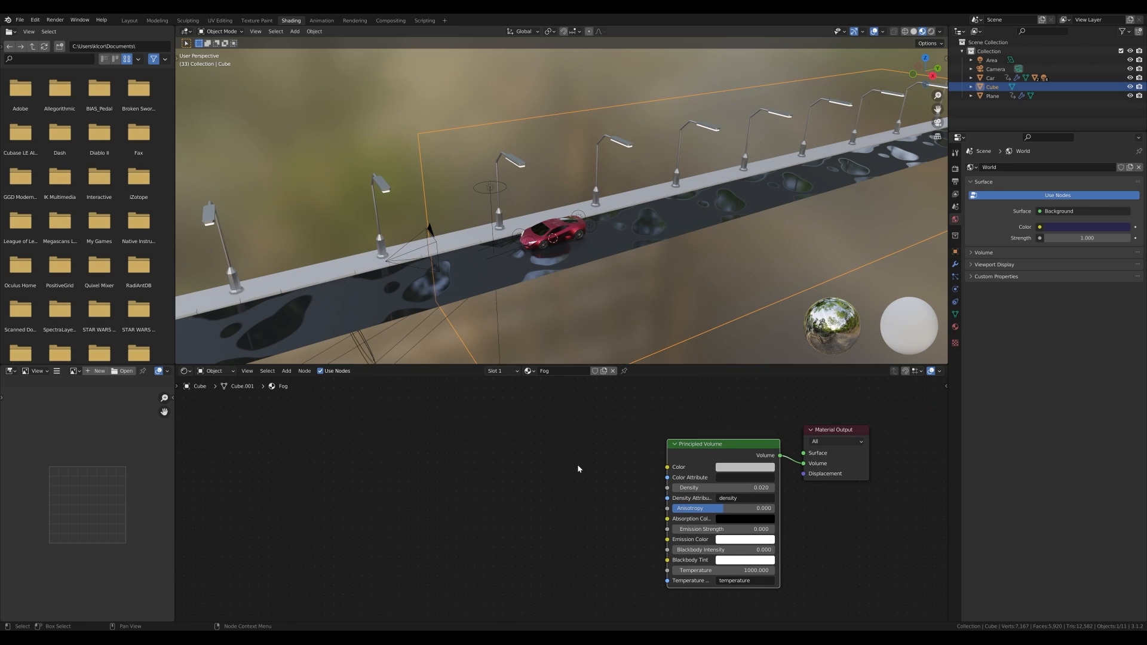
key(shift+a)
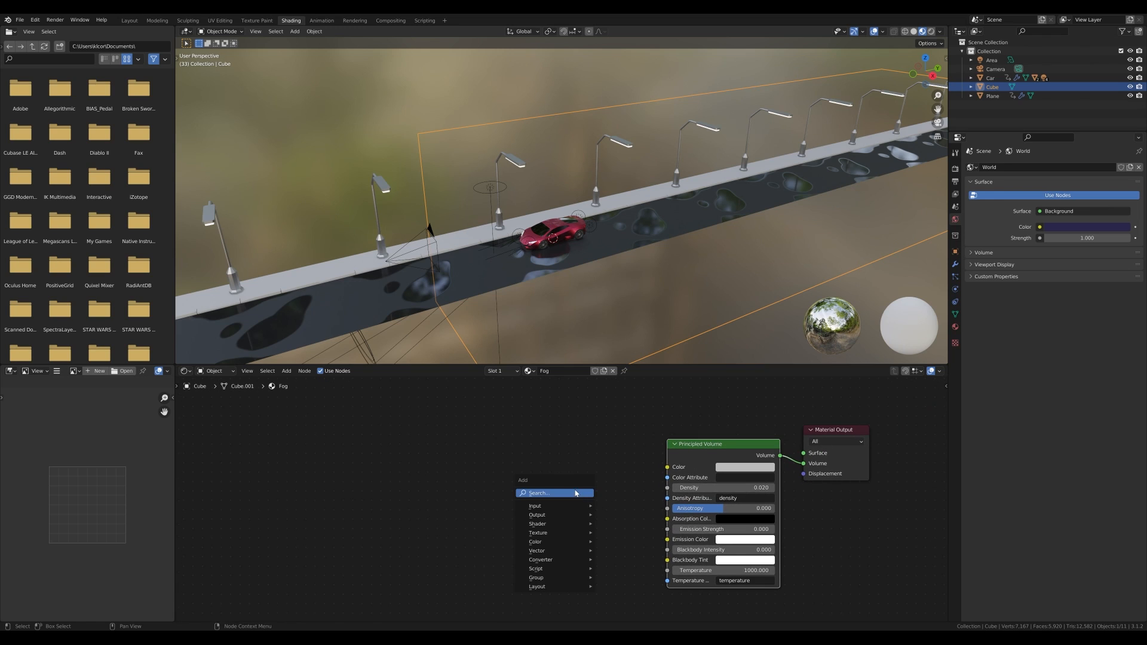
mouse_move(550, 532)
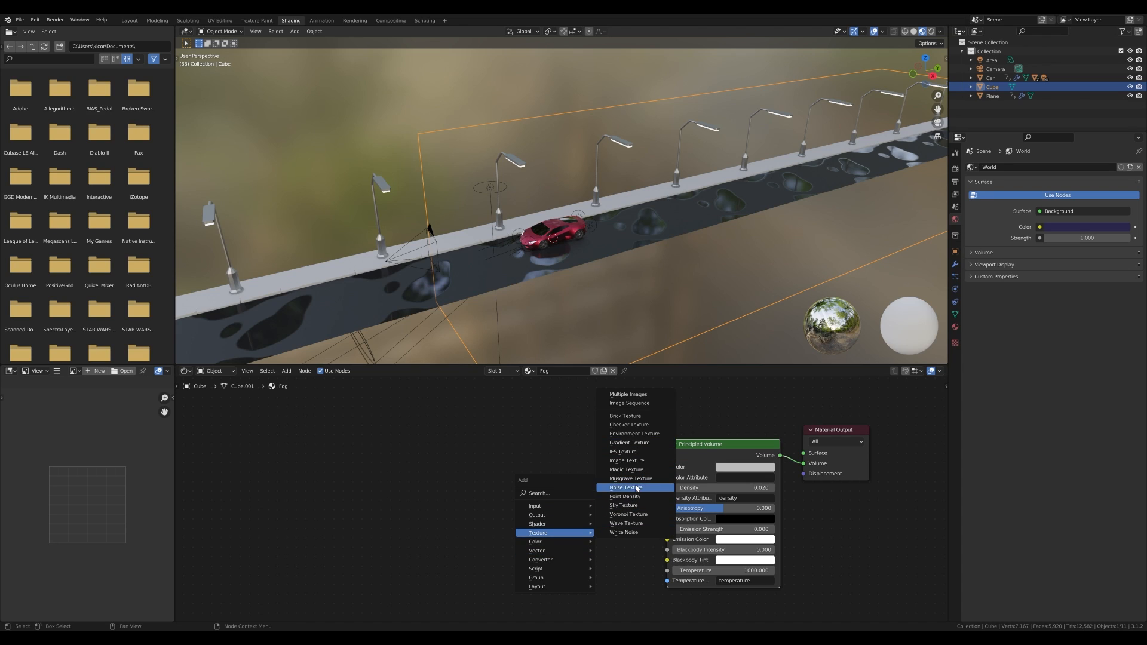
click(635, 444)
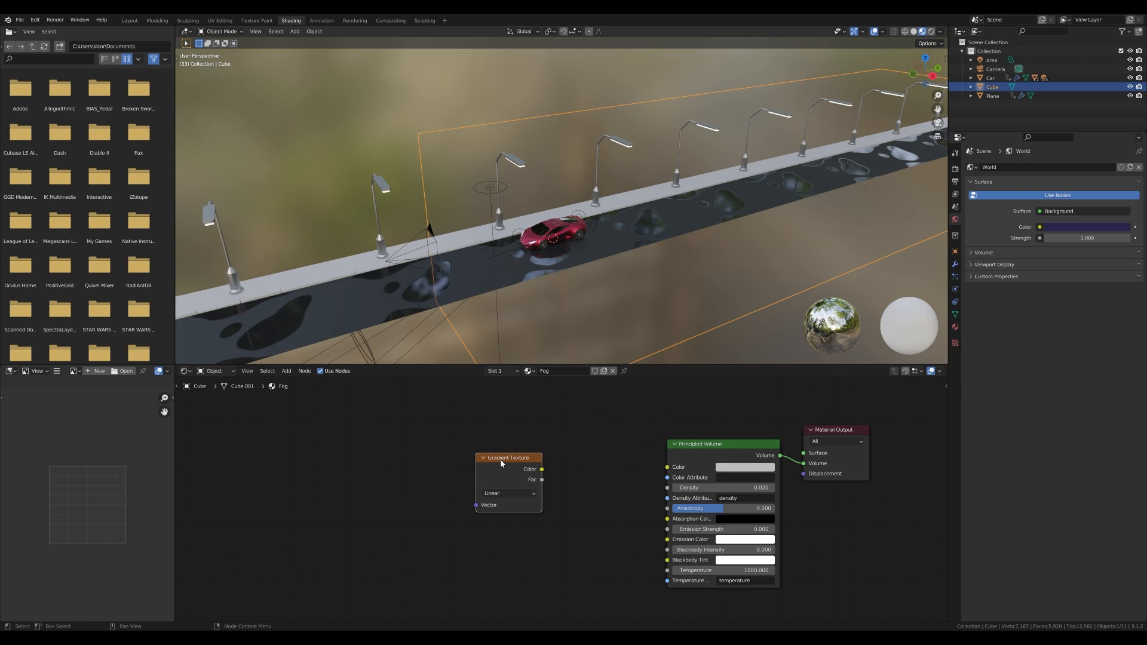
key(ctrl+t)
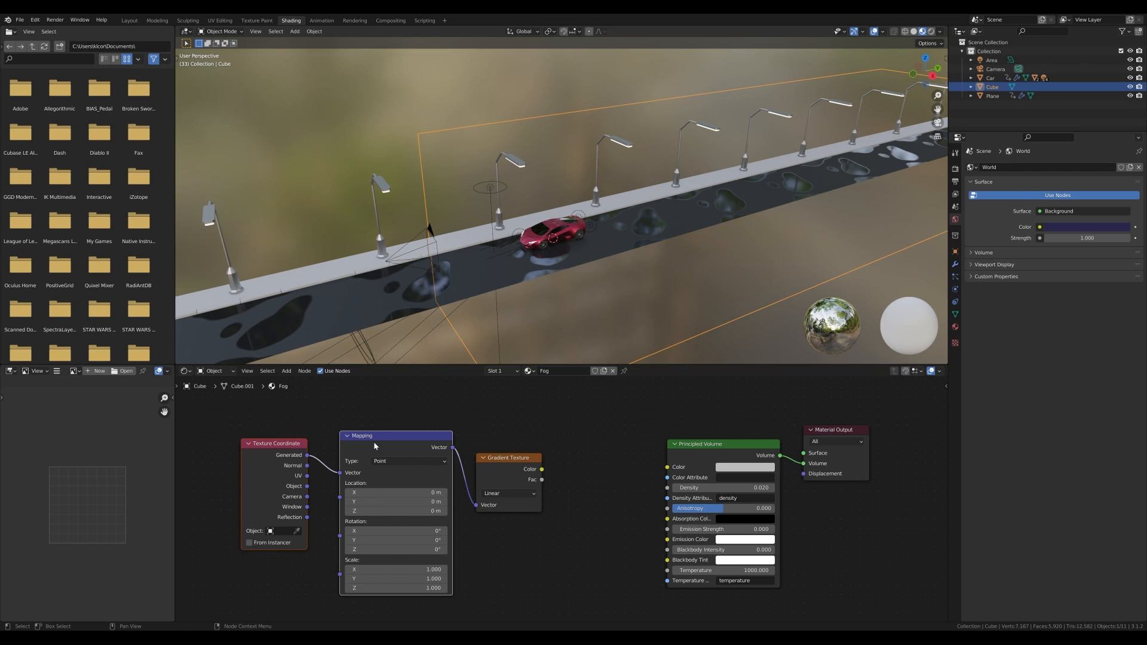
key(shift+a)
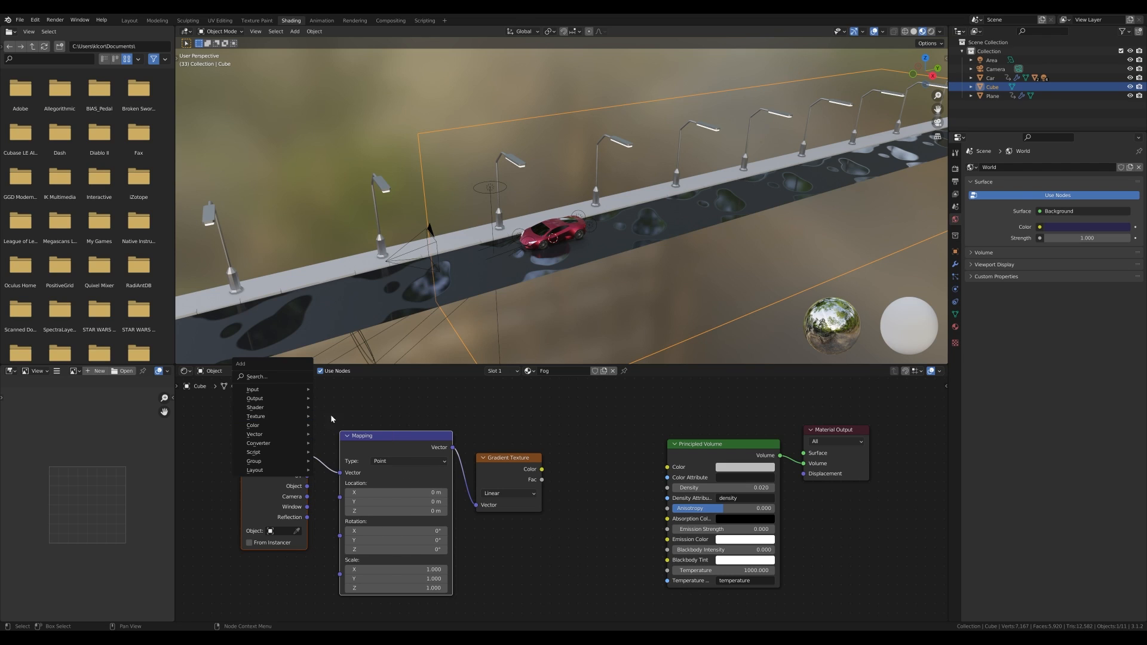
click(269, 377)
text(text)
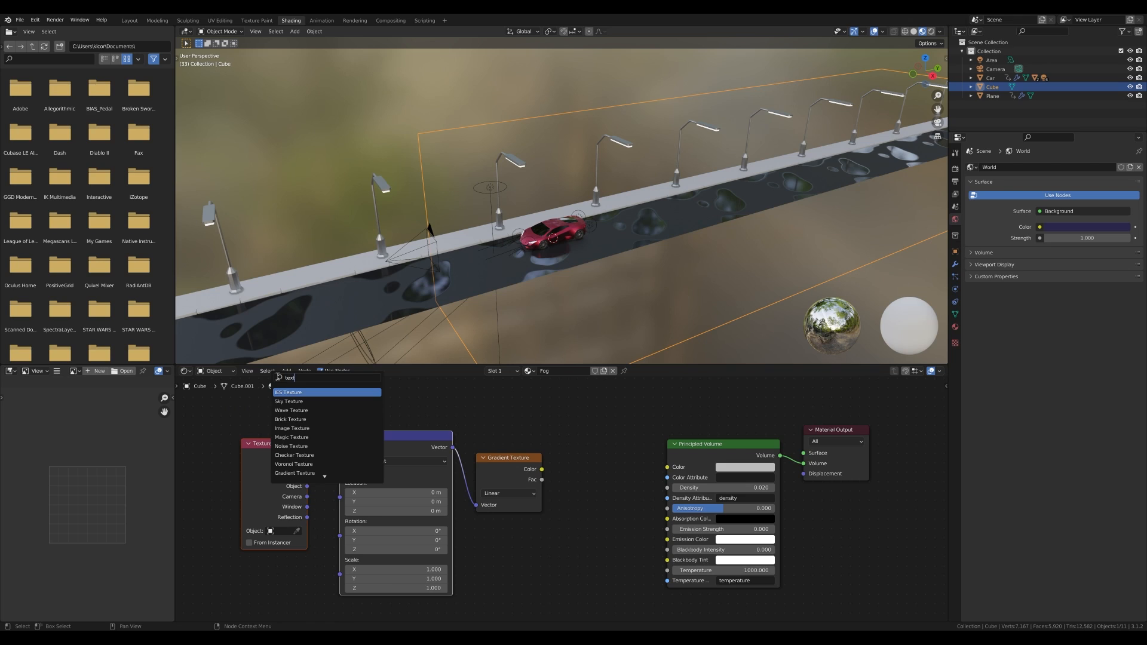
click(255, 451)
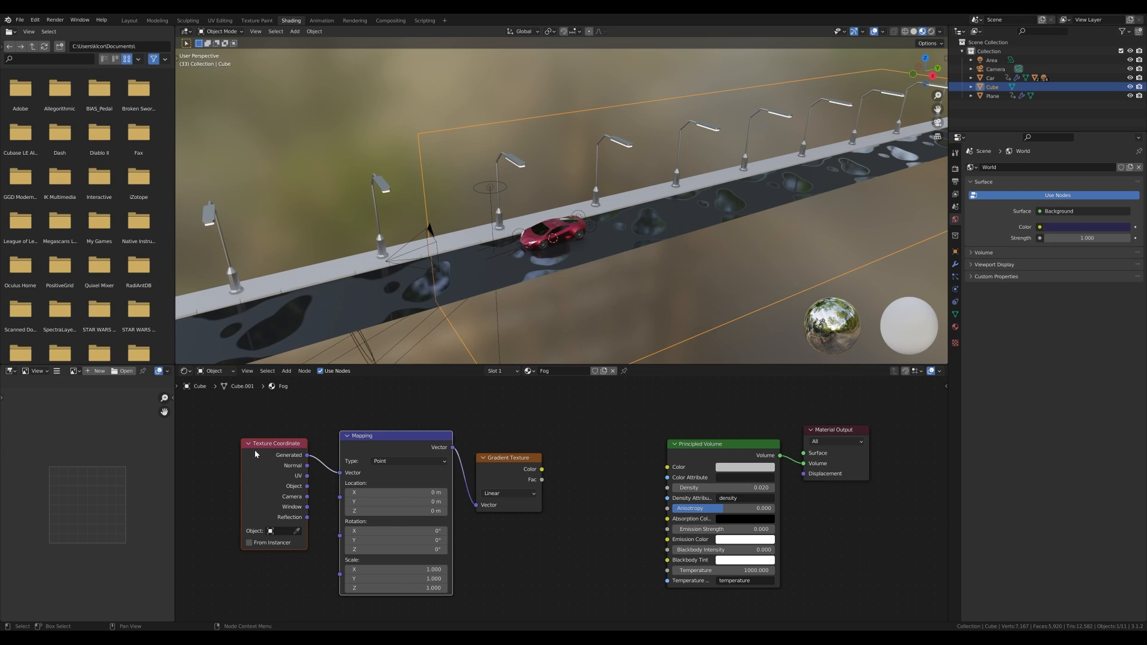
click(371, 442)
click(515, 432)
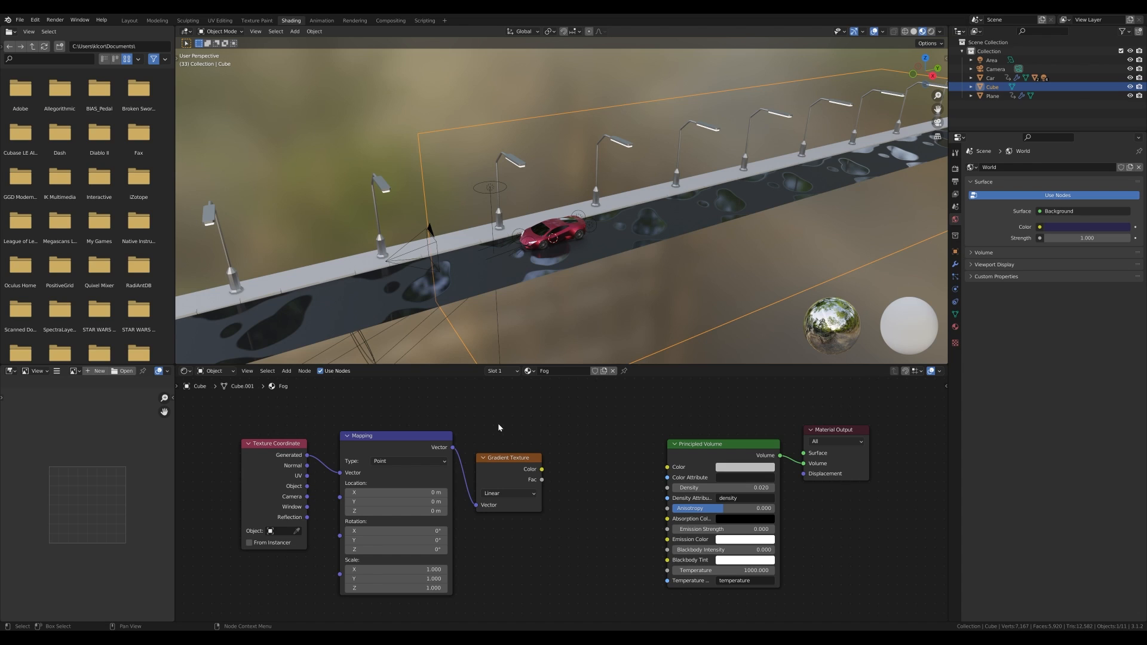
- Preview the Gradient Texture's color output through a Viewer node on the fog box
ctrl+shift+click(505, 462)
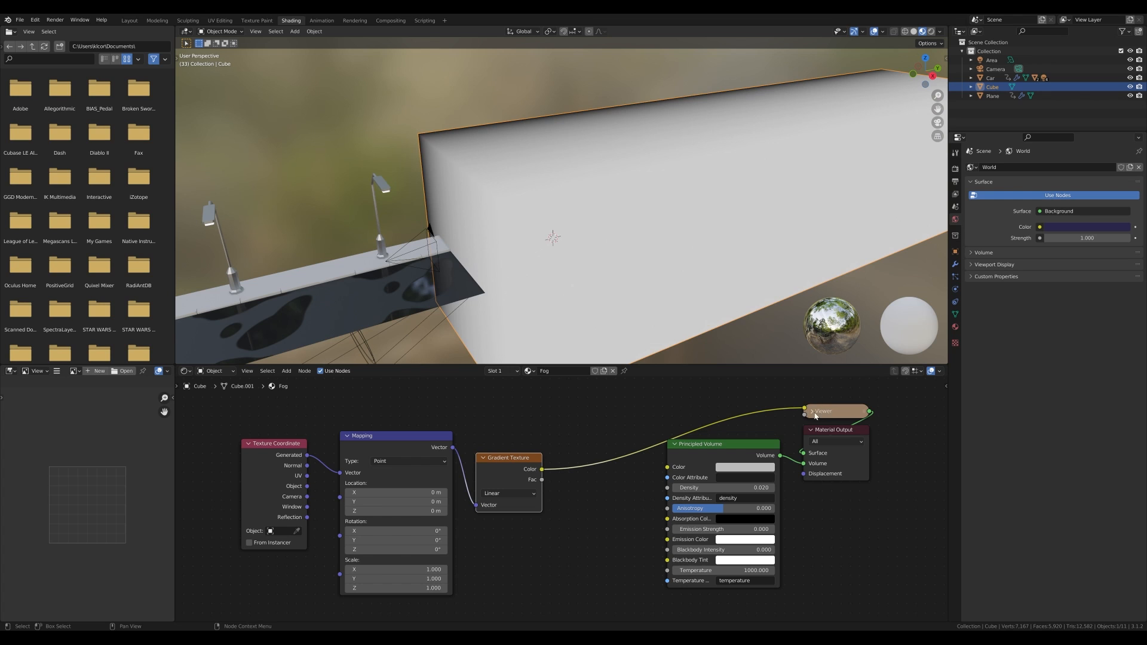
scroll(646, 200, down, 2)
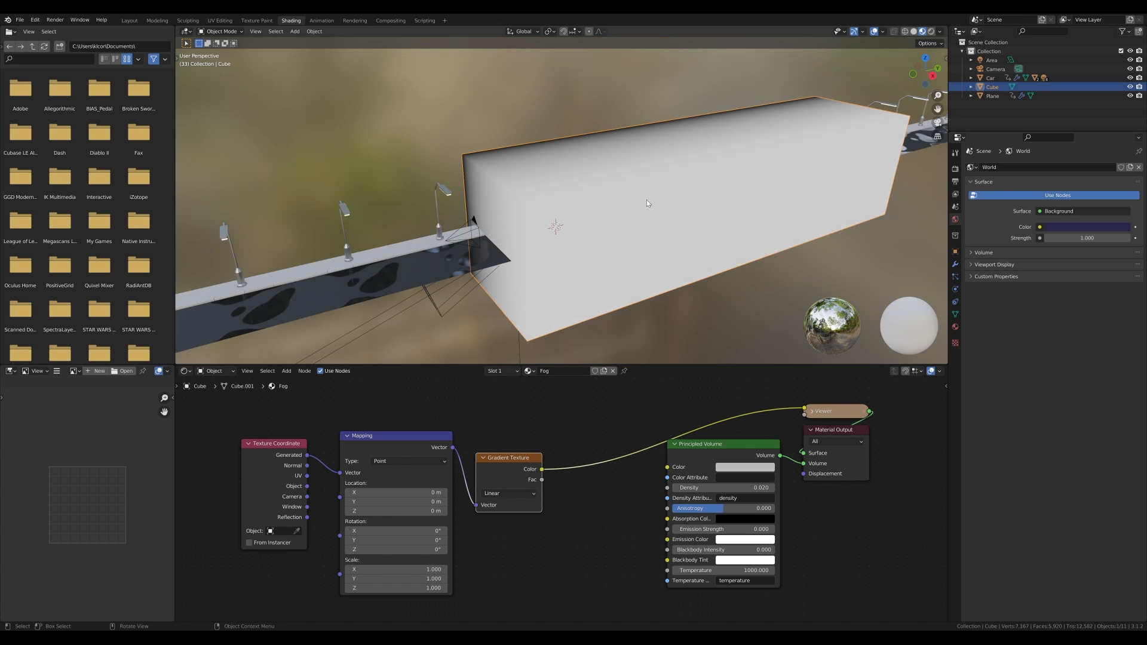
middle_drag(565, 240, 544, 292)
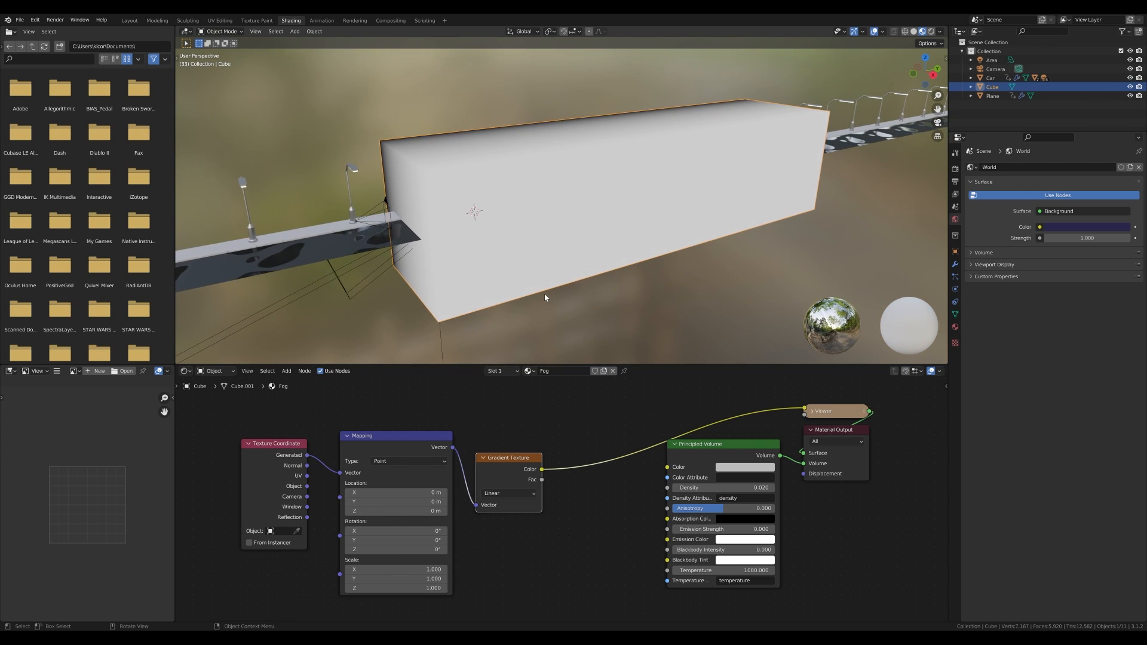
- Set the Mapping node's Z rotation to 90°
click(418, 550)
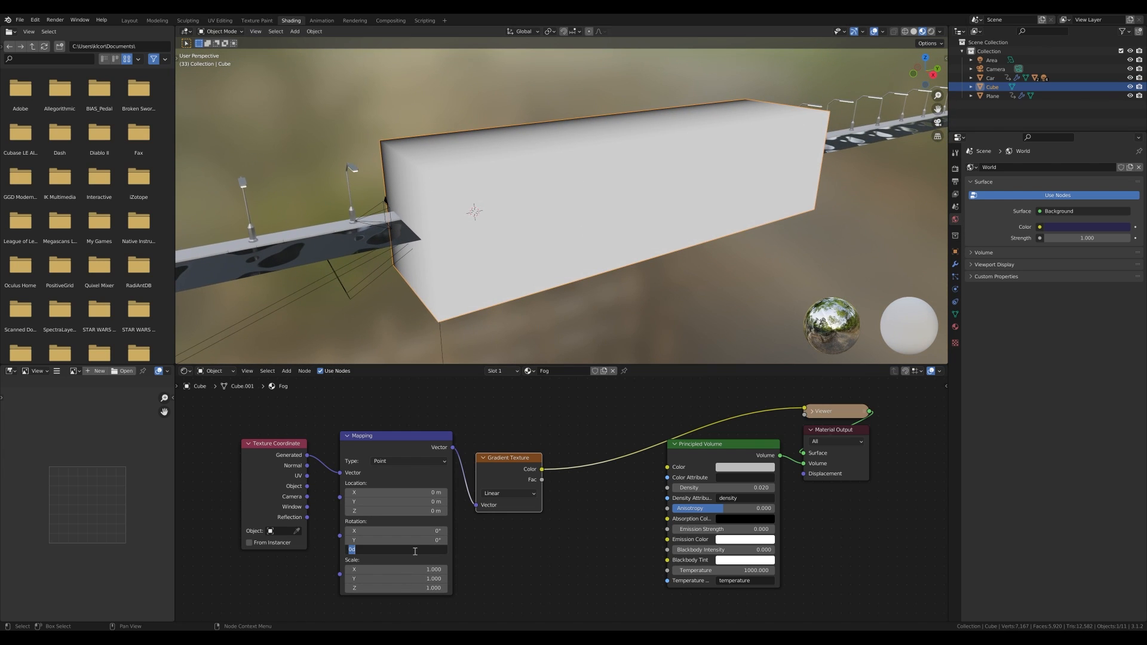
text(90)
key(Return)
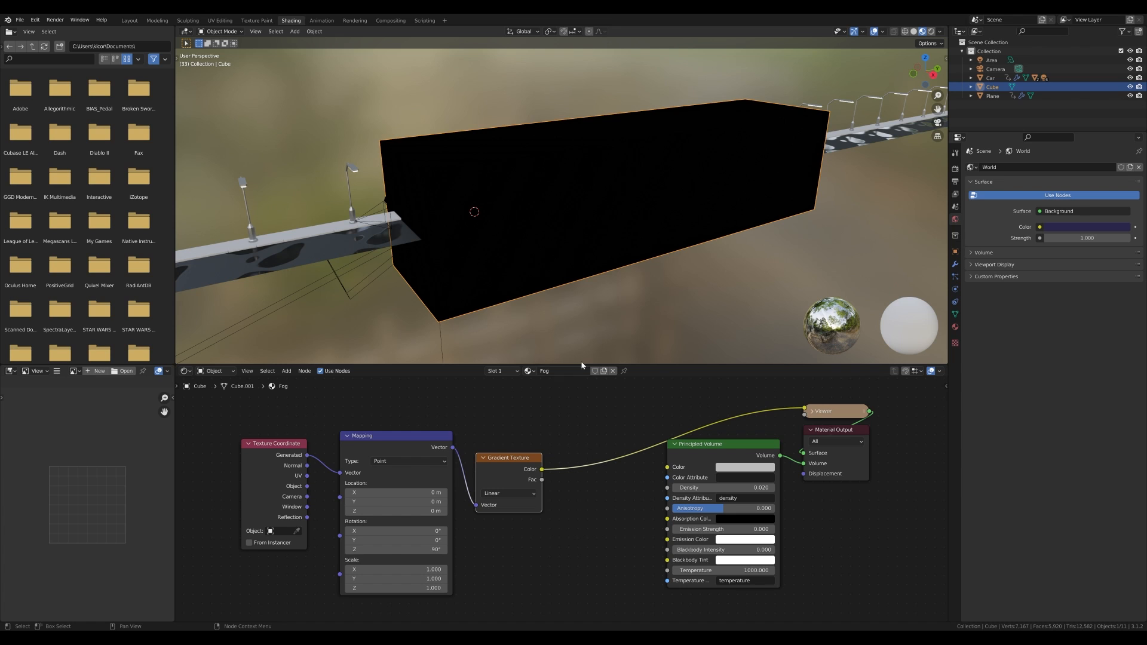
- Set the Mapping node's Y scale to -0.590
mouse_move(597, 233)
middle_down()
mouse_move(605, 221)
mouse_move(658, 217)
mouse_move(596, 218)
middle_up()
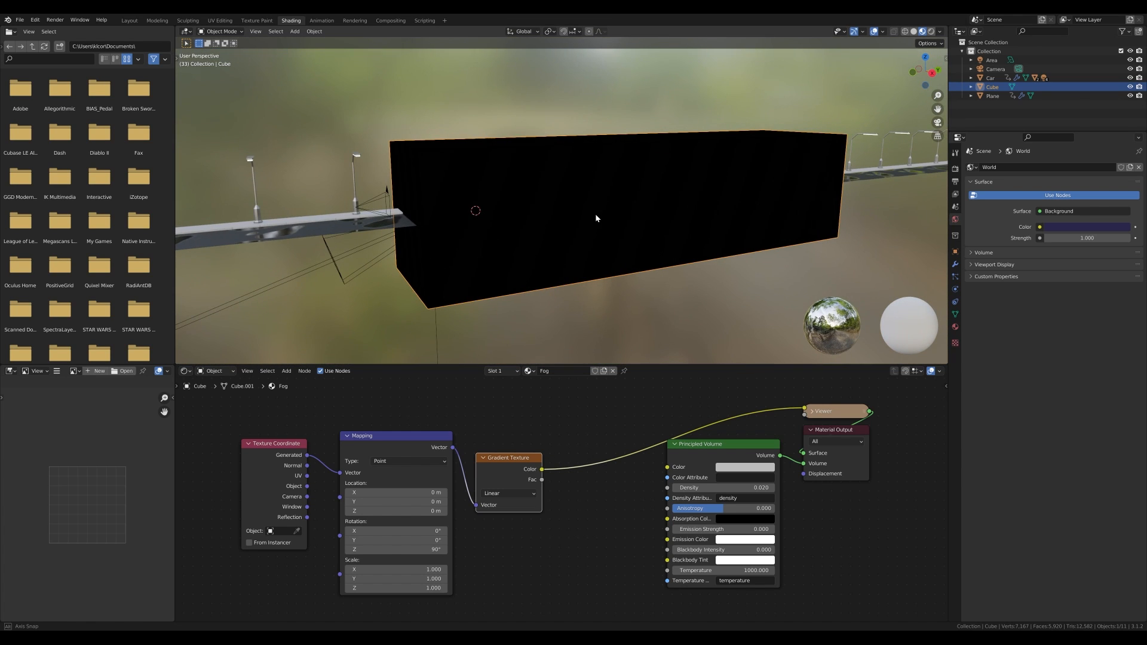
drag(439, 579, 284, 579)
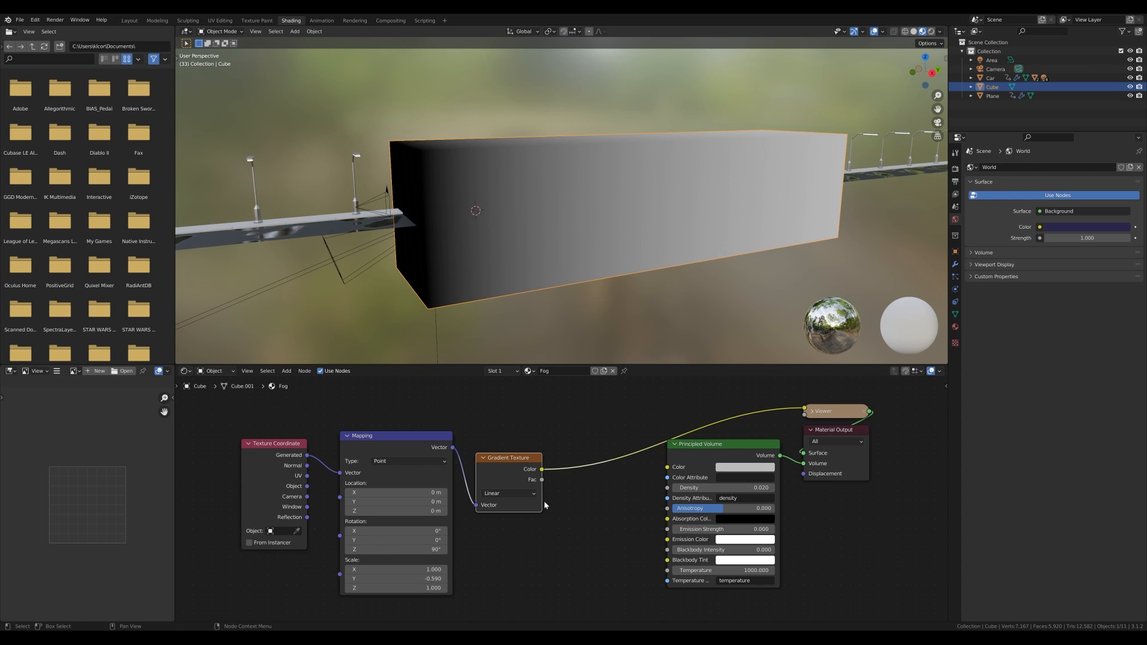
- Connect the Gradient Texture's Color output to the Principled Volume's Density input and restore the volume output to the Material Output
drag(541, 469, 667, 488)
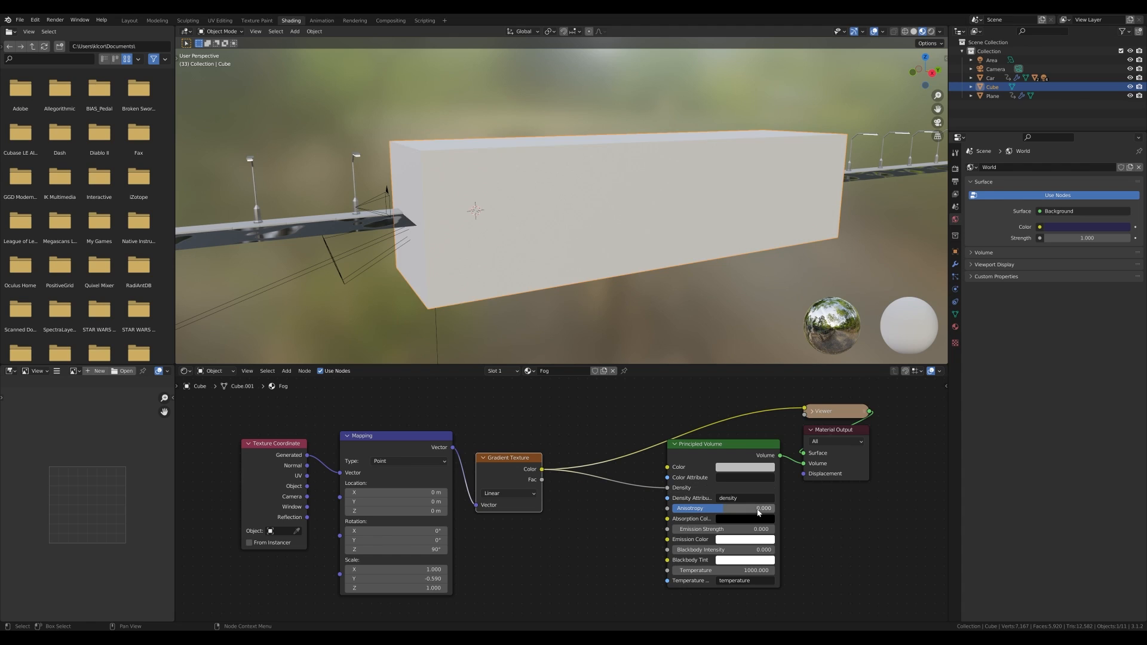
ctrl+shift+click(726, 447)
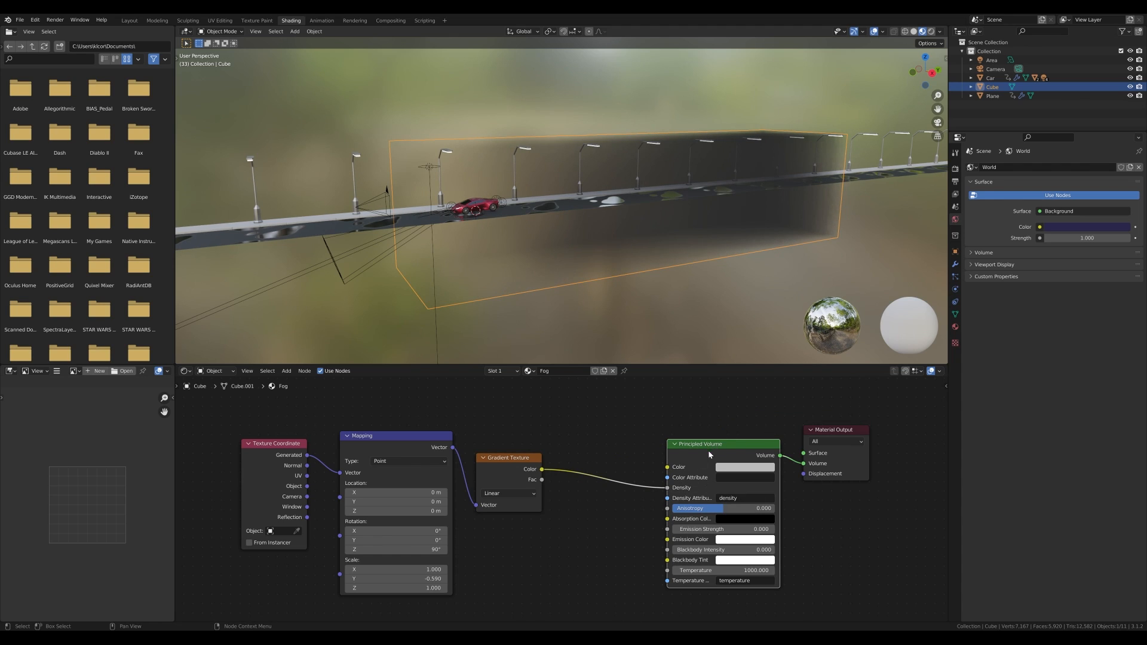
drag(710, 454, 701, 439)
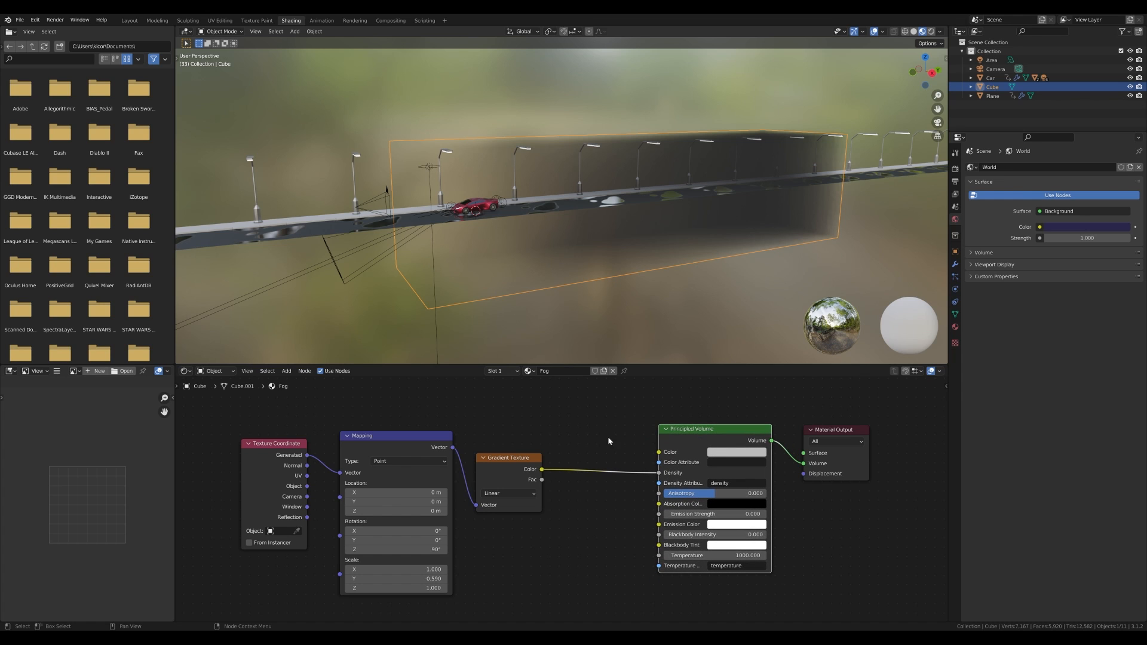
drag(687, 434, 686, 438)
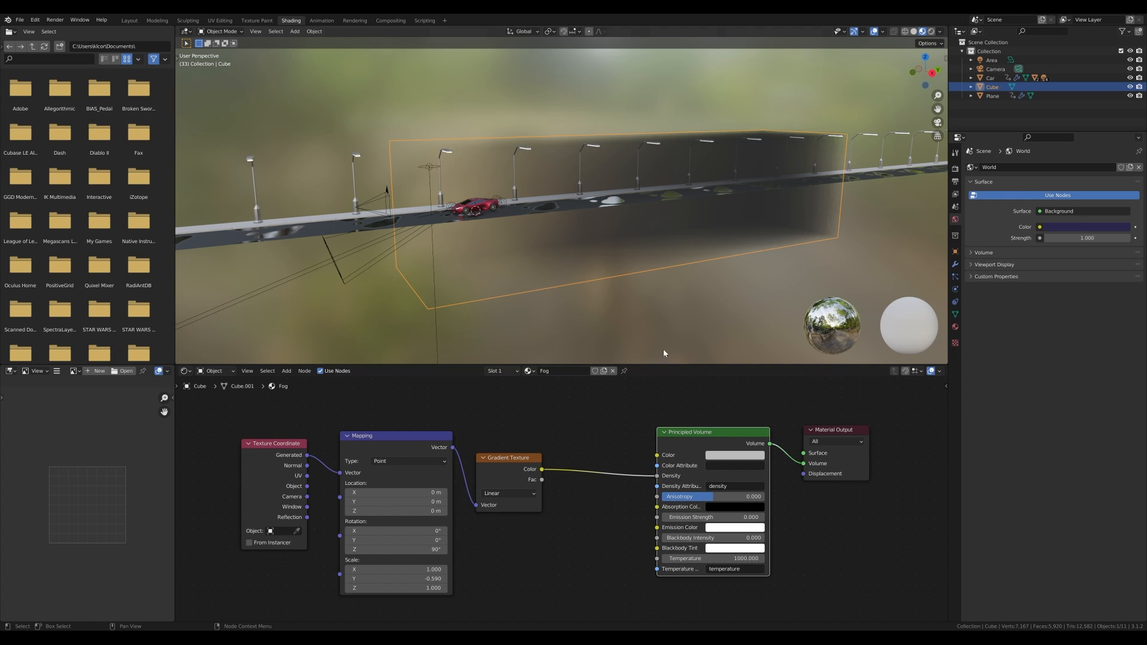
- Switch to the Layout workspace and save the file
middle_drag(663, 349, 668, 212)
middle_drag(568, 218, 538, 209)
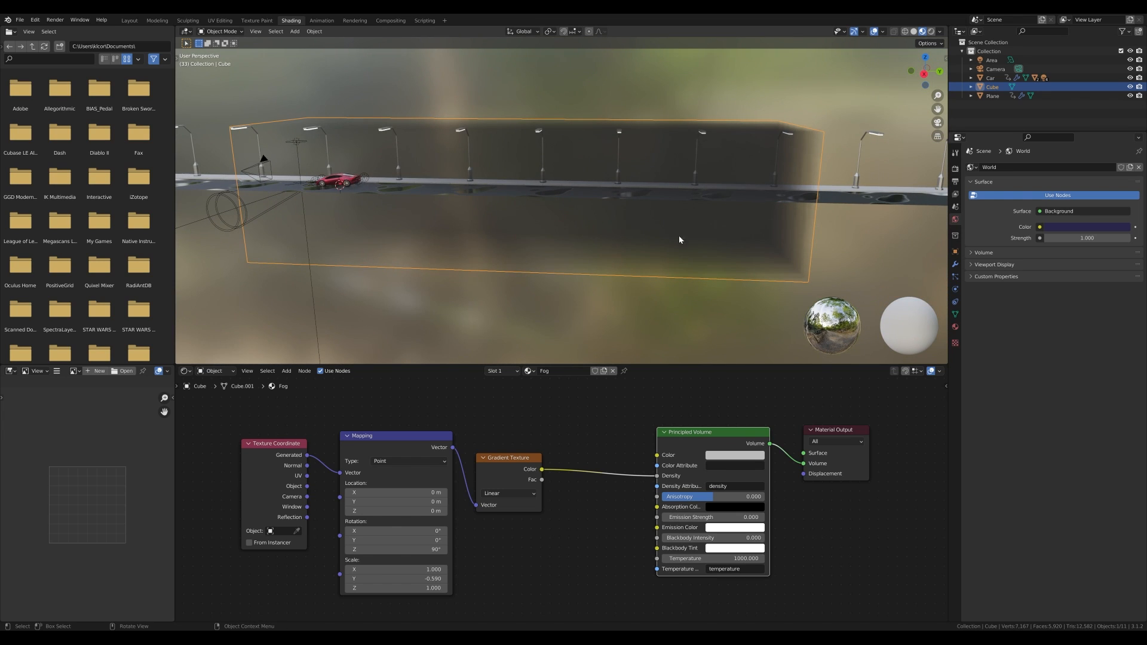
middle_drag(635, 211, 429, 274)
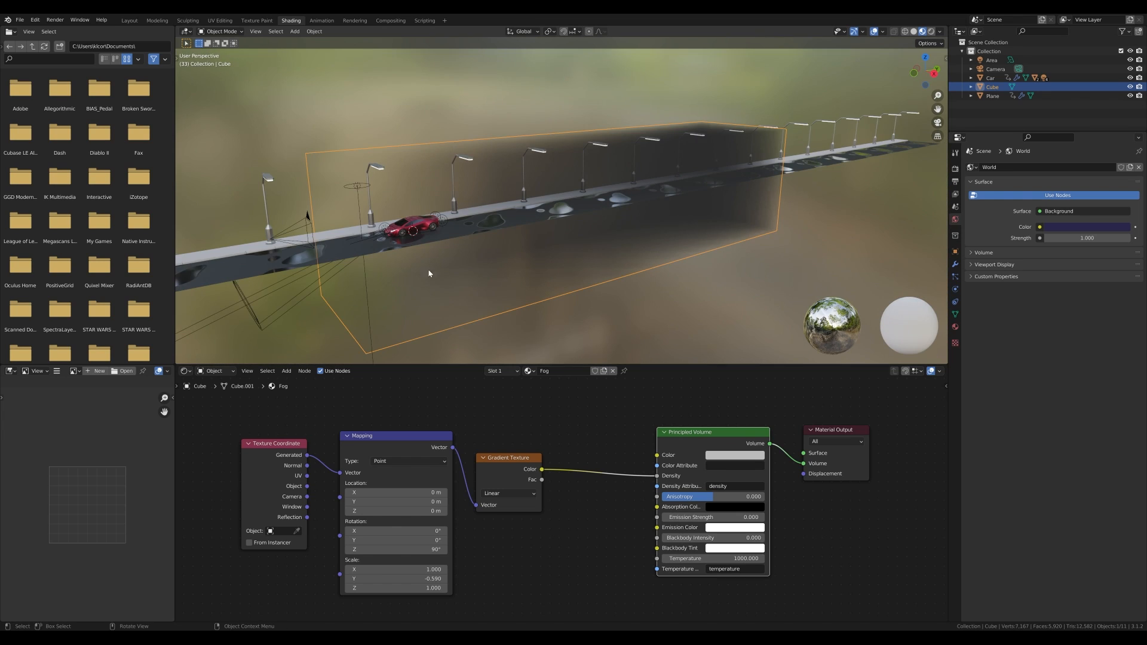
click(129, 20)
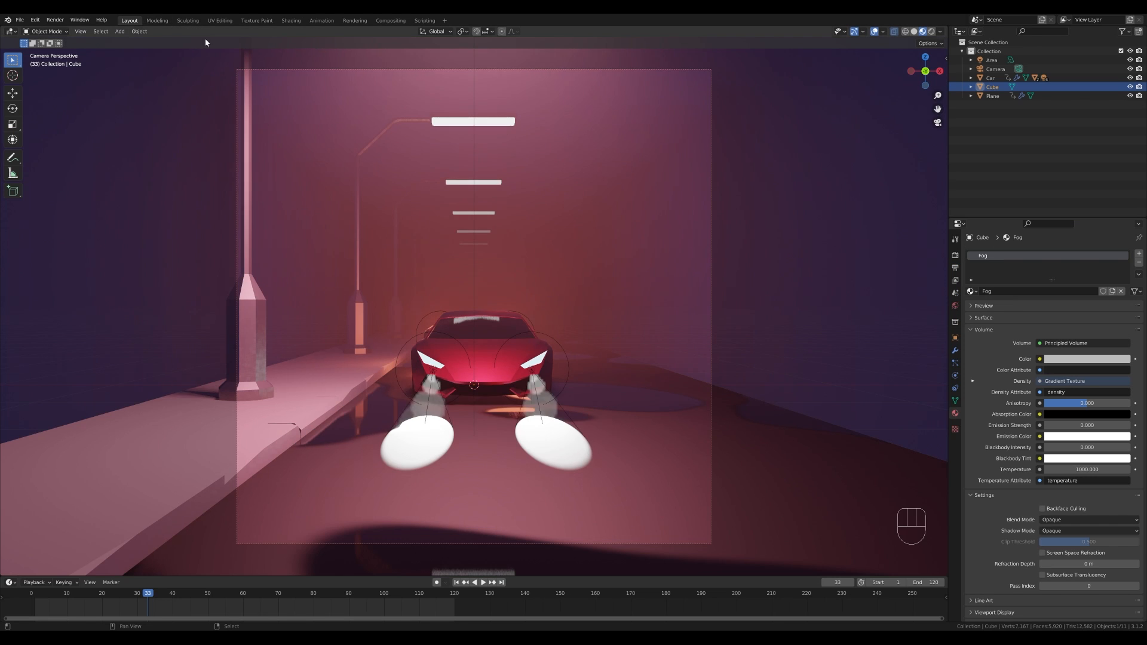
key(ctrl+s)
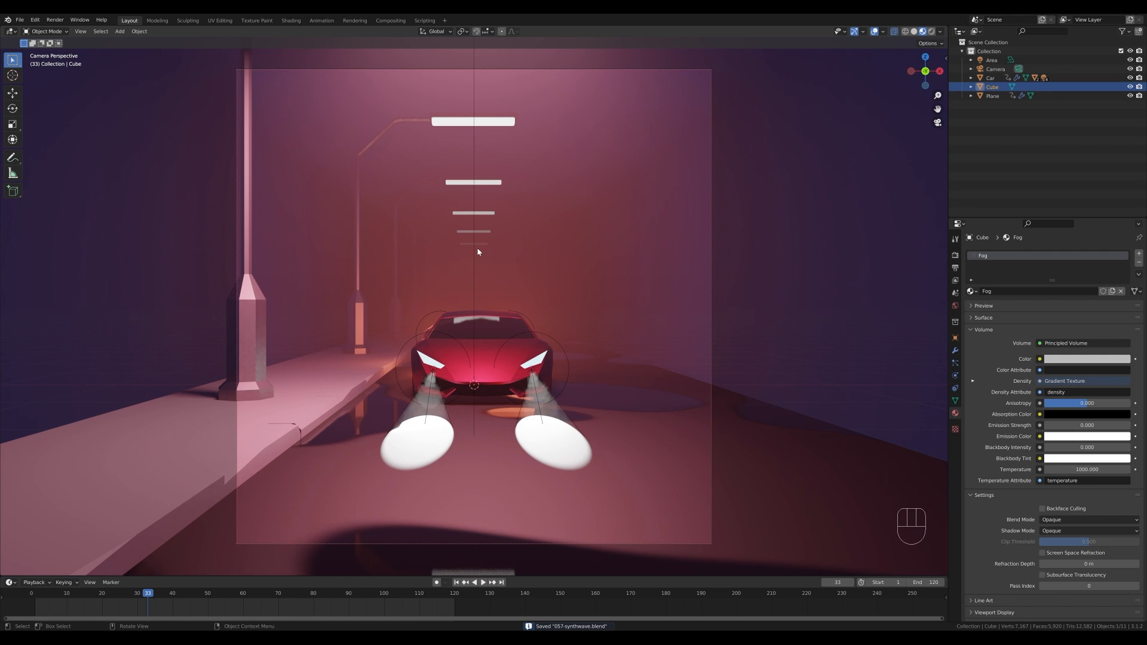
- Play and stop the animation to preview the fog through the camera
key(space)
key(space)
key(z)
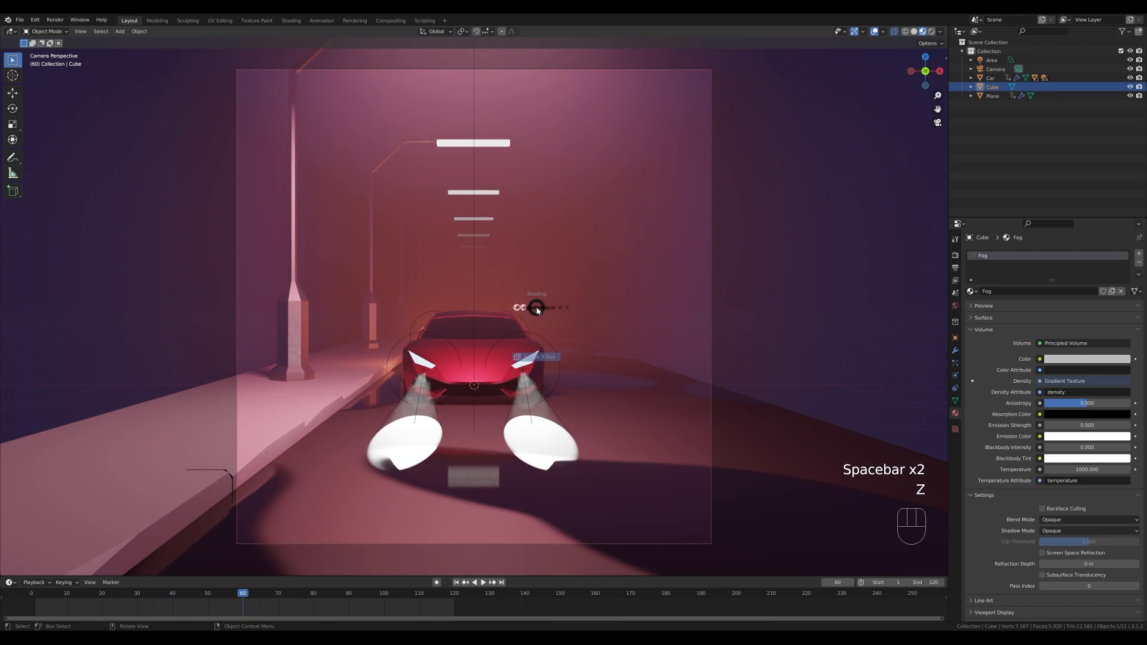
- Switch the render engine to Cycles and enable denoising for both viewport and render
click(955, 255)
click(1062, 254)
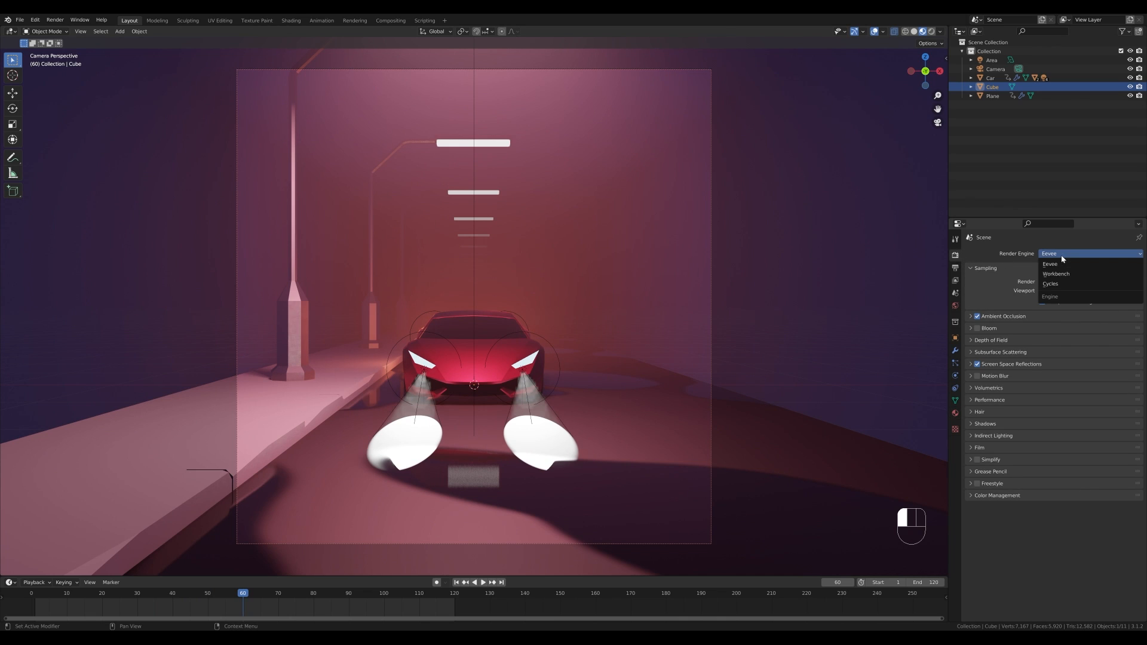
click(1050, 284)
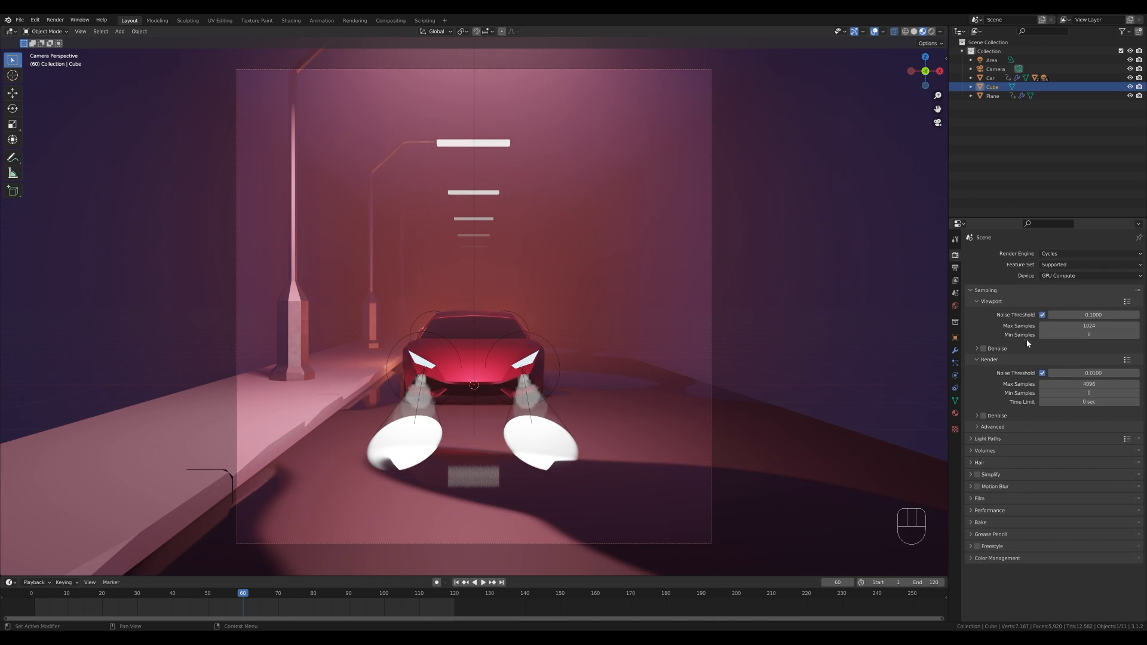
click(983, 348)
click(983, 416)
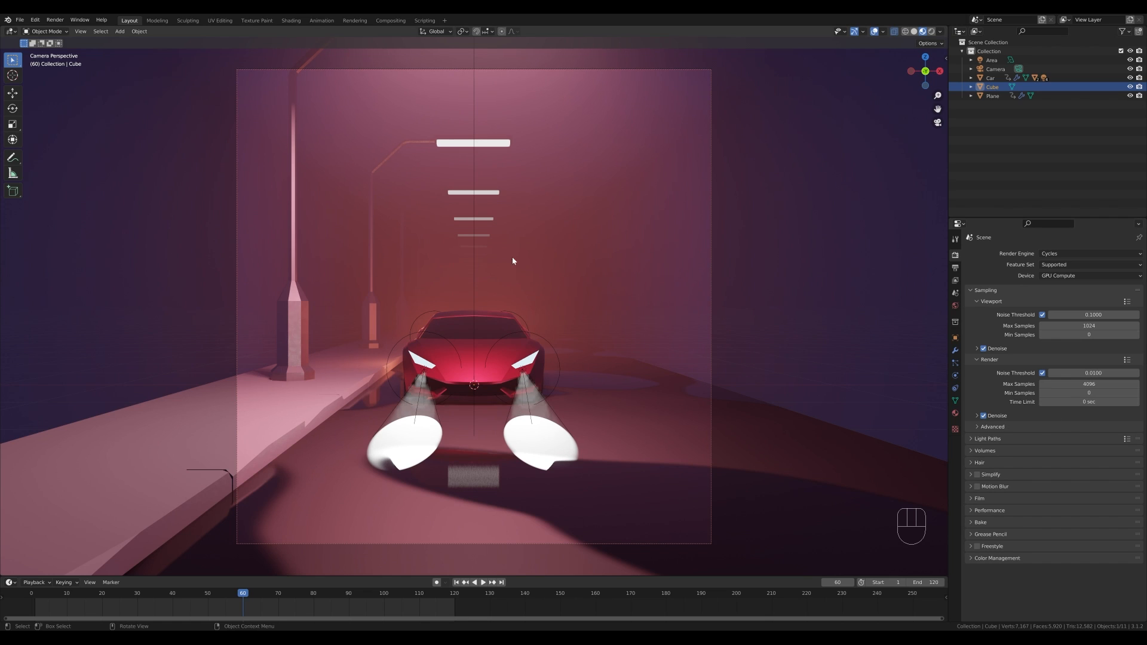
- Switch the viewport to rendered shading and play back the animation to check the result
key(z)
click(640, 187)
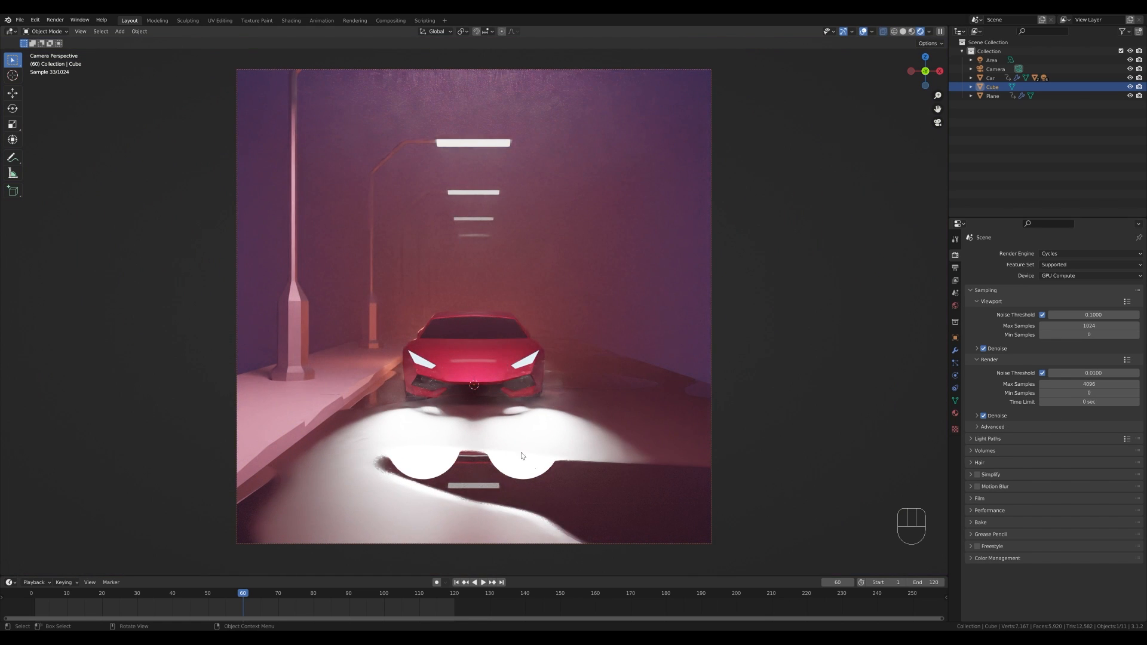
key(space)
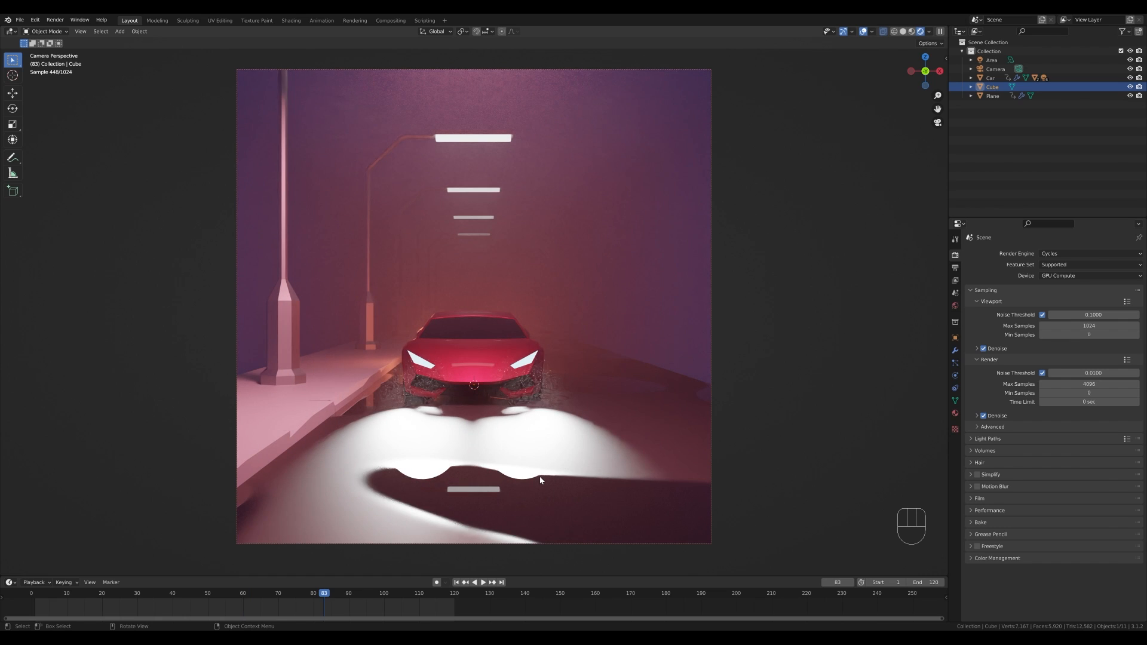
click(647, 419)
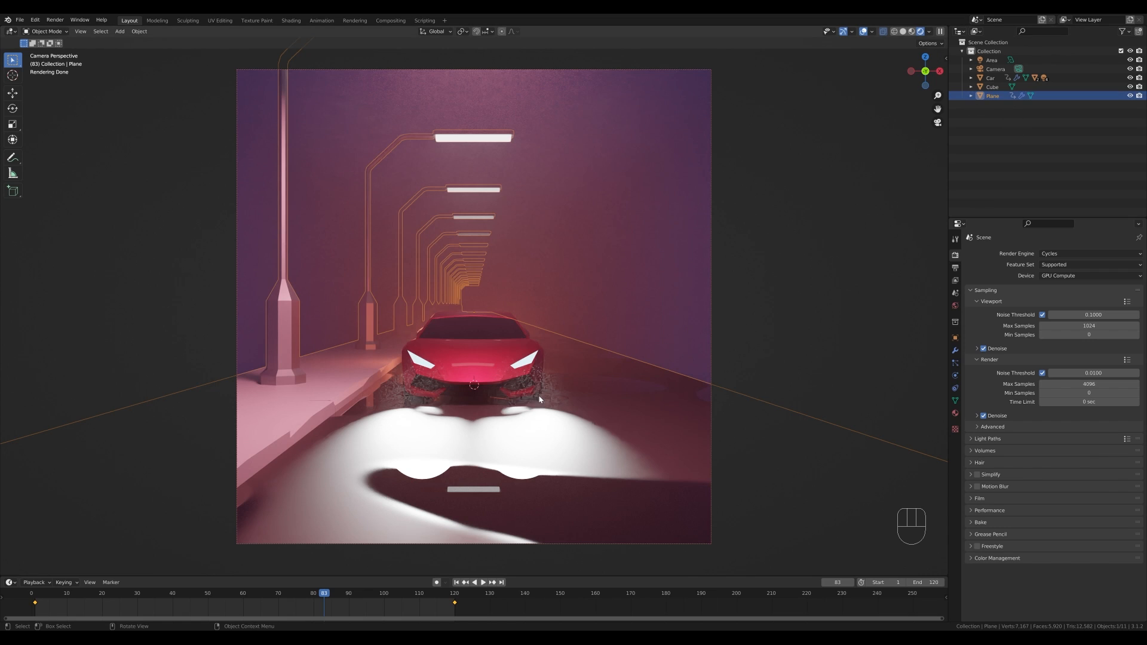
key(space)
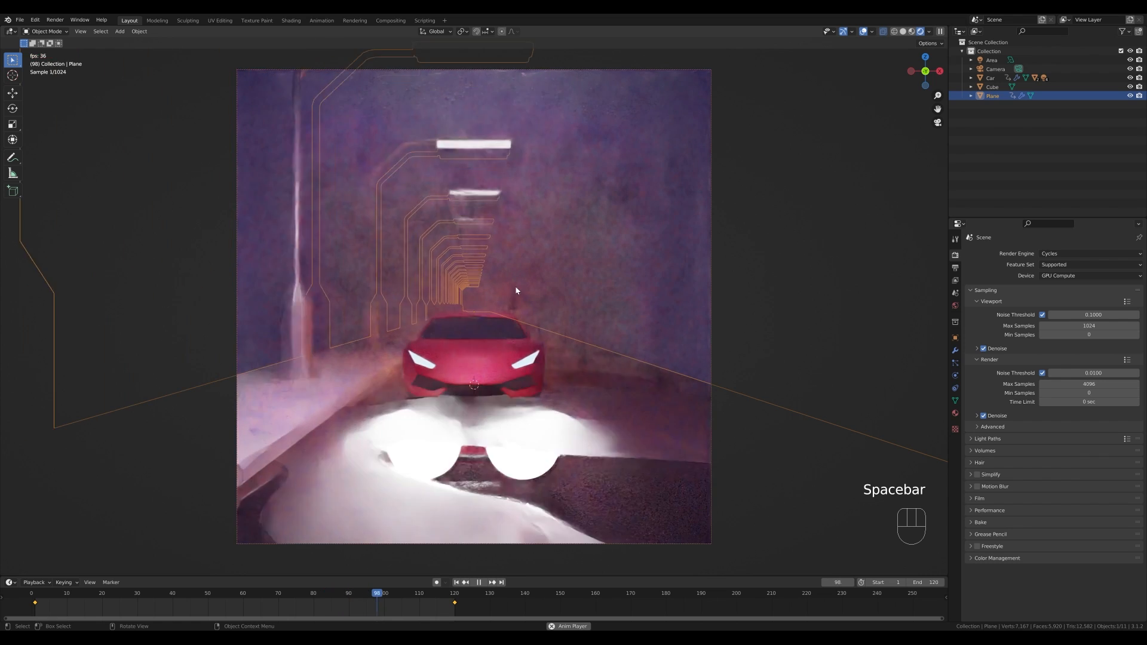
key(space)
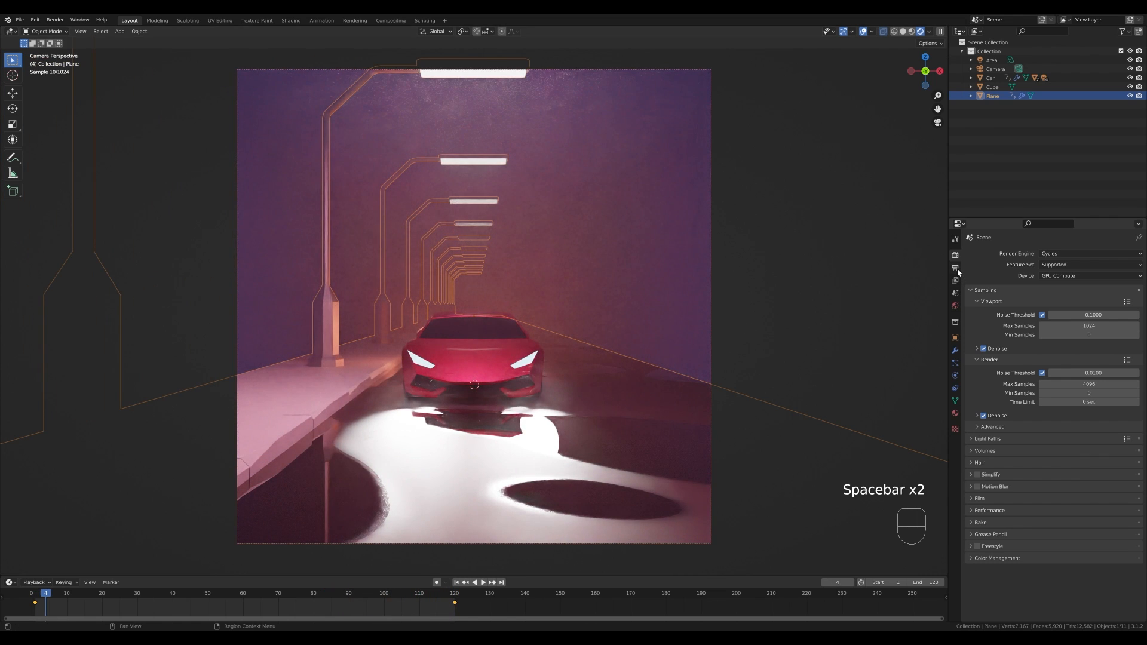
- In the output settings, set the file format to FFmpeg Video with an MPEG-4 container
click(956, 268)
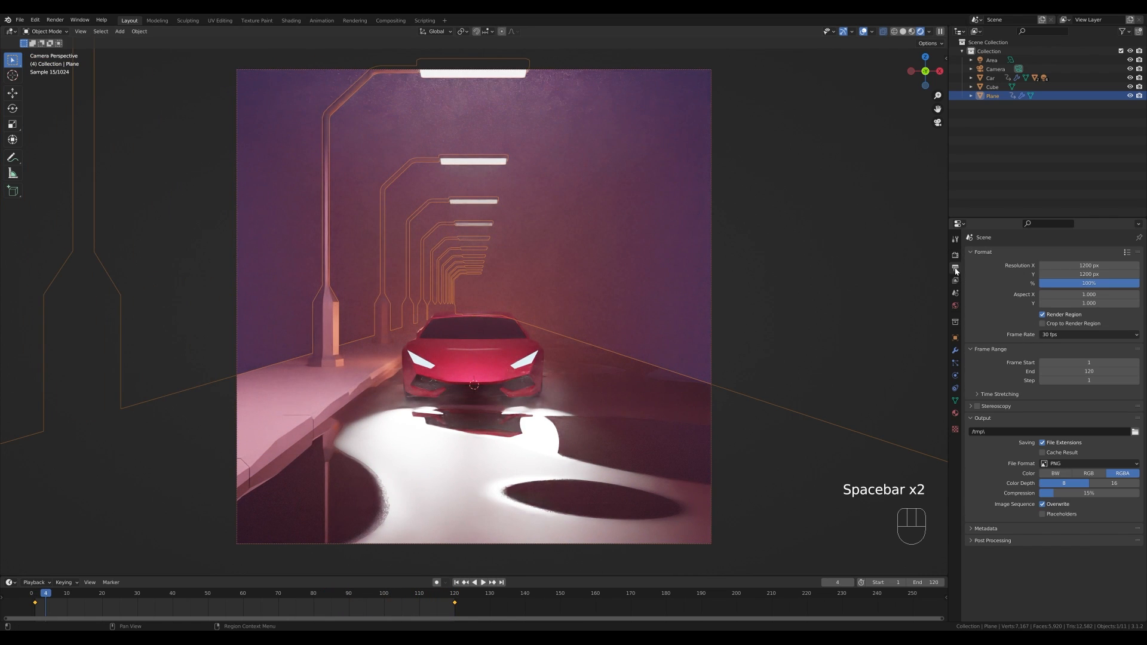
click(1135, 433)
click(827, 189)
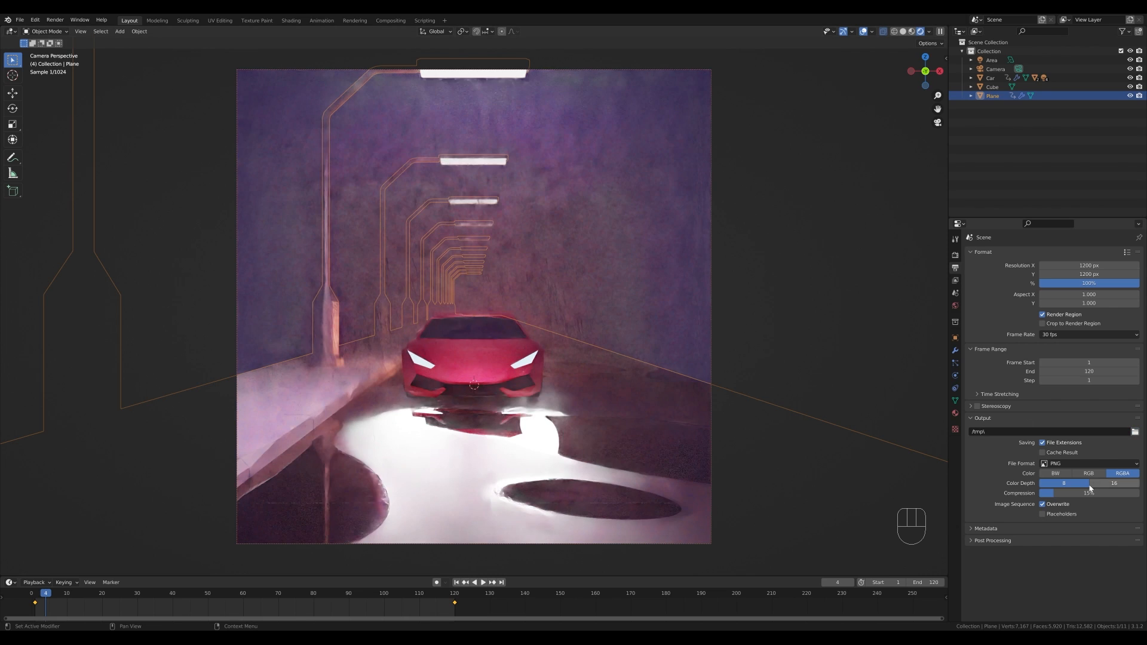
click(1074, 463)
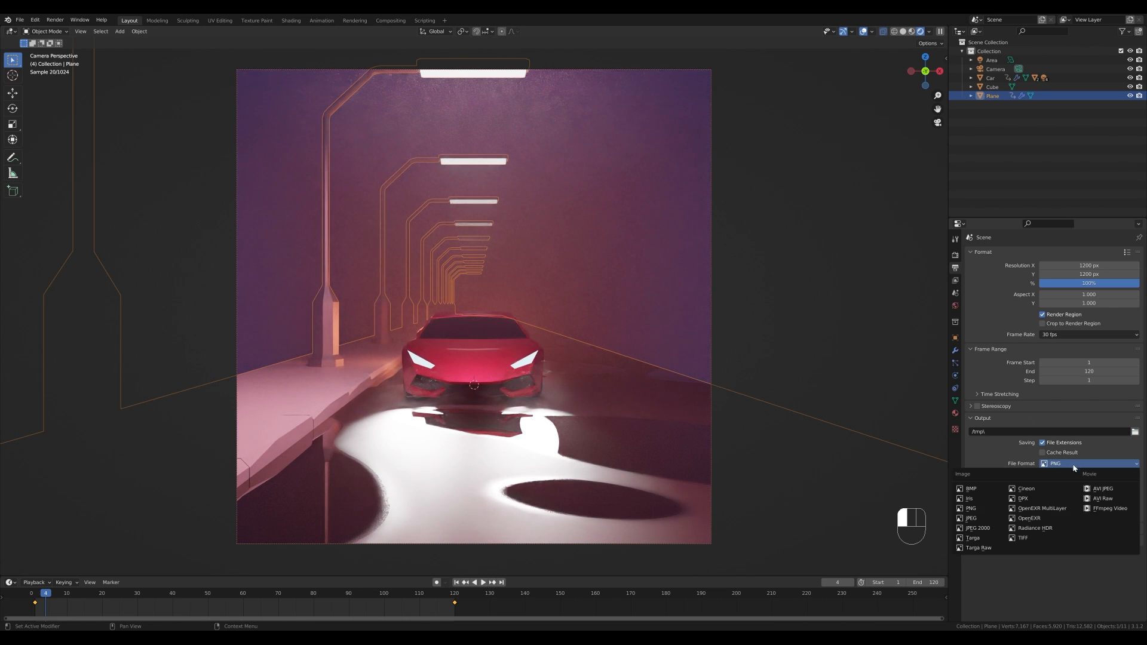
click(1104, 512)
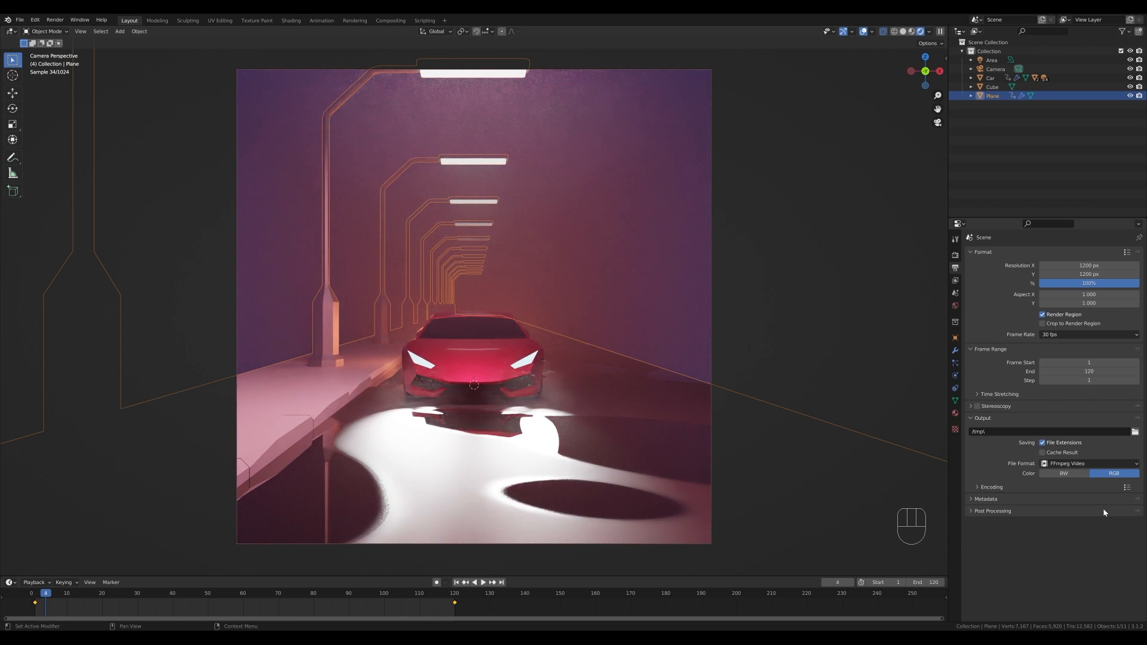
click(977, 487)
click(1060, 501)
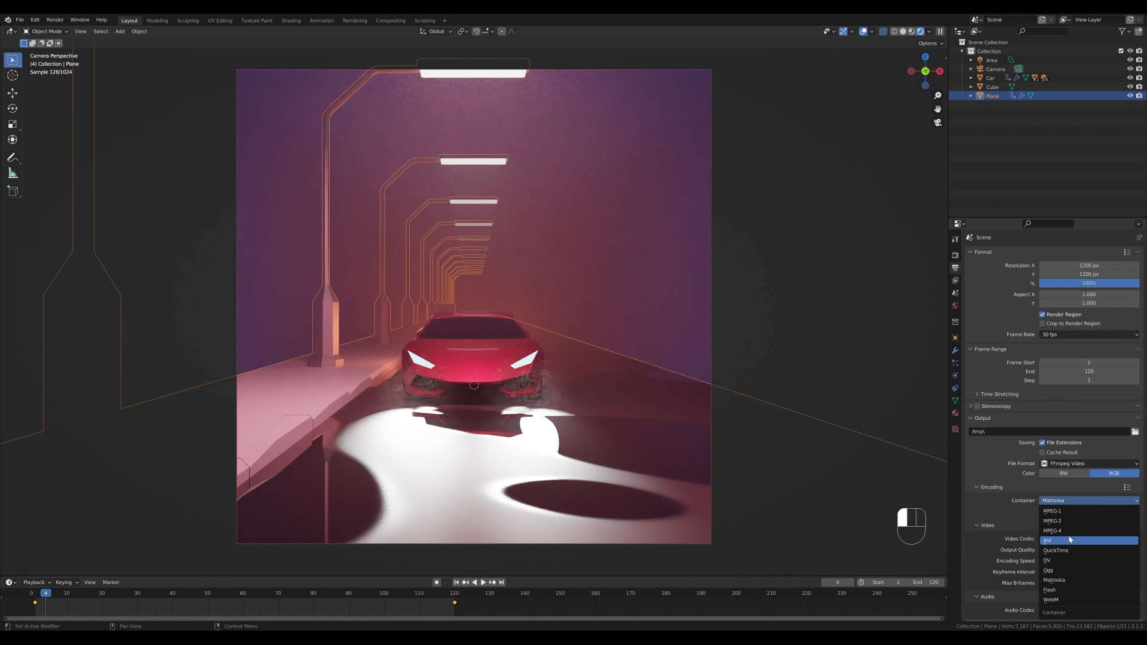
click(1060, 530)
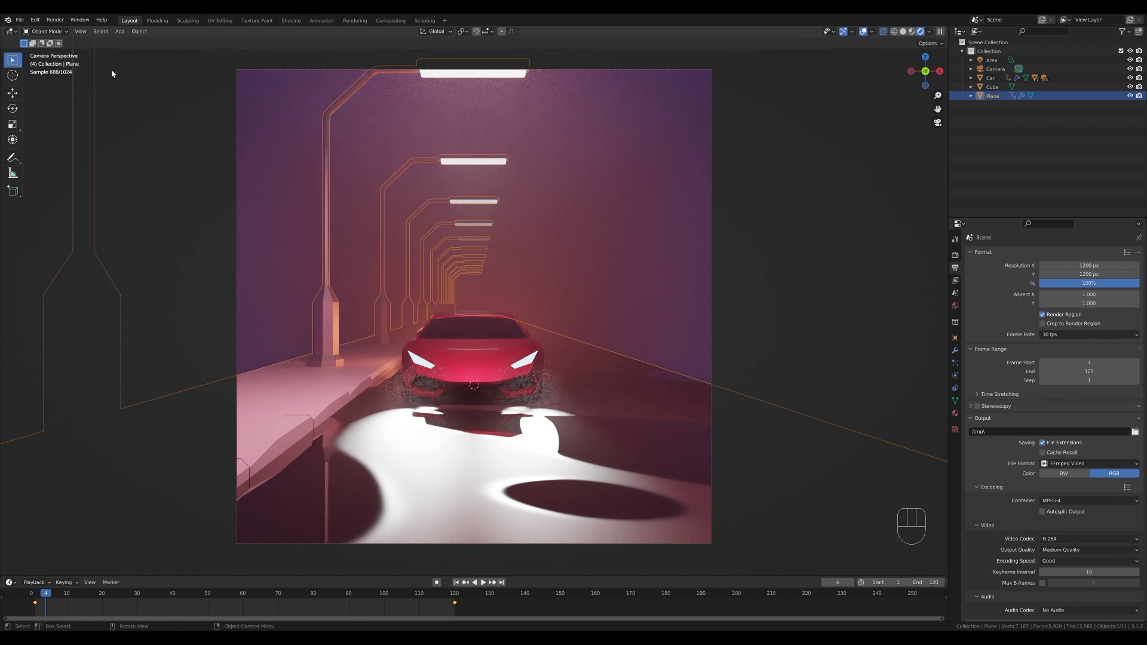
- Start rendering the scene
click(55, 20)
click(99, 40)
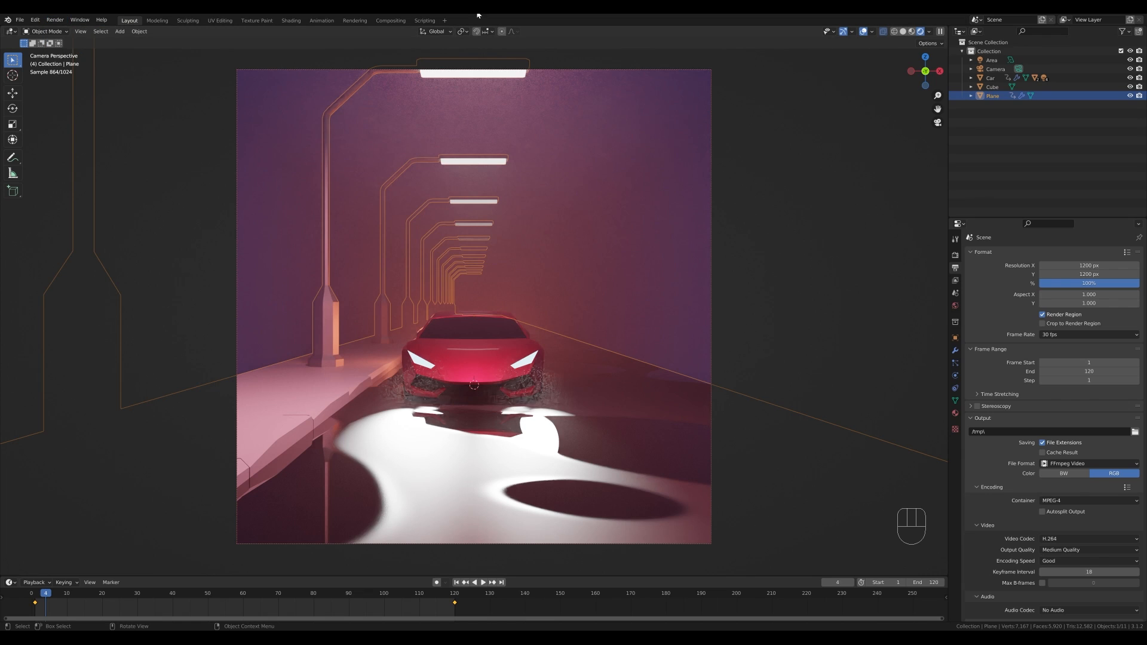